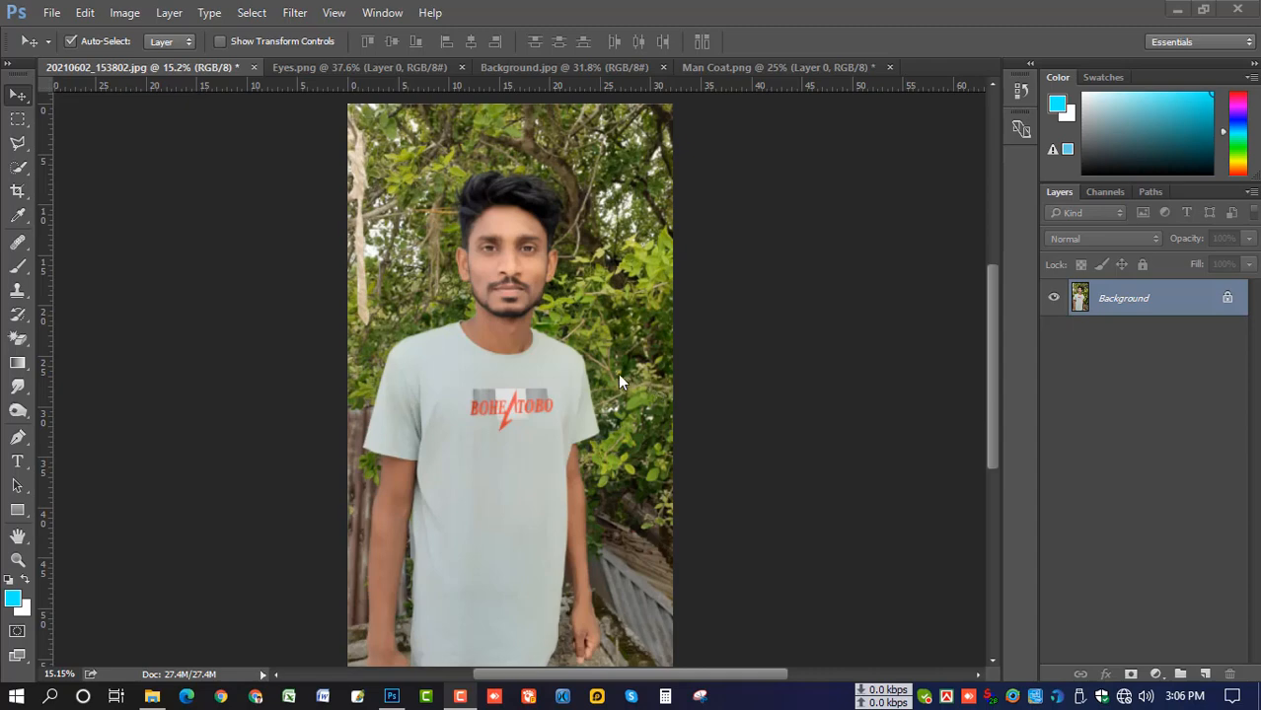
Step: Select the man's head and neck down to the shirt collar with the Quick Selection tool
{"action": "left_click", "coordinate": [17, 167]}
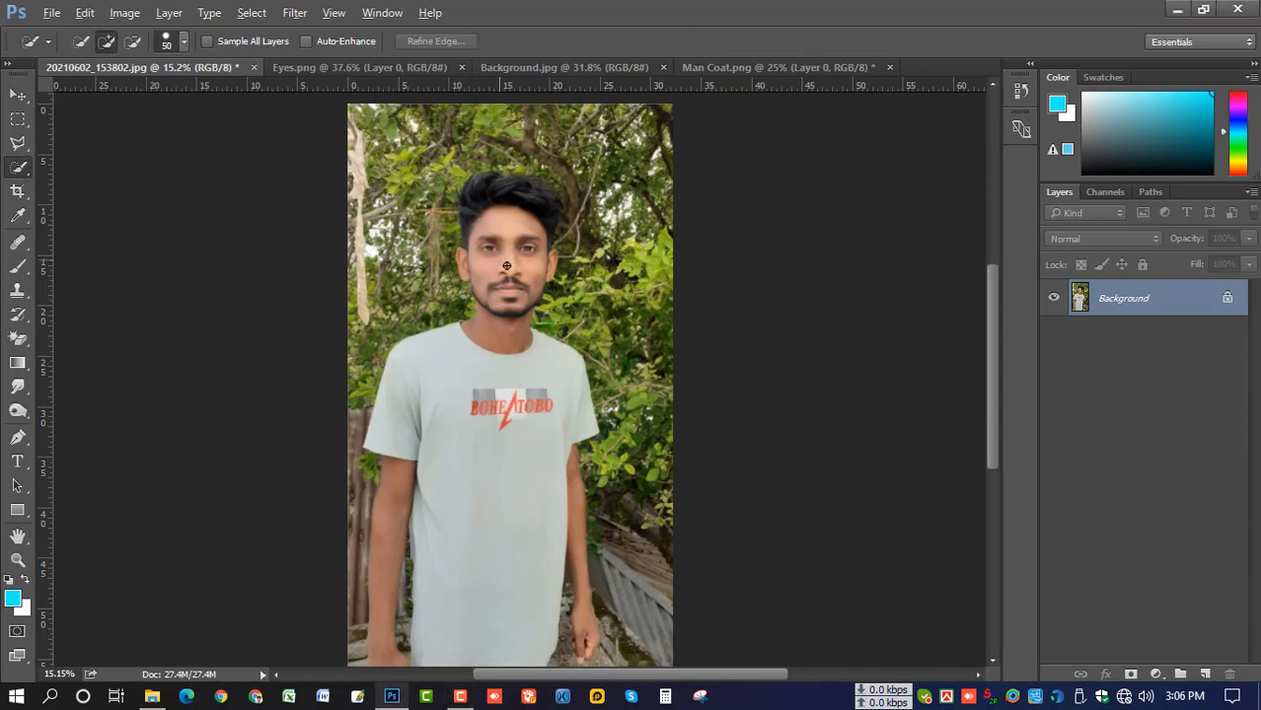
{"action": "scroll", "coordinate": [507, 266], "scroll_direction": "up", "scroll_amount": 2}
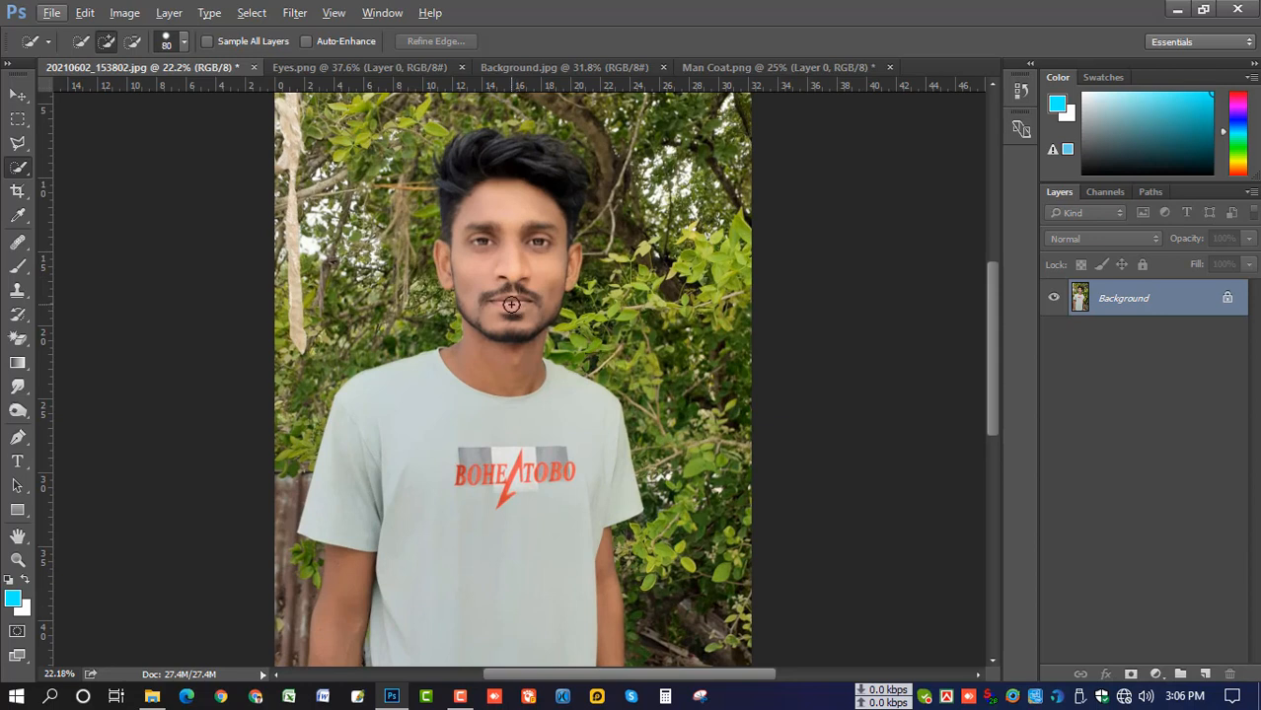
{"action": "mouse_move", "coordinate": [506, 319]}
{"action": "left_mouse_down"}
{"action": "mouse_move", "coordinate": [478, 164]}
{"action": "mouse_move", "coordinate": [520, 159]}
{"action": "mouse_move", "coordinate": [554, 171]}
{"action": "mouse_move", "coordinate": [548, 290]}
{"action": "mouse_move", "coordinate": [500, 357]}
{"action": "left_mouse_up"}
{"action": "scroll", "coordinate": [496, 266], "scroll_direction": "up", "scroll_amount": 2}
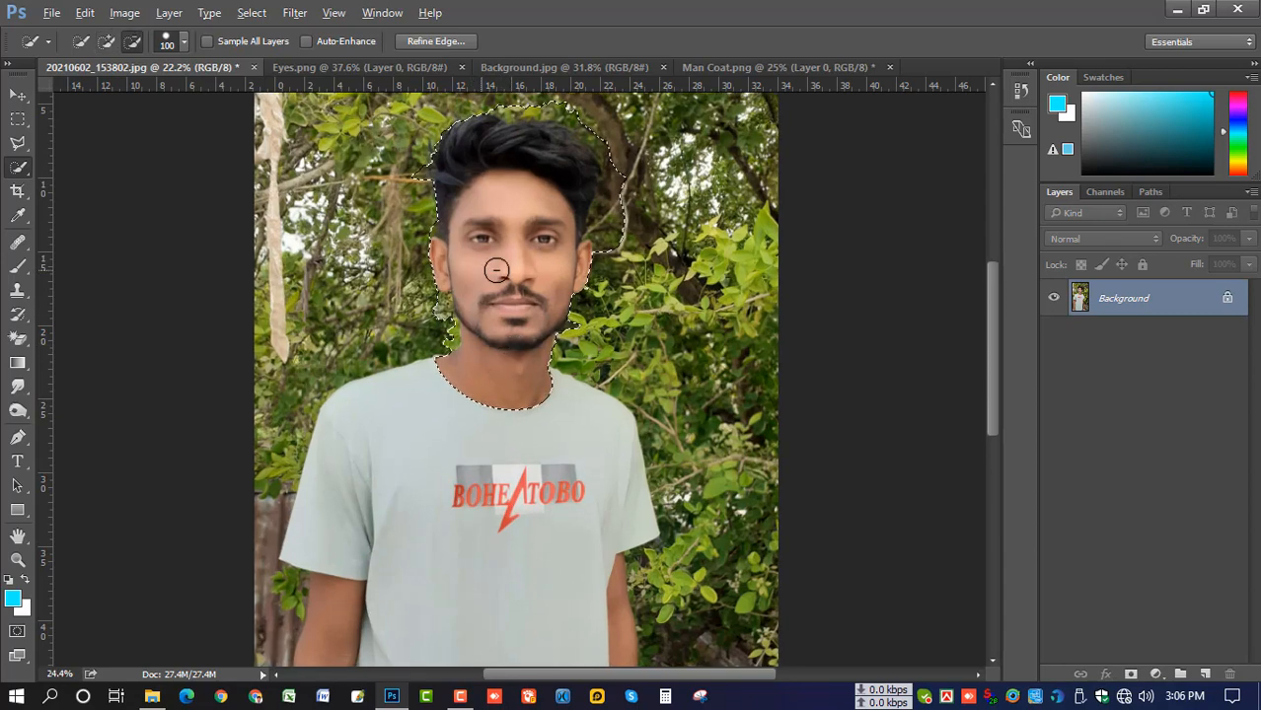
Step: Subtract the foliage patch between the earlobe and jaw on the photo's left side from the selection with the Polygonal Lasso tool
{"action": "scroll", "coordinate": [499, 273], "scroll_direction": "up", "scroll_amount": 3}
{"action": "key", "text": "l"}
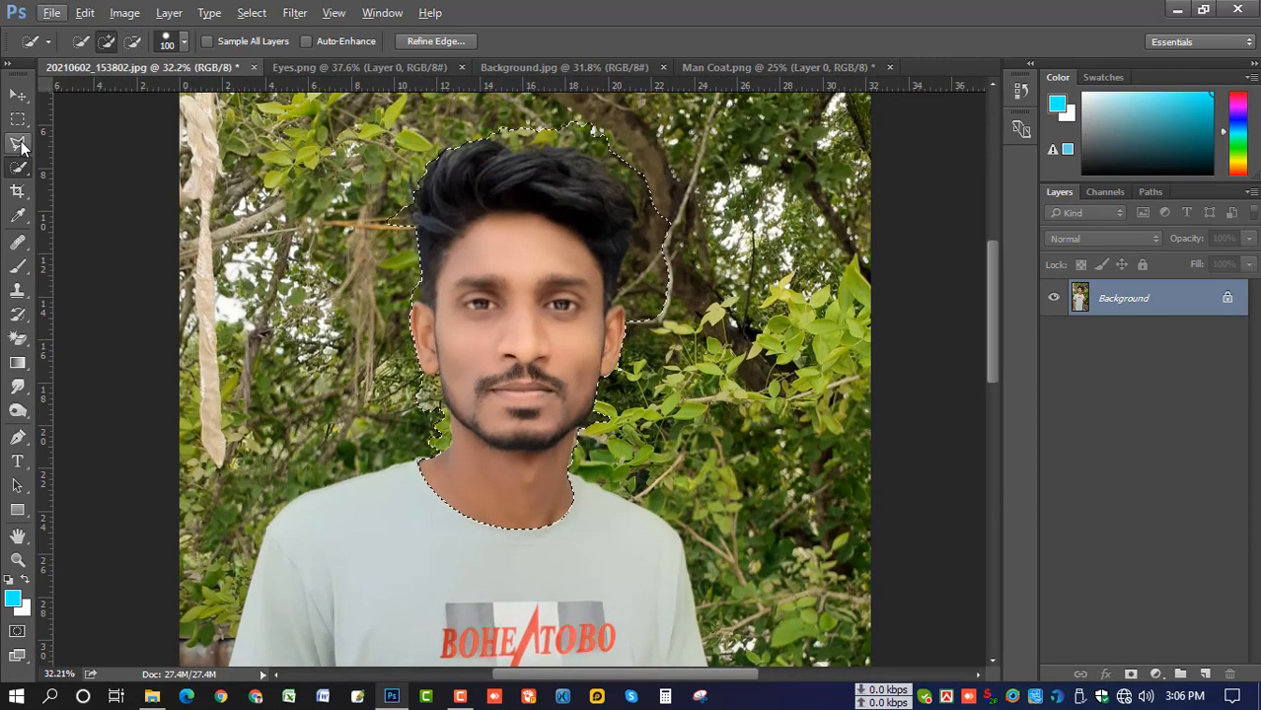
{"action": "scroll", "coordinate": [474, 376], "scroll_direction": "up", "scroll_amount": 2}
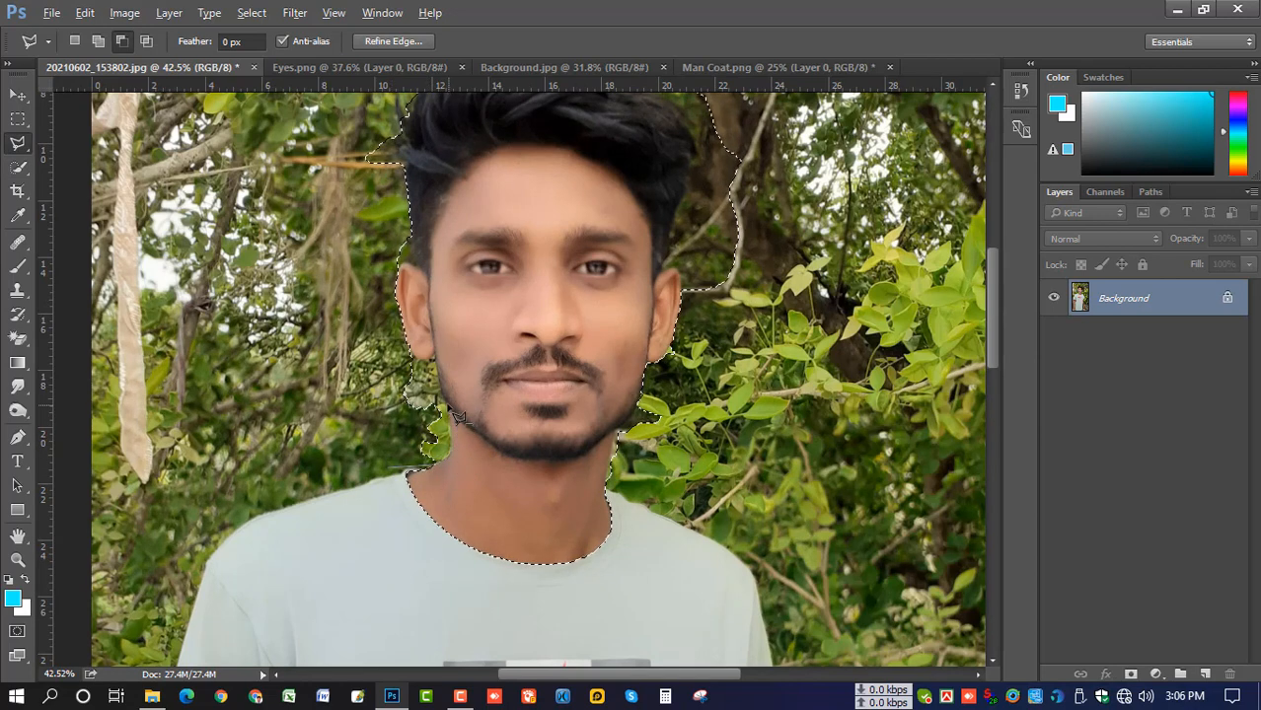
{"action": "scroll", "coordinate": [415, 456], "scroll_direction": "up", "scroll_amount": 6}
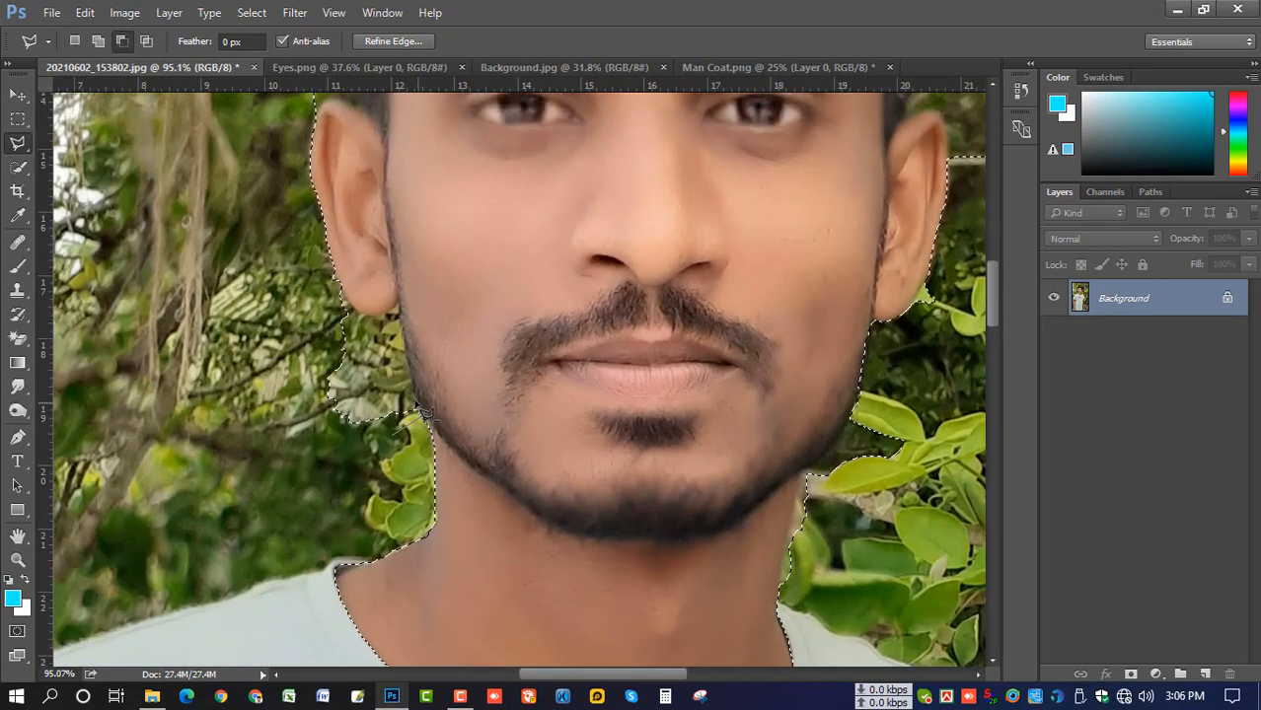
{"action": "left_click", "coordinate": [416, 404]}
{"action": "left_click", "coordinate": [408, 369]}
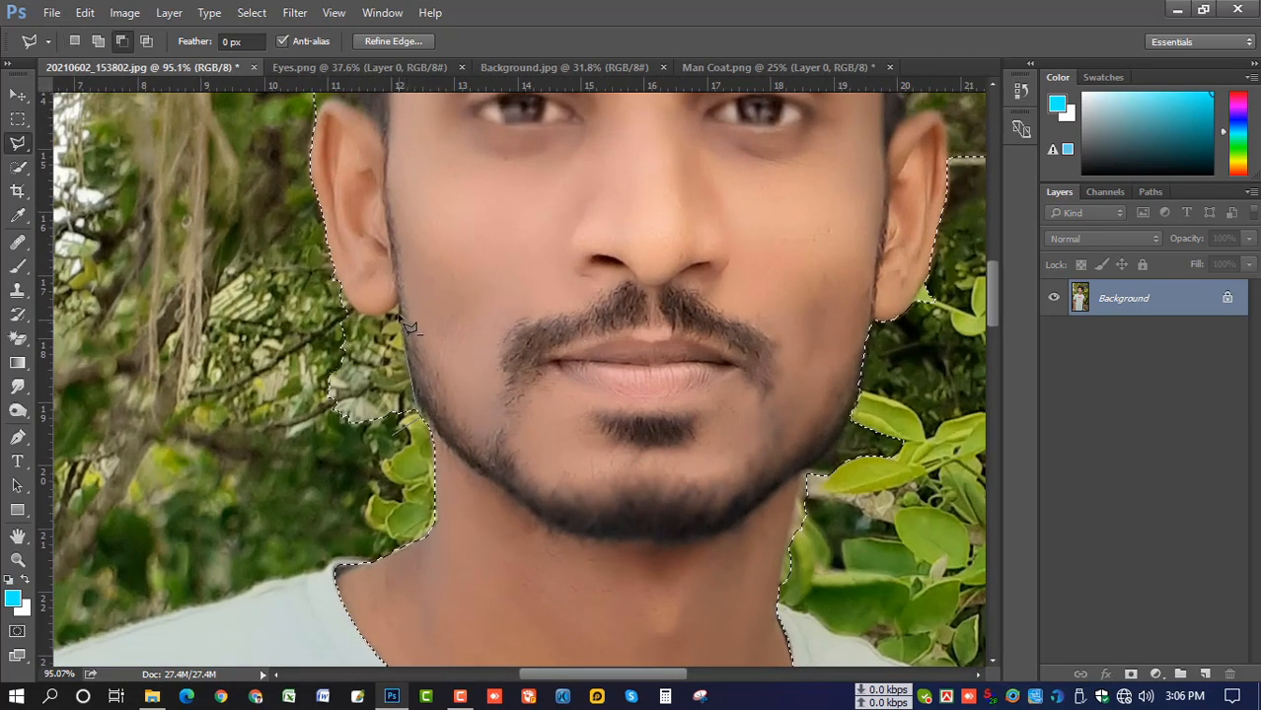
{"action": "left_click", "coordinate": [374, 317]}
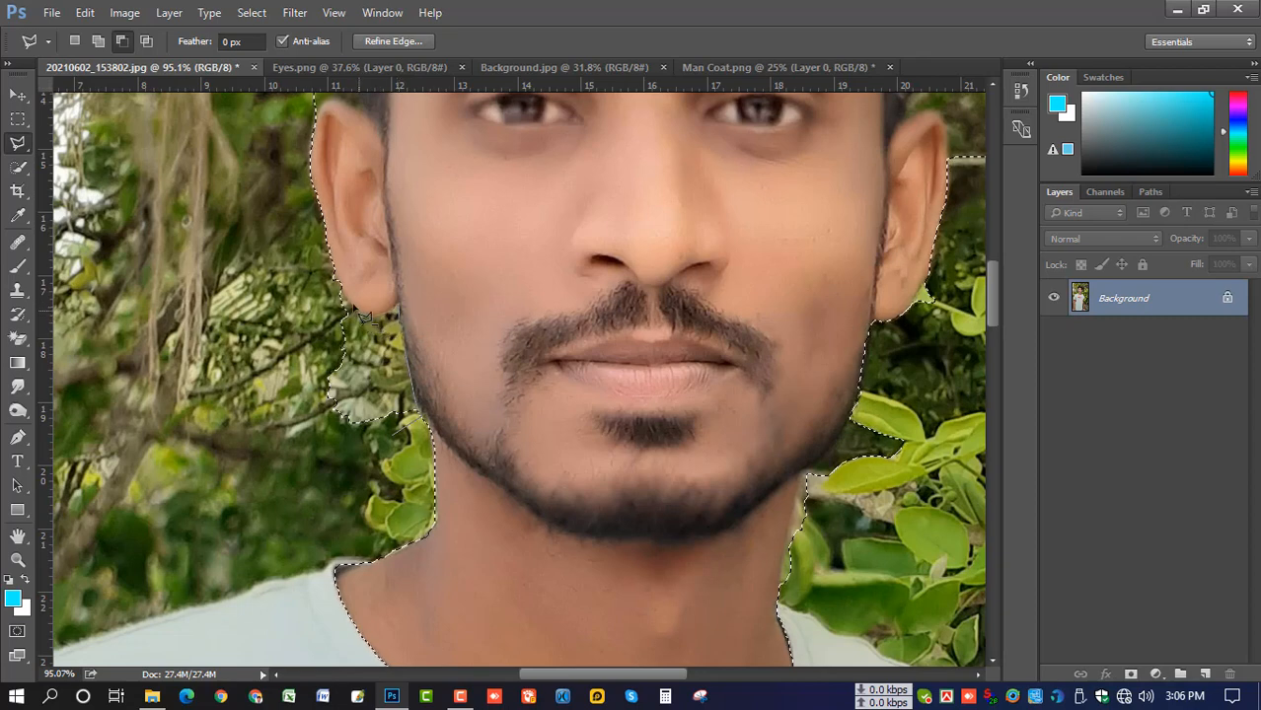
{"action": "left_click", "coordinate": [349, 303]}
{"action": "left_click", "coordinate": [337, 290]}
{"action": "left_click", "coordinate": [290, 435]}
{"action": "left_click", "coordinate": [392, 434]}
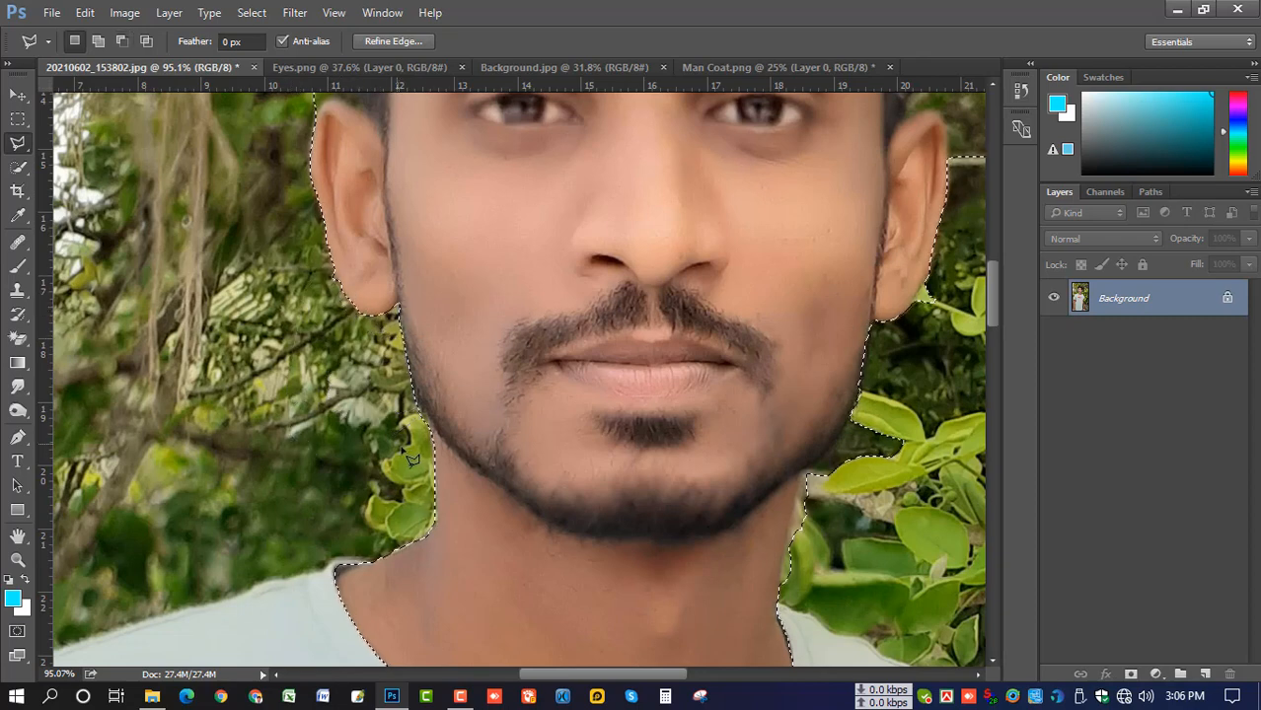
Step: Subtract the strip of leaves beside the neck on the photo's right side, from the collar up to the jaw
{"action": "left_click_drag", "start_coordinate": [541, 335], "coordinate": [377, 367]}
{"action": "left_click_drag", "start_coordinate": [438, 446], "coordinate": [447, 349]}
{"action": "left_click", "coordinate": [606, 508], "text": "alt"}
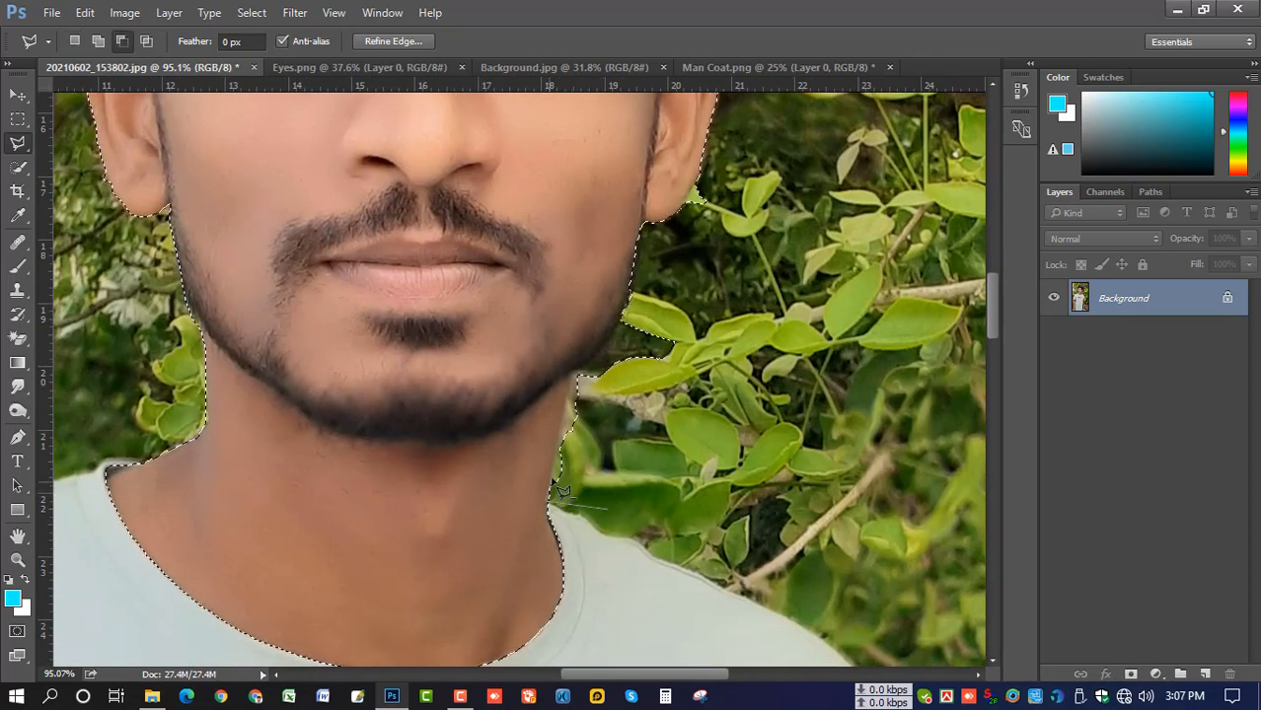
{"action": "left_click", "coordinate": [550, 505]}
{"action": "left_click", "coordinate": [570, 375]}
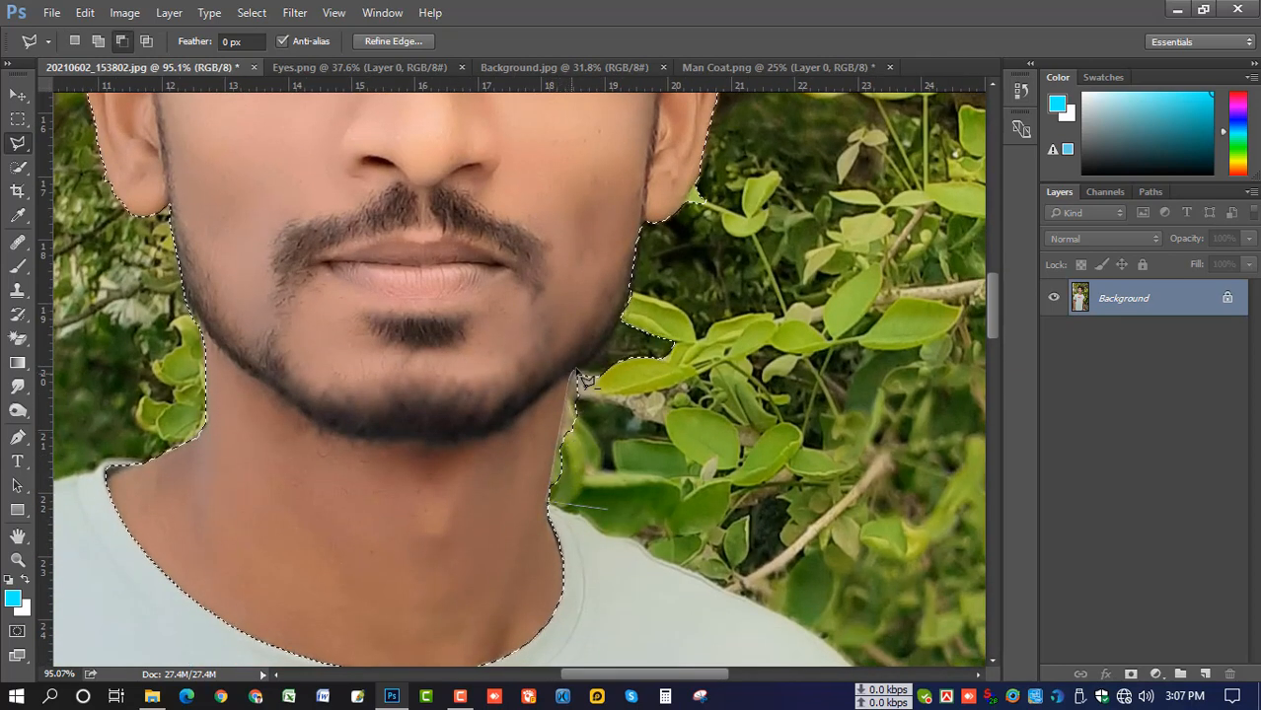
{"action": "left_click", "coordinate": [580, 367]}
{"action": "left_click", "coordinate": [629, 388]}
{"action": "double_click", "coordinate": [650, 429]}
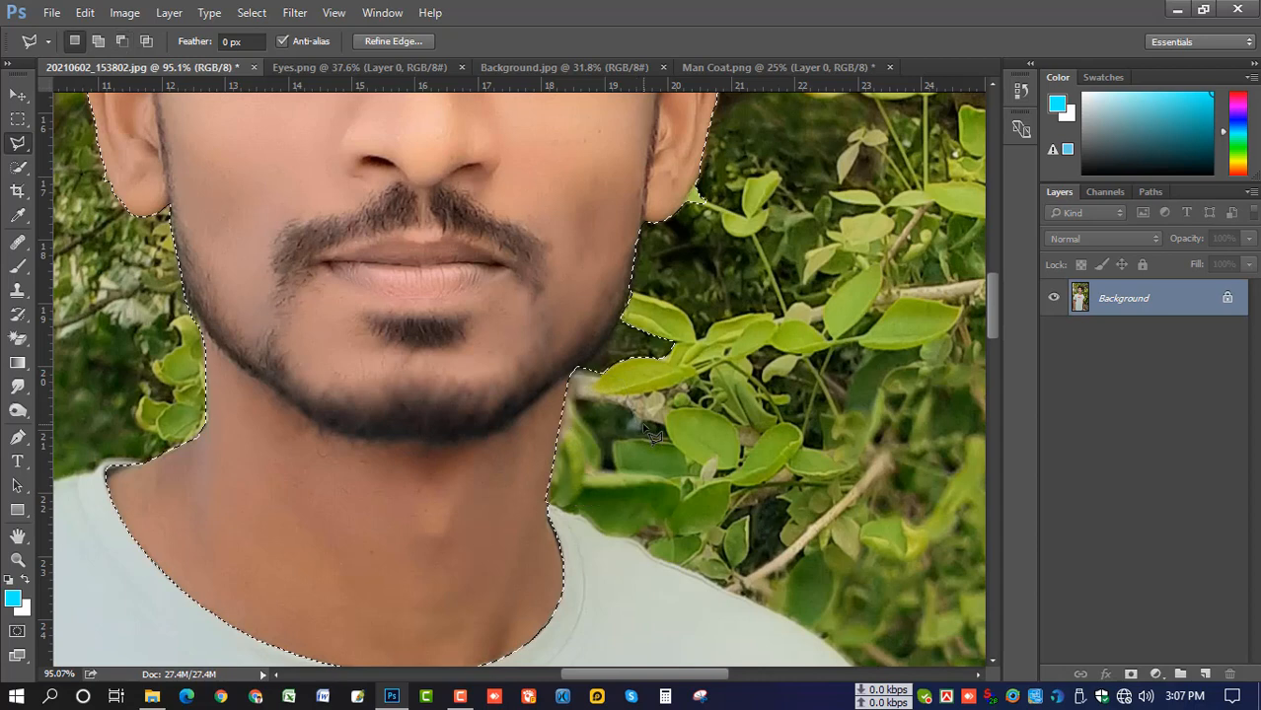
Step: Subtract the leaves outside the jawline on the photo's right side so the selection follows the beard edge
{"action": "left_click", "coordinate": [578, 370], "text": "alt"}
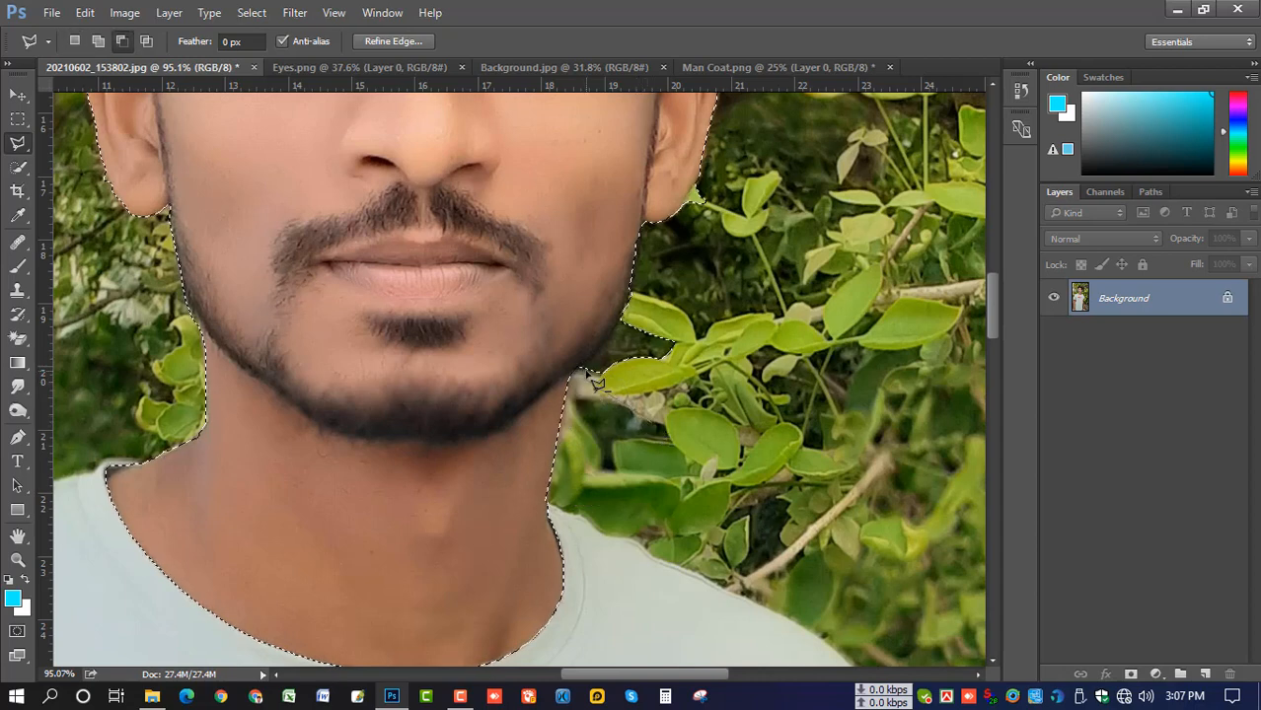
{"action": "left_click", "coordinate": [631, 294]}
{"action": "left_click", "coordinate": [712, 304]}
{"action": "double_click", "coordinate": [681, 398]}
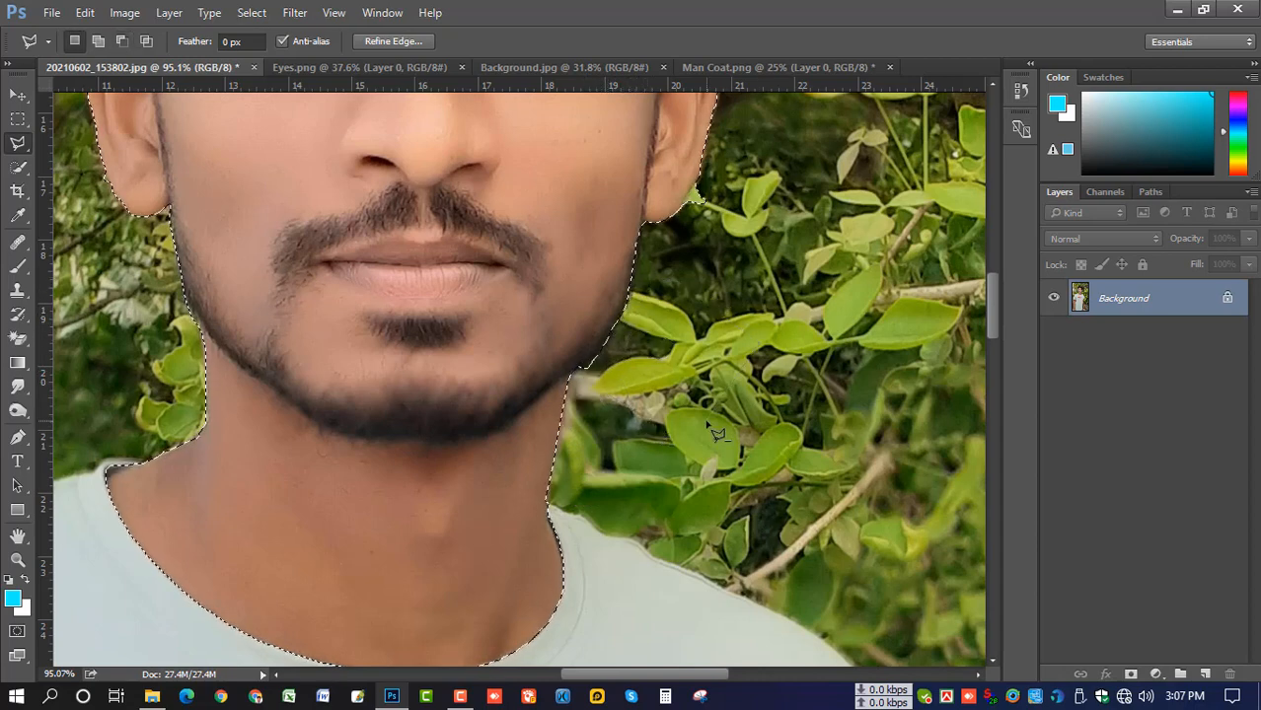
{"action": "key", "text": "alt"}
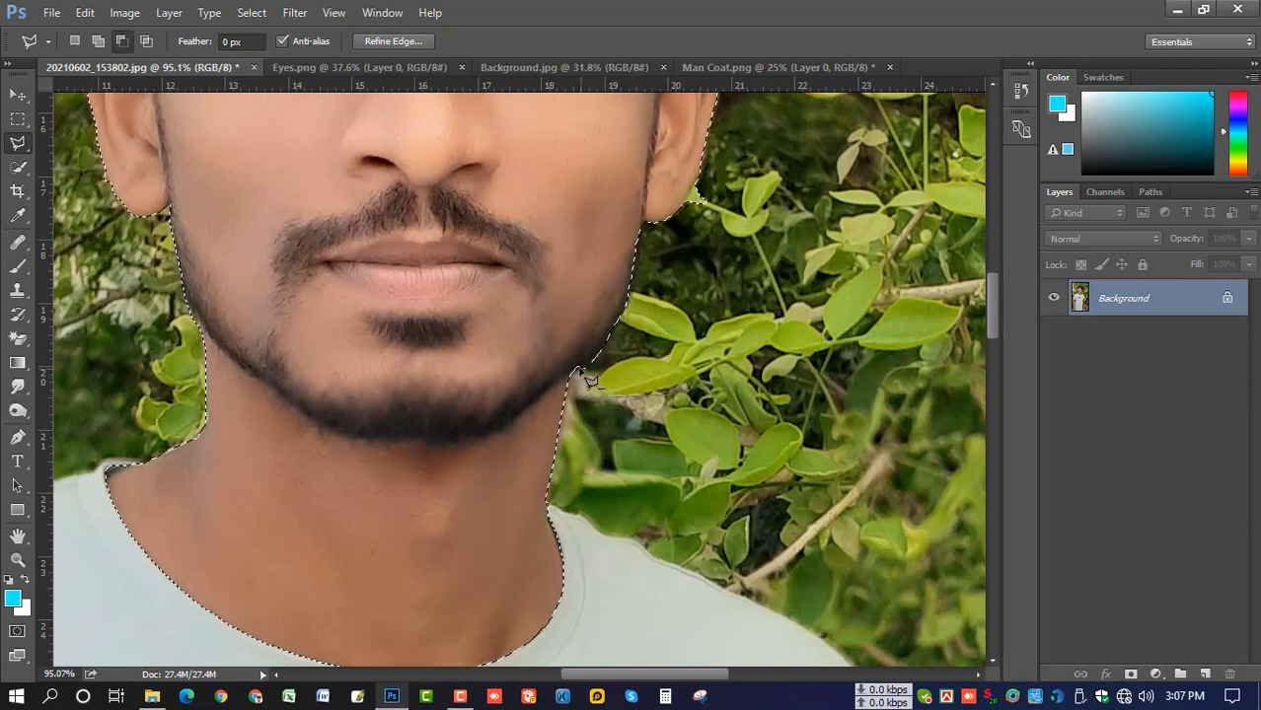
{"action": "left_click", "coordinate": [580, 371], "text": "alt"}
{"action": "left_click", "coordinate": [596, 356]}
{"action": "left_click", "coordinate": [618, 349]}
{"action": "double_click", "coordinate": [645, 383]}
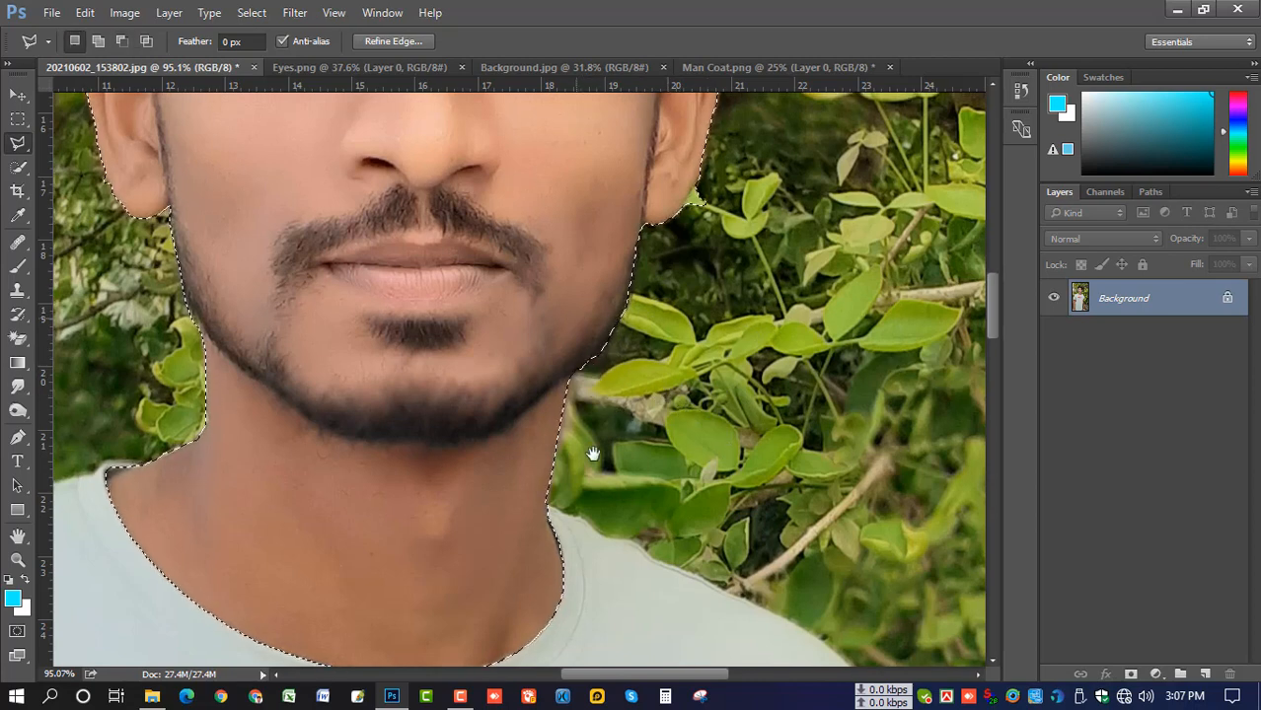
Step: Subtract the leaf by the earlobe and the background around the ear on the photo's right side from the selection
{"action": "left_click_drag", "start_coordinate": [591, 453], "coordinate": [612, 670]}
{"action": "key", "text": "alt"}
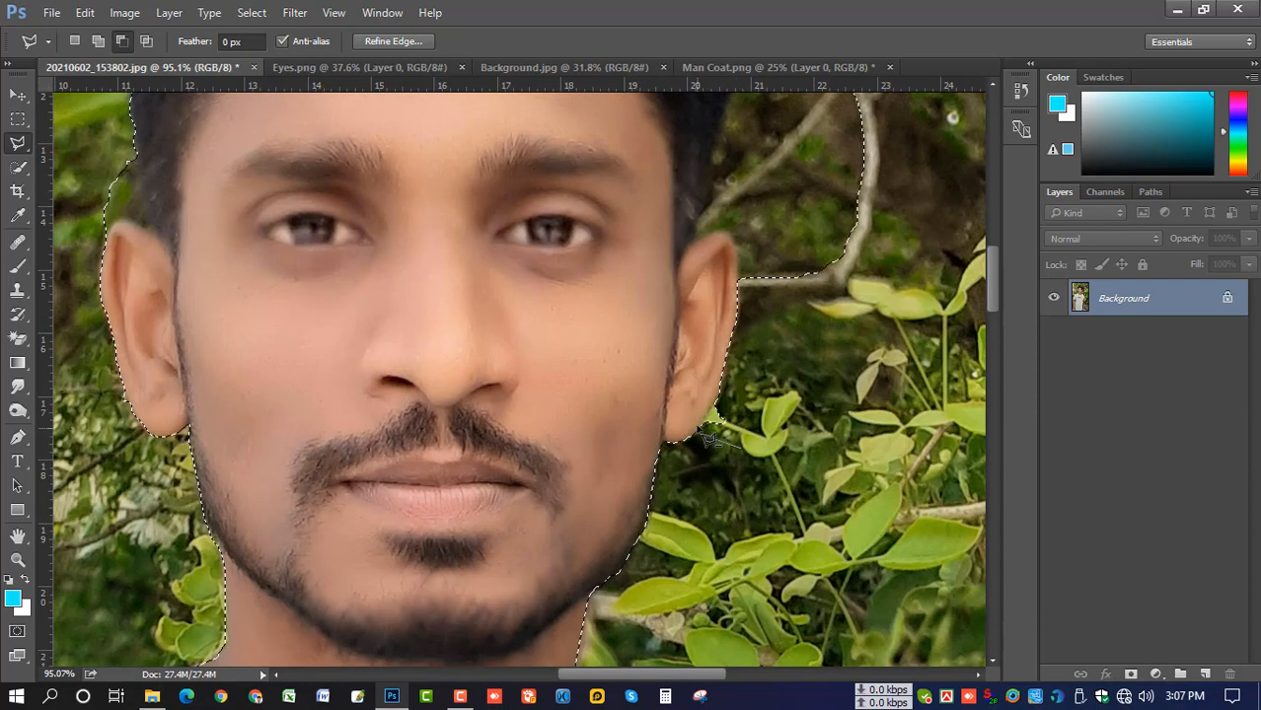
{"action": "left_click", "coordinate": [771, 397], "text": "alt"}
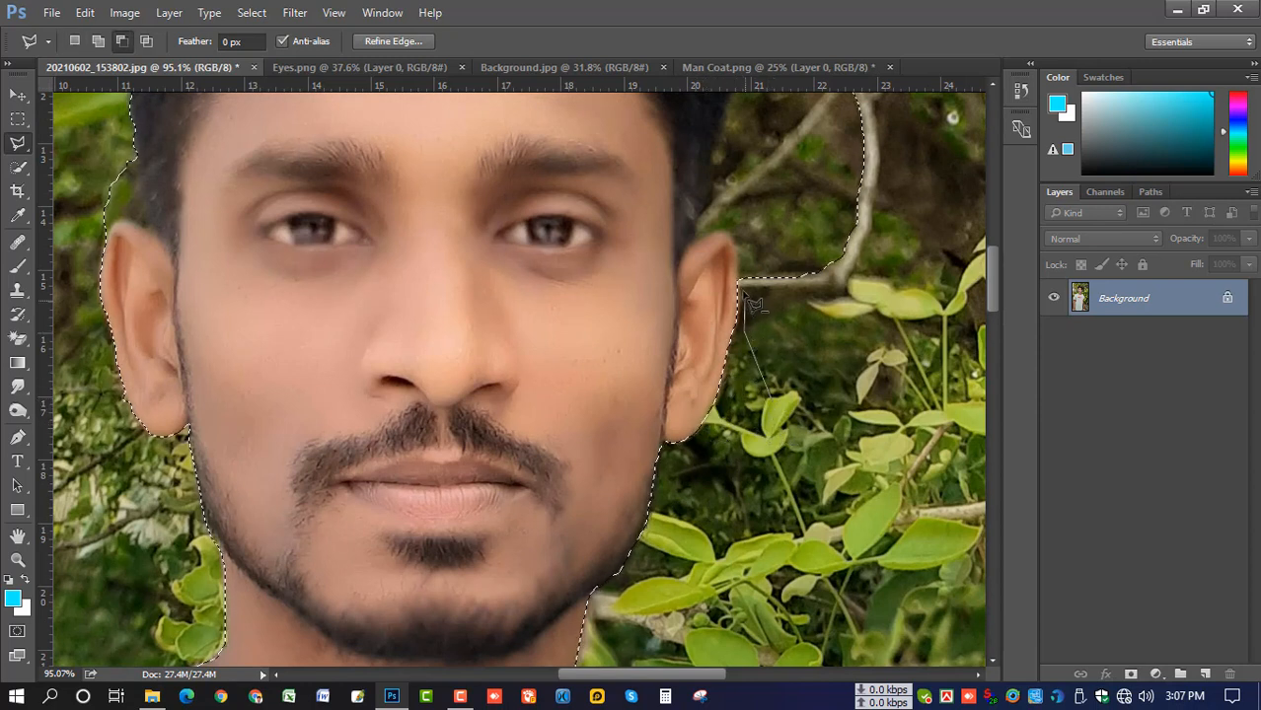
{"action": "left_click", "coordinate": [697, 233]}
{"action": "left_click", "coordinate": [699, 227]}
{"action": "left_click", "coordinate": [770, 221]}
{"action": "double_click", "coordinate": [872, 286]}
Step: Subtract the background above the hair and along its right side, including the leftover patch beside the ear
{"action": "left_click_drag", "start_coordinate": [752, 301], "coordinate": [722, 549]}
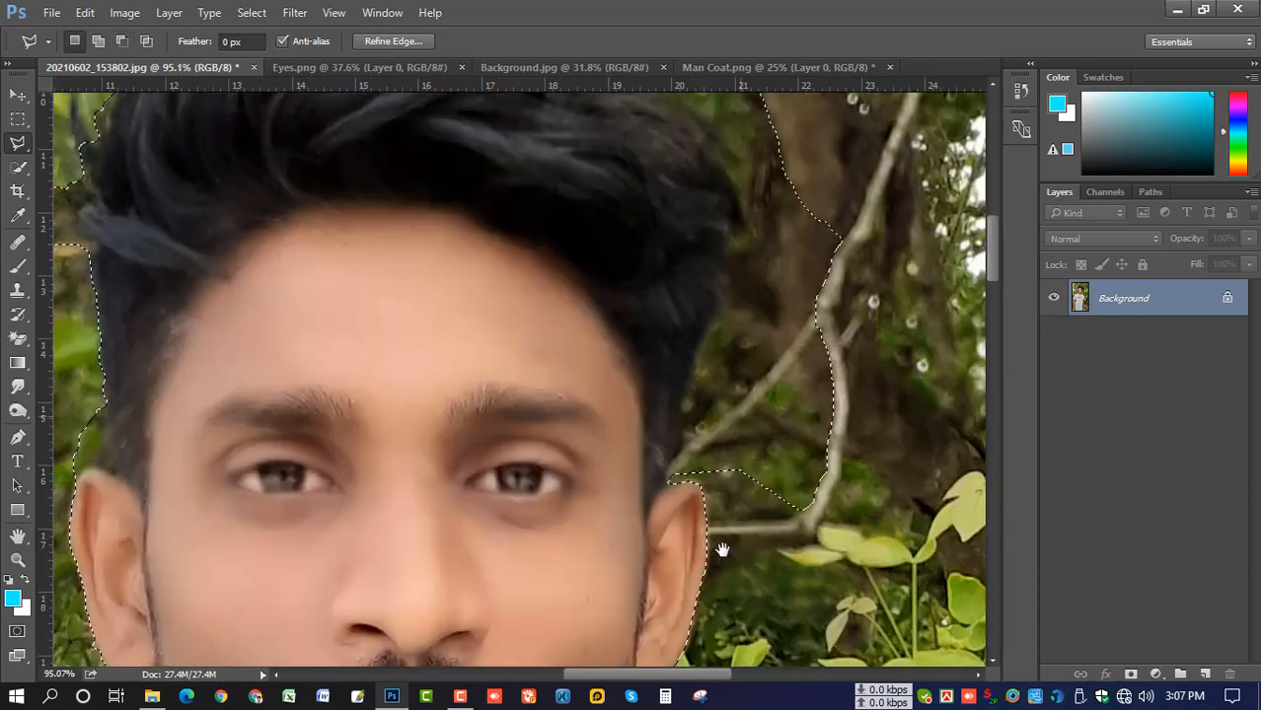
{"action": "scroll", "coordinate": [716, 533], "scroll_direction": "down", "scroll_amount": 2, "text": "alt"}
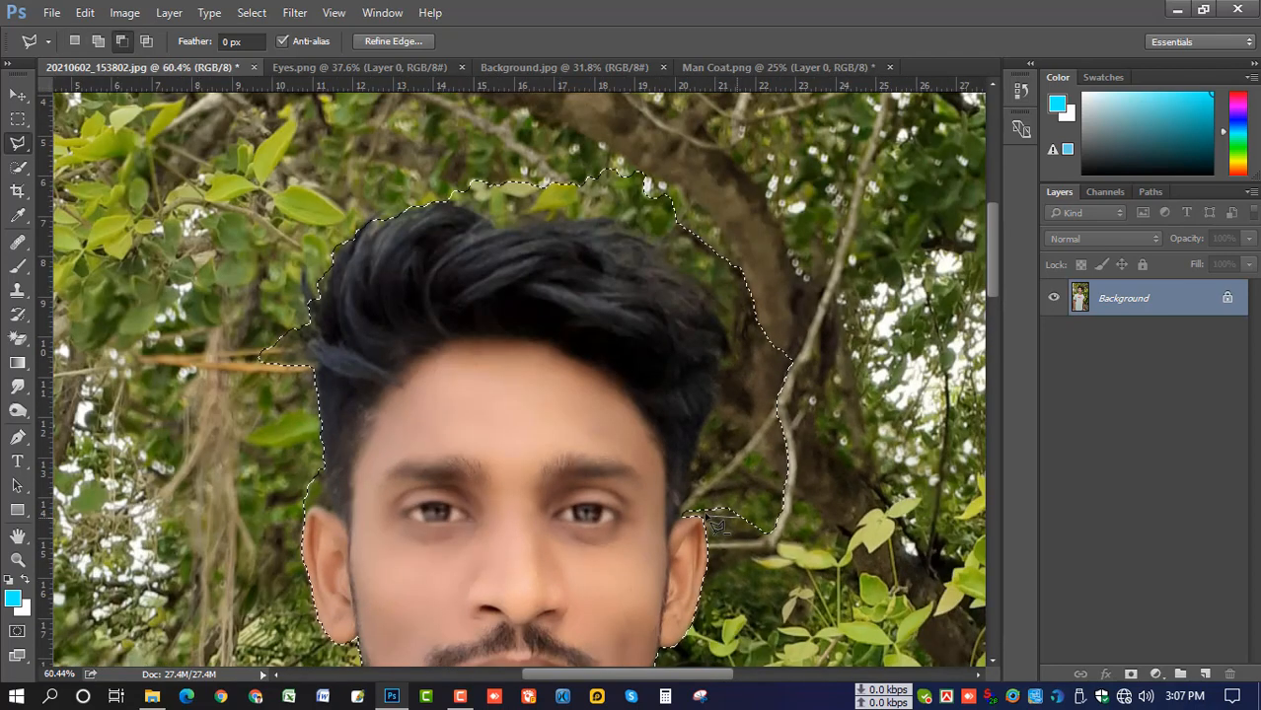
{"action": "left_click", "coordinate": [681, 510]}
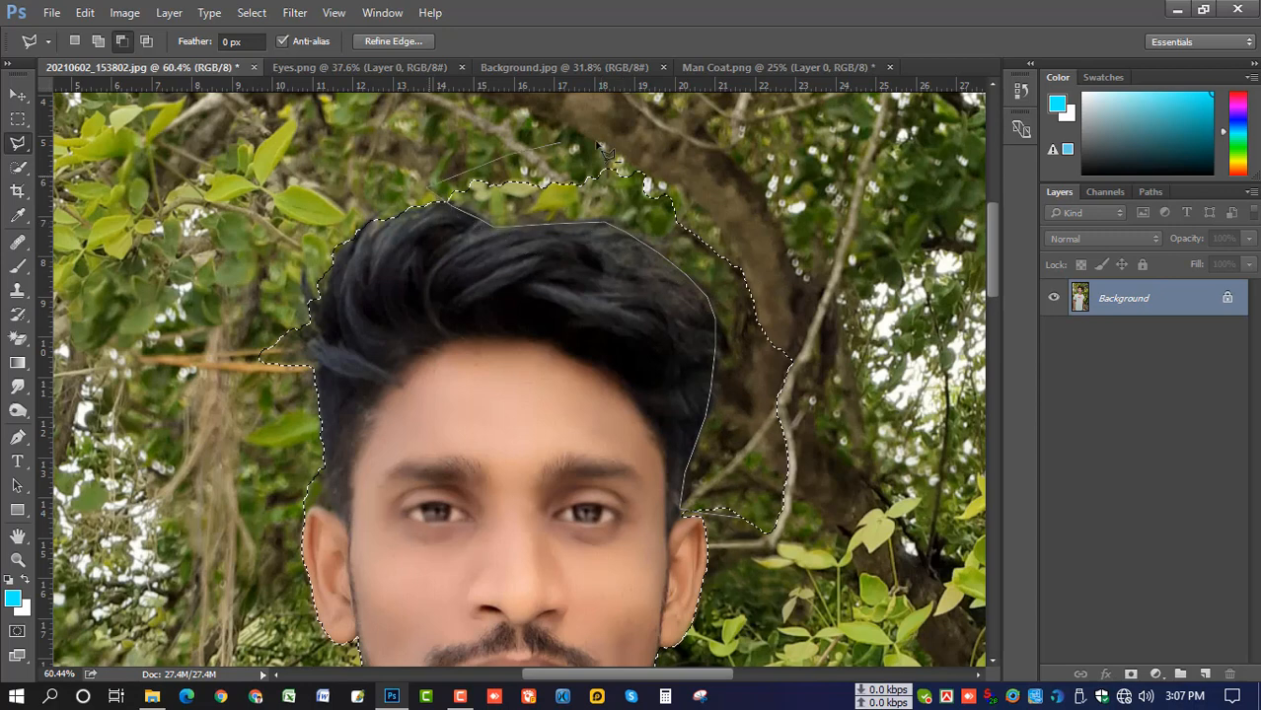
{"action": "double_click", "coordinate": [873, 523]}
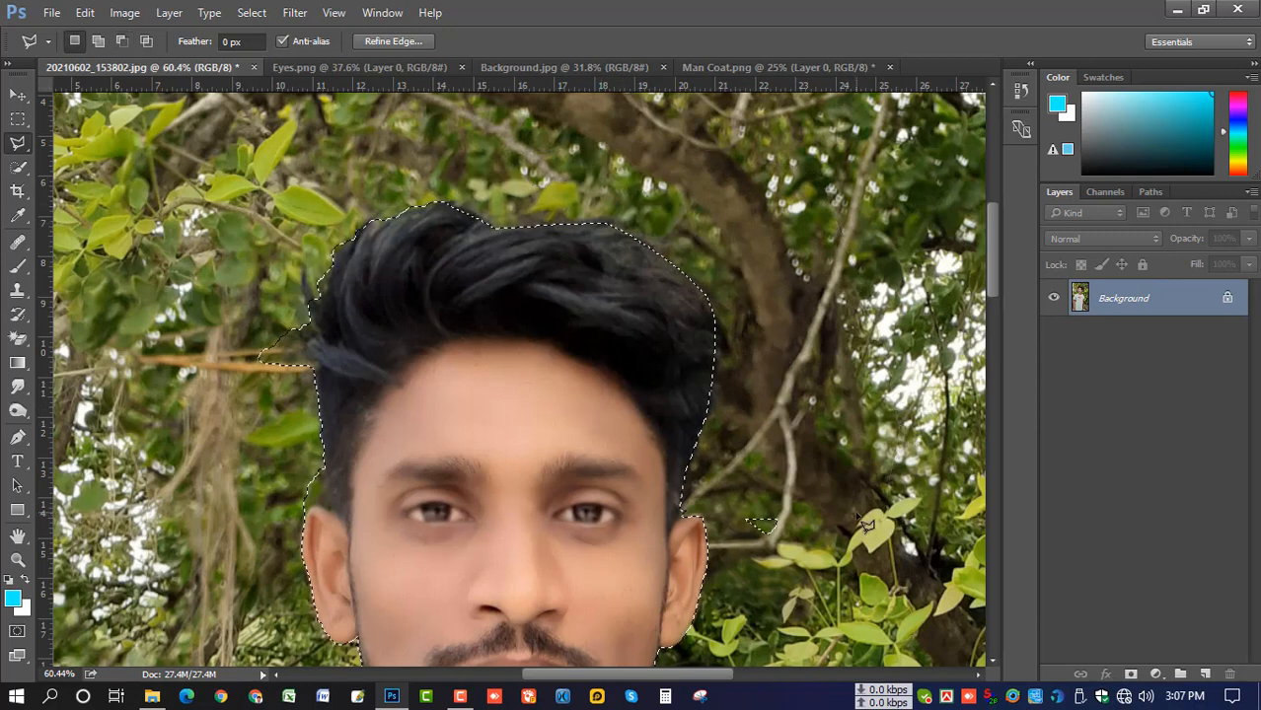
{"action": "left_click", "coordinate": [836, 562]}
{"action": "left_click", "coordinate": [746, 544]}
{"action": "left_click", "coordinate": [716, 511]}
{"action": "double_click", "coordinate": [835, 555]}
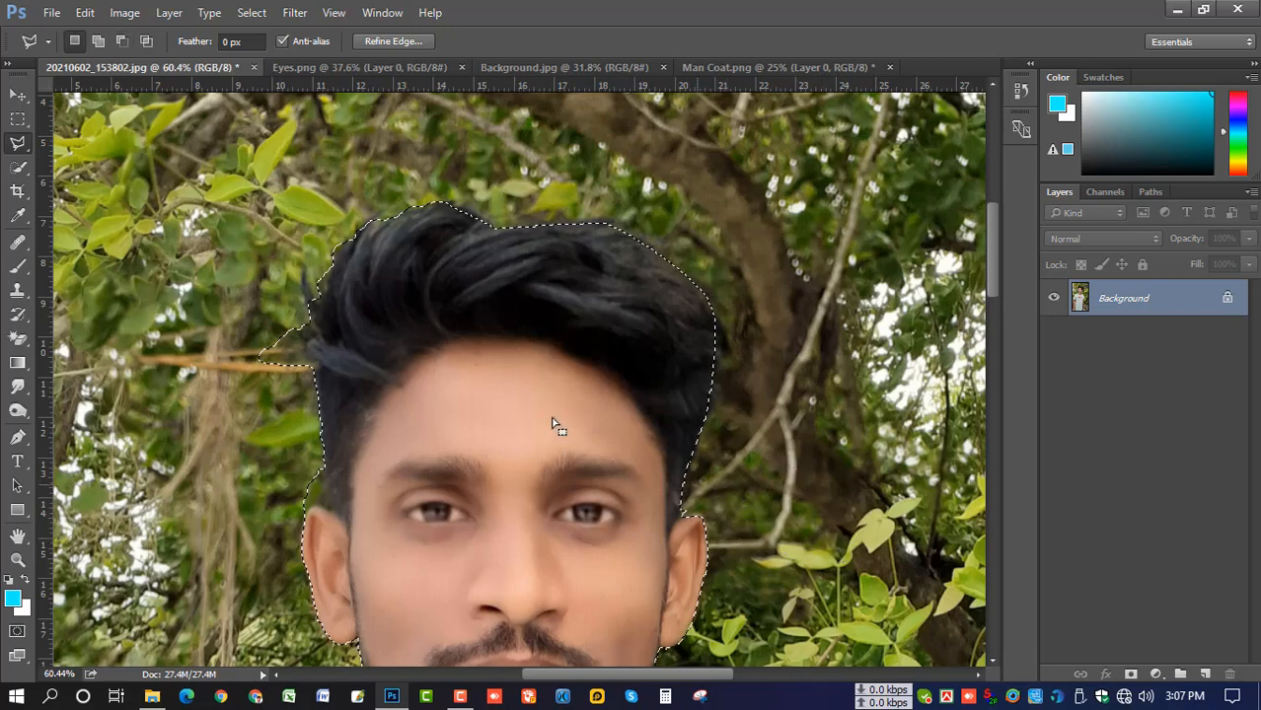
Step: Subtract the background above the ear and beside the hair on the photo's left side from the selection
{"action": "left_click", "coordinate": [318, 502]}
{"action": "left_click", "coordinate": [323, 484]}
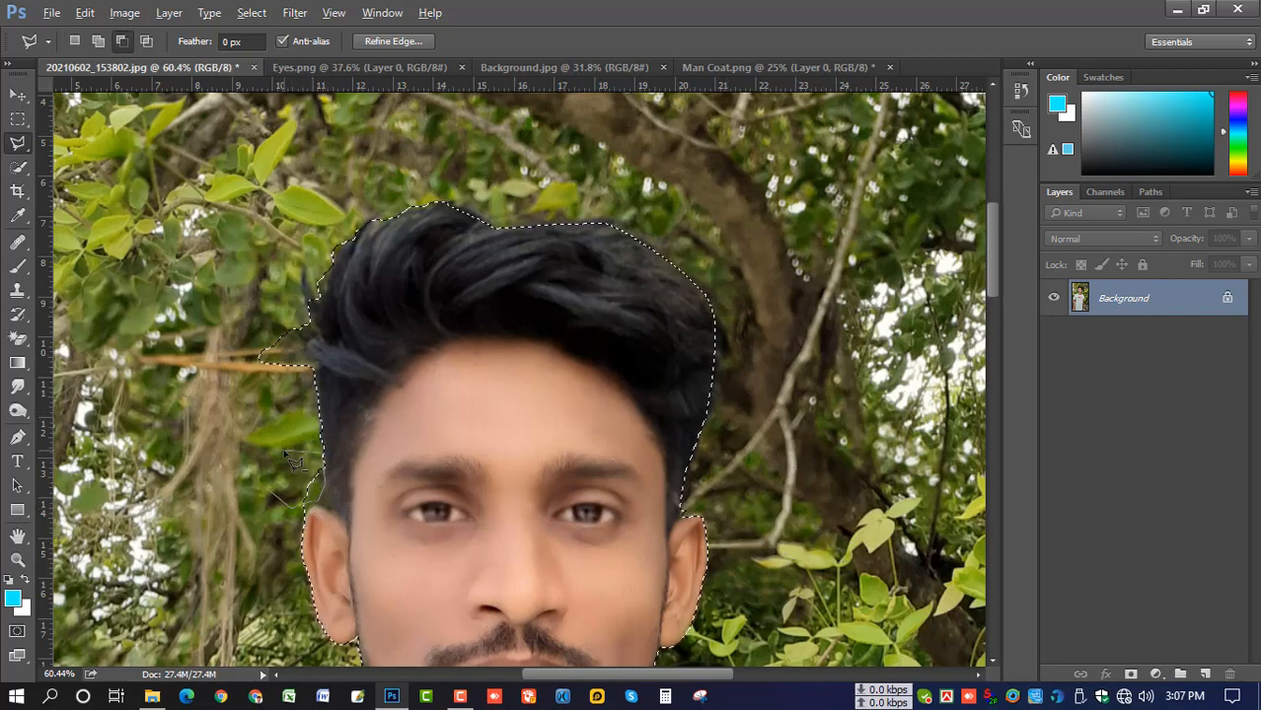
{"action": "double_click", "coordinate": [288, 458]}
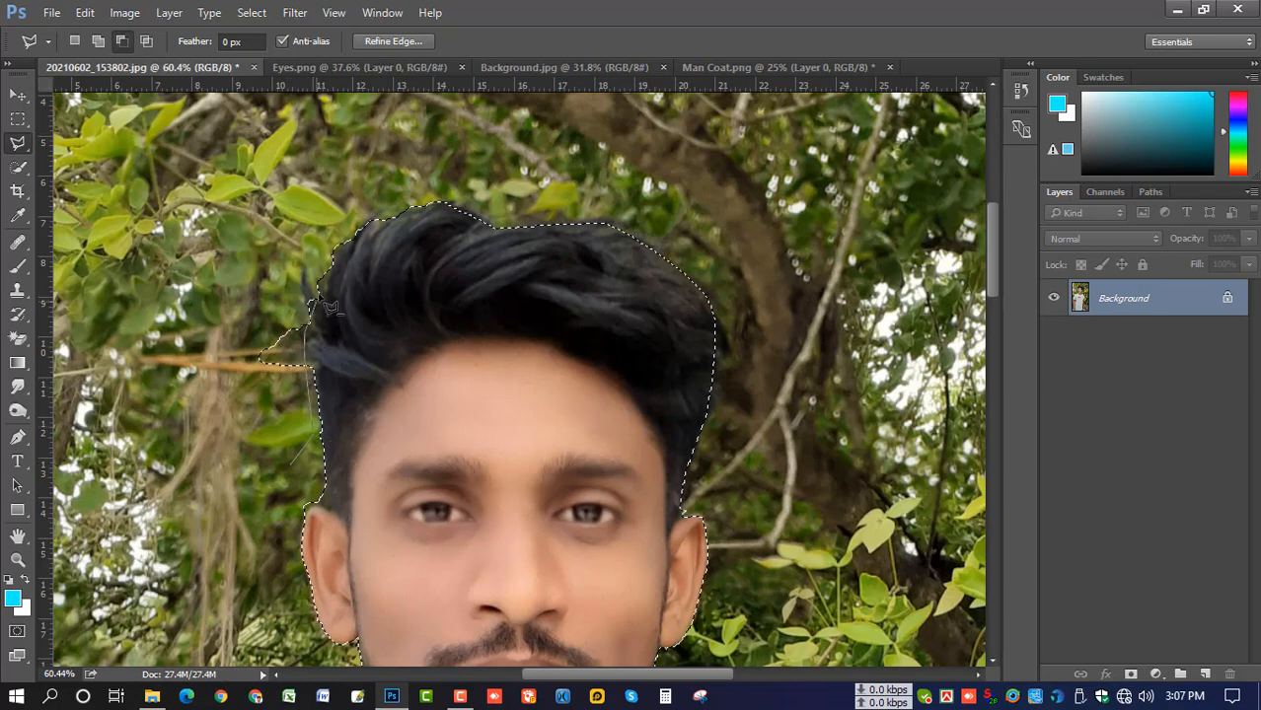
{"action": "double_click", "coordinate": [237, 416]}
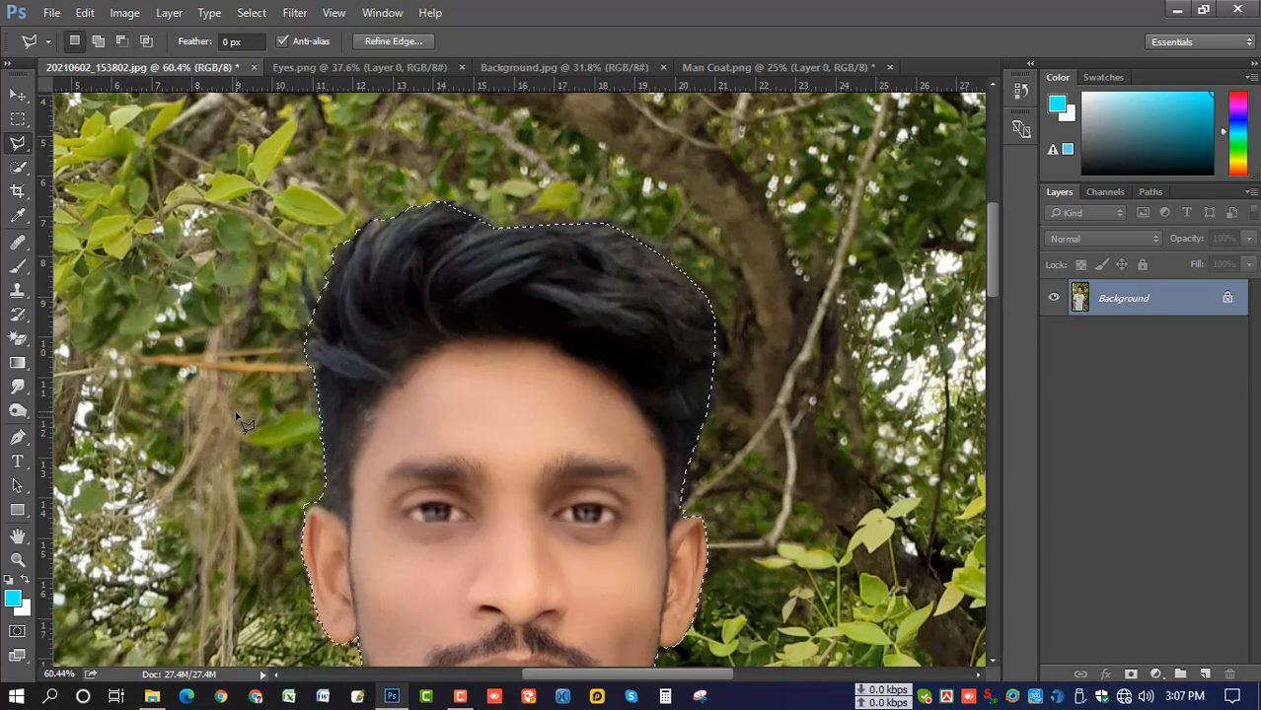
Step: Open Refine Edge for the head selection and brush along both ears and the whole hair outline to refine them
{"action": "scroll", "coordinate": [479, 347], "scroll_direction": "down", "scroll_amount": 1}
{"action": "scroll", "coordinate": [482, 350], "scroll_direction": "down", "scroll_amount": 5}
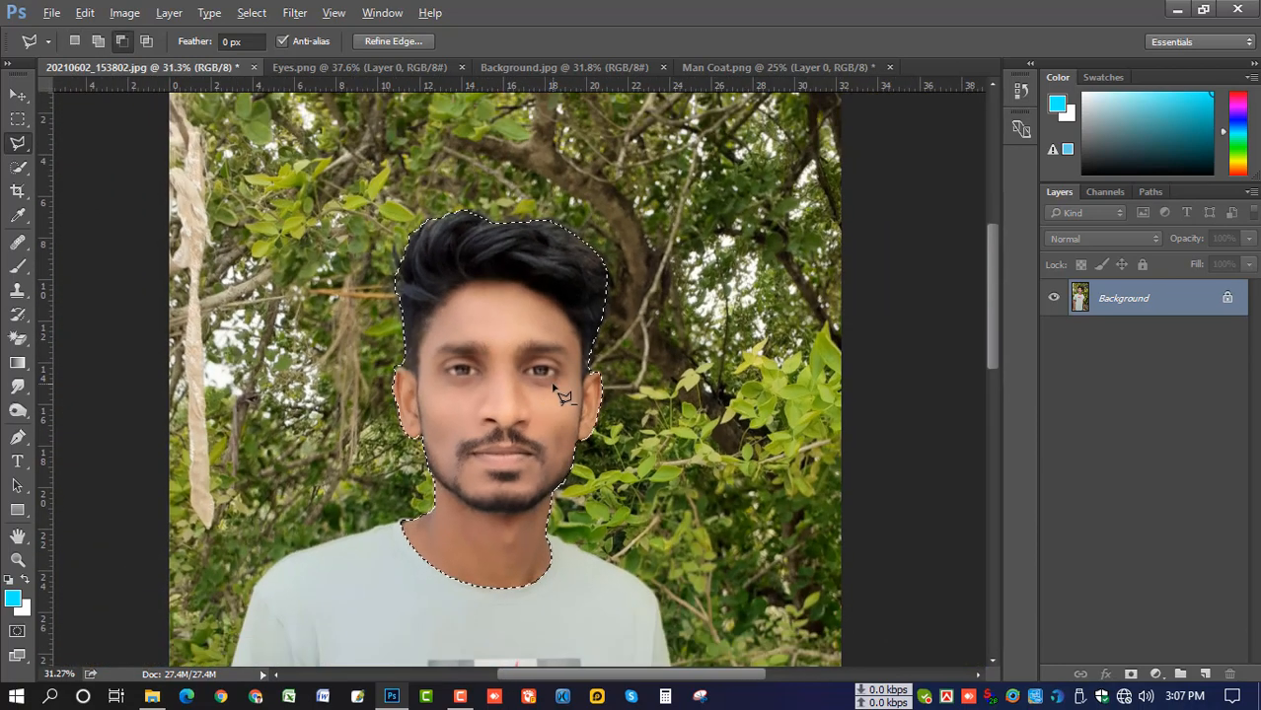
{"action": "scroll", "coordinate": [563, 394], "scroll_direction": "down", "scroll_amount": 2}
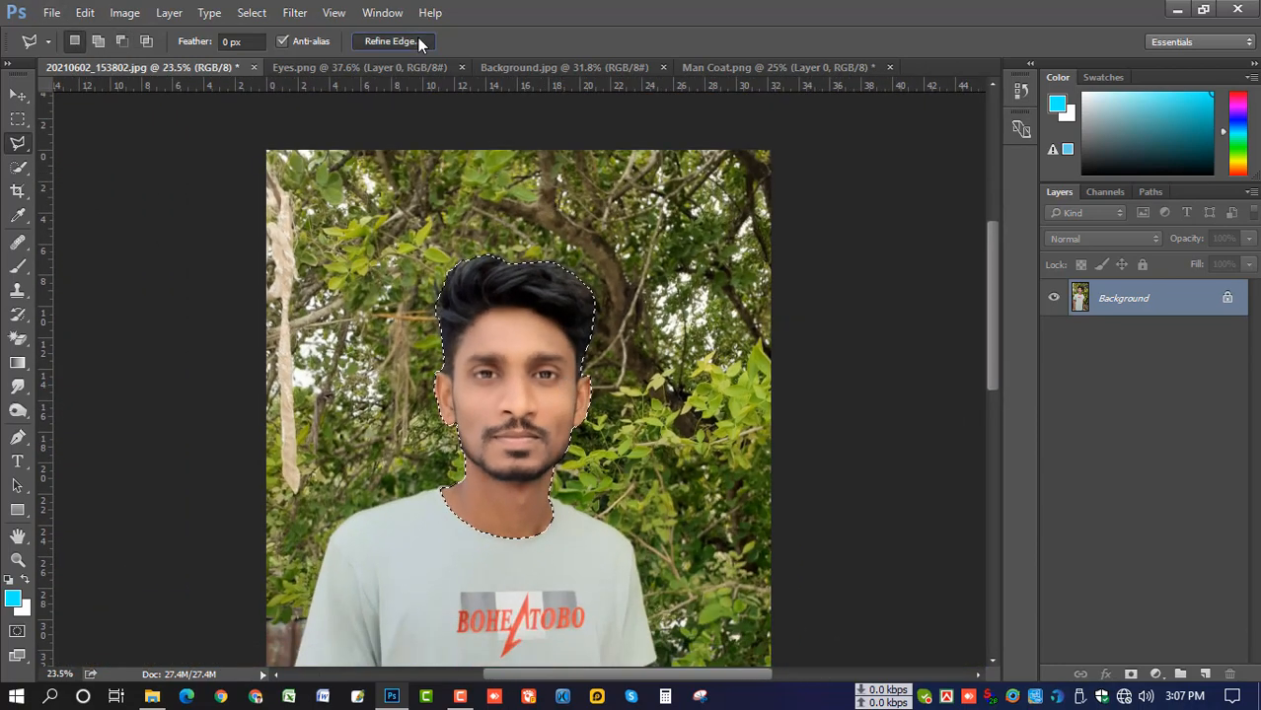
{"action": "left_click", "coordinate": [418, 40]}
{"action": "scroll", "coordinate": [510, 393], "scroll_direction": "up", "scroll_amount": 2}
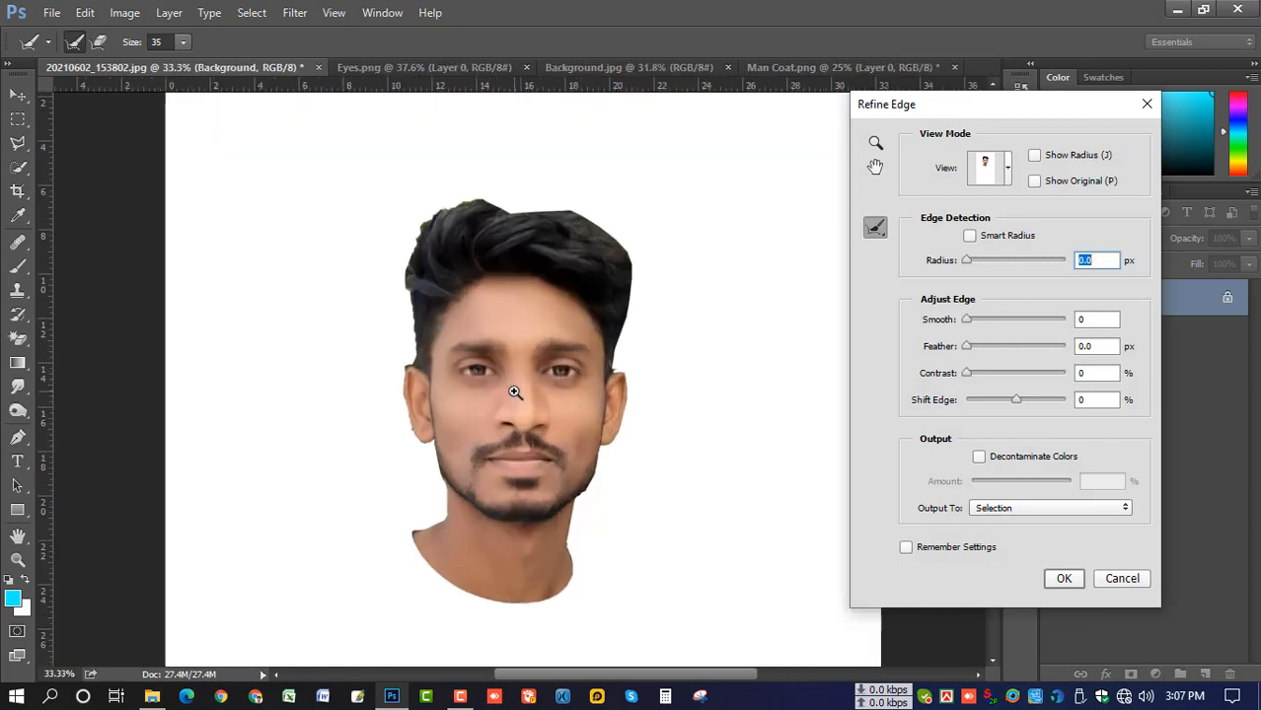
{"action": "scroll", "coordinate": [435, 476], "scroll_direction": "up", "scroll_amount": 1}
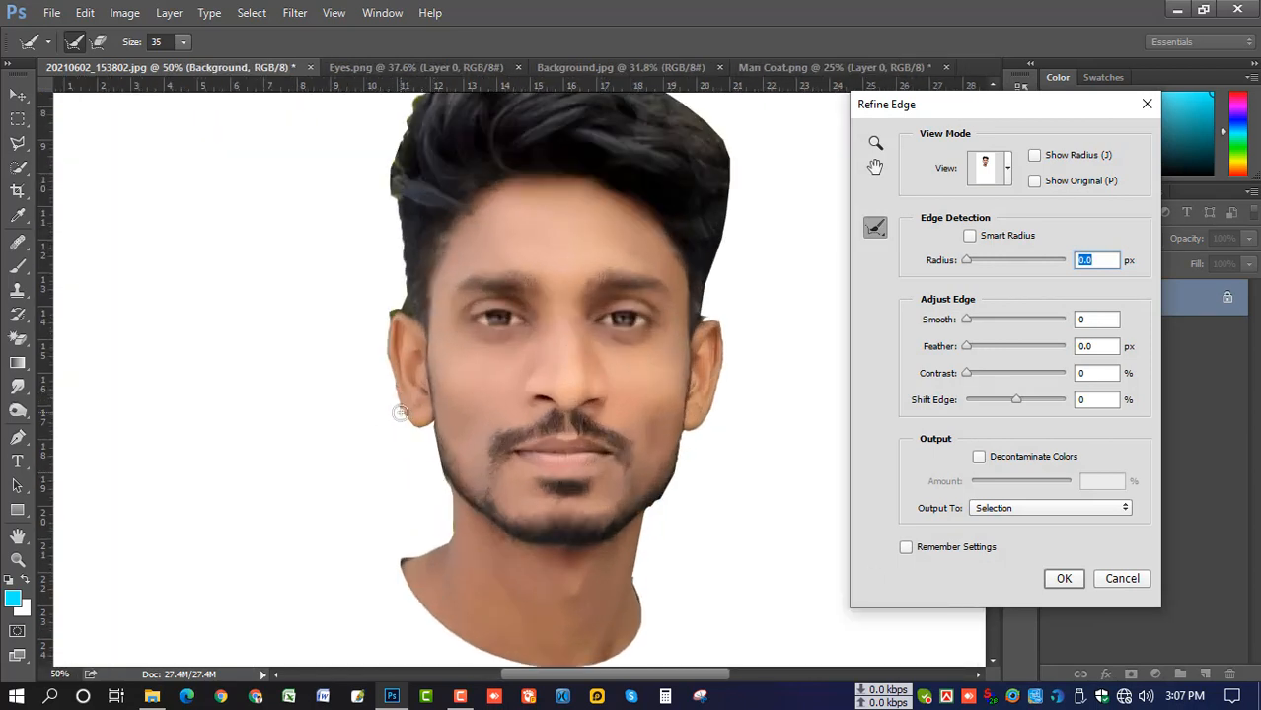
{"action": "mouse_move", "coordinate": [392, 399]}
{"action": "left_mouse_down"}
{"action": "mouse_move", "coordinate": [380, 331]}
{"action": "mouse_move", "coordinate": [403, 172]}
{"action": "left_mouse_up"}
{"action": "left_click_drag", "start_coordinate": [495, 234], "coordinate": [485, 403]}
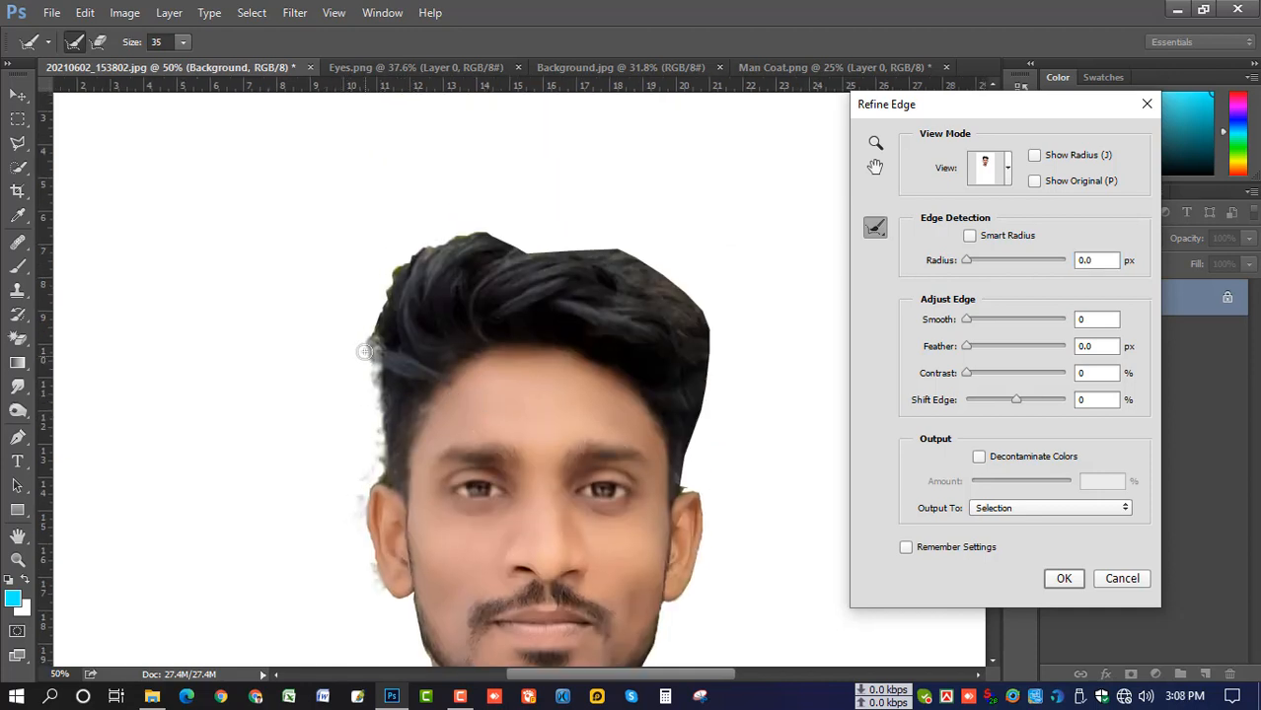
{"action": "mouse_move", "coordinate": [364, 352]}
{"action": "left_mouse_down"}
{"action": "mouse_move", "coordinate": [402, 258]}
{"action": "mouse_move", "coordinate": [469, 239]}
{"action": "mouse_move", "coordinate": [631, 256]}
{"action": "mouse_move", "coordinate": [687, 289]}
{"action": "mouse_move", "coordinate": [714, 330]}
{"action": "mouse_move", "coordinate": [712, 393]}
{"action": "left_mouse_up"}
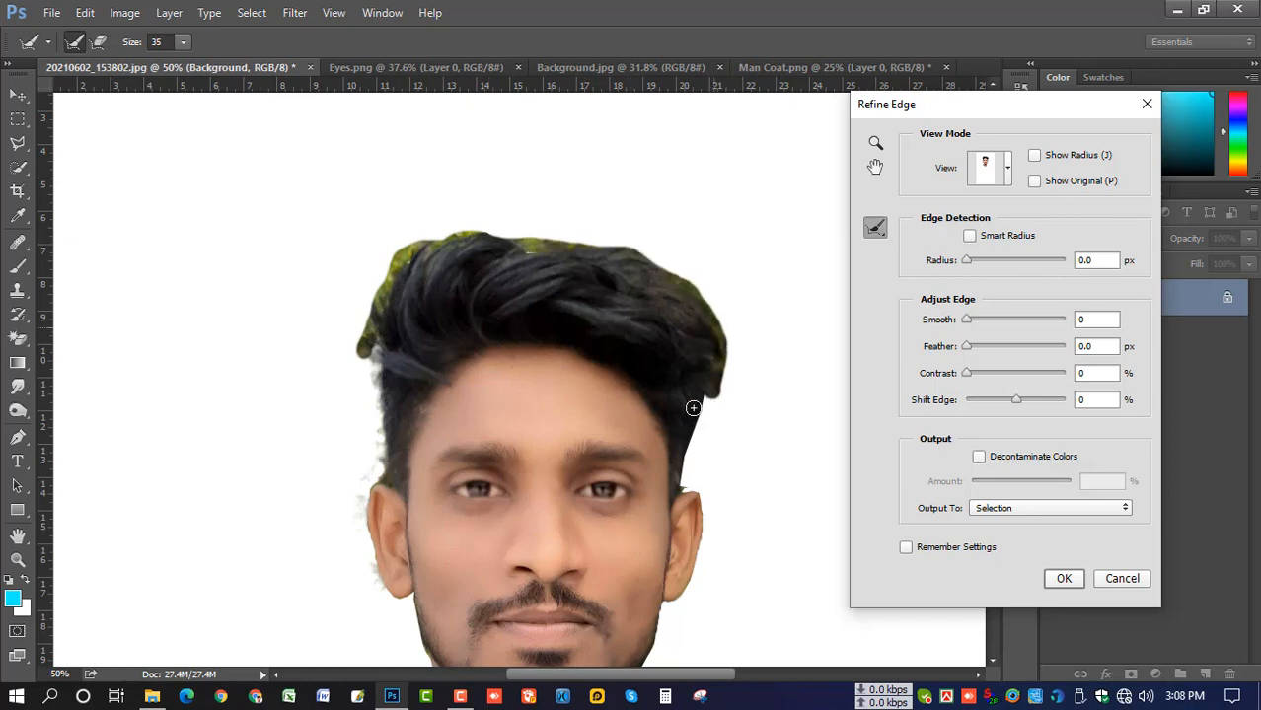
{"action": "mouse_move", "coordinate": [717, 437]}
{"action": "left_mouse_down"}
{"action": "mouse_move", "coordinate": [623, 269]}
{"action": "mouse_move", "coordinate": [606, 337]}
{"action": "mouse_move", "coordinate": [629, 356]}
{"action": "mouse_move", "coordinate": [632, 402]}
{"action": "mouse_move", "coordinate": [588, 479]}
{"action": "left_mouse_up"}
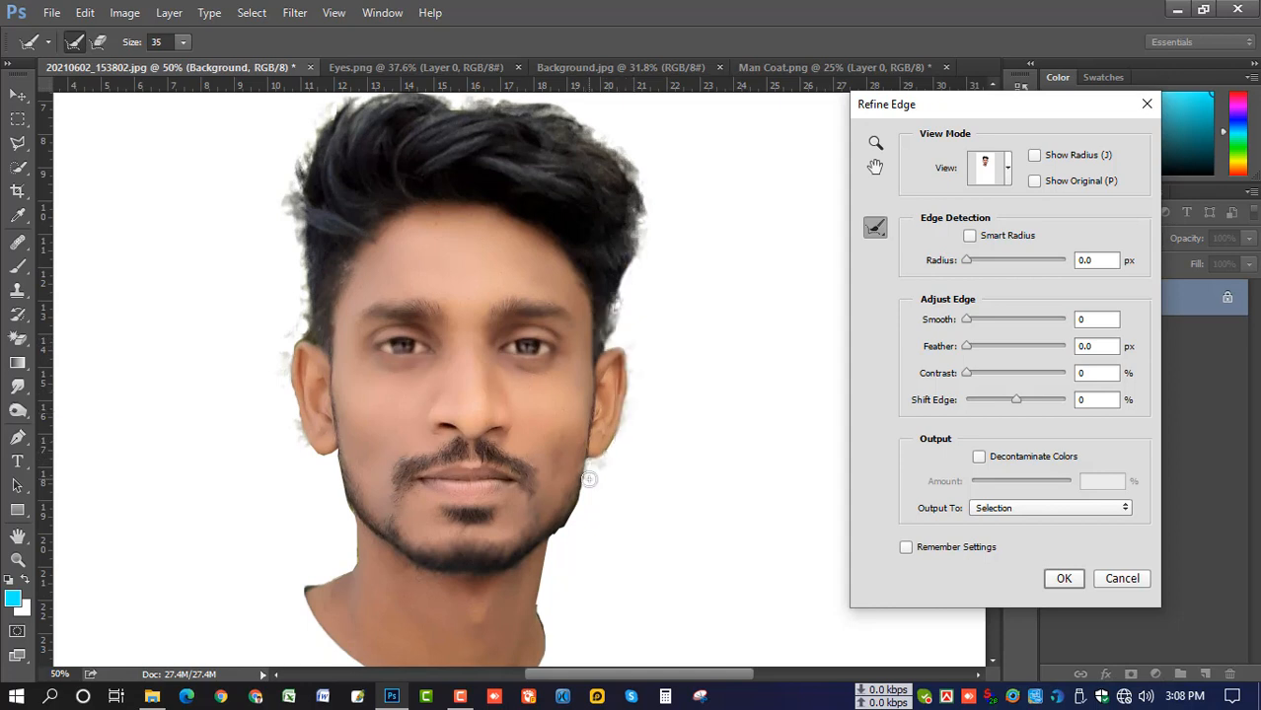
Step: Brush the Refine Edge radius along the jaw, the side of the neck and the collar line
{"action": "left_click_drag", "start_coordinate": [558, 546], "coordinate": [559, 548]}
{"action": "left_click_drag", "start_coordinate": [620, 591], "coordinate": [606, 456]}
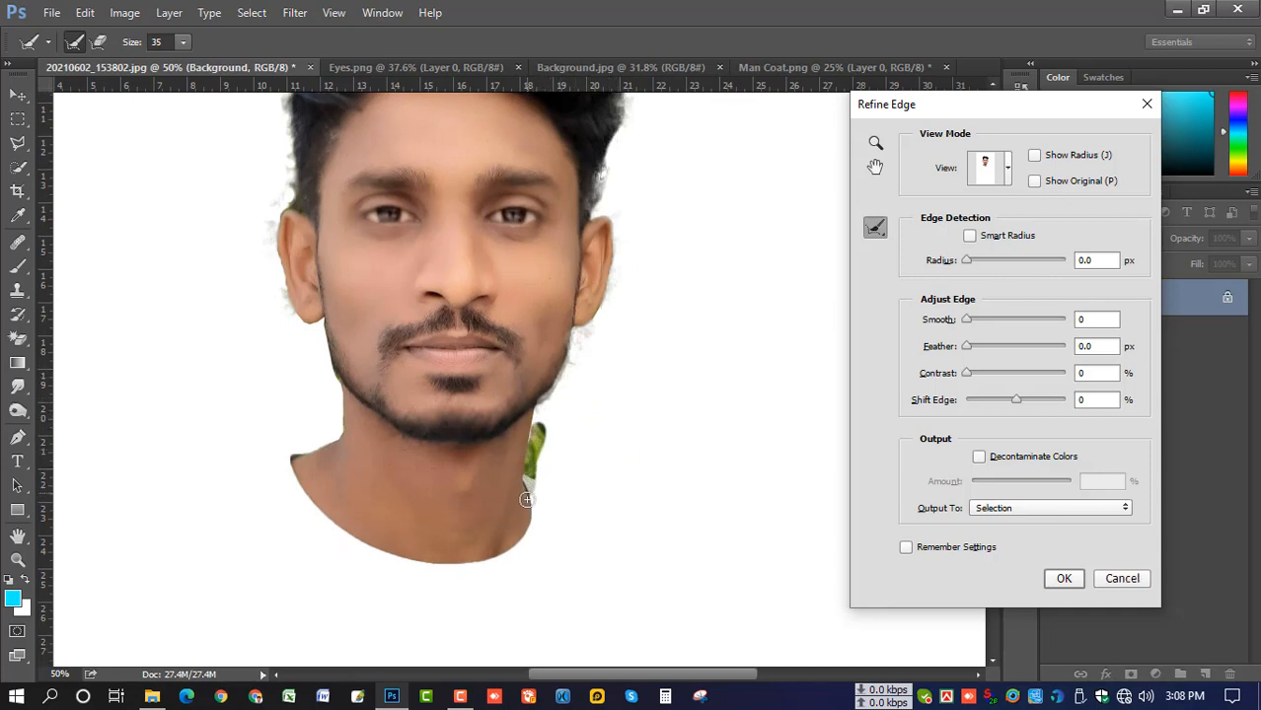
{"action": "left_click_drag", "start_coordinate": [526, 500], "coordinate": [532, 542]}
{"action": "mouse_move", "coordinate": [296, 452]}
{"action": "left_mouse_down"}
{"action": "mouse_move", "coordinate": [284, 481]}
{"action": "mouse_move", "coordinate": [331, 529]}
{"action": "mouse_move", "coordinate": [448, 586]}
{"action": "left_mouse_up"}
{"action": "mouse_move", "coordinate": [393, 556]}
{"action": "left_mouse_down"}
{"action": "mouse_move", "coordinate": [473, 557]}
{"action": "mouse_move", "coordinate": [525, 534]}
{"action": "mouse_move", "coordinate": [549, 493]}
{"action": "left_mouse_up"}
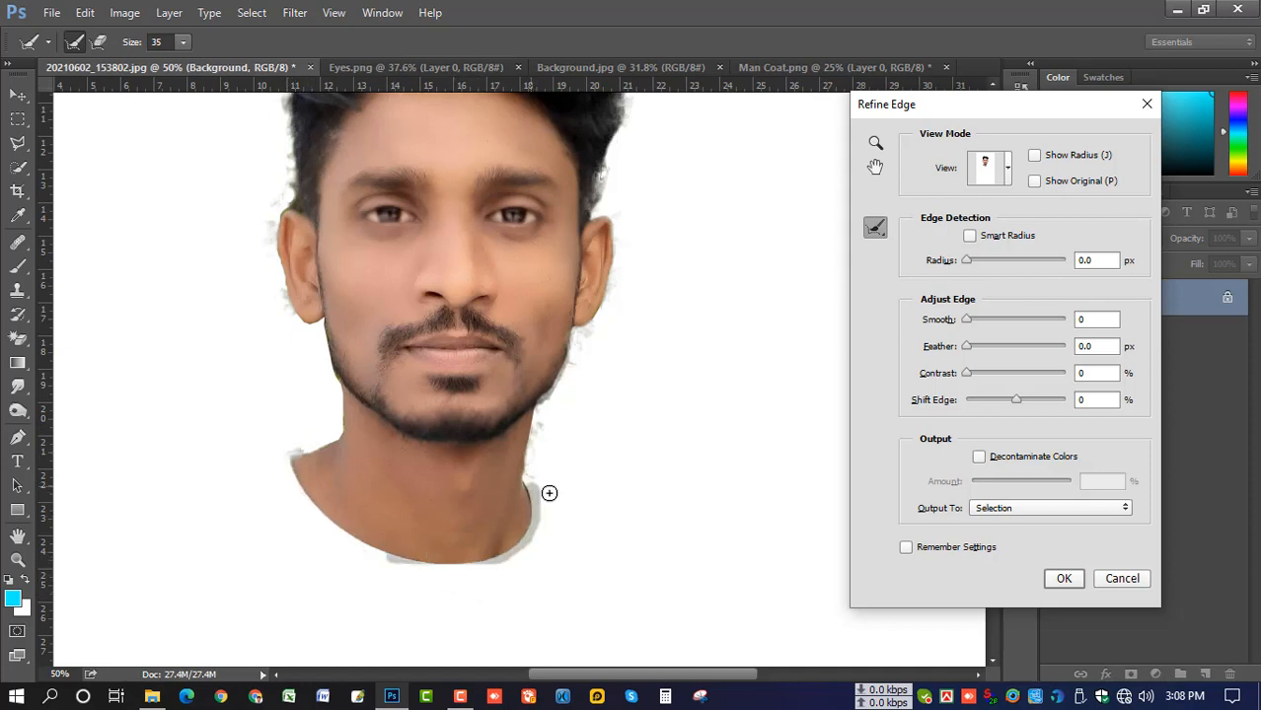
Step: Set the Refine Edge output to New Layer and apply it to the head selection
{"action": "scroll", "coordinate": [604, 475], "scroll_direction": "down", "scroll_amount": 3}
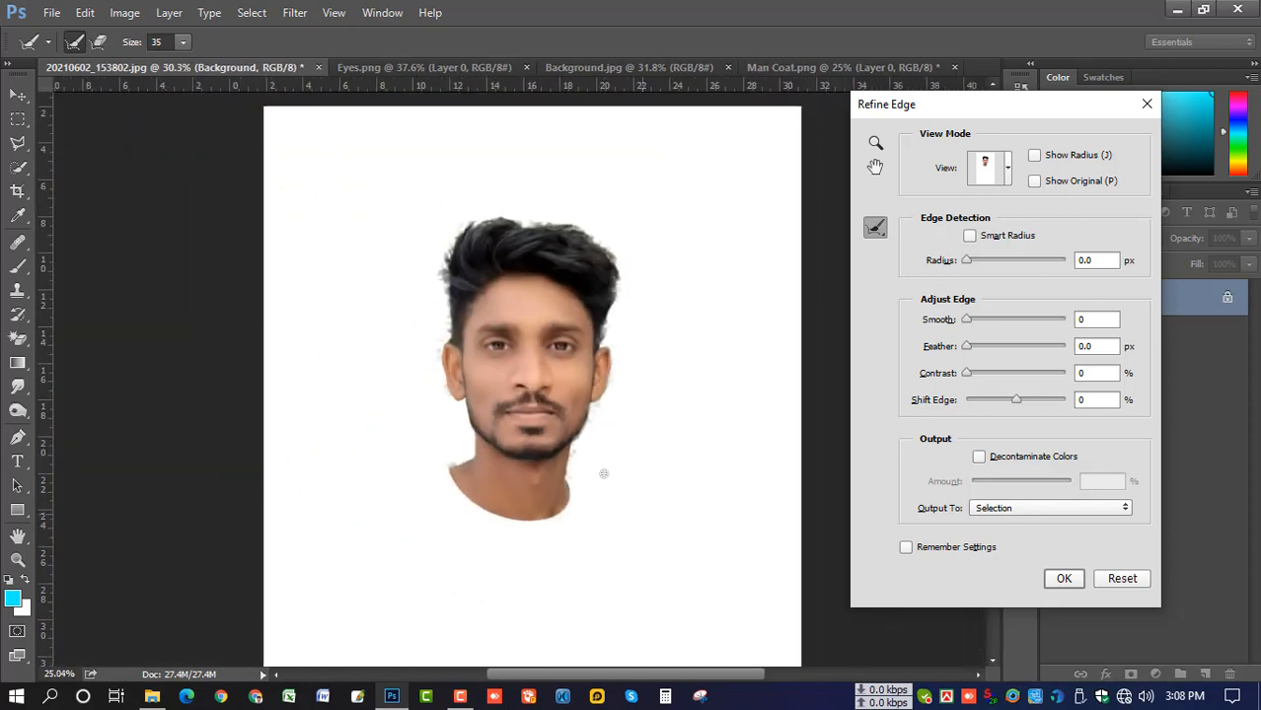
{"action": "left_click", "coordinate": [1021, 507]}
{"action": "left_click", "coordinate": [1026, 543]}
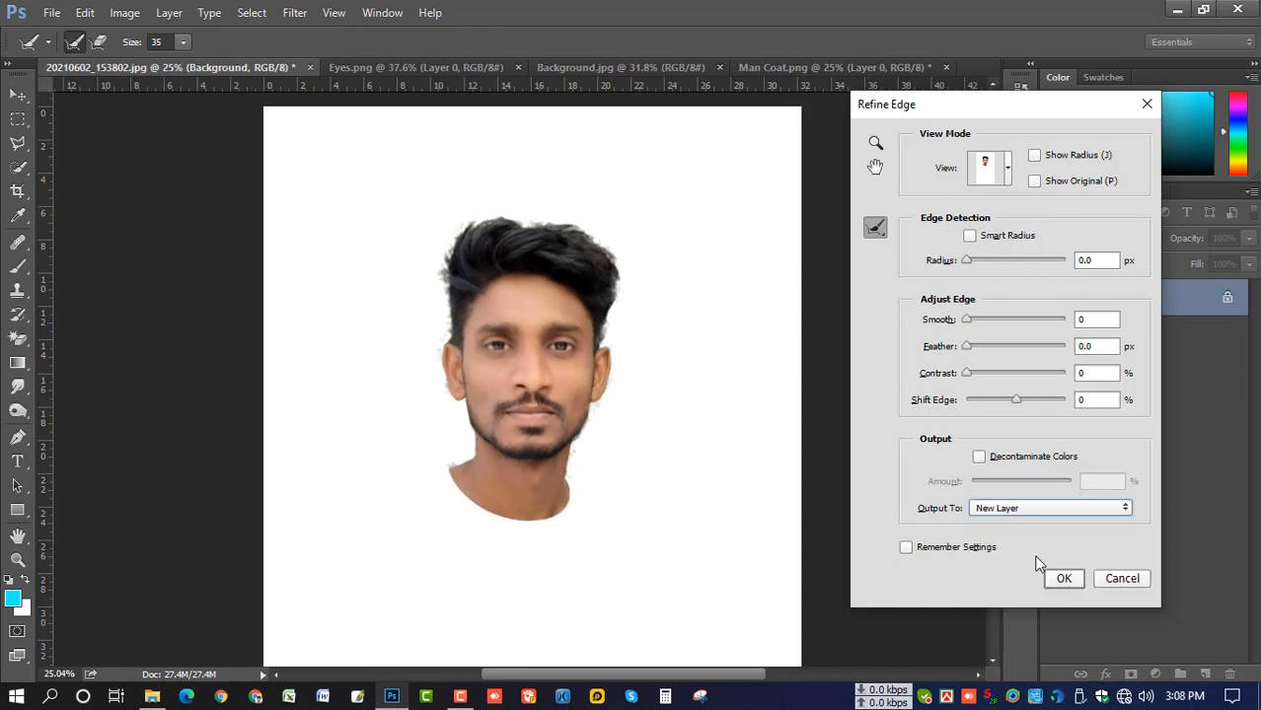
{"action": "left_click", "coordinate": [1063, 578]}
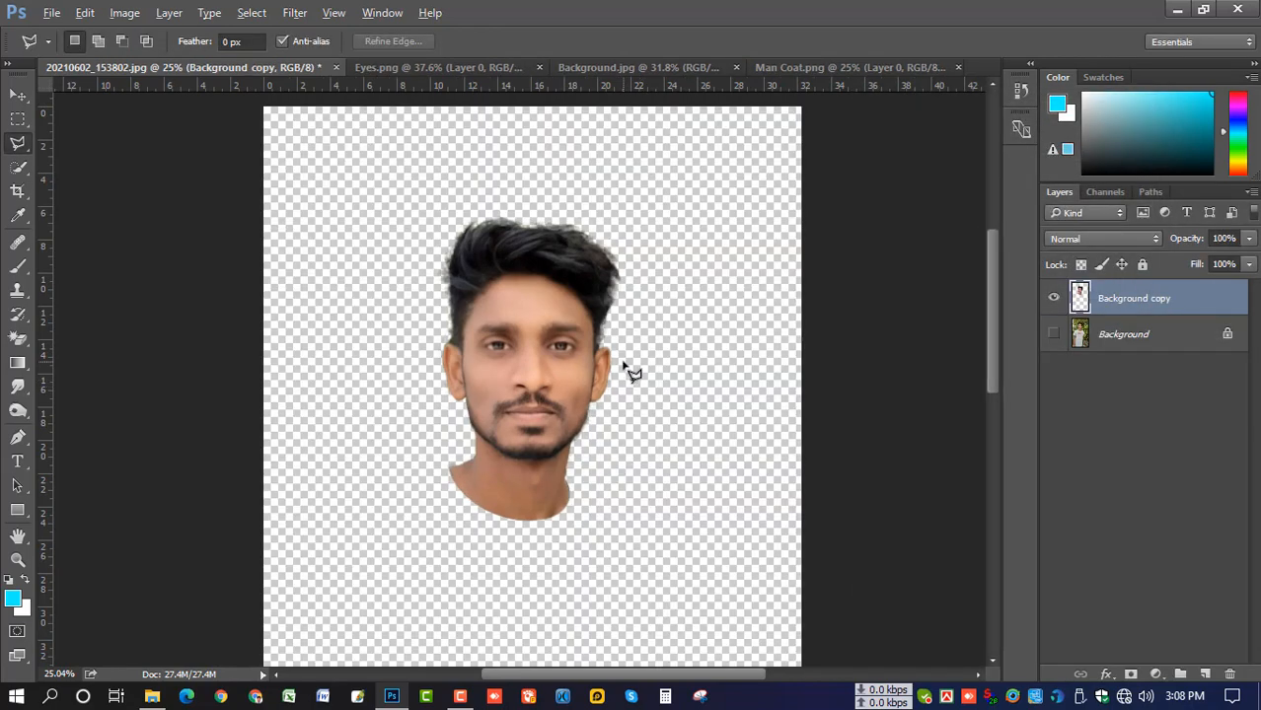
Step: Create a new document from the Photo document type, with the width set to 5 inches and the height to 7 inches
{"action": "scroll", "coordinate": [629, 373], "scroll_direction": "down", "scroll_amount": 2}
{"action": "scroll", "coordinate": [631, 374], "scroll_direction": "up", "scroll_amount": 1}
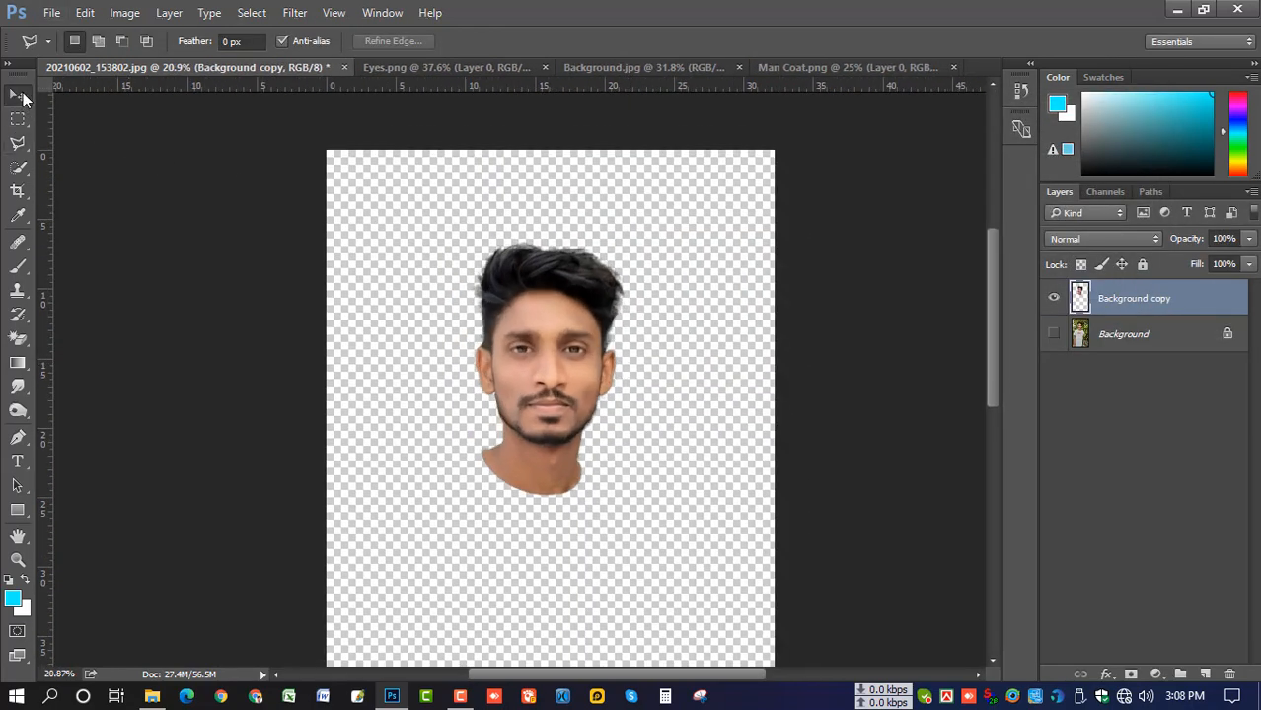
{"action": "left_click", "coordinate": [20, 95]}
{"action": "left_click", "coordinate": [51, 12]}
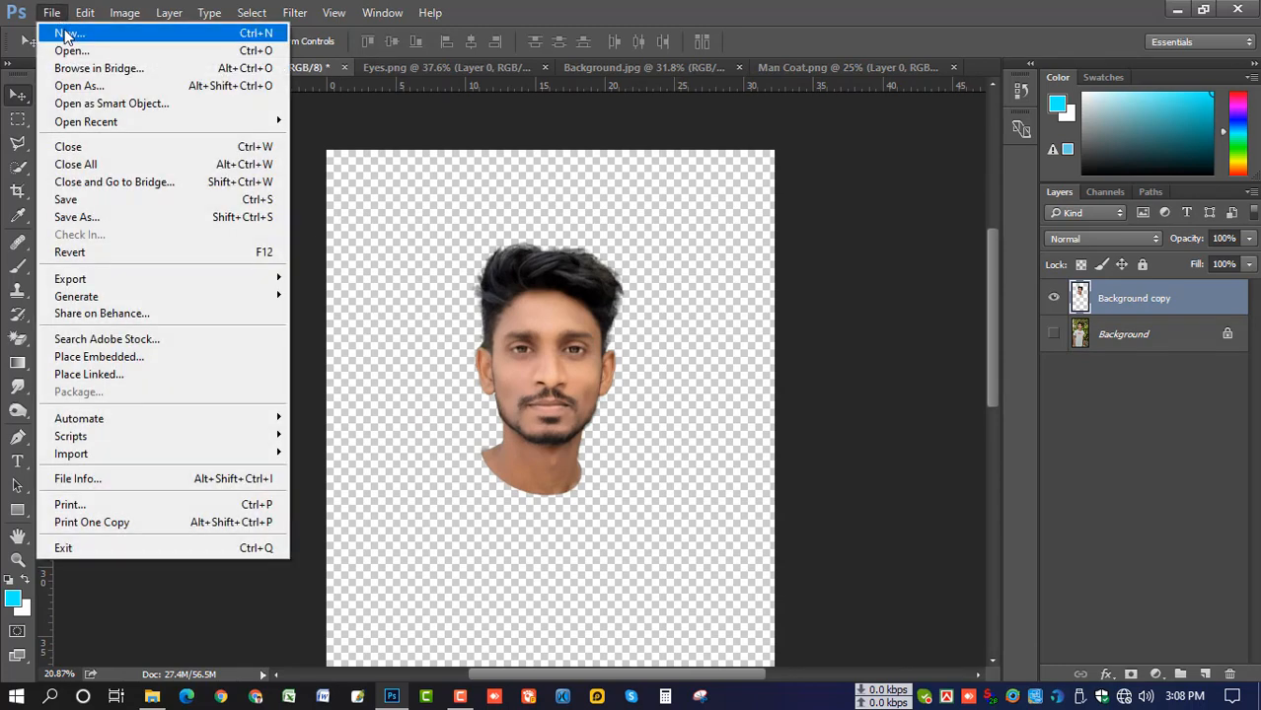
{"action": "left_click", "coordinate": [60, 27]}
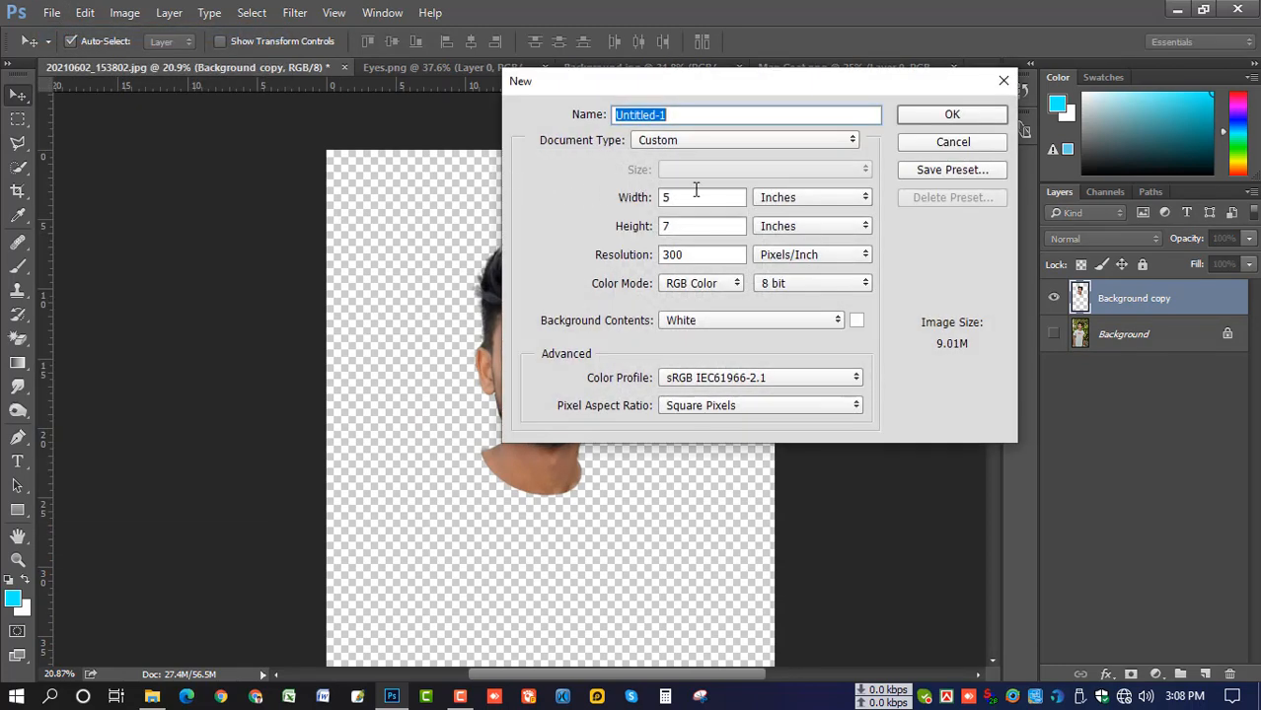
{"action": "left_click", "coordinate": [730, 140]}
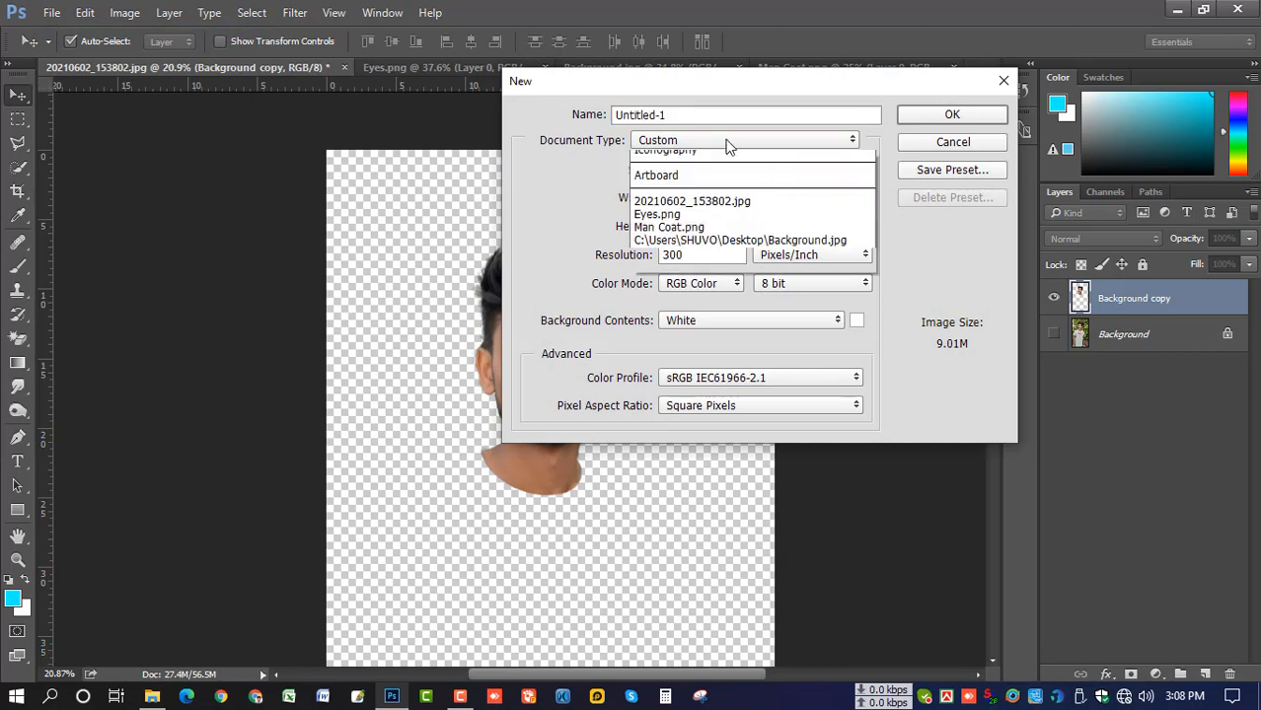
{"action": "left_click", "coordinate": [726, 229]}
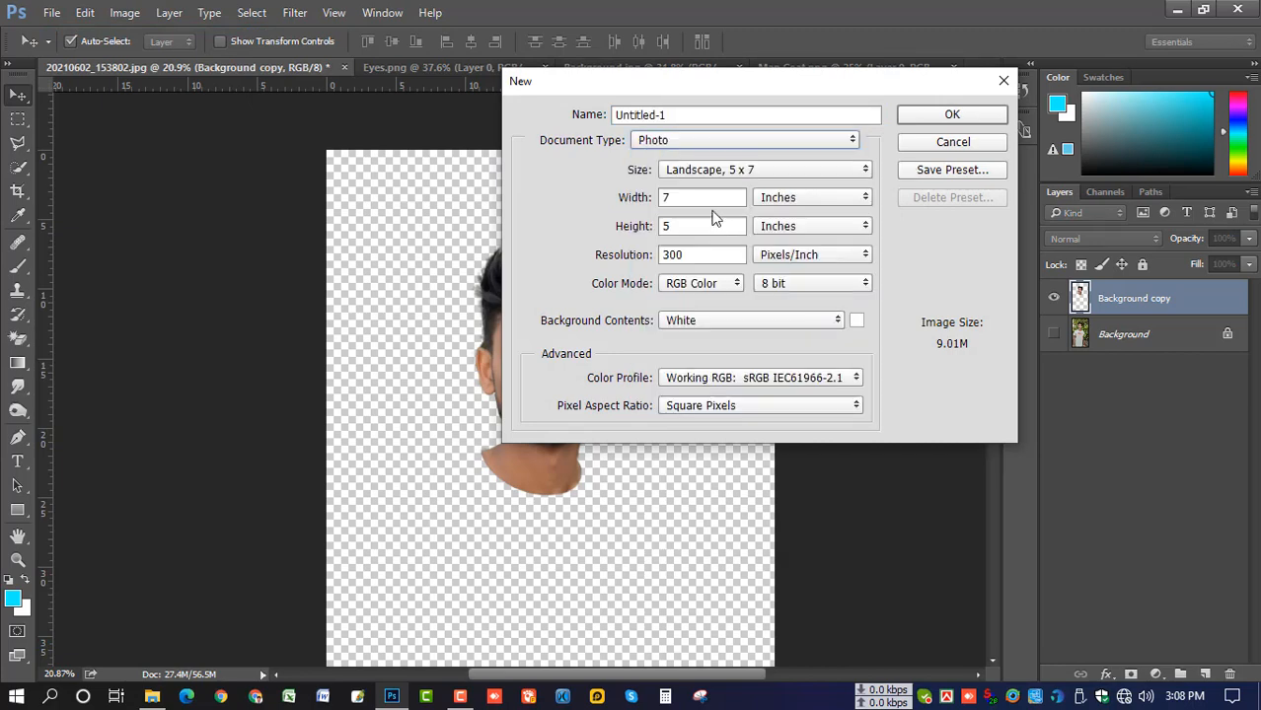
{"action": "left_click_drag", "start_coordinate": [707, 198], "coordinate": [559, 197]}
{"action": "type", "text": "5"}
{"action": "key", "text": "Tab"}
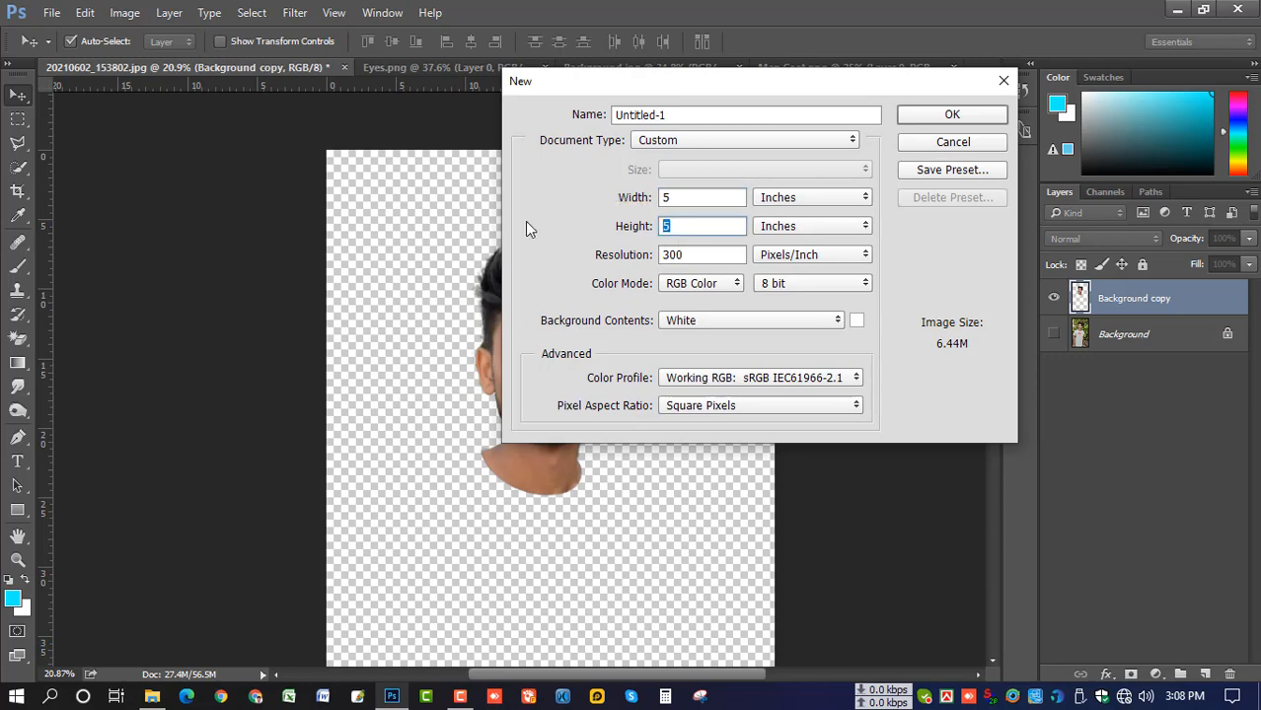
{"action": "type", "text": "7"}
{"action": "left_click", "coordinate": [989, 119]}
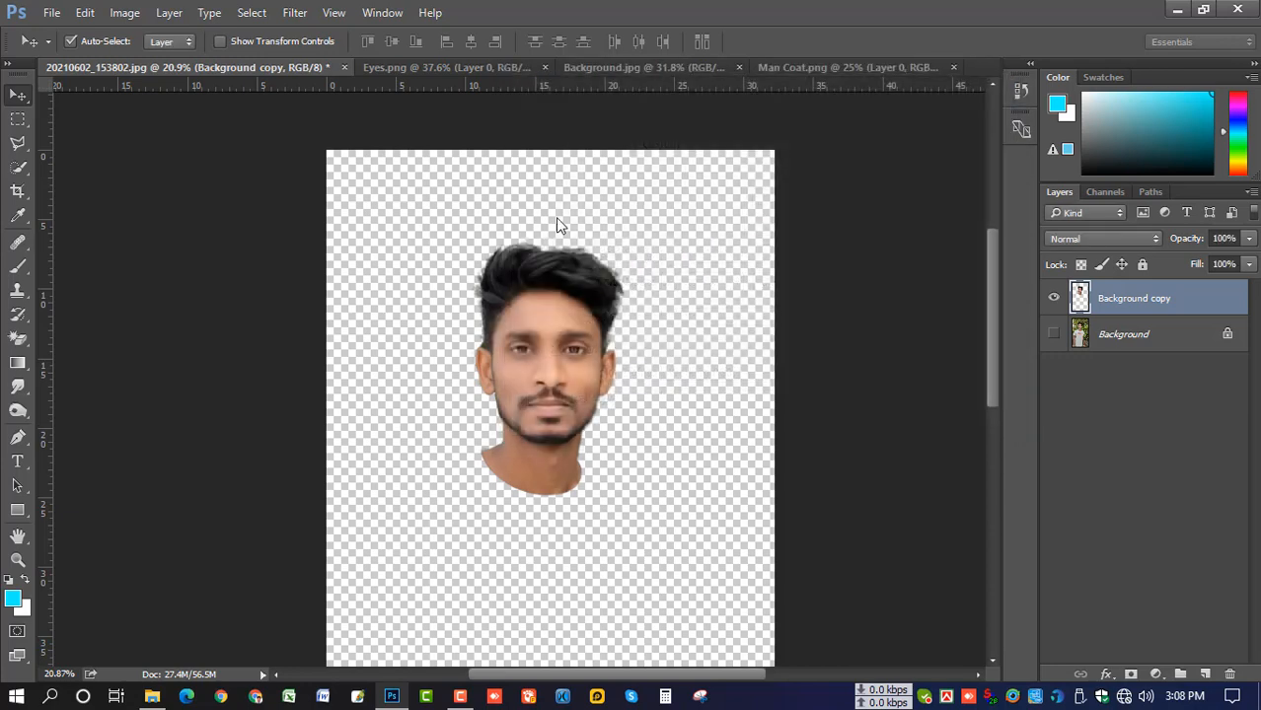
Step: Copy the cut-out head from the portrait photo into the new blank document
{"action": "left_click", "coordinate": [162, 69]}
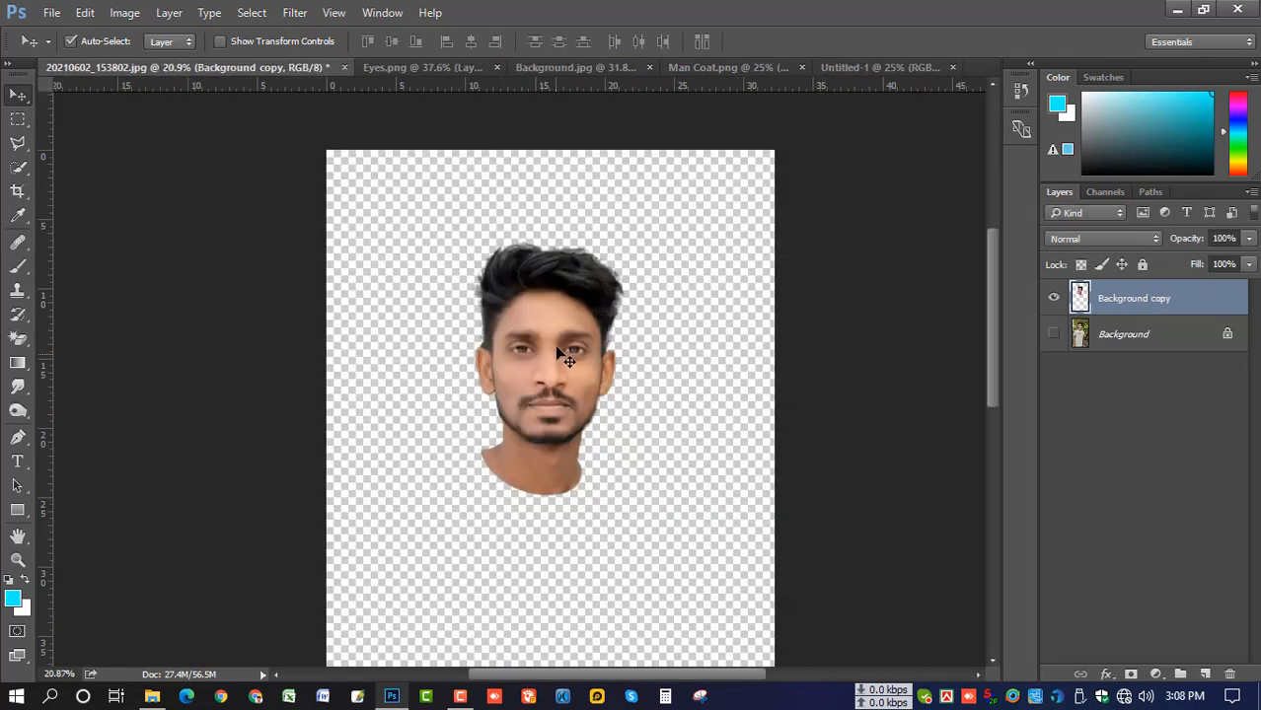
{"action": "left_click_drag", "start_coordinate": [565, 357], "coordinate": [537, 333]}
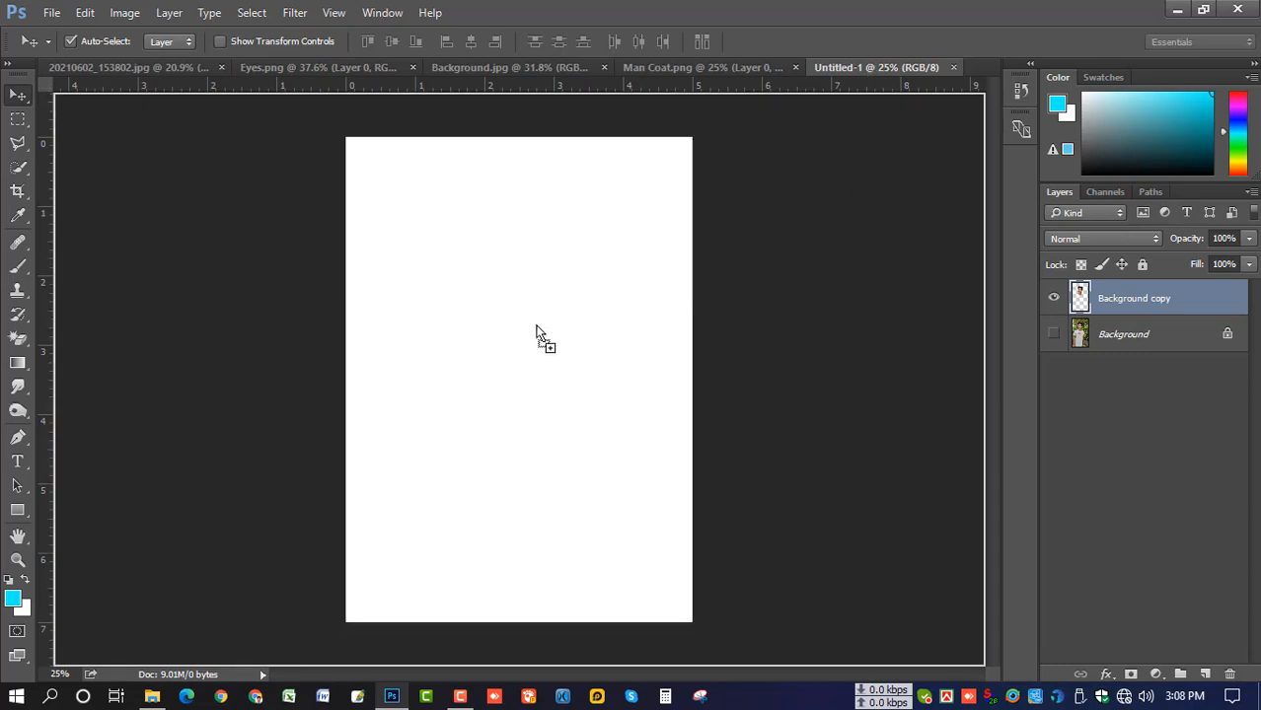
{"action": "left_click_drag", "start_coordinate": [525, 265], "coordinate": [538, 272]}
Step: Scale the head down to about half its size and place it centred in the upper part of the page
{"action": "key", "text": "ctrl+t"}
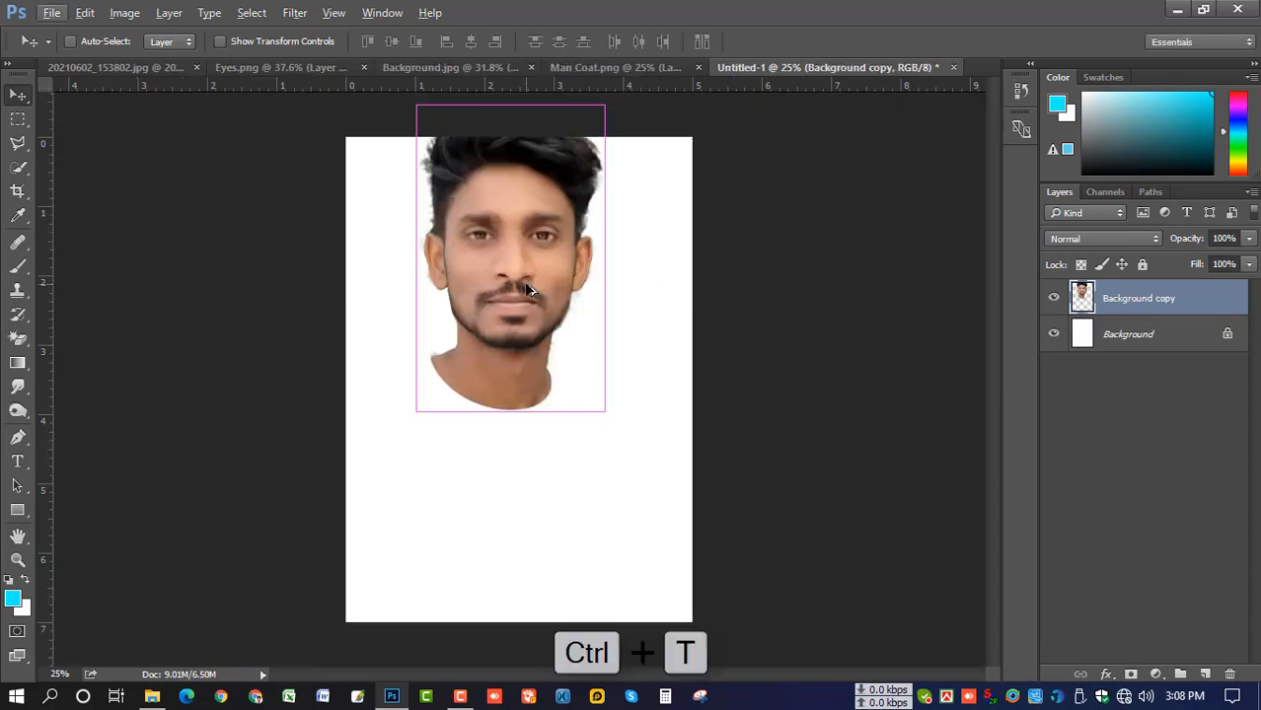
{"action": "left_click_drag", "start_coordinate": [602, 110], "coordinate": [581, 205]}
{"action": "double_click", "coordinate": [524, 221]}
{"action": "left_click_drag", "start_coordinate": [518, 243], "coordinate": [530, 242]}
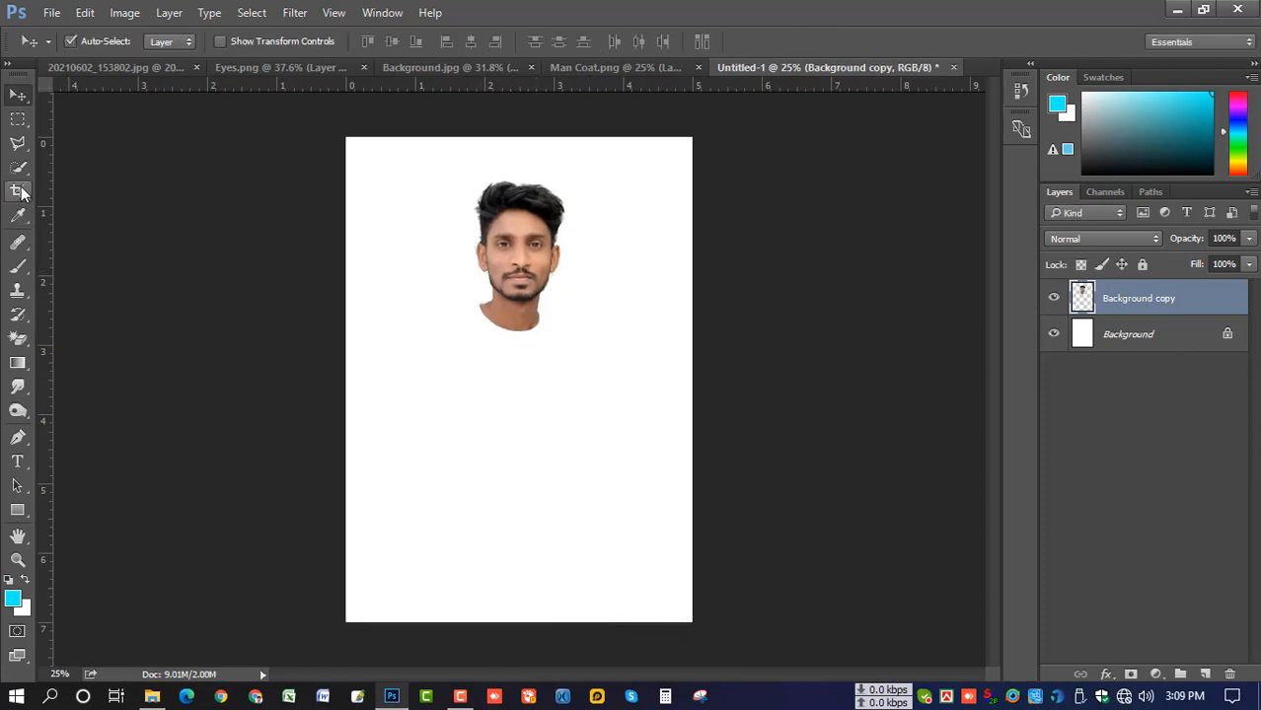
Step: Extend the canvas upward with the Crop tool to a height of about 7.5 inches
{"action": "left_click", "coordinate": [18, 190]}
{"action": "left_click_drag", "start_coordinate": [520, 136], "coordinate": [519, 112]}
{"action": "double_click", "coordinate": [546, 222]}
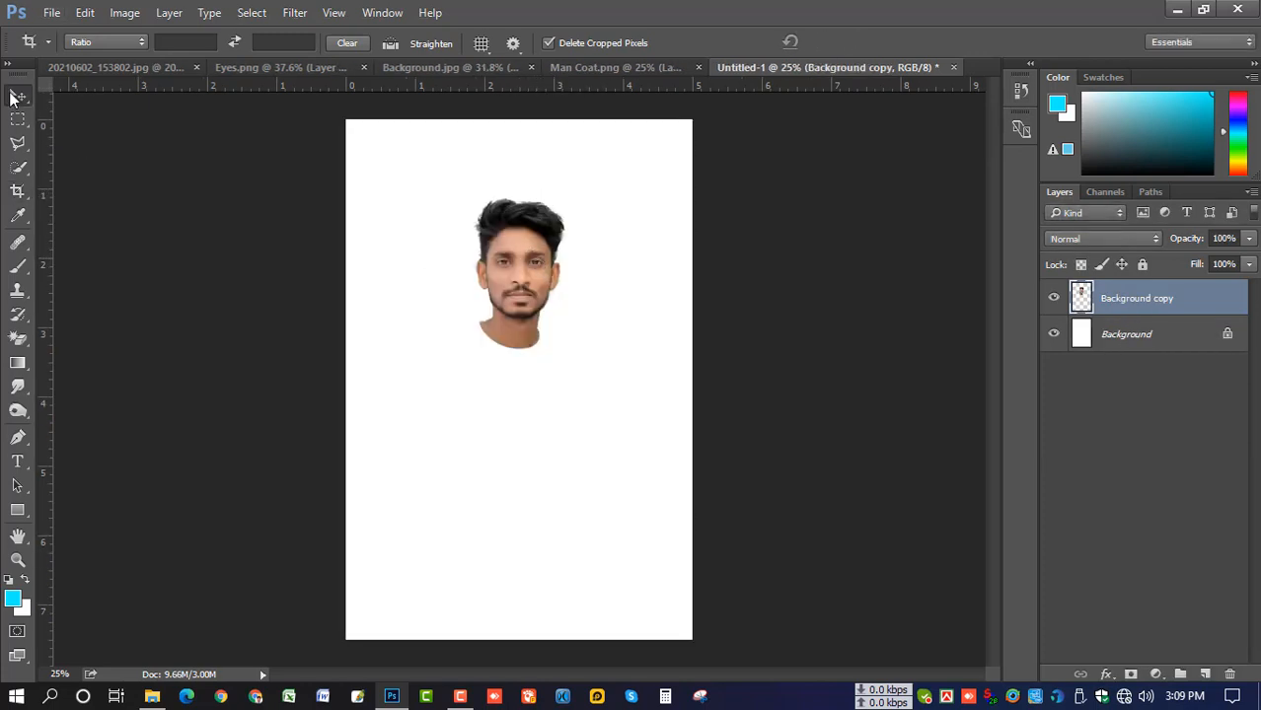
Step: Copy the blue coat from Man Coat.png into the new document and position it under the head
{"action": "left_click", "coordinate": [18, 95]}
{"action": "left_click", "coordinate": [643, 69]}
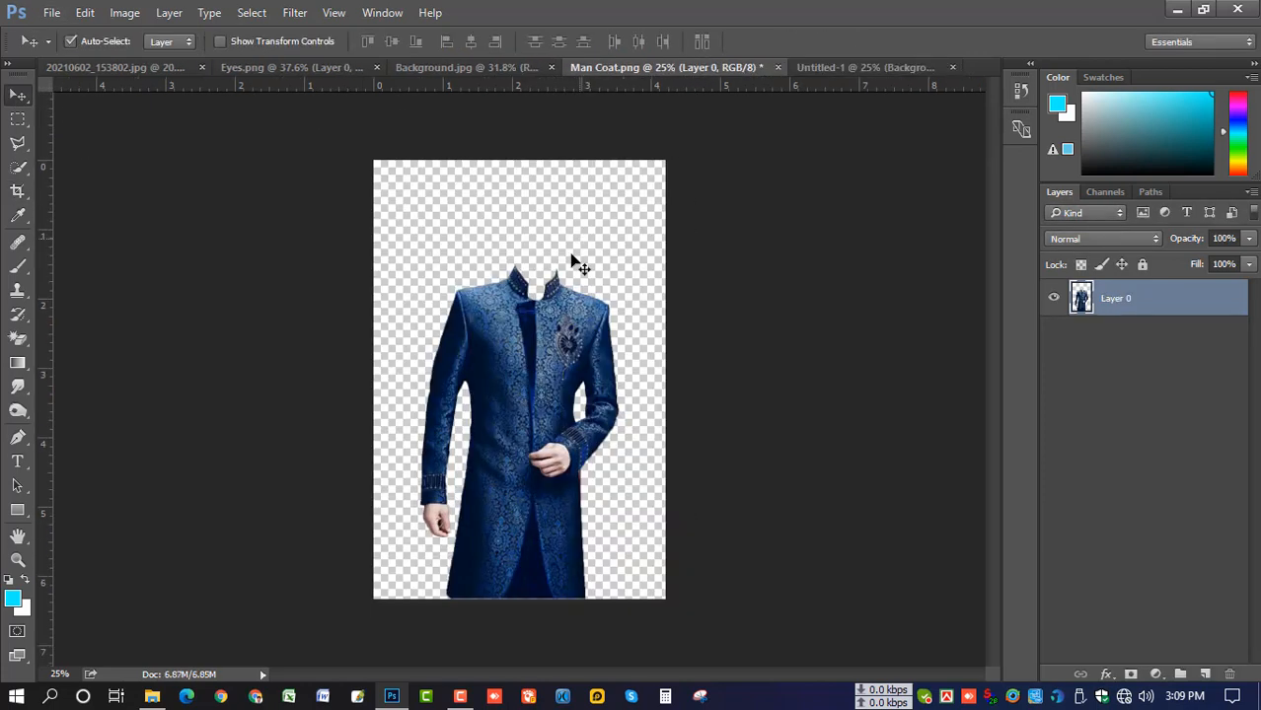
{"action": "left_click_drag", "start_coordinate": [571, 261], "coordinate": [526, 406]}
{"action": "left_click_drag", "start_coordinate": [515, 272], "coordinate": [516, 254]}
{"action": "left_click", "coordinate": [526, 385]}
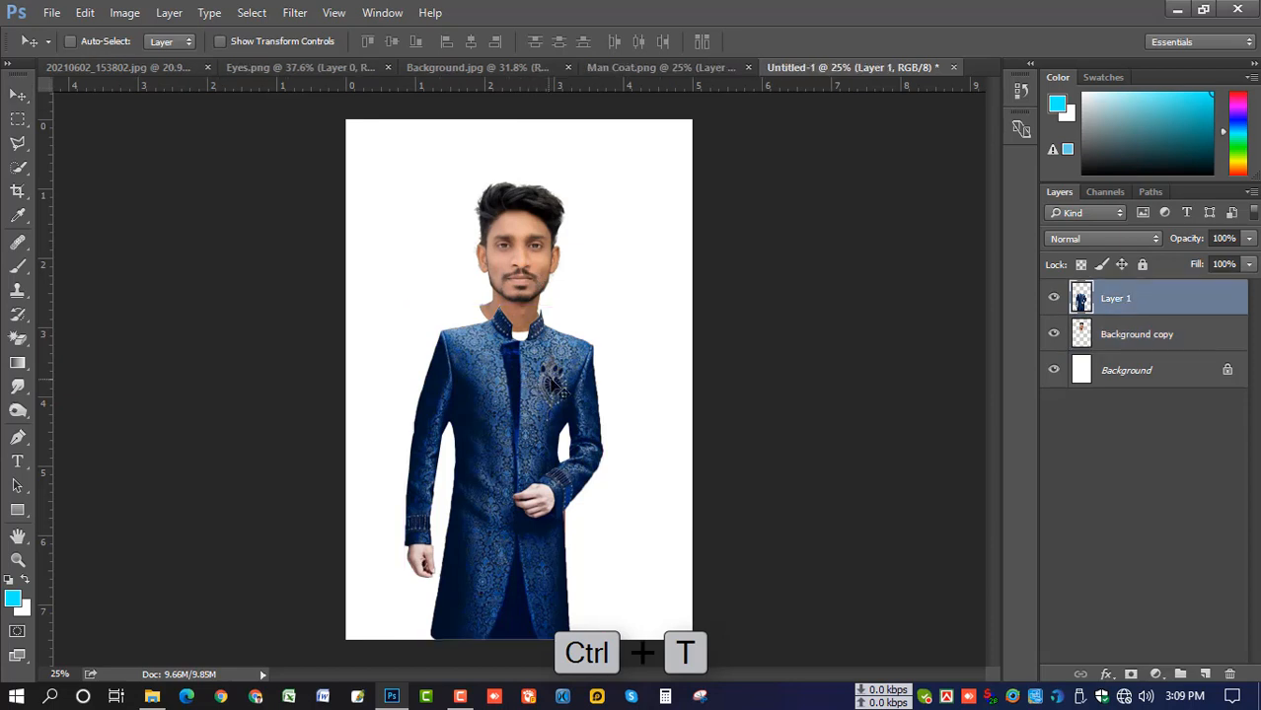
Step: Enlarge the blue coat with Free Transform so its shoulders are wider relative to the head
{"action": "key", "text": "ctrl+t"}
{"action": "left_click_drag", "start_coordinate": [604, 307], "coordinate": [637, 284]}
{"action": "key", "text": "Return"}
Step: Reposition the head and coat so the neck sits inside the coat's collar, fine-tuning the head with small nudges
{"action": "left_click_drag", "start_coordinate": [527, 252], "coordinate": [527, 229]}
{"action": "left_click_drag", "start_coordinate": [564, 337], "coordinate": [580, 337]}
{"action": "left_click_drag", "start_coordinate": [525, 247], "coordinate": [545, 255]}
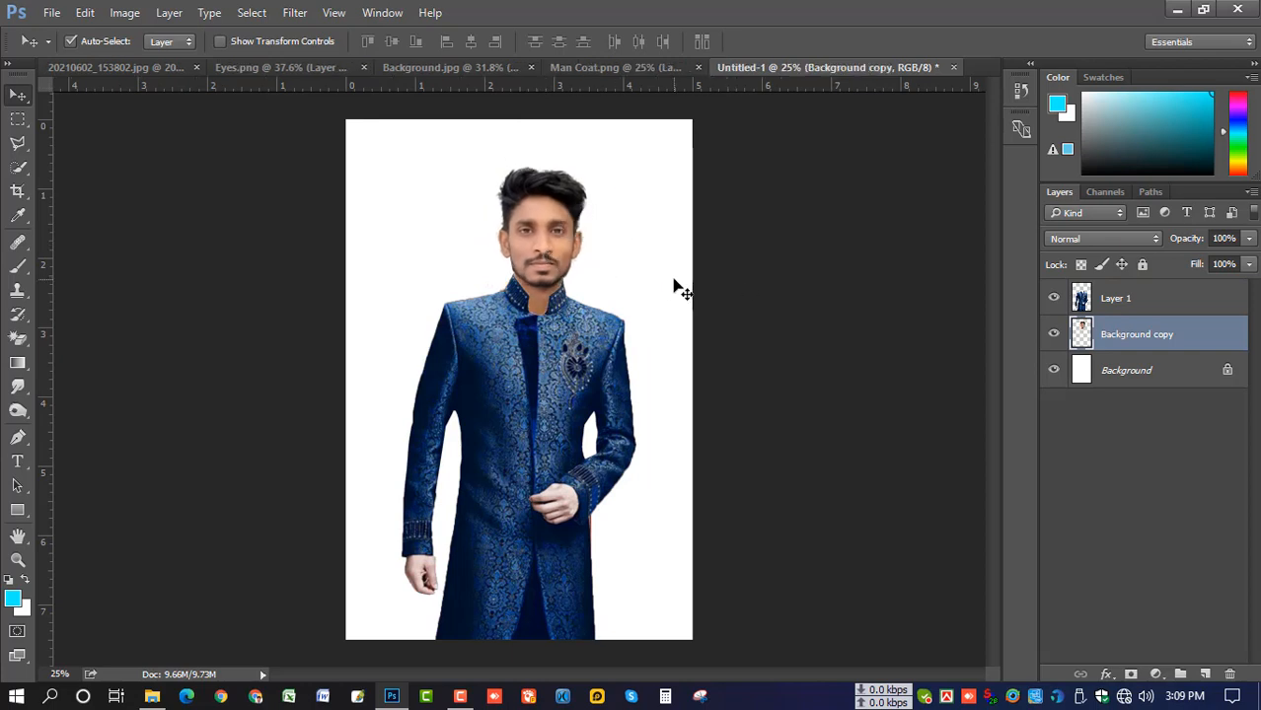
{"action": "key", "text": "Left"}
{"action": "key", "text": "Up"}
{"action": "key", "text": "Right"}
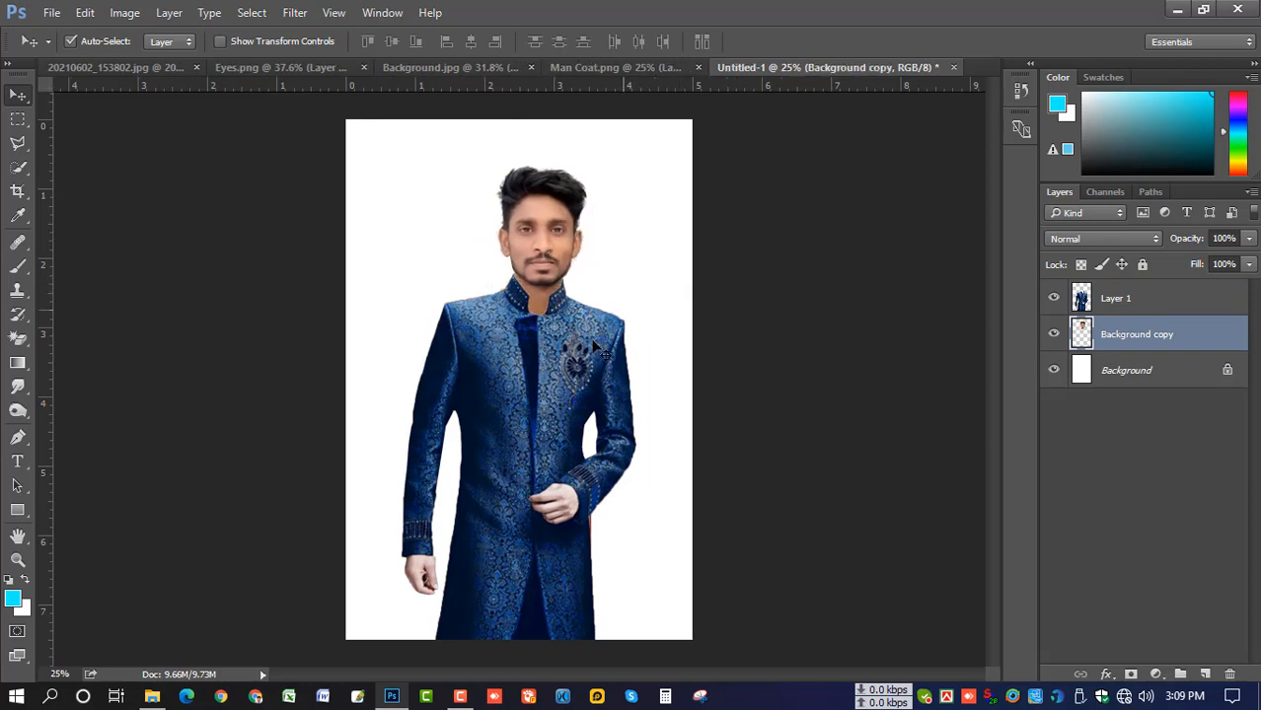
Step: Scale the head layer to about 104%, rotate it about 1.25° and nudge it slightly upward
{"action": "left_click", "coordinate": [568, 359]}
{"action": "left_click", "coordinate": [548, 247]}
{"action": "key", "text": "ctrl+t"}
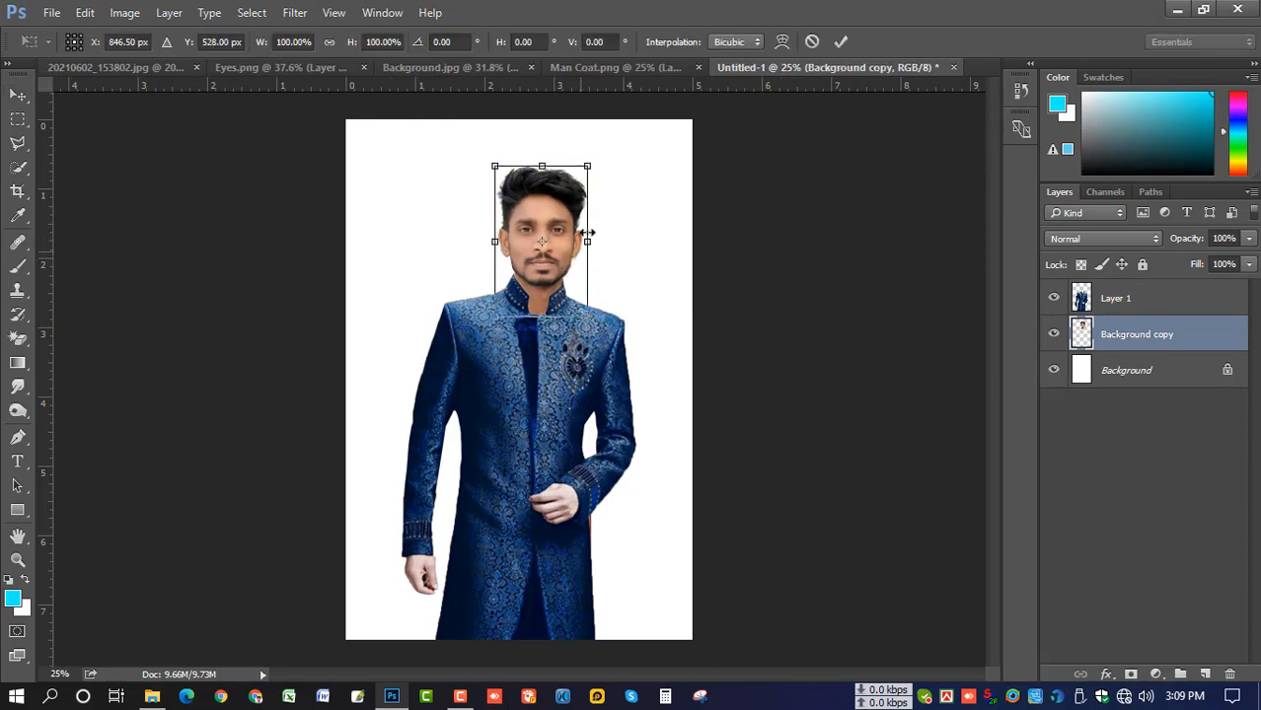
{"action": "left_click_drag", "start_coordinate": [588, 166], "coordinate": [626, 175]}
{"action": "key", "text": "Up"}
{"action": "key", "text": "Up"}
{"action": "key", "text": "Up"}
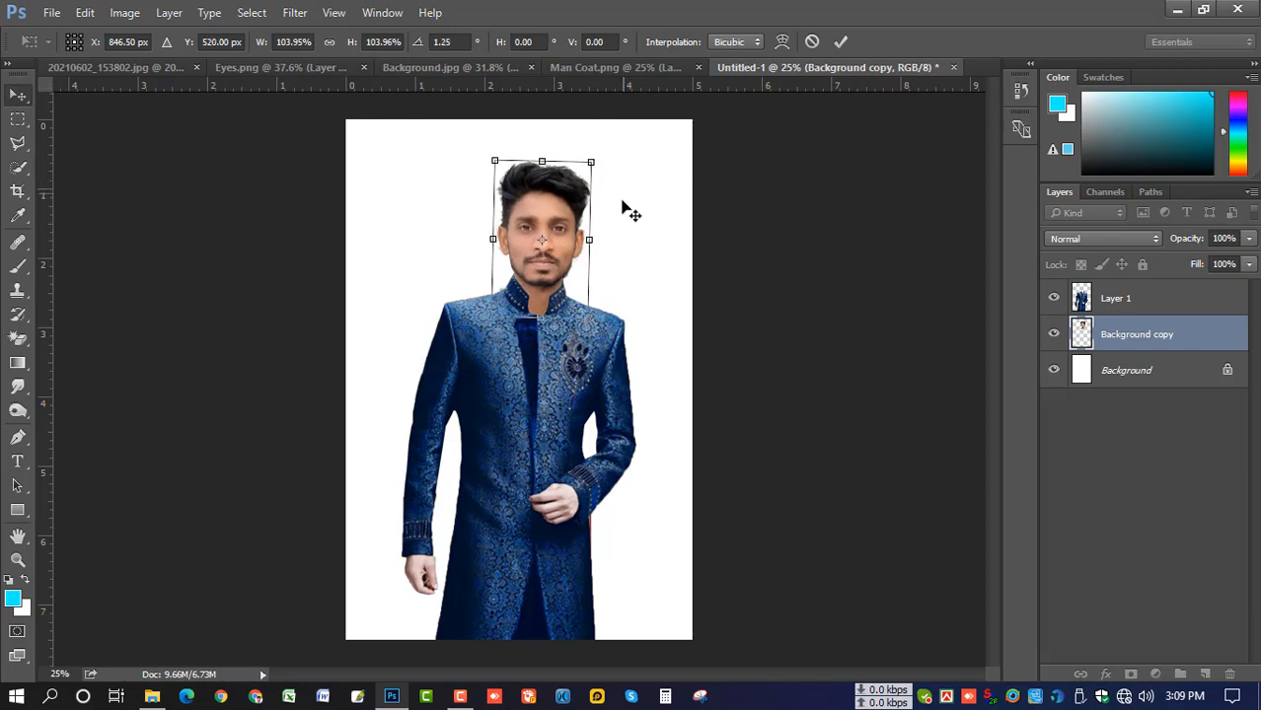
{"action": "key", "text": "Return"}
Step: Scale the coat layer to about 101.5% with Free Transform
{"action": "left_click", "coordinate": [563, 370]}
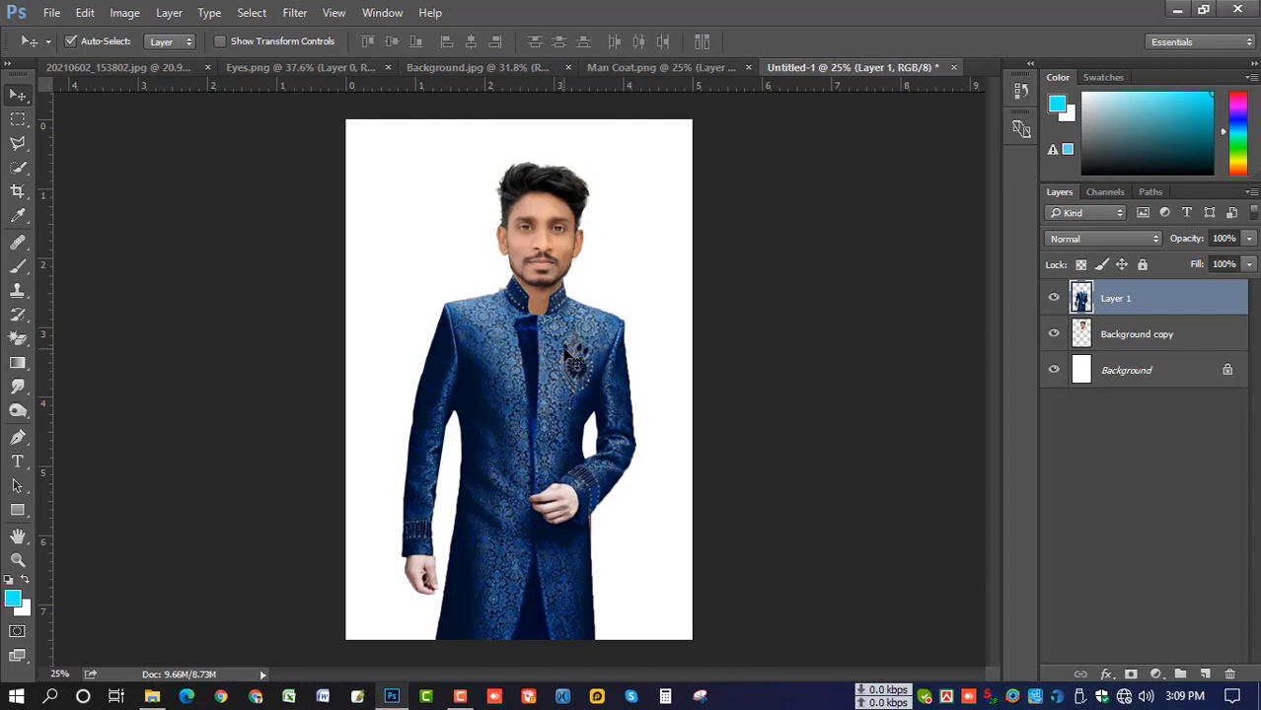
{"action": "key", "text": "ctrl+t"}
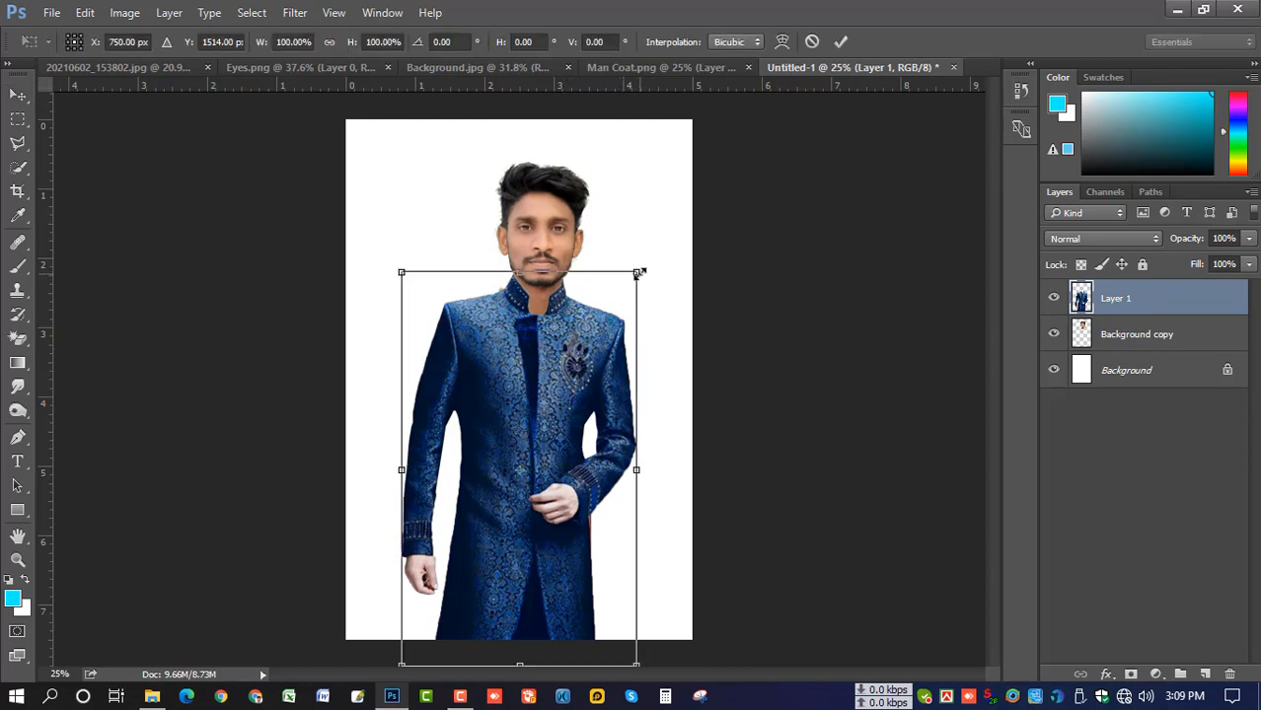
{"action": "left_click_drag", "start_coordinate": [640, 273], "coordinate": [642, 270]}
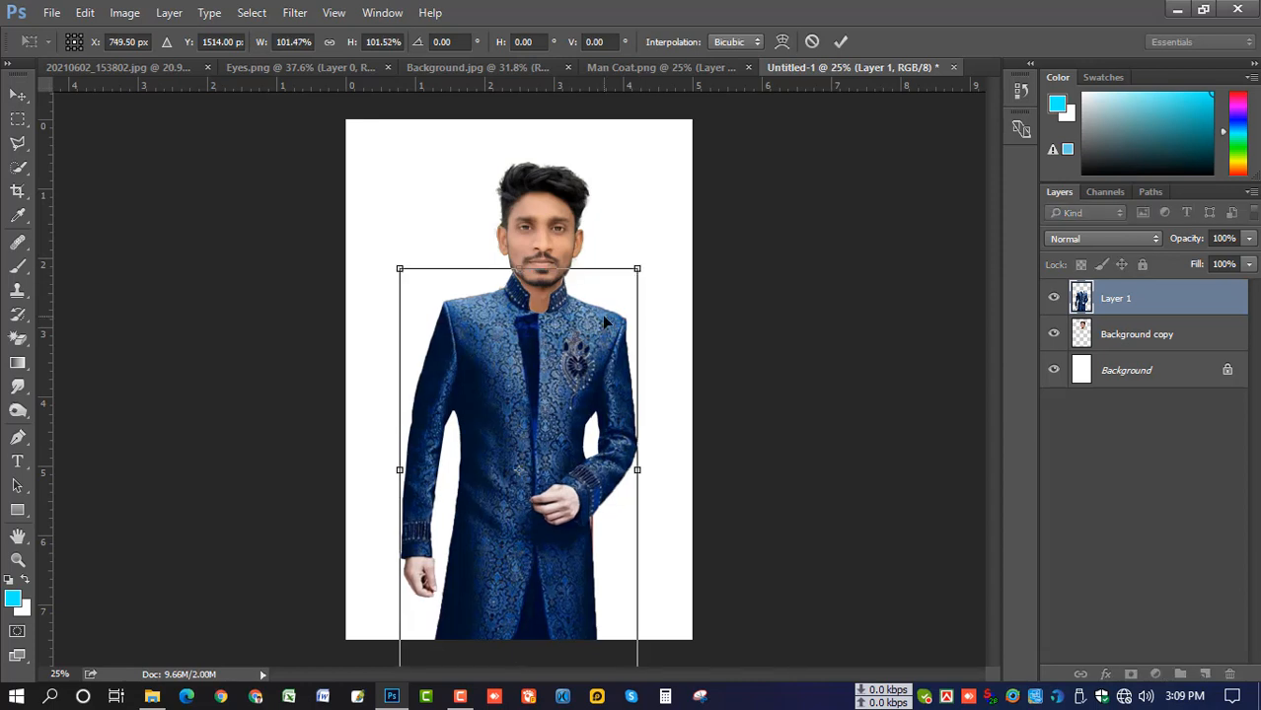
{"action": "key", "text": "Return"}
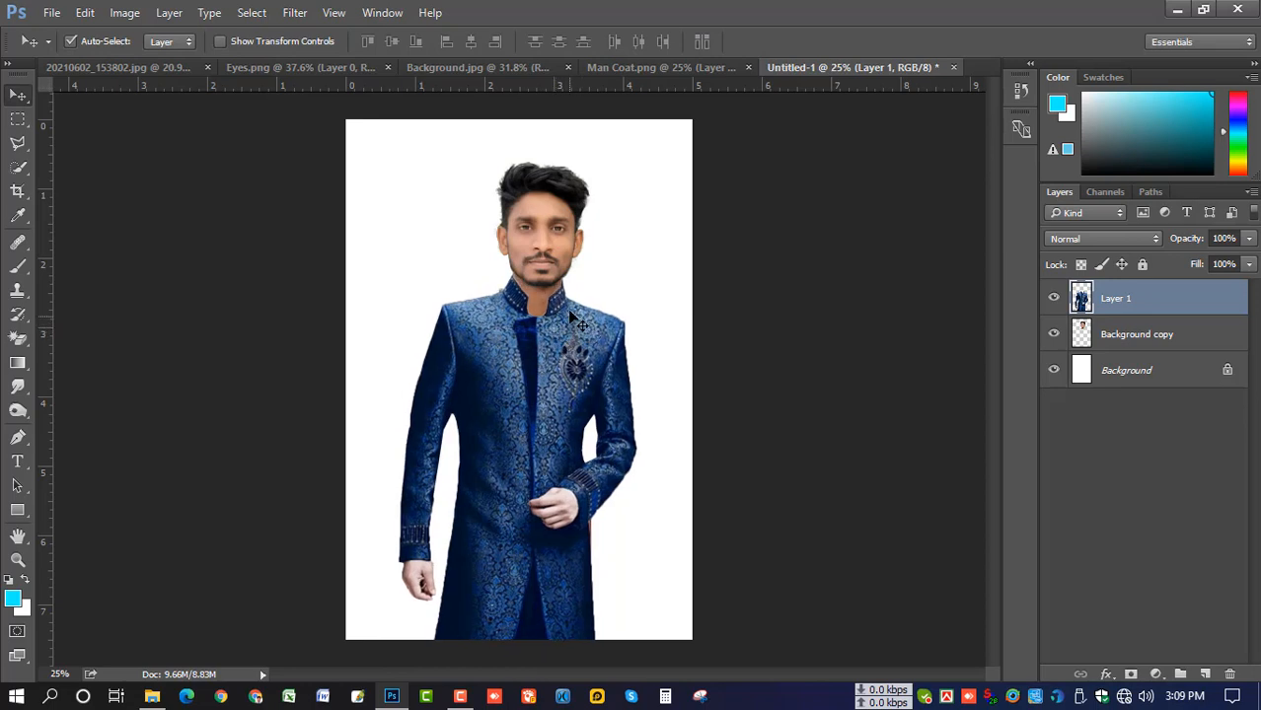
Step: Scale the head layer to about 96% and nudge it slightly down and left so the neck fits the collar
{"action": "scroll", "coordinate": [541, 286], "scroll_direction": "up", "scroll_amount": 2}
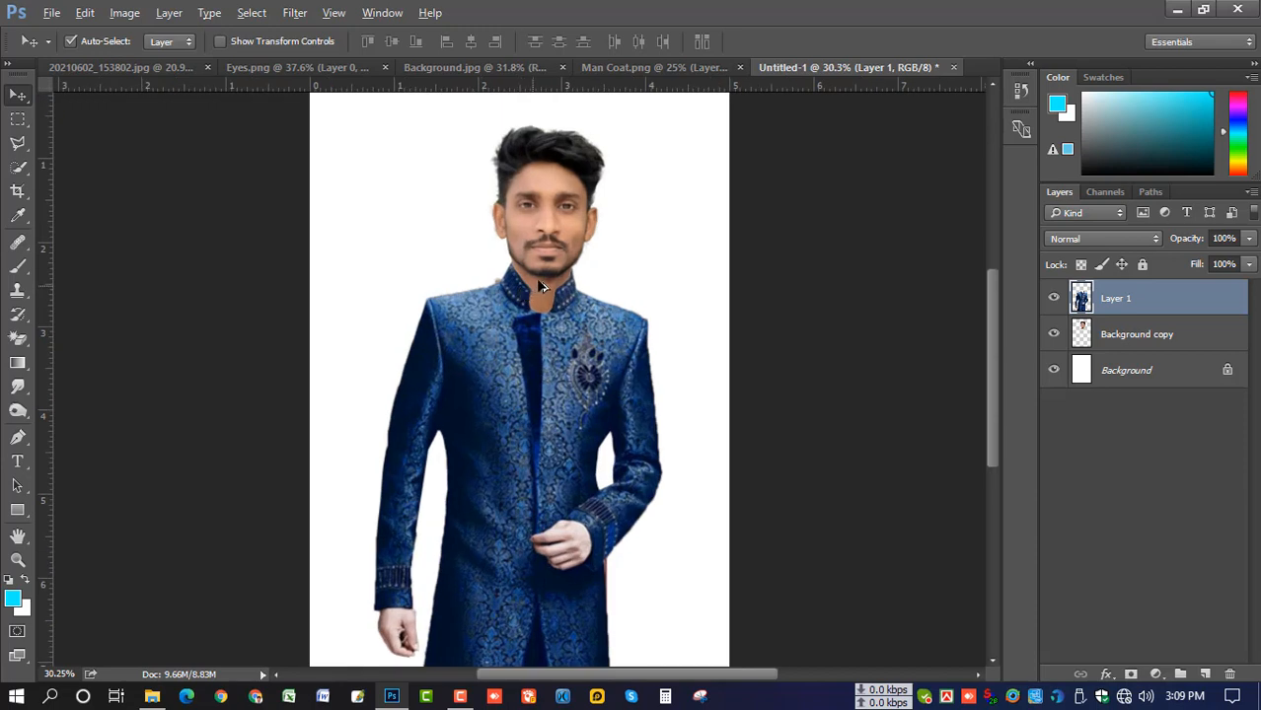
{"action": "left_click", "coordinate": [554, 247]}
{"action": "key", "text": "Left"}
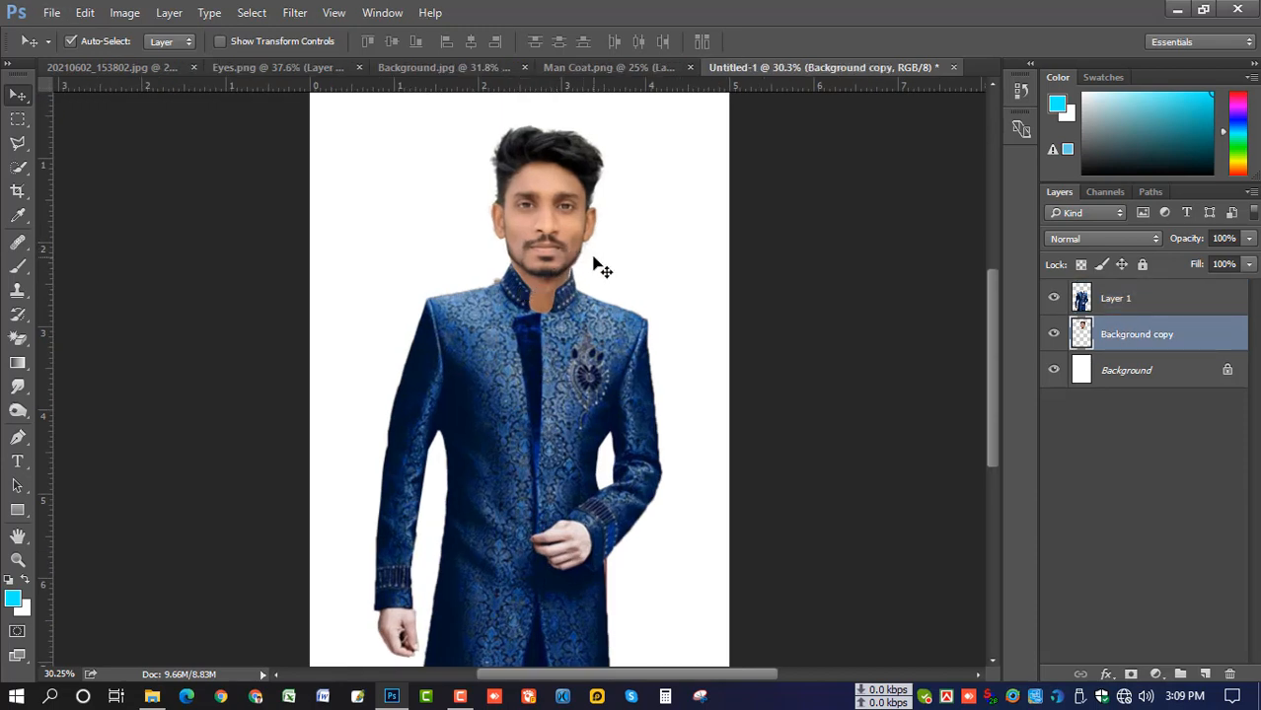
{"action": "key", "text": "Right"}
{"action": "key", "text": "ctrl"}
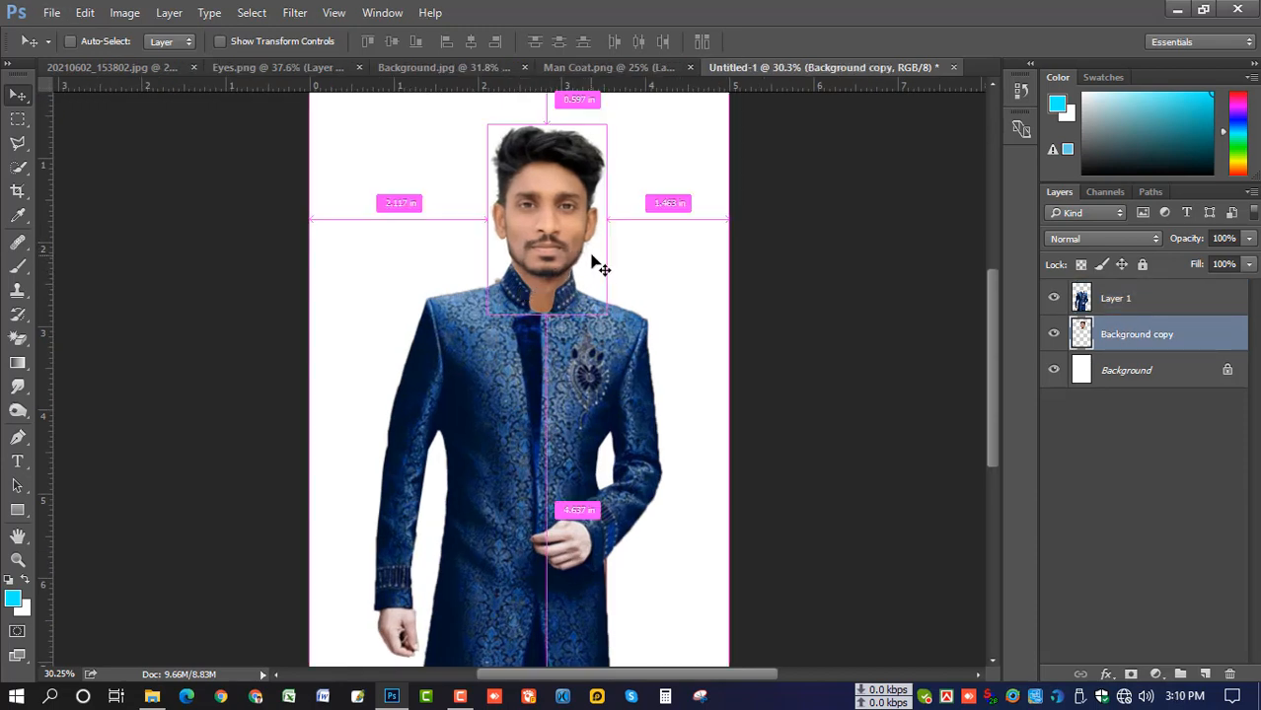
{"action": "key", "text": "ctrl+t"}
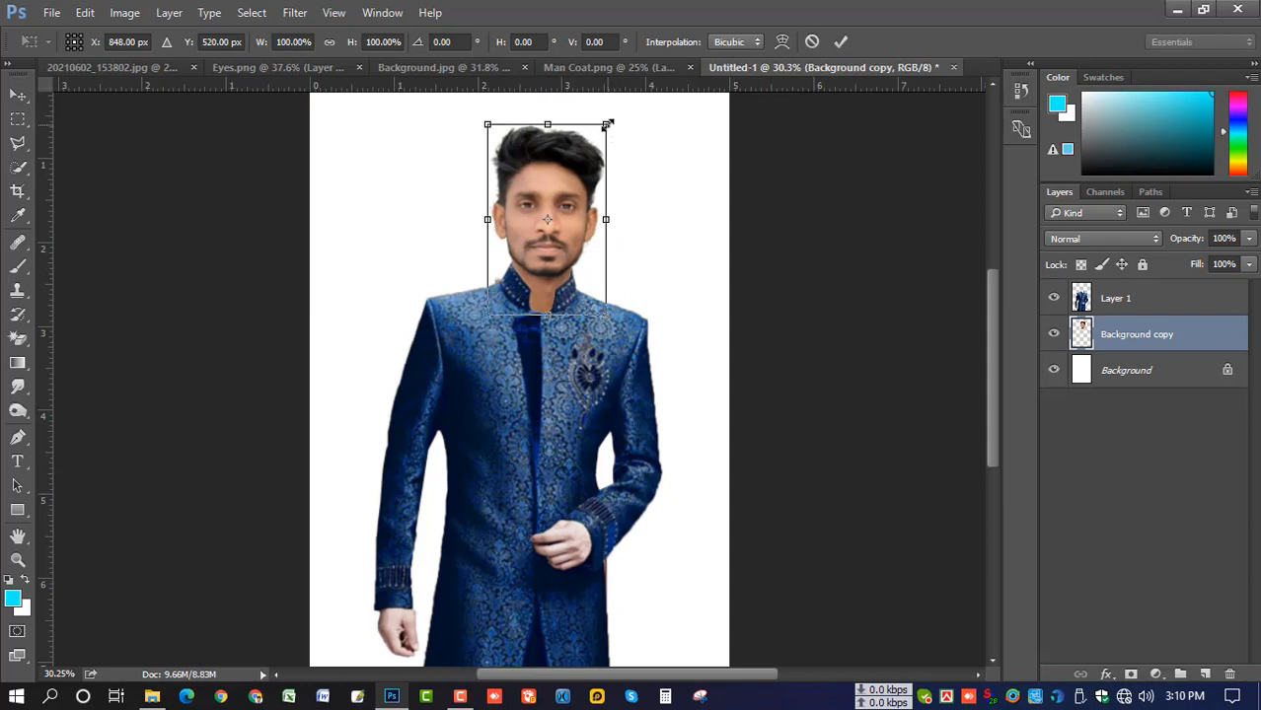
{"action": "left_click_drag", "start_coordinate": [607, 126], "coordinate": [605, 126]}
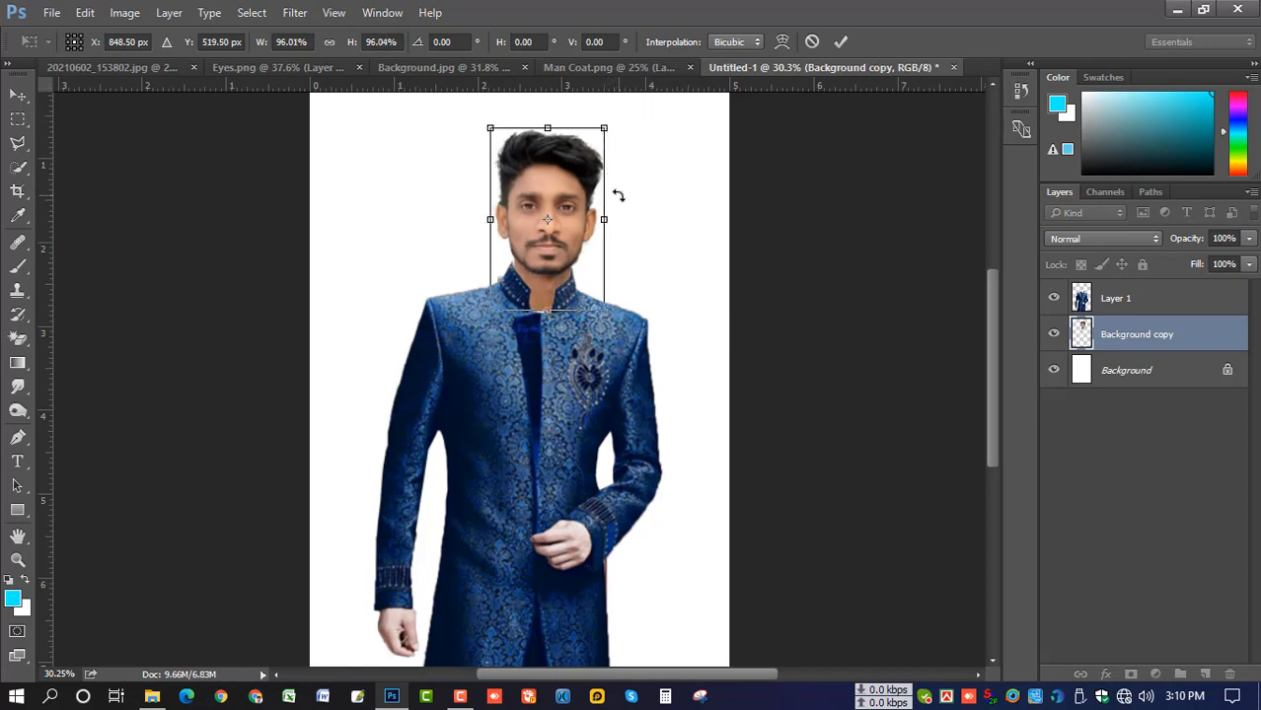
{"action": "key", "text": "Return"}
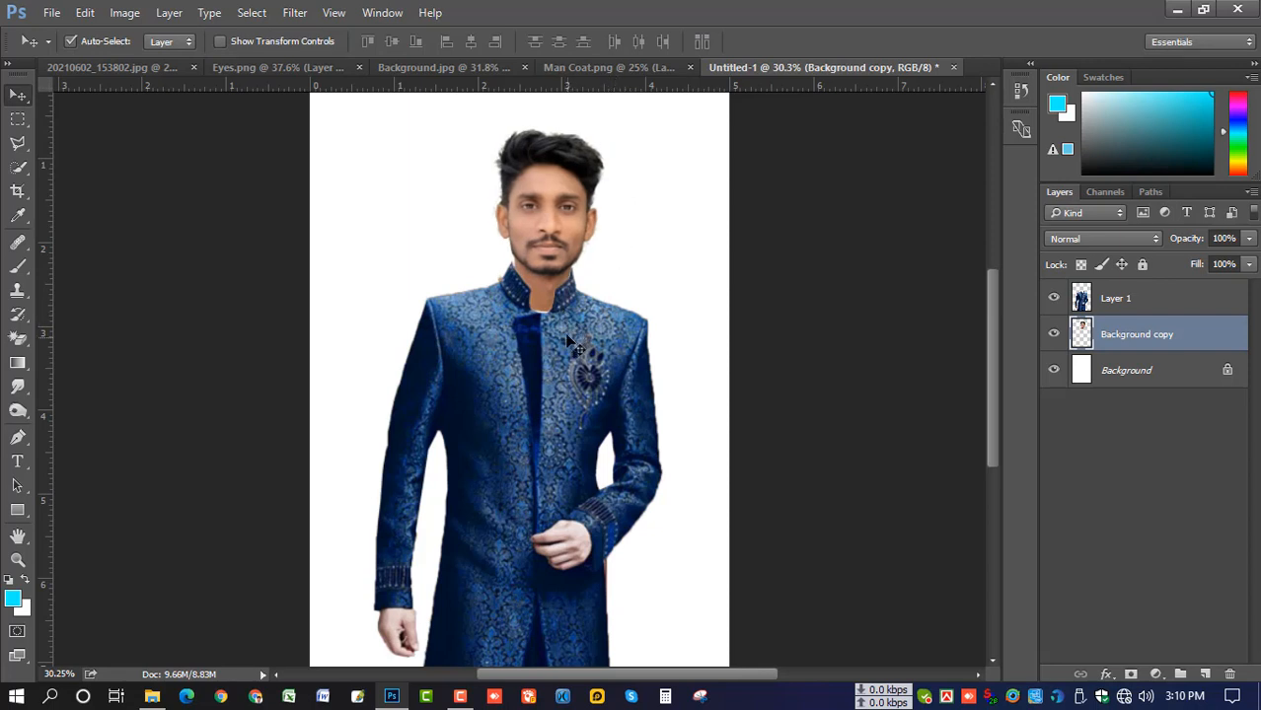
{"action": "key", "text": "shift+Down"}
{"action": "key", "text": "shift+Left"}
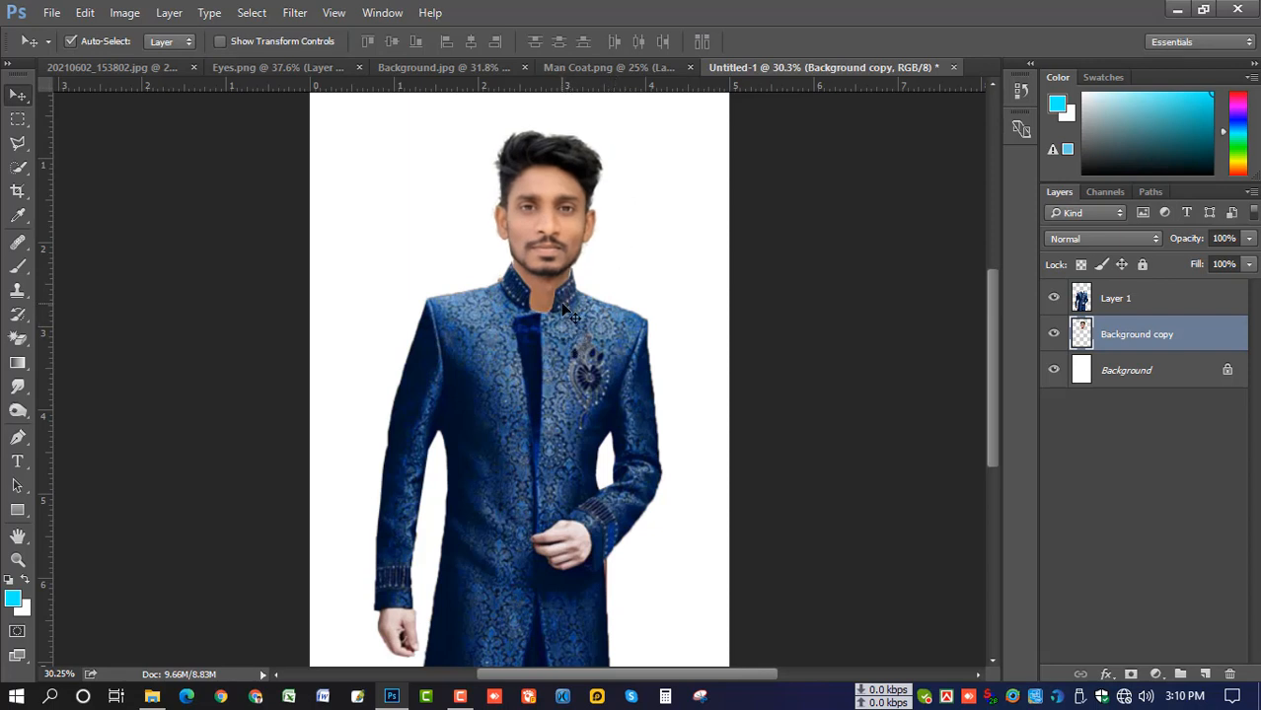
Step: Clone coat fabric over the white gap below the neck opening on the coat layer using a 35 px Clone Stamp
{"action": "scroll", "coordinate": [564, 311], "scroll_direction": "down", "scroll_amount": 1}
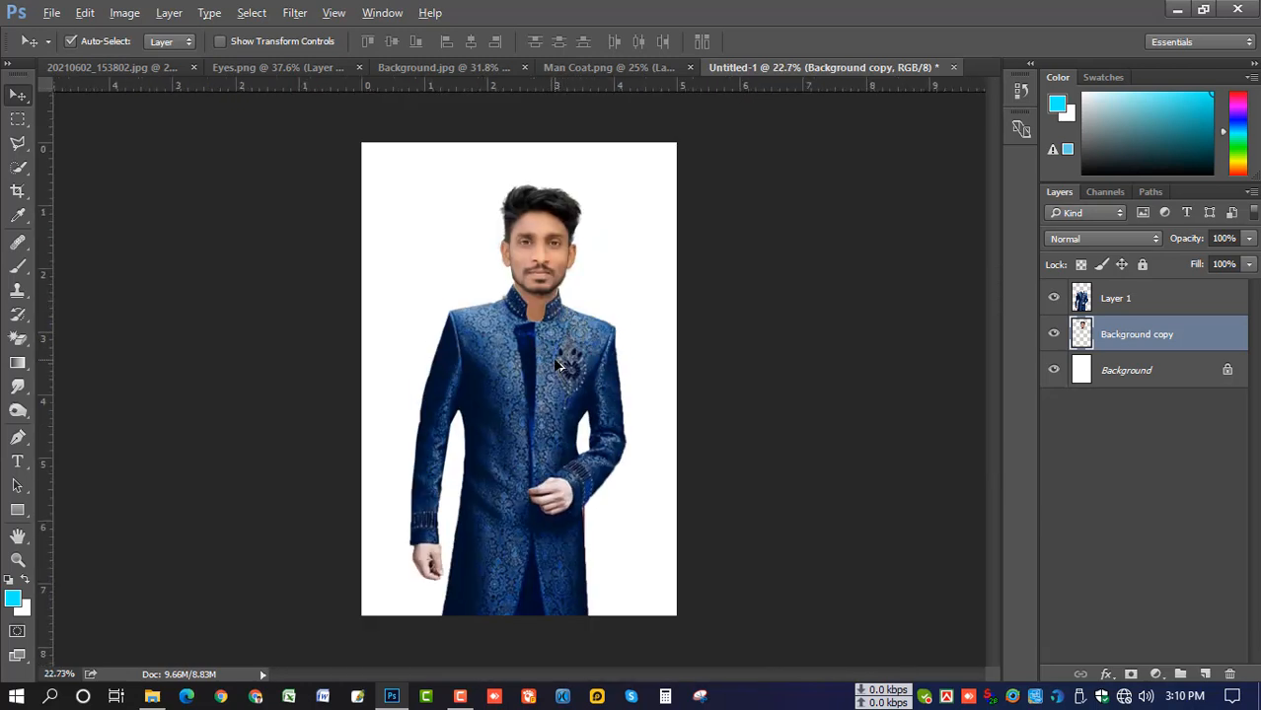
{"action": "scroll", "coordinate": [561, 360], "scroll_direction": "up", "scroll_amount": 3}
{"action": "scroll", "coordinate": [558, 311], "scroll_direction": "up", "scroll_amount": 2}
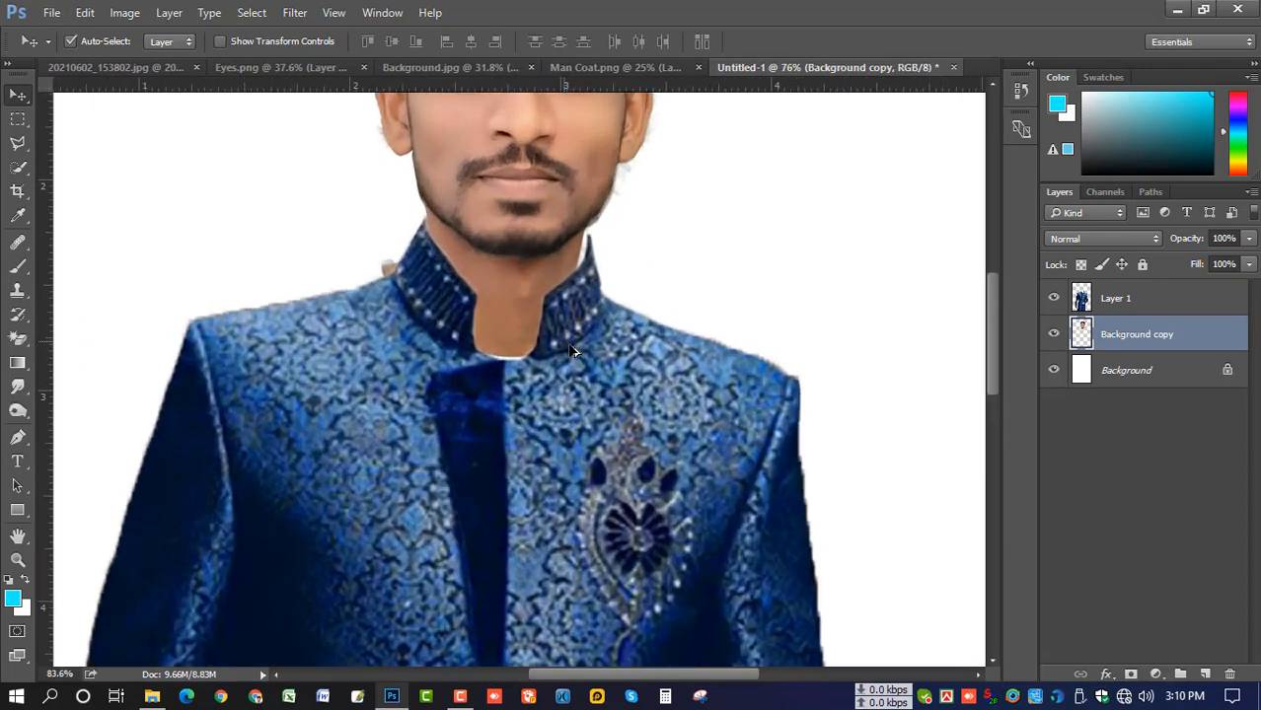
{"action": "scroll", "coordinate": [542, 369], "scroll_direction": "up", "scroll_amount": 1}
{"action": "left_click", "coordinate": [513, 412]}
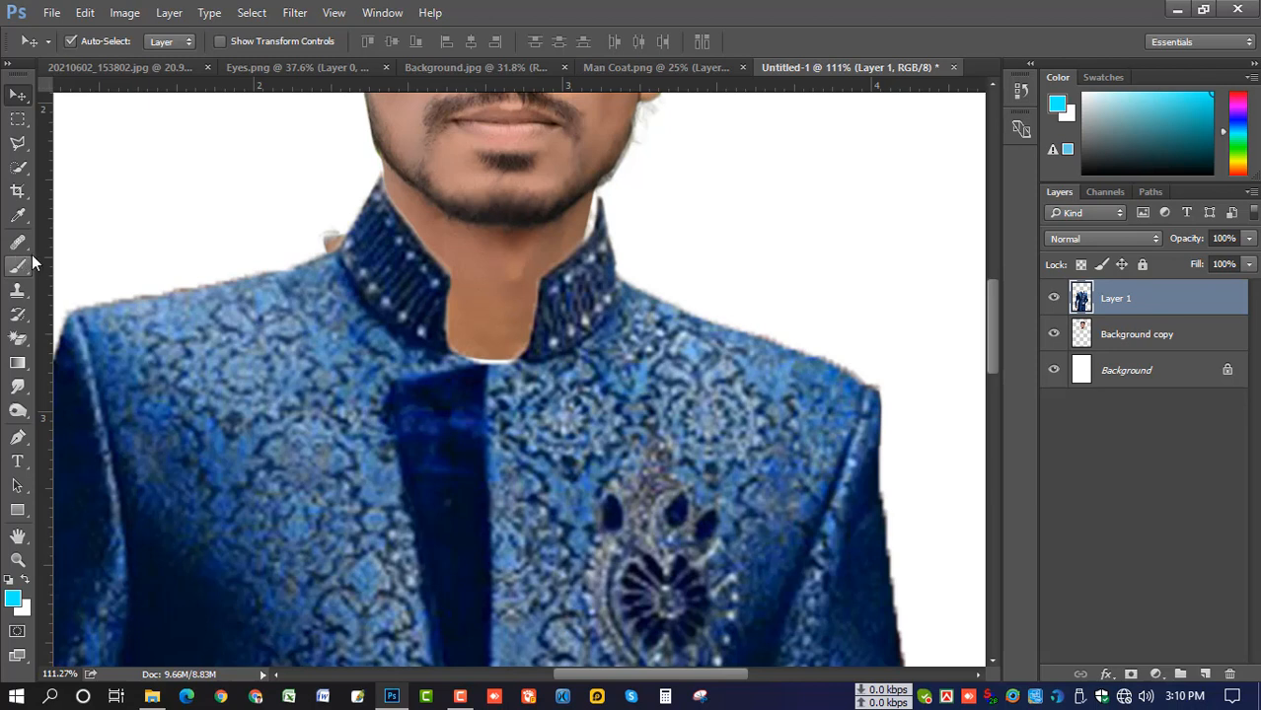
{"action": "left_click", "coordinate": [17, 290]}
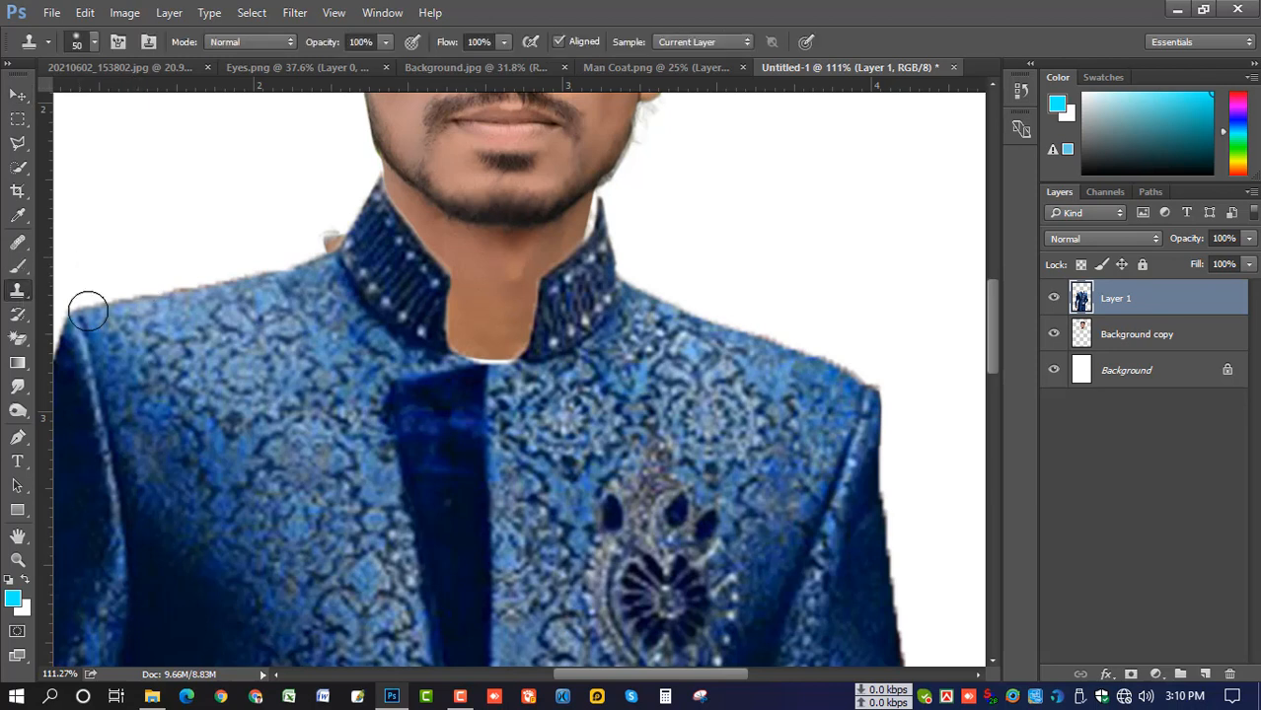
{"action": "key", "text": "bracketleft"}
{"action": "key", "text": "bracketleft"}
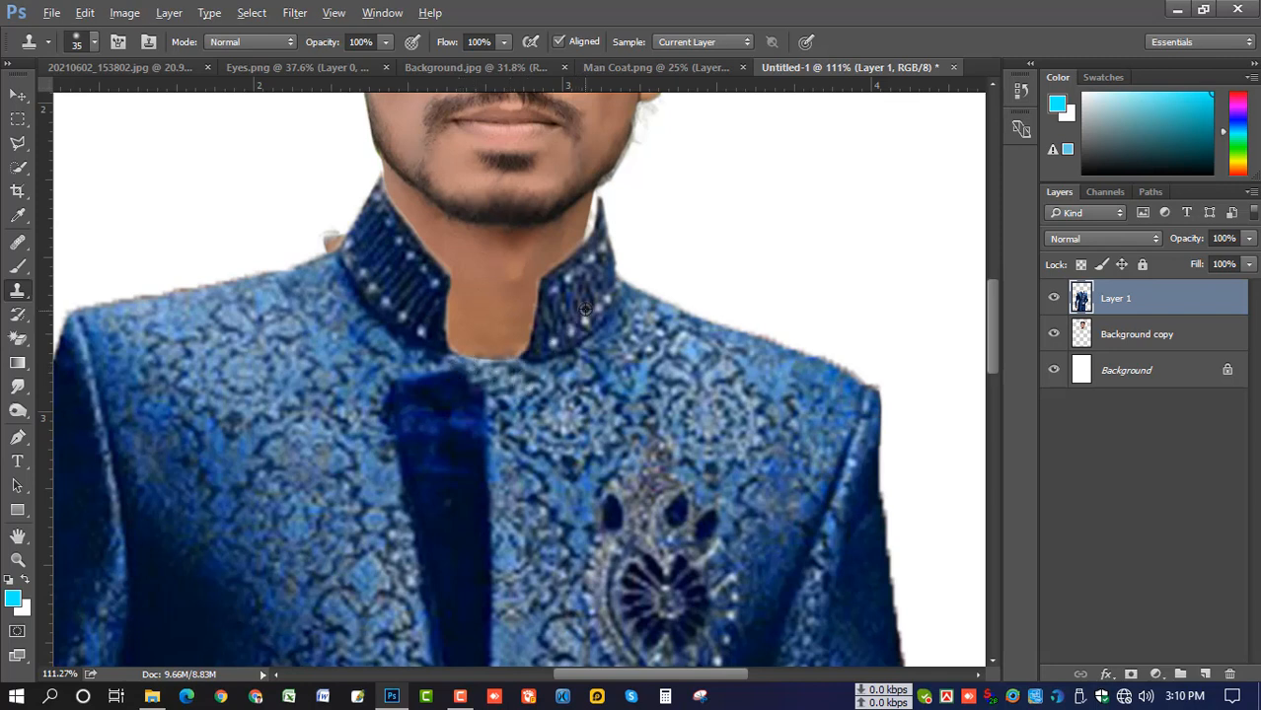
{"action": "left_click", "coordinate": [573, 343], "text": "alt"}
{"action": "left_click_drag", "start_coordinate": [529, 359], "coordinate": [475, 371]}
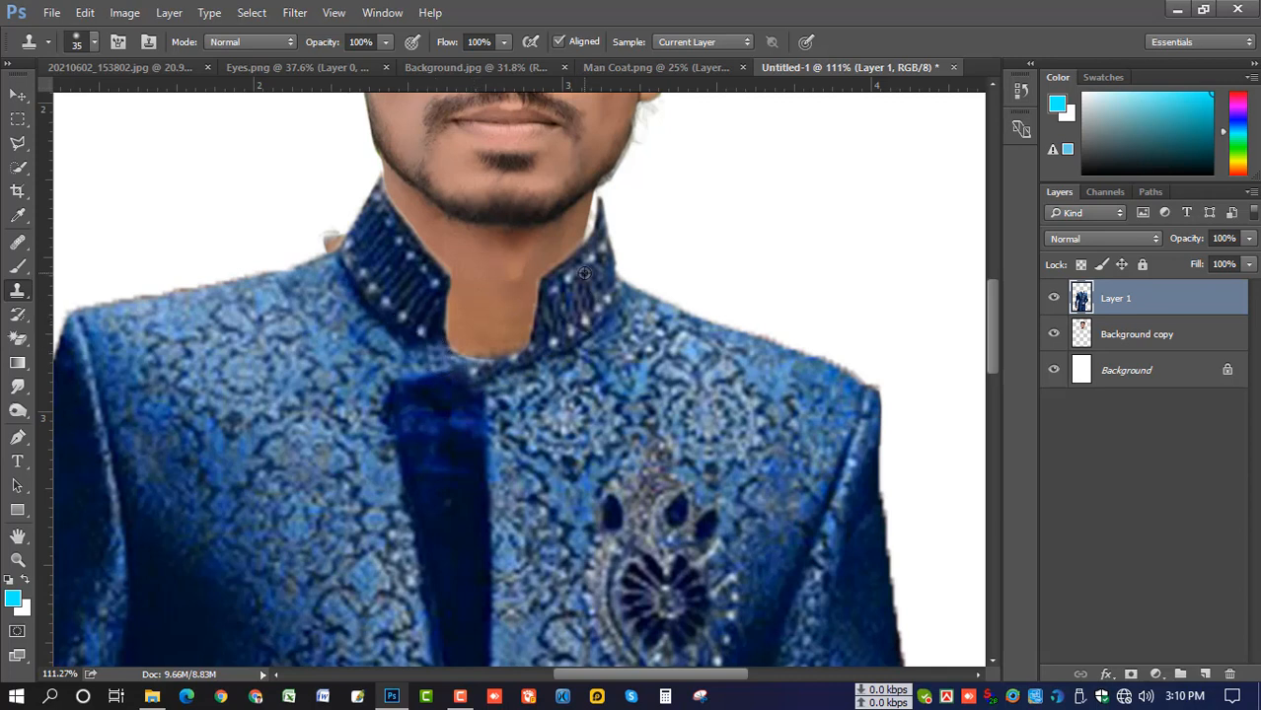
Step: Clone collar texture with a 20 px brush to extend the collar's right tip up to the neck and touch up its inner edge
{"action": "left_click", "coordinate": [584, 273], "text": "alt"}
{"action": "key", "text": "bracketleft"}
{"action": "key", "text": "bracketleft"}
{"action": "key", "text": "bracketleft"}
{"action": "left_click", "coordinate": [596, 236]}
{"action": "left_click_drag", "start_coordinate": [594, 229], "coordinate": [595, 218]}
{"action": "left_click", "coordinate": [597, 210]}
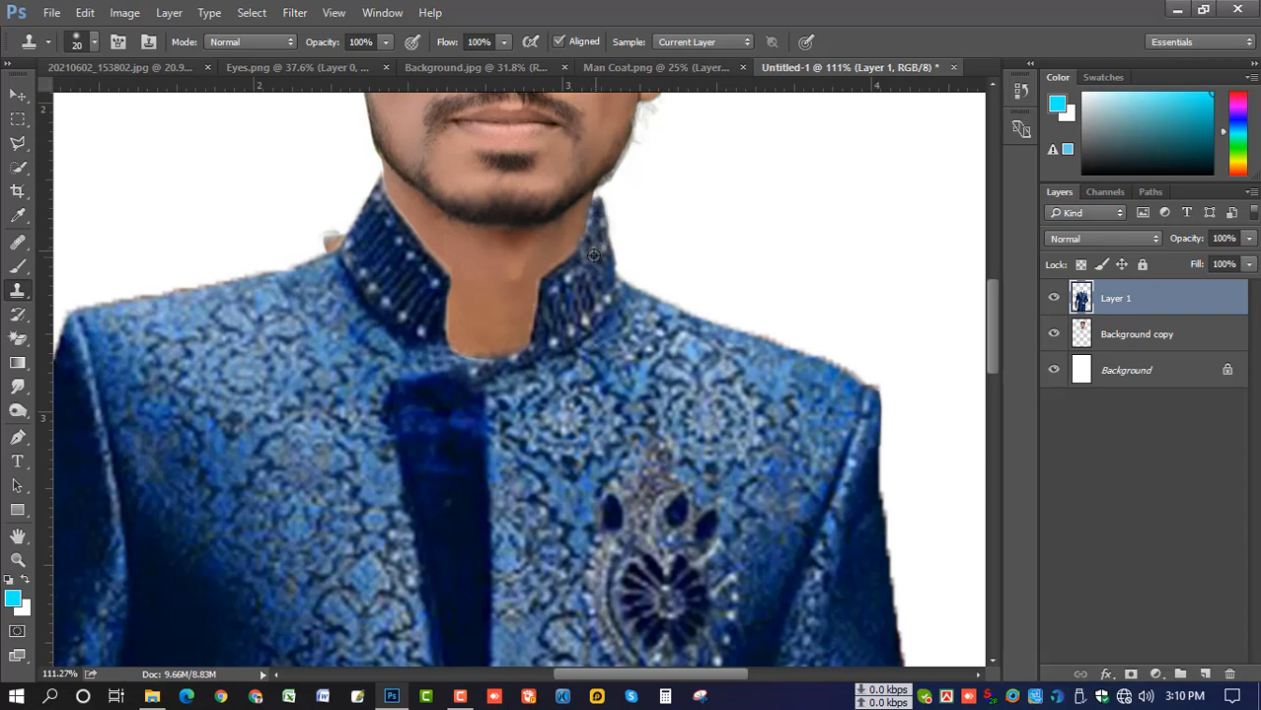
{"action": "left_click", "coordinate": [576, 271], "text": "alt"}
{"action": "left_click", "coordinate": [550, 308]}
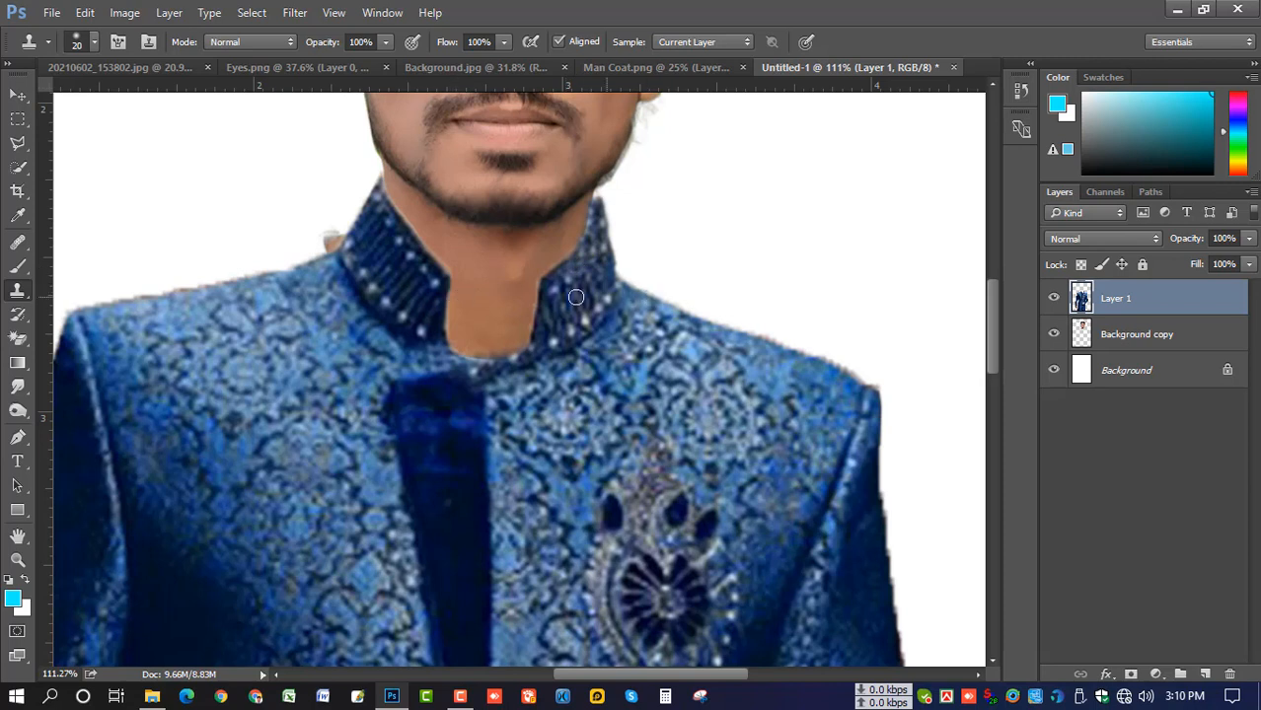
Step: Trim the excess cloned fabric along the collar's outer right edge with two Polygonal Lasso selections, deleting their contents and deselecting
{"action": "scroll", "coordinate": [648, 297], "scroll_direction": "up", "scroll_amount": 2}
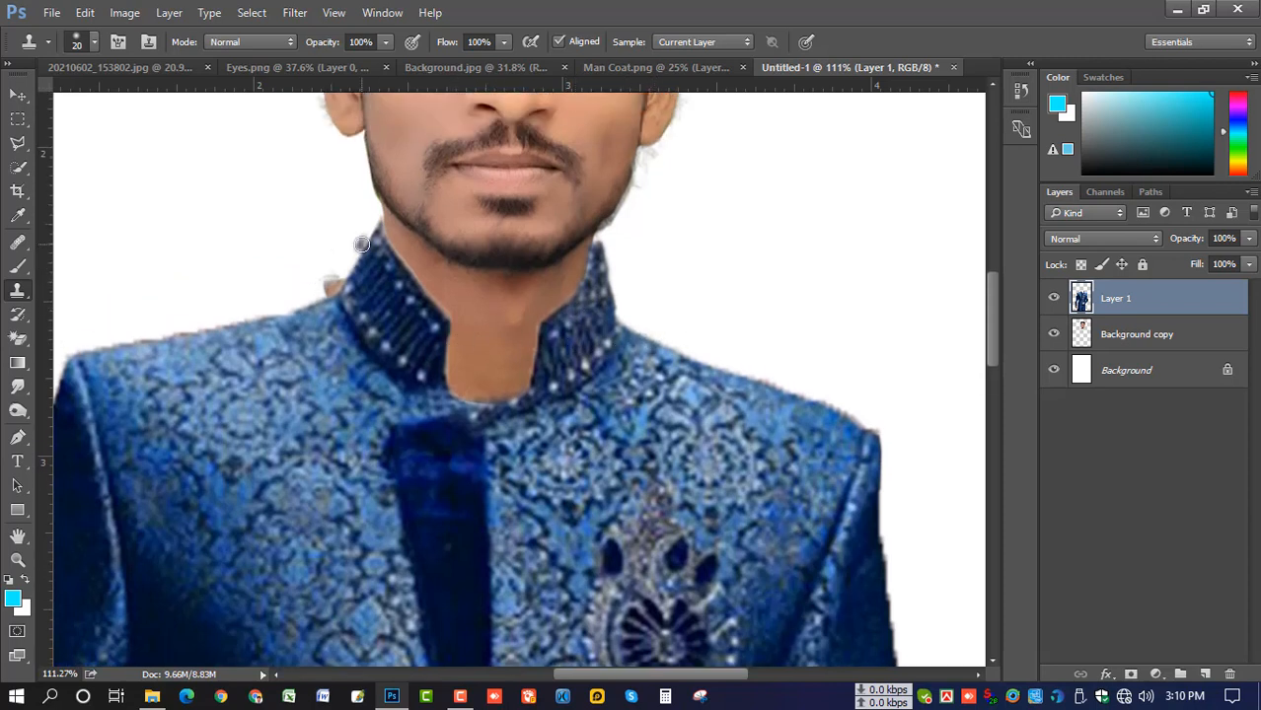
{"action": "left_click", "coordinate": [16, 143]}
{"action": "left_click", "coordinate": [625, 291]}
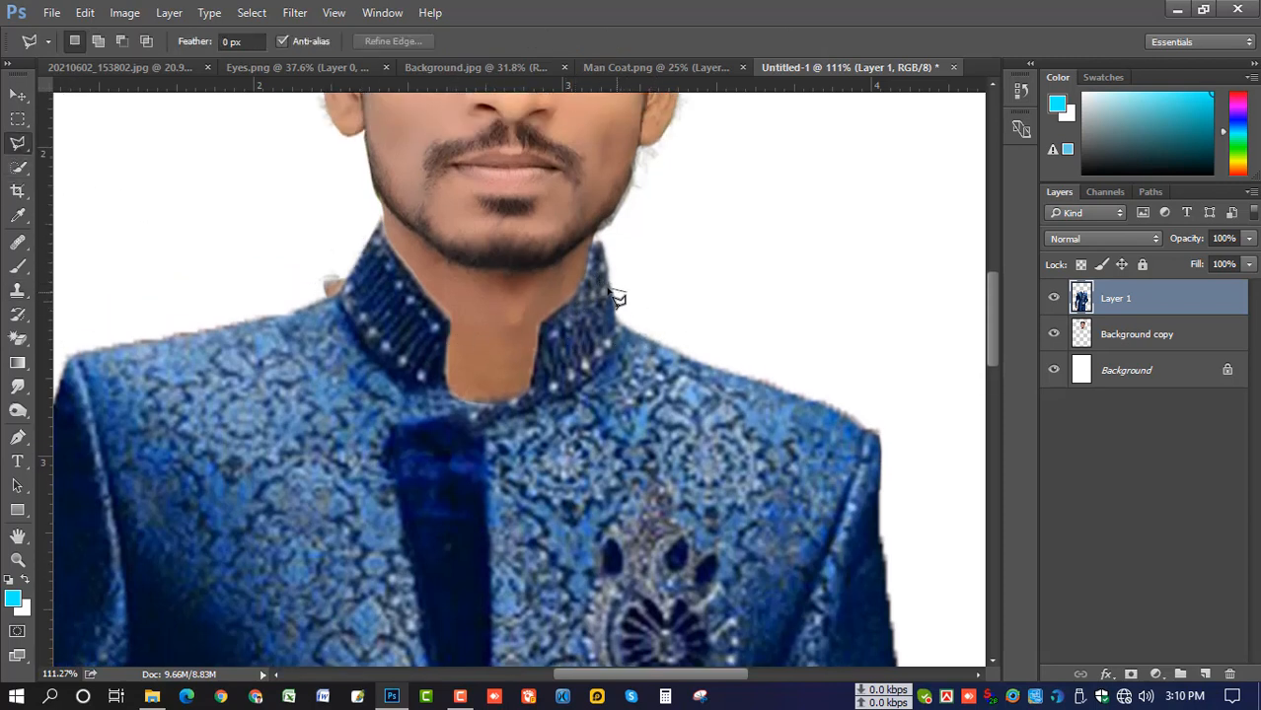
{"action": "left_click", "coordinate": [593, 236]}
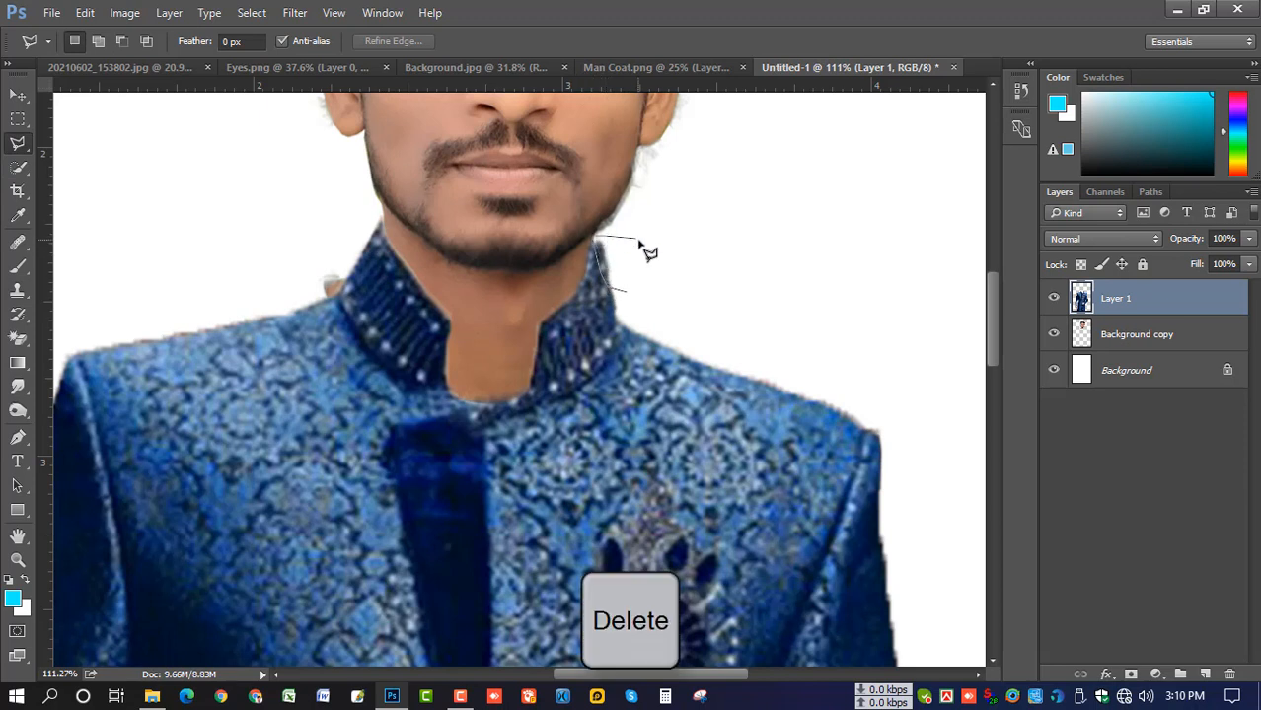
{"action": "left_click", "coordinate": [639, 240]}
{"action": "double_click", "coordinate": [653, 268]}
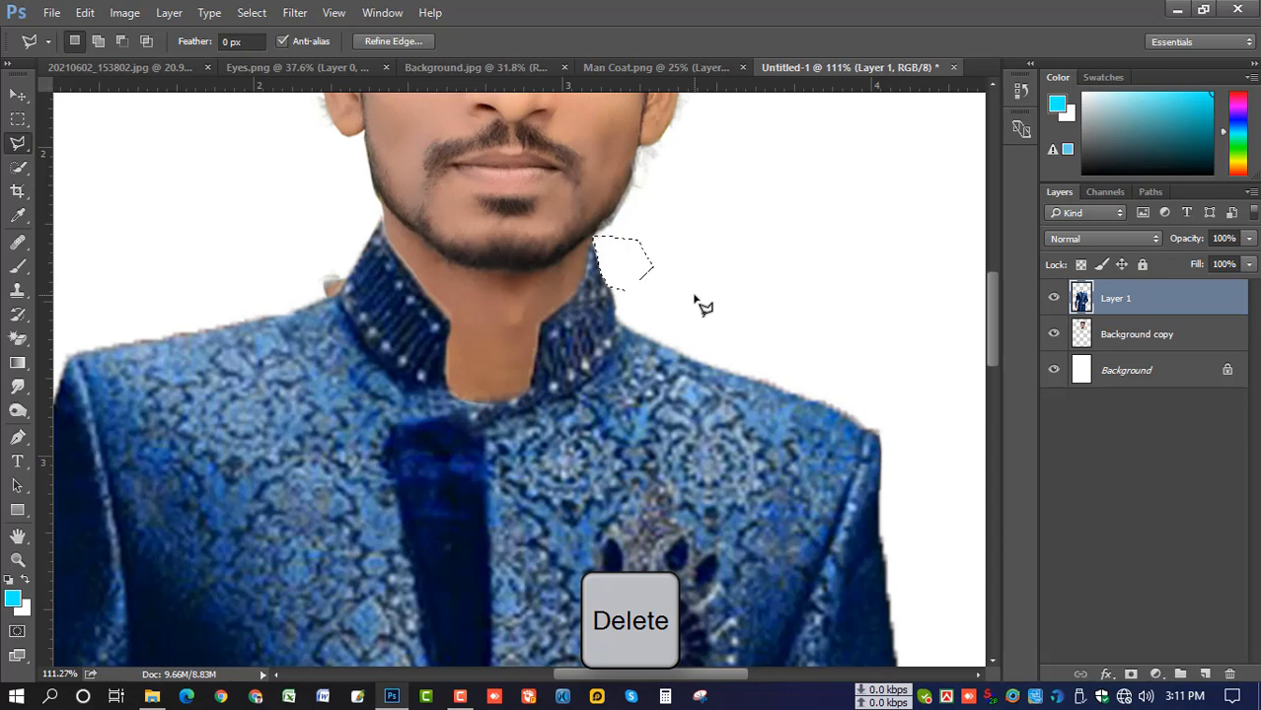
{"action": "key", "text": "ctrl+d"}
{"action": "left_click", "coordinate": [604, 273]}
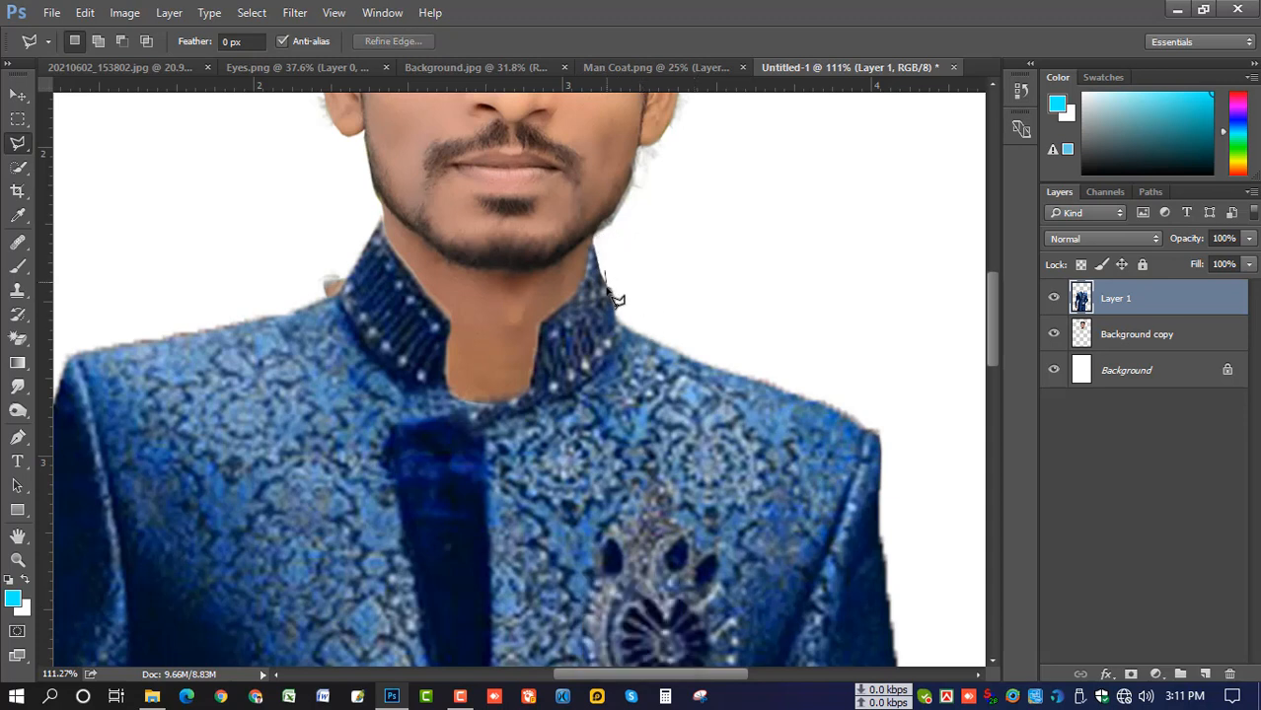
{"action": "left_click", "coordinate": [619, 318]}
{"action": "double_click", "coordinate": [633, 284]}
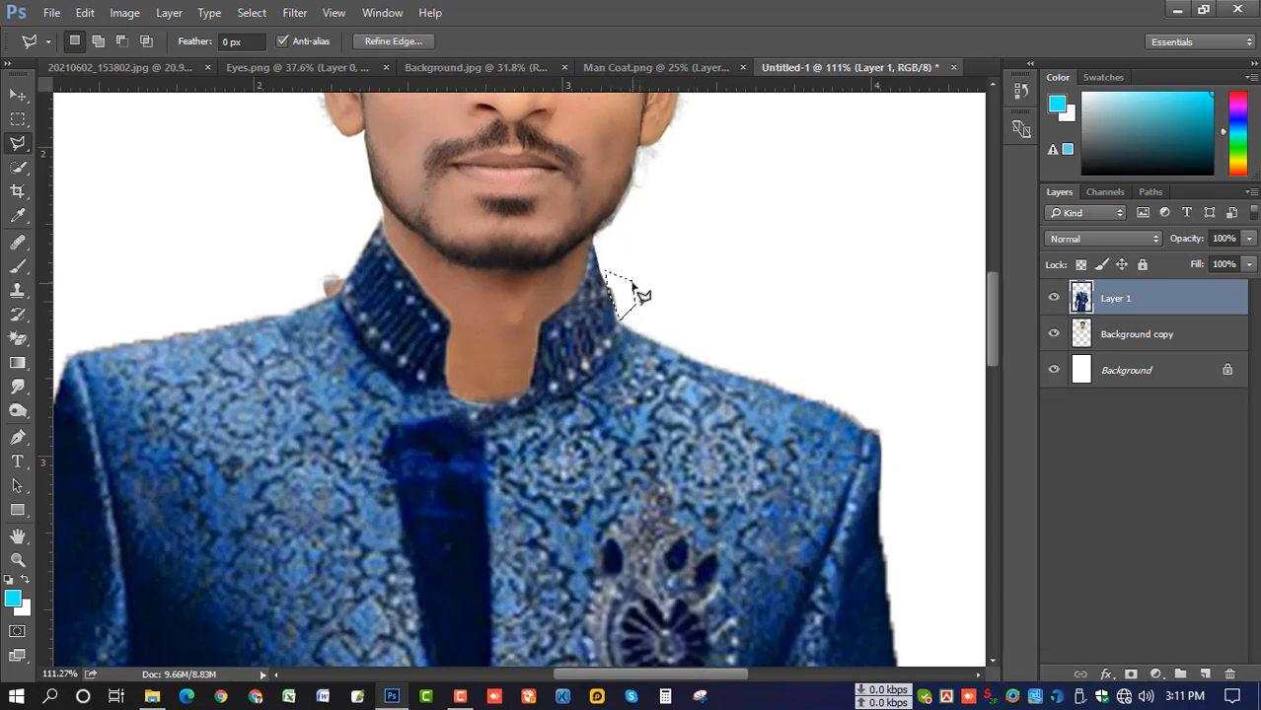
{"action": "key", "text": "ctrl+d"}
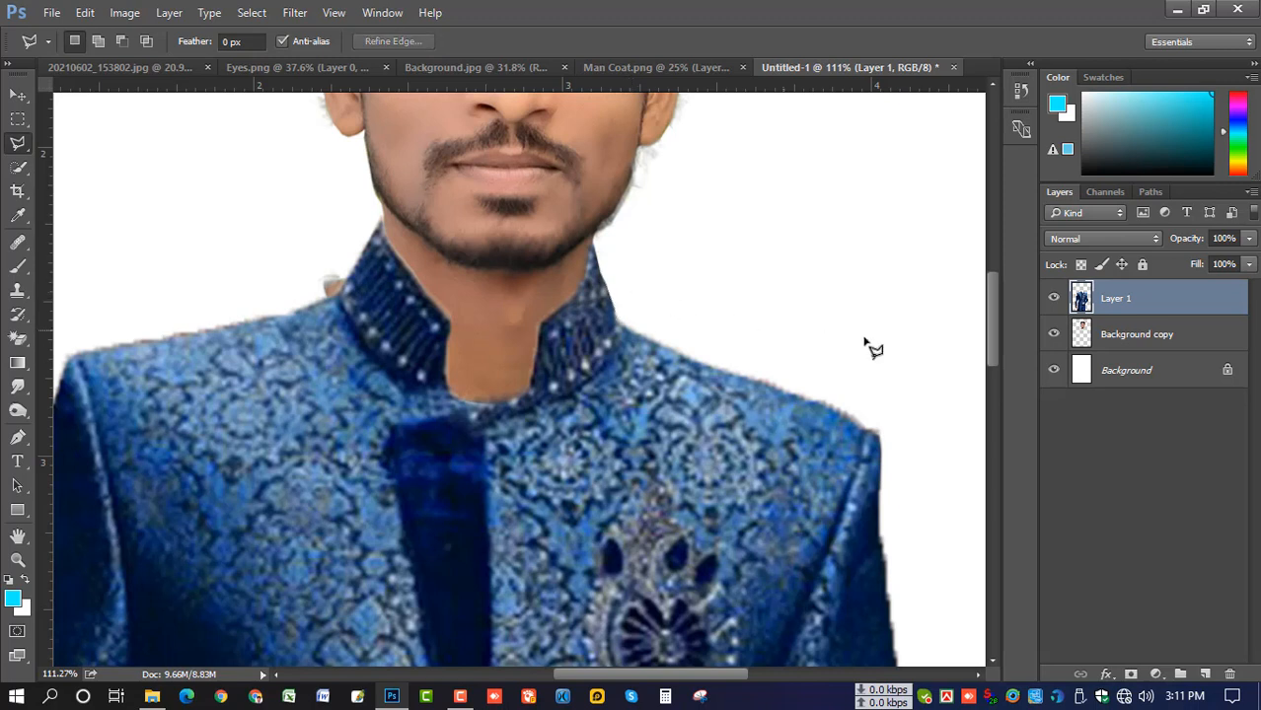
Step: Delete the leftover fragment beside the collar's left side from the head layer using a Polygonal Lasso selection, and deselect
{"action": "left_click", "coordinate": [1100, 336]}
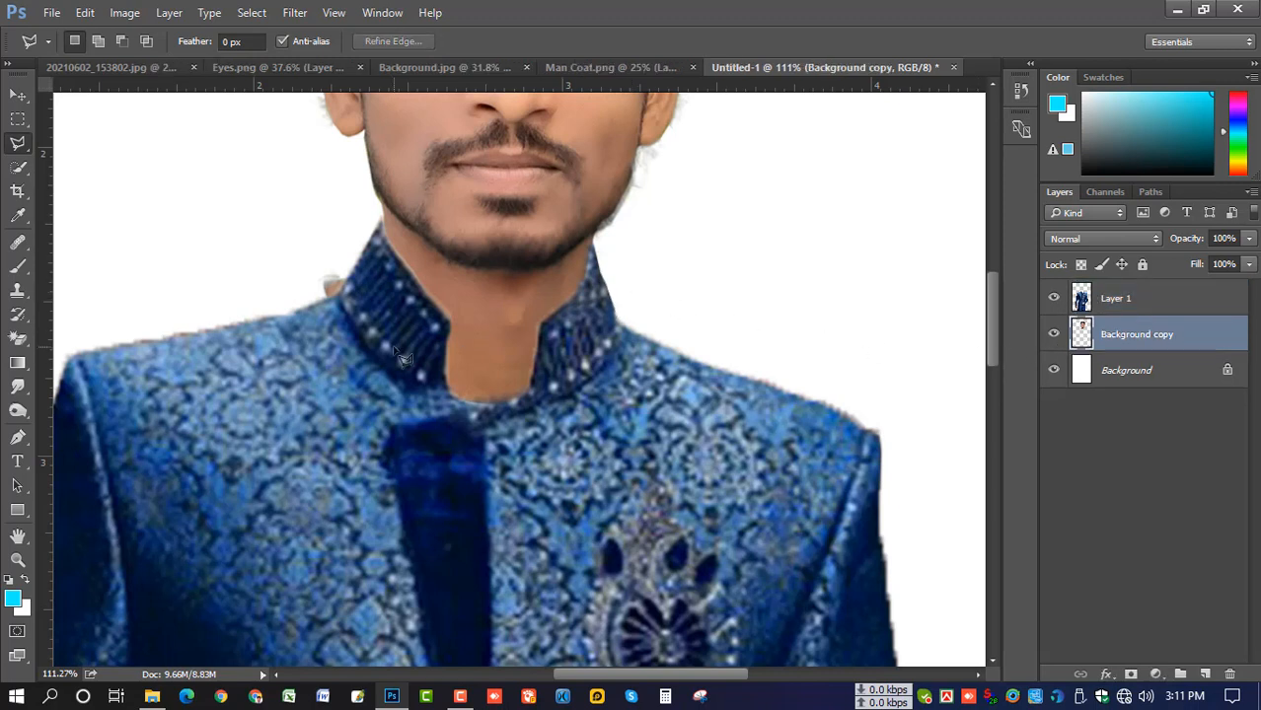
{"action": "left_click", "coordinate": [150, 312]}
{"action": "left_click", "coordinate": [322, 321]}
{"action": "left_click", "coordinate": [345, 307]}
{"action": "left_click", "coordinate": [357, 286]}
{"action": "left_click", "coordinate": [361, 255]}
{"action": "left_click", "coordinate": [357, 231]}
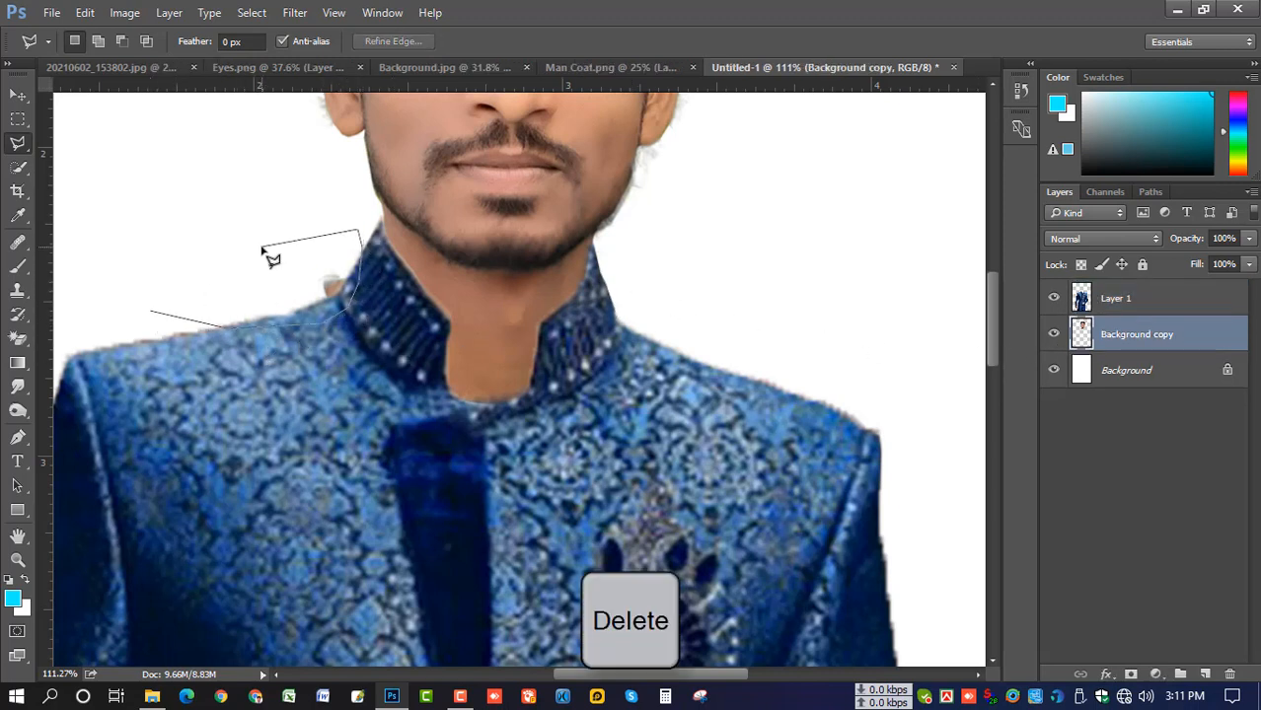
{"action": "double_click", "coordinate": [262, 247]}
{"action": "key", "text": "ctrl+d"}
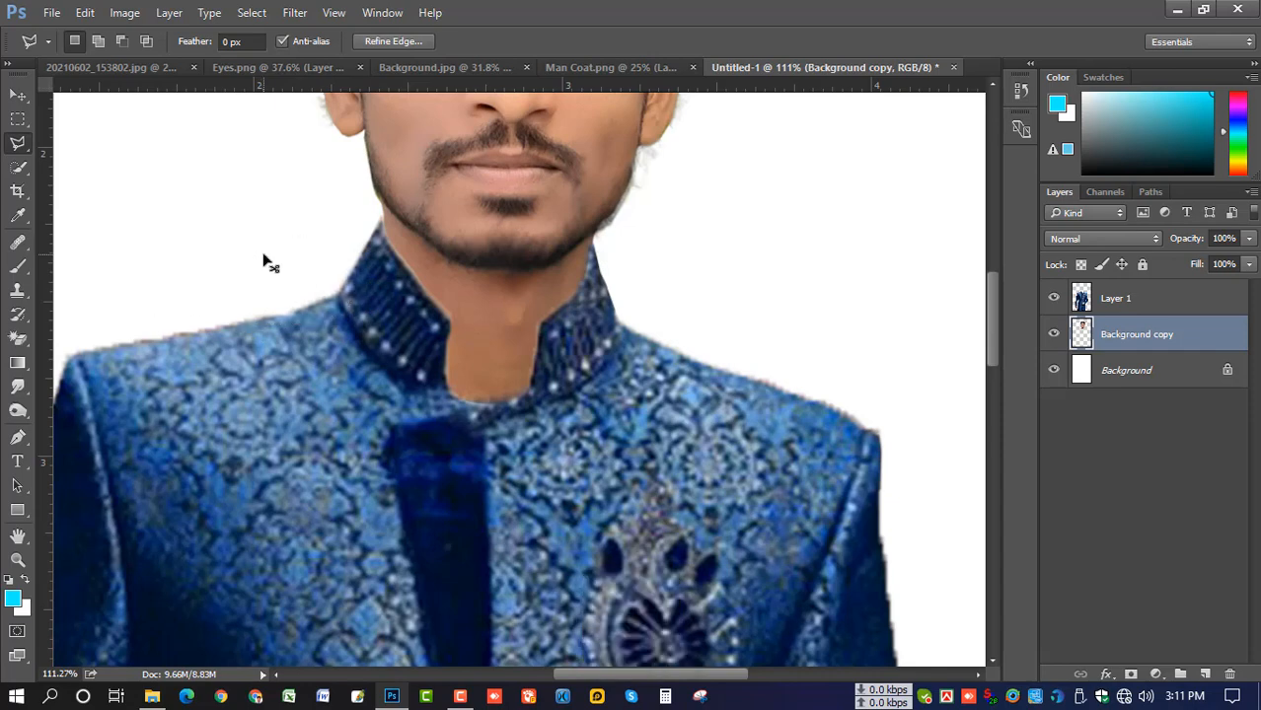
{"action": "scroll", "coordinate": [452, 328], "scroll_direction": "down", "scroll_amount": 2}
{"action": "scroll", "coordinate": [452, 329], "scroll_direction": "down", "scroll_amount": 4}
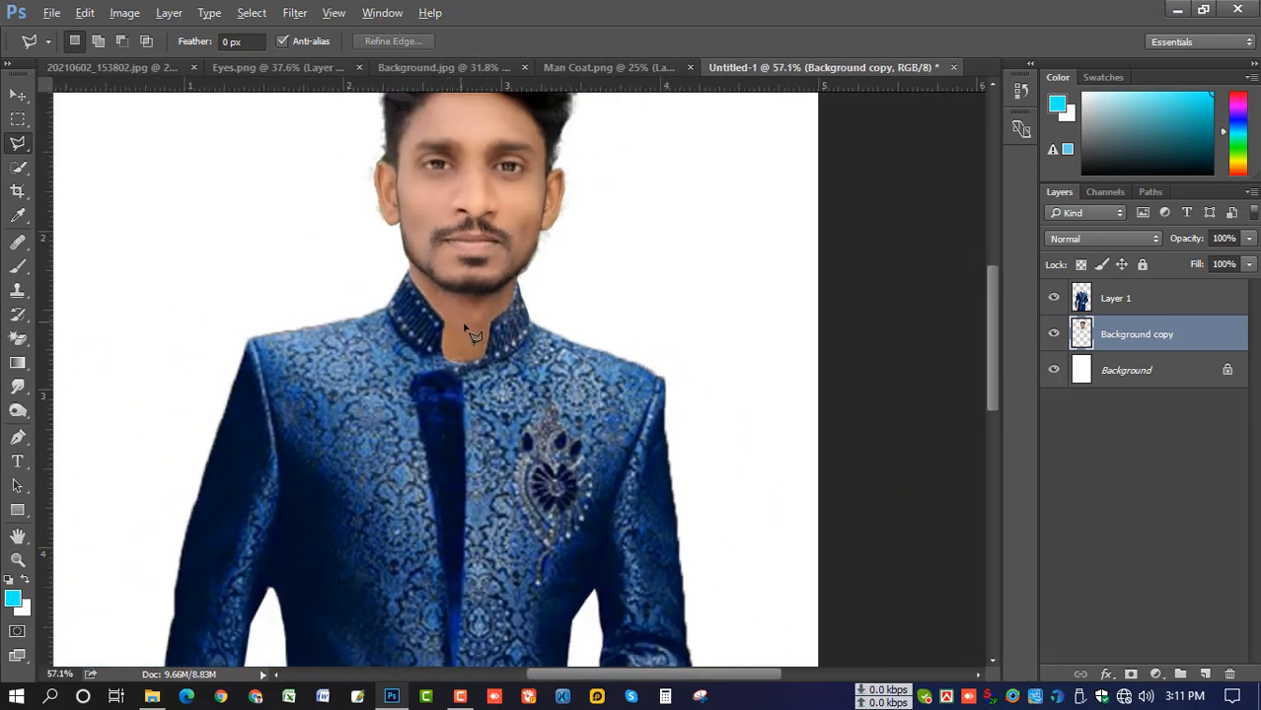
{"action": "scroll", "coordinate": [526, 331], "scroll_direction": "down", "scroll_amount": 1}
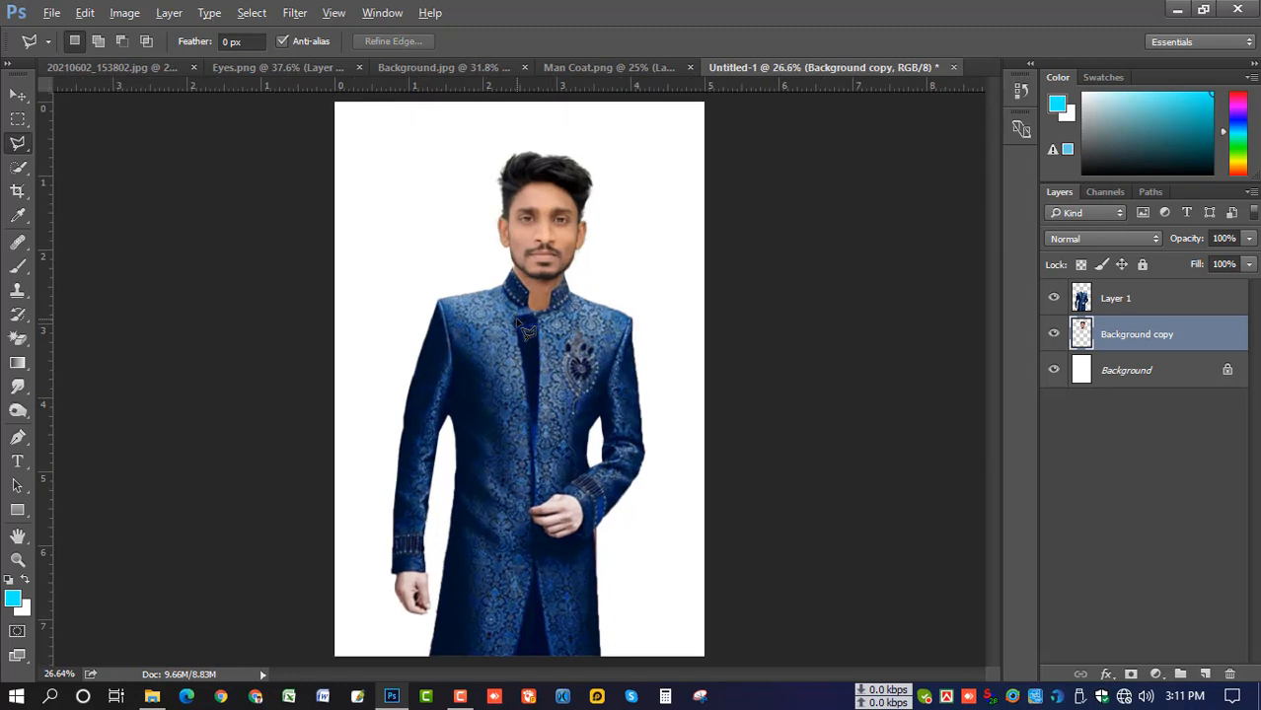
{"action": "key", "text": "alt"}
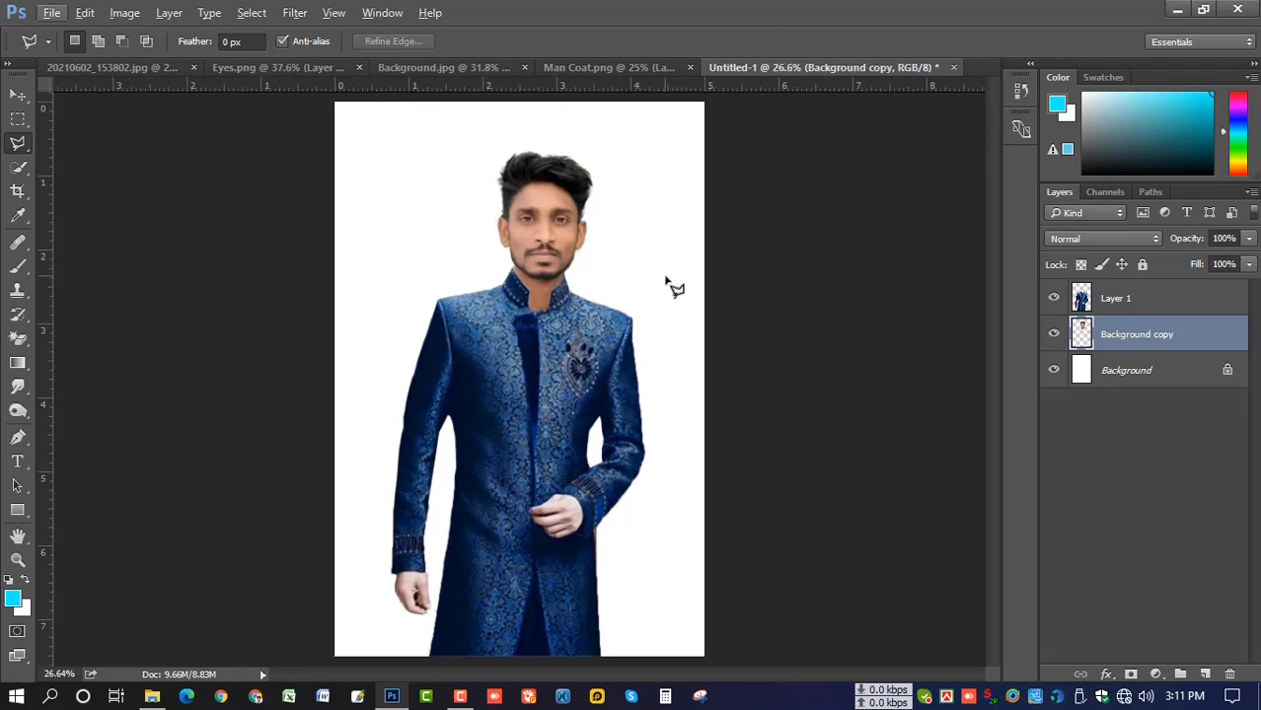
{"action": "left_click", "coordinate": [17, 95]}
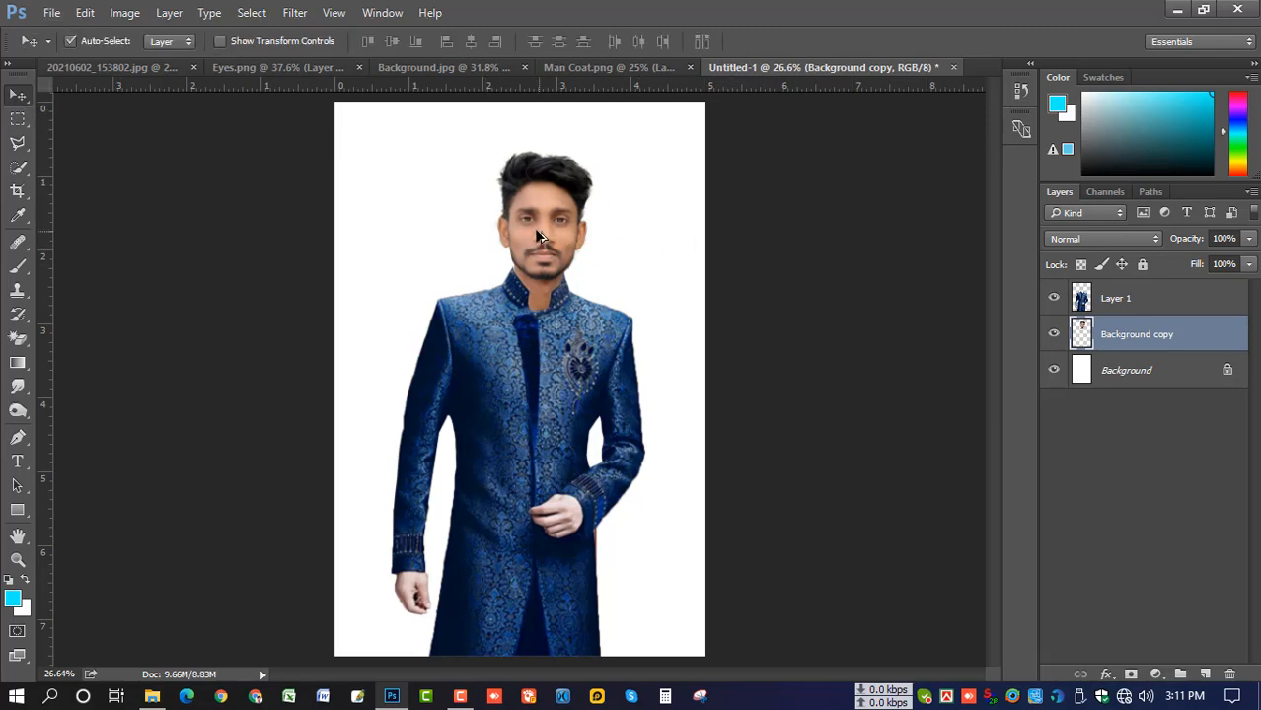
Step: Add a layer mask to the head layer and paint out the fringe along the right jaw, ear and hair with a 15 px black brush
{"action": "scroll", "coordinate": [556, 227], "scroll_direction": "up", "scroll_amount": 3}
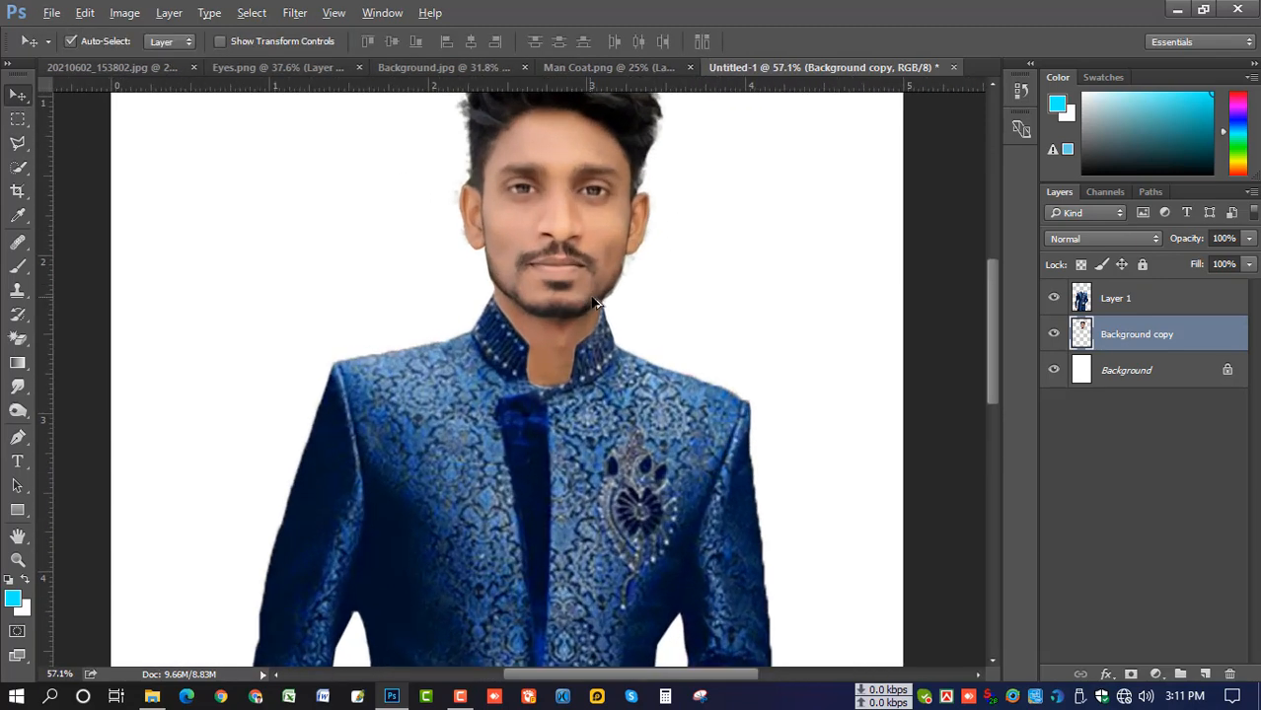
{"action": "scroll", "coordinate": [594, 303], "scroll_direction": "up", "scroll_amount": 4}
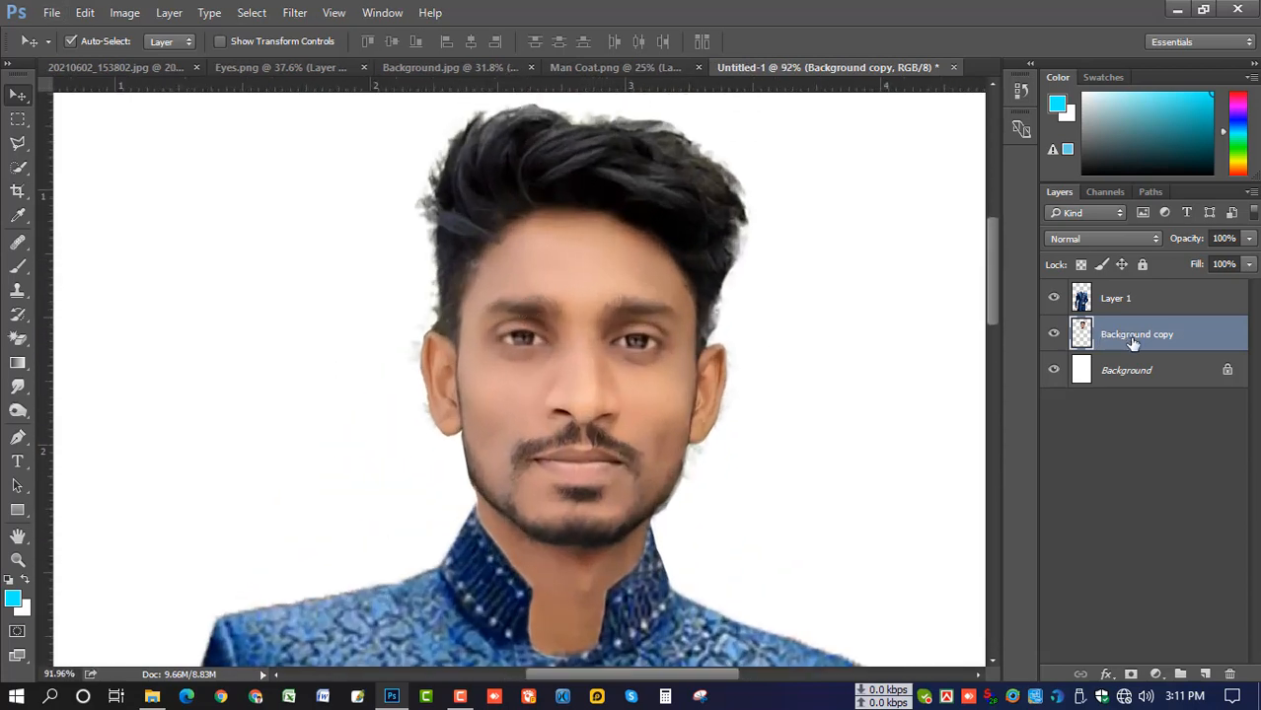
{"action": "left_click", "coordinate": [1132, 675]}
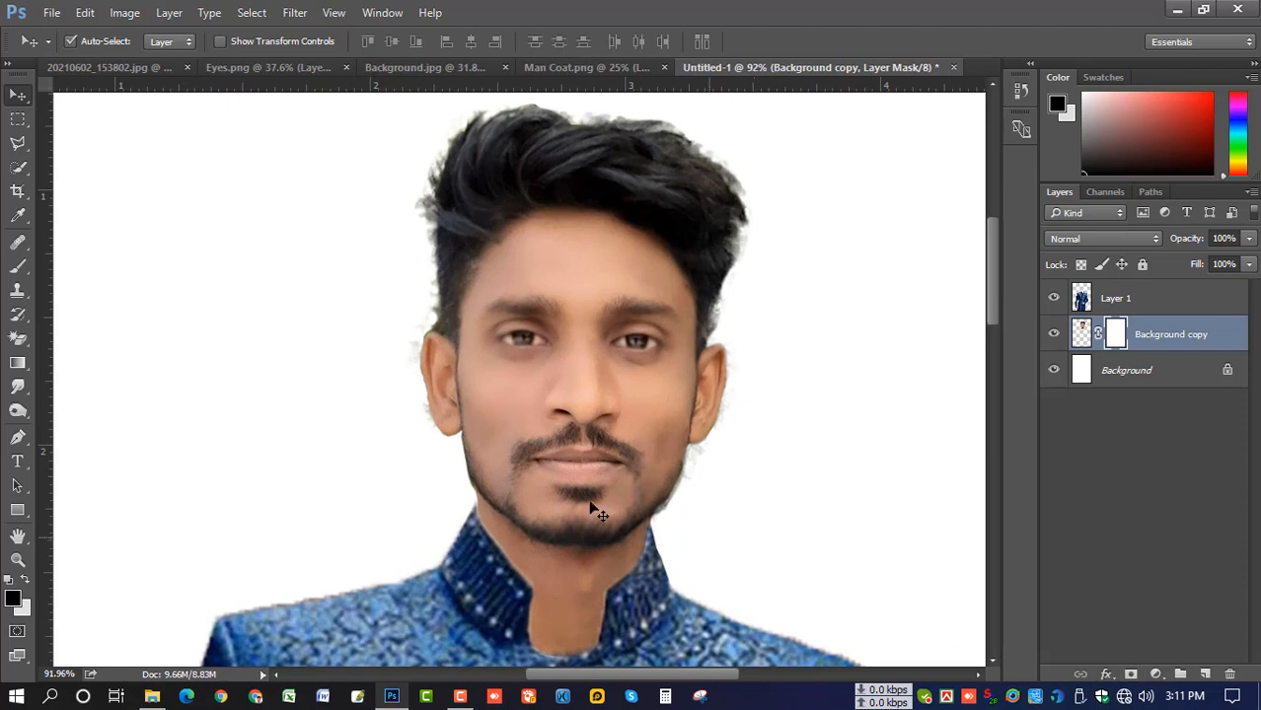
{"action": "left_click", "coordinate": [23, 269]}
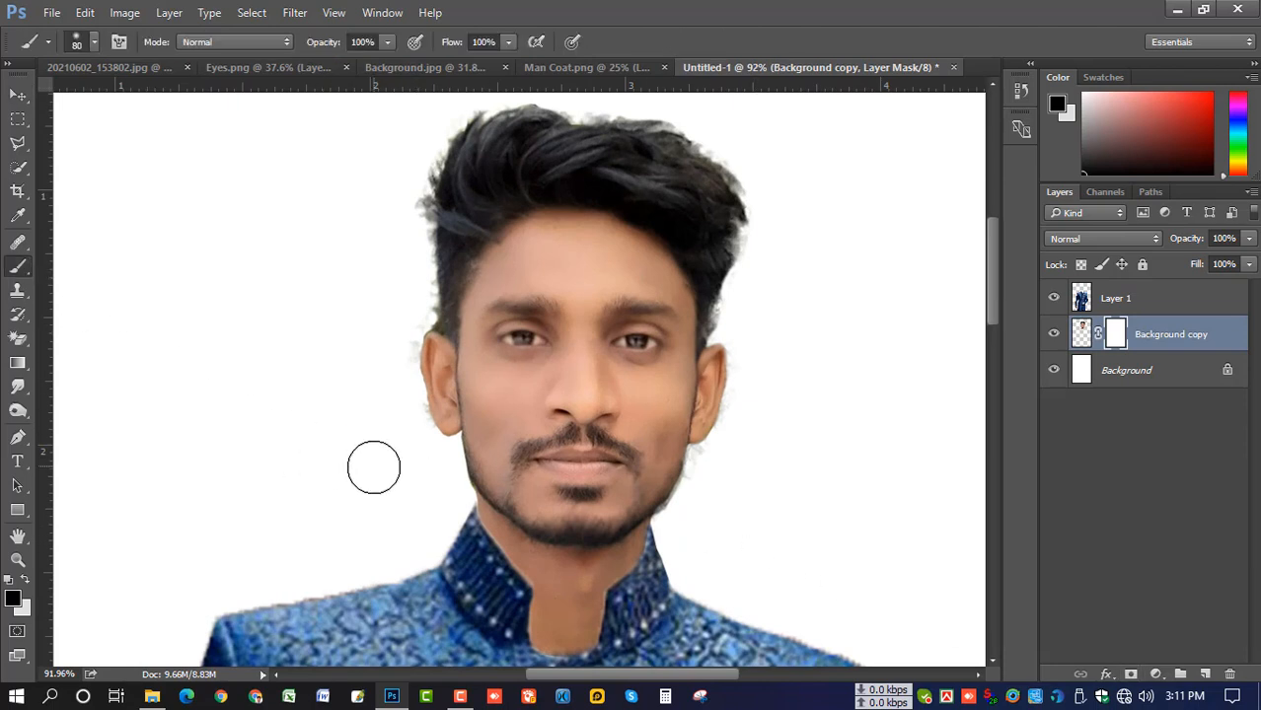
{"action": "key", "text": "bracketleft"}
{"action": "key", "text": "bracketleft"}
{"action": "key", "text": "bracketleft"}
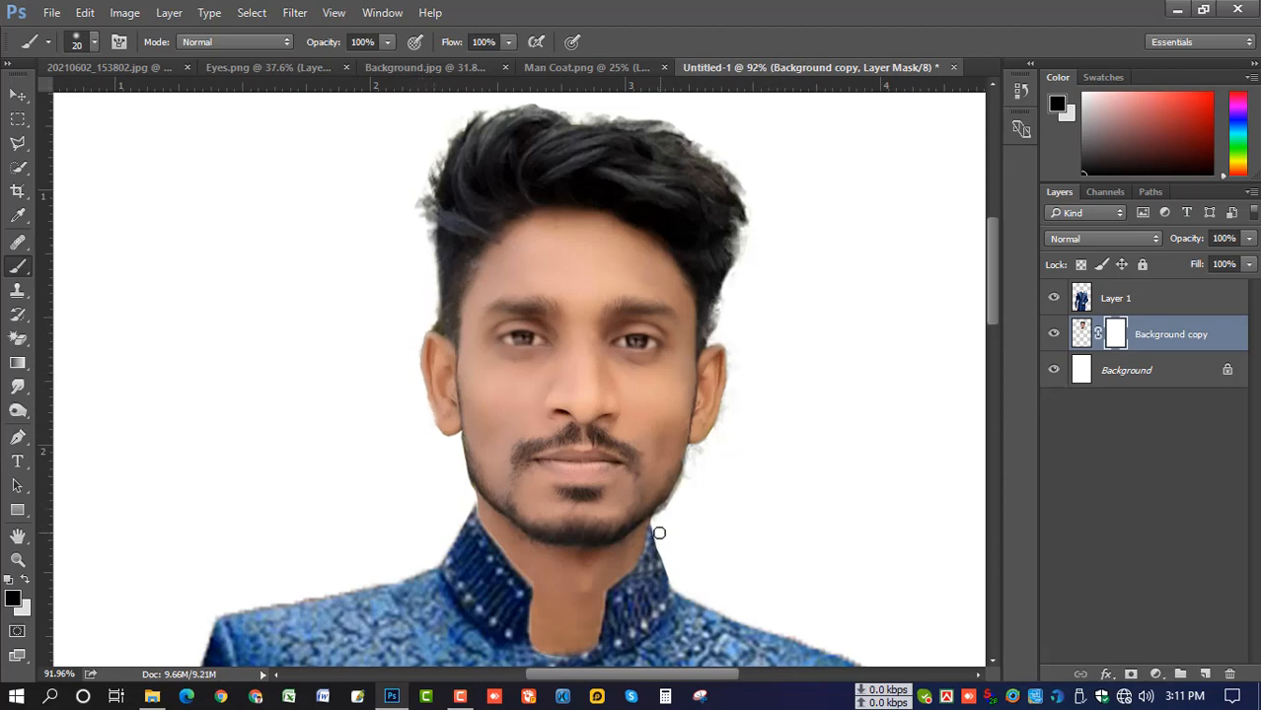
{"action": "key", "text": "bracketleft"}
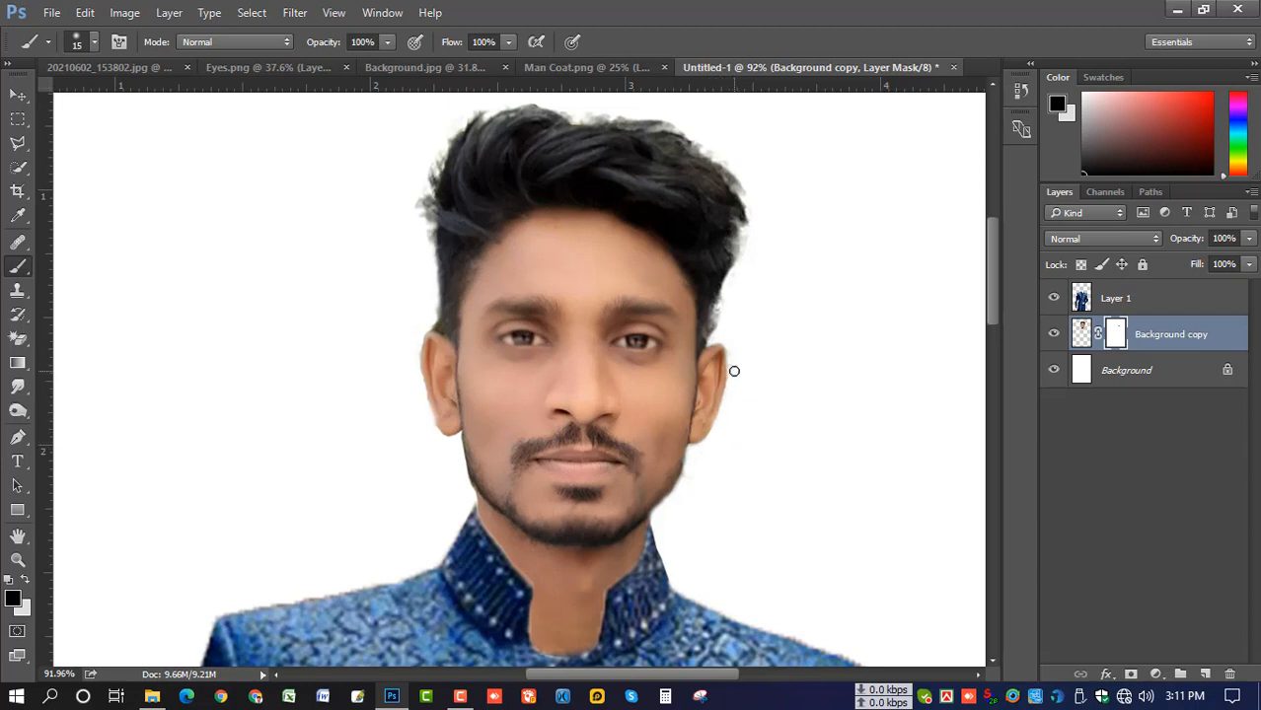
{"action": "left_click_drag", "start_coordinate": [718, 333], "coordinate": [724, 299]}
{"action": "scroll", "coordinate": [684, 515], "scroll_direction": "down", "scroll_amount": 1}
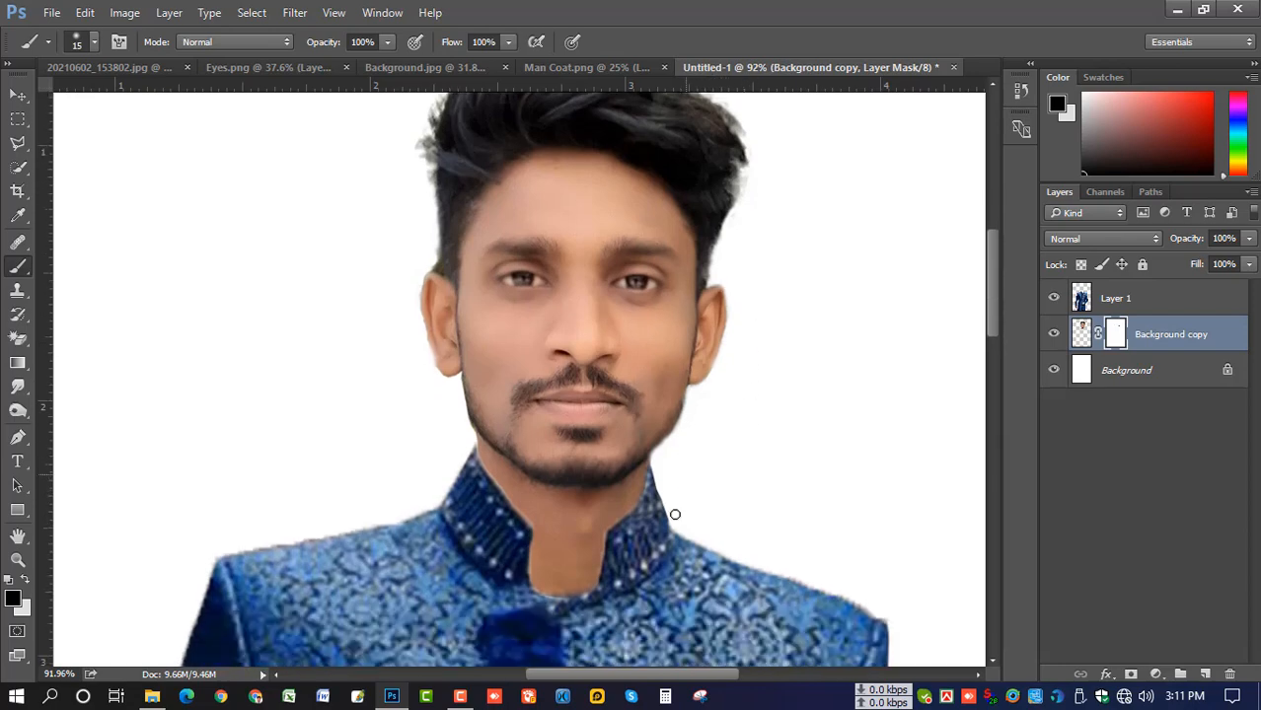
Step: Set up the Smudge tool with the scattered-dot 95 px brush tip, reduced to 20 px
{"action": "scroll", "coordinate": [588, 503], "scroll_direction": "down", "scroll_amount": 1}
{"action": "scroll", "coordinate": [588, 503], "scroll_direction": "down", "scroll_amount": 2}
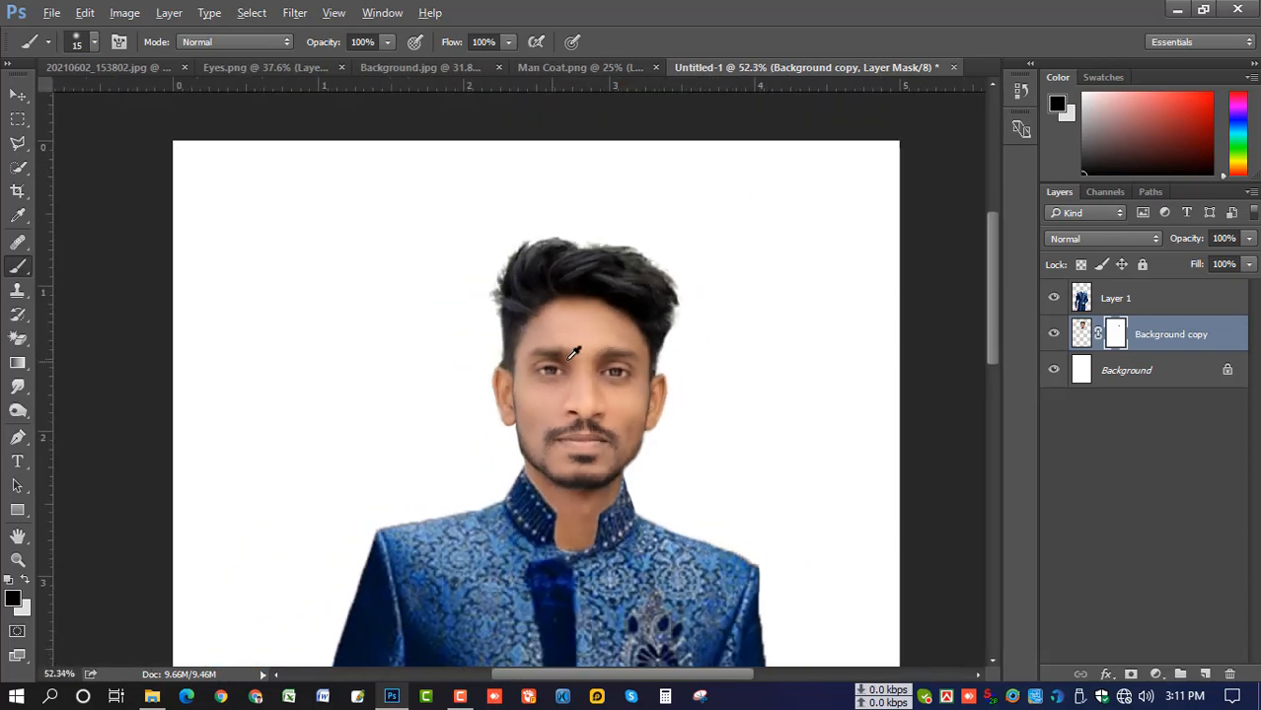
{"action": "scroll", "coordinate": [576, 351], "scroll_direction": "up", "scroll_amount": 2}
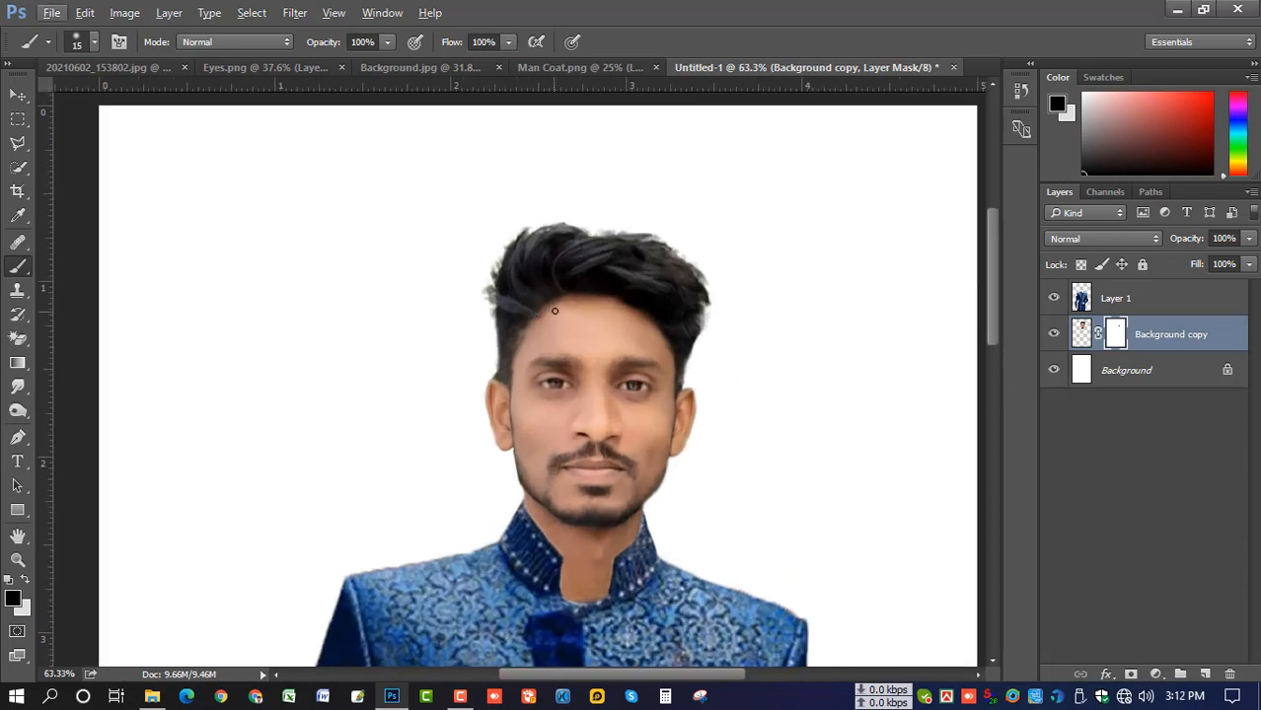
{"action": "left_click", "coordinate": [16, 387]}
{"action": "right_click", "coordinate": [589, 328]}
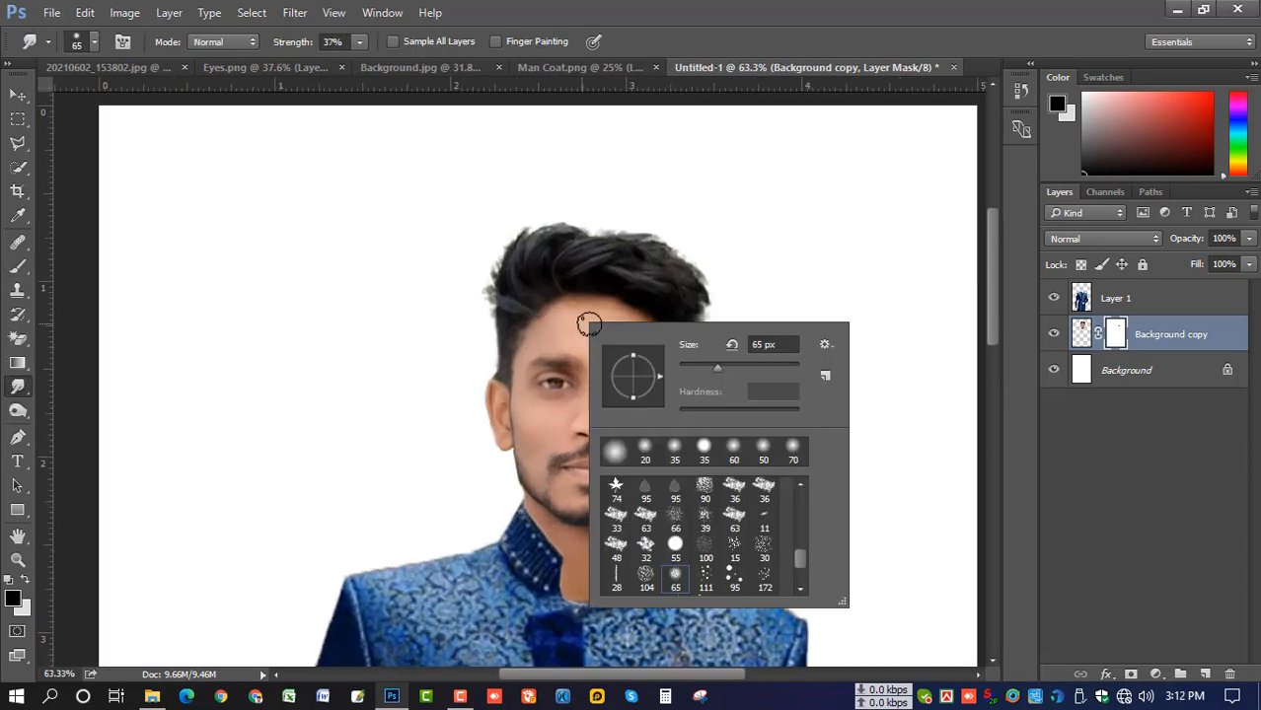
{"action": "scroll", "coordinate": [745, 558], "scroll_direction": "down", "scroll_amount": 1}
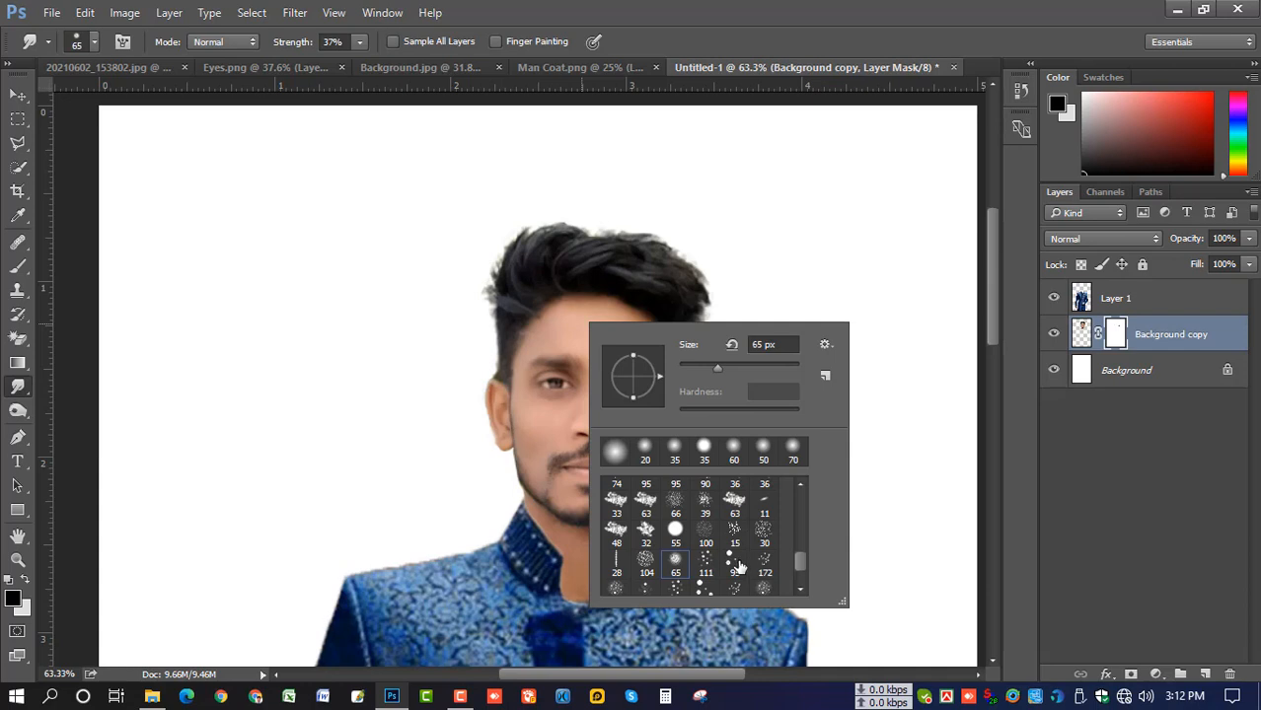
{"action": "left_click", "coordinate": [739, 568]}
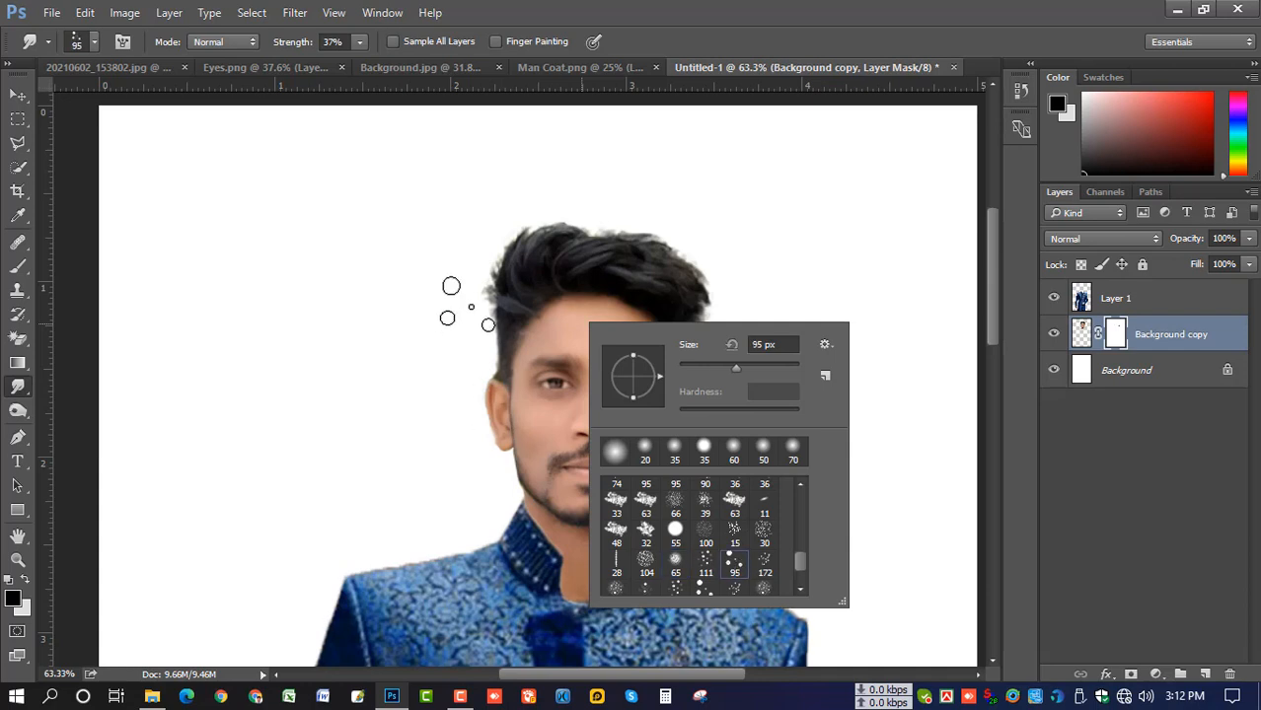
{"action": "left_click", "coordinate": [706, 366]}
{"action": "type", "text": "30"}
{"action": "key", "text": "Return"}
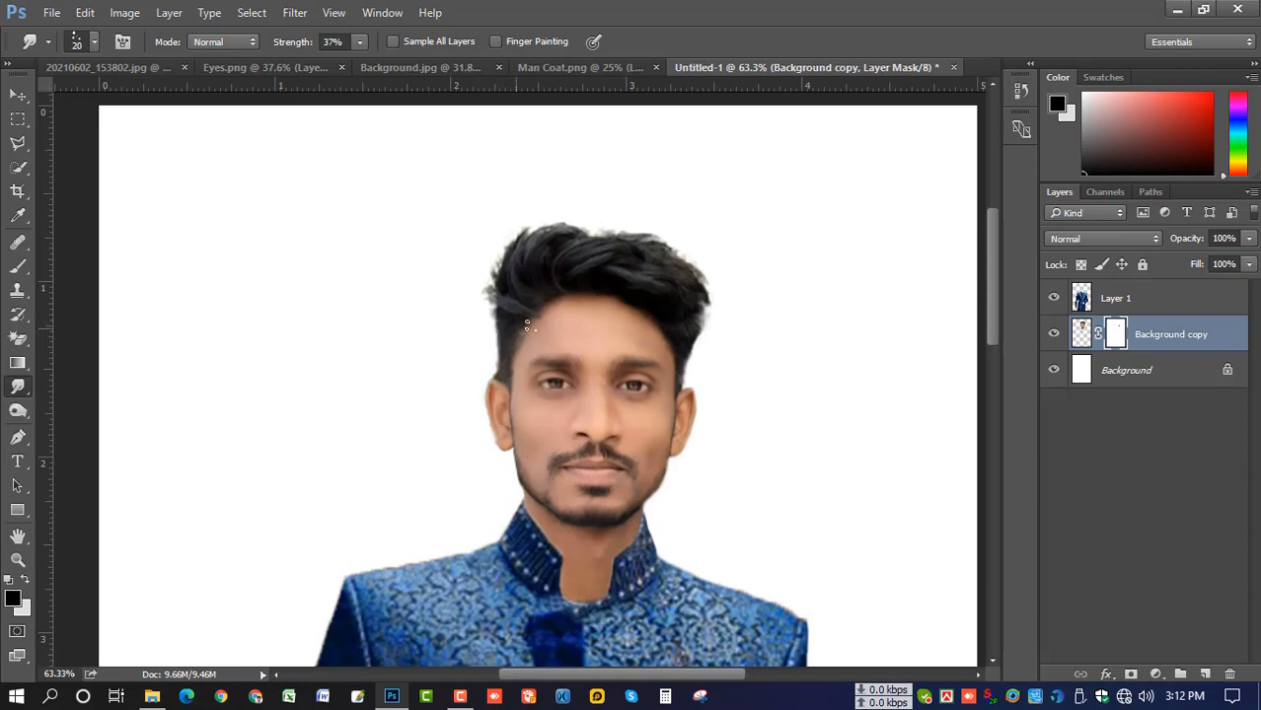
Step: Apply the head layer's mask permanently and duplicate the head layer
{"action": "right_click", "coordinate": [1105, 336]}
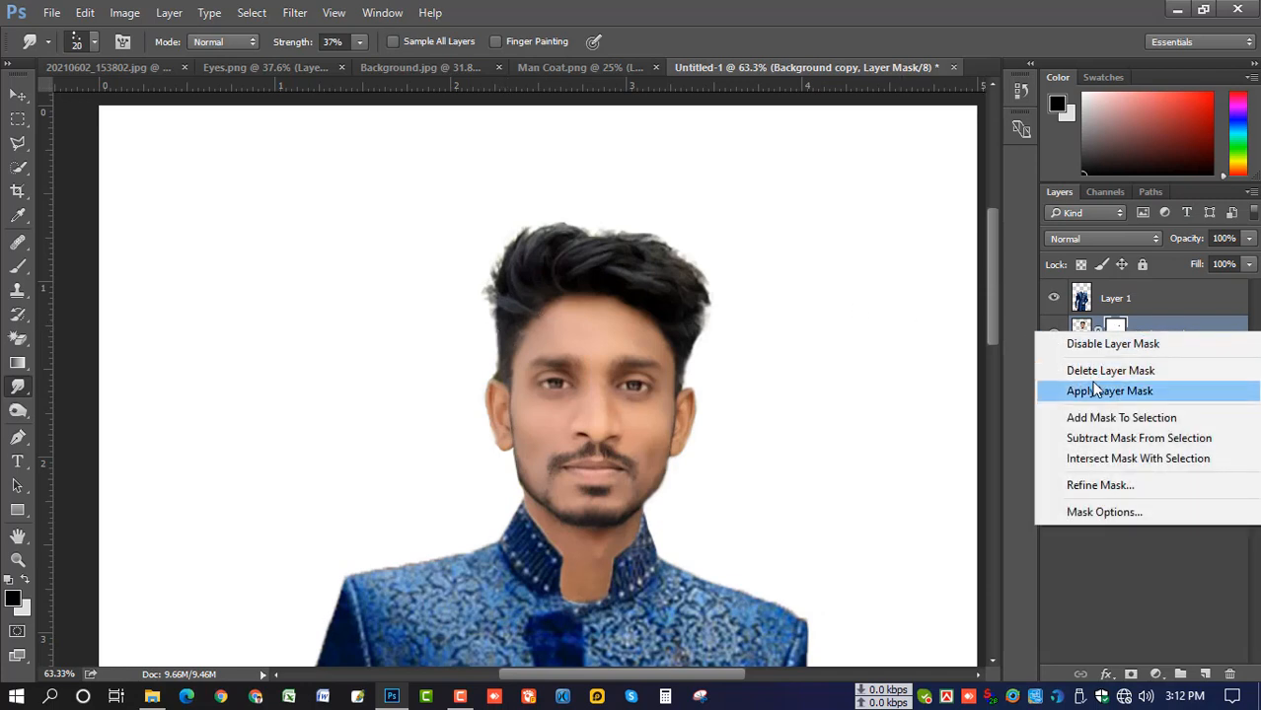
{"action": "left_click", "coordinate": [1105, 391]}
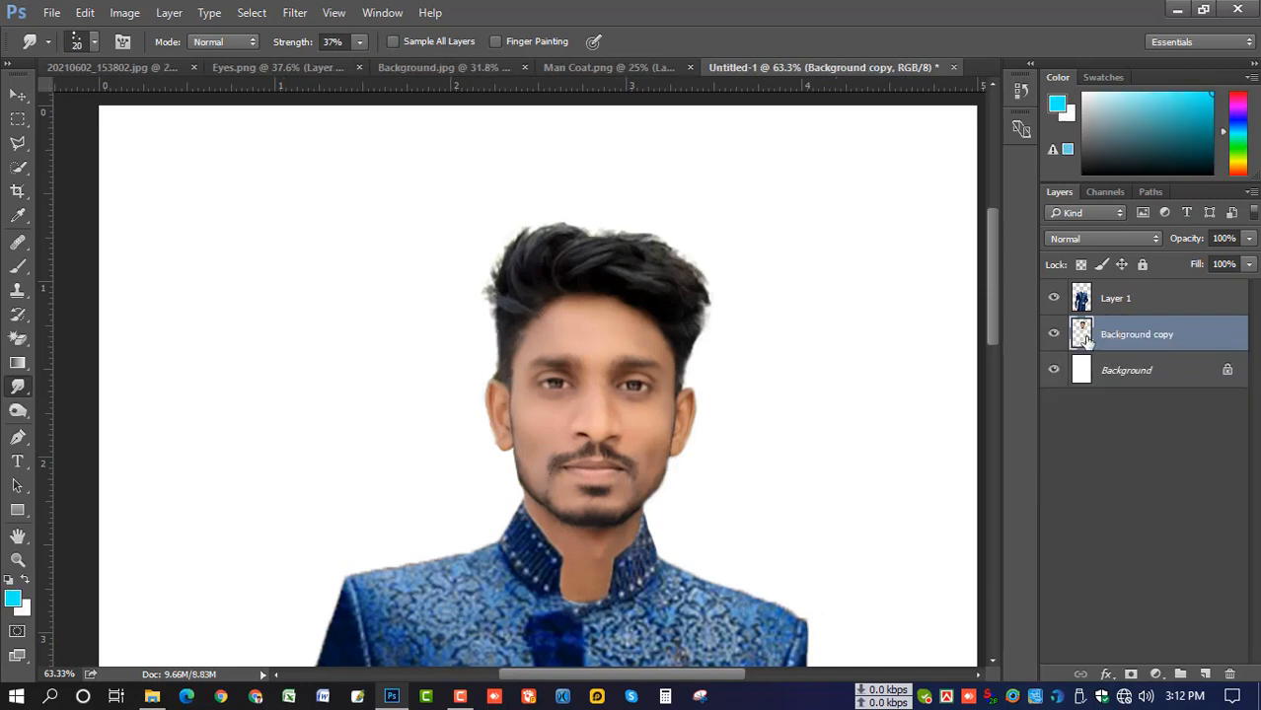
{"action": "left_click_drag", "start_coordinate": [1088, 334], "coordinate": [1204, 675]}
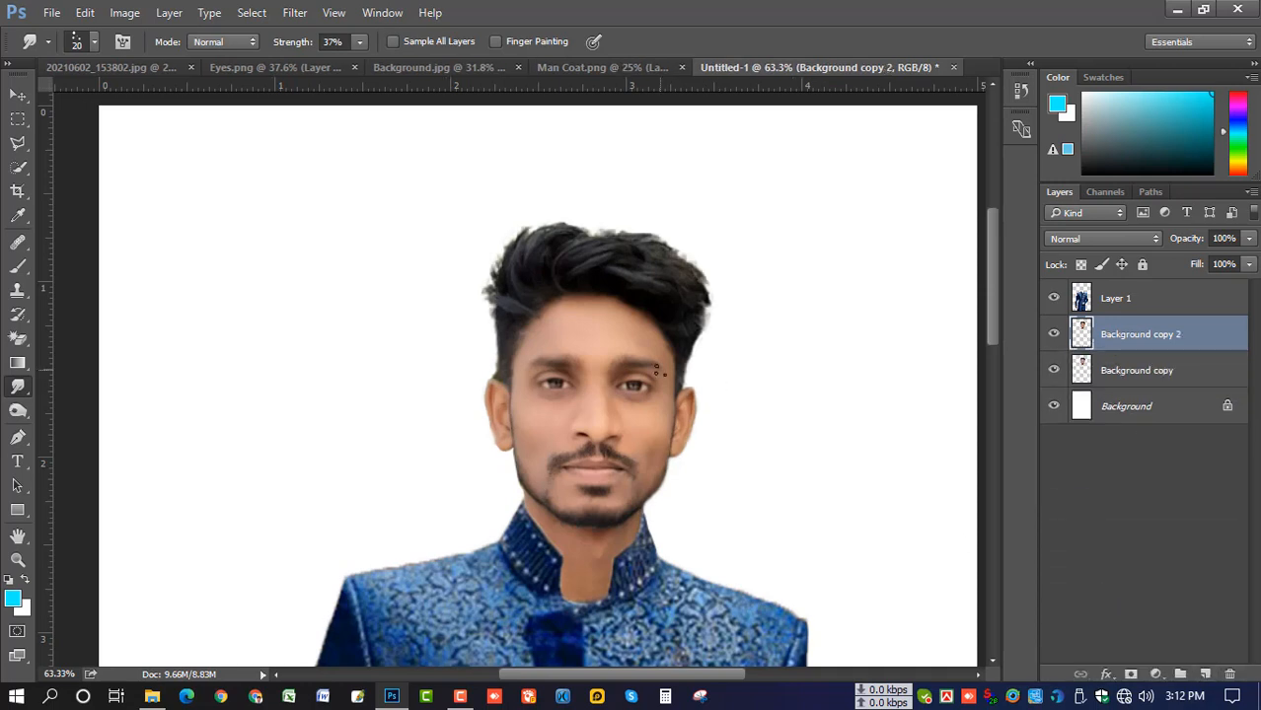
Step: Set the smudge strength to 59% and pull fine strands outward along the hair's left edge with a 15 px tip
{"action": "left_click", "coordinate": [359, 42]}
{"action": "left_click", "coordinate": [380, 65]}
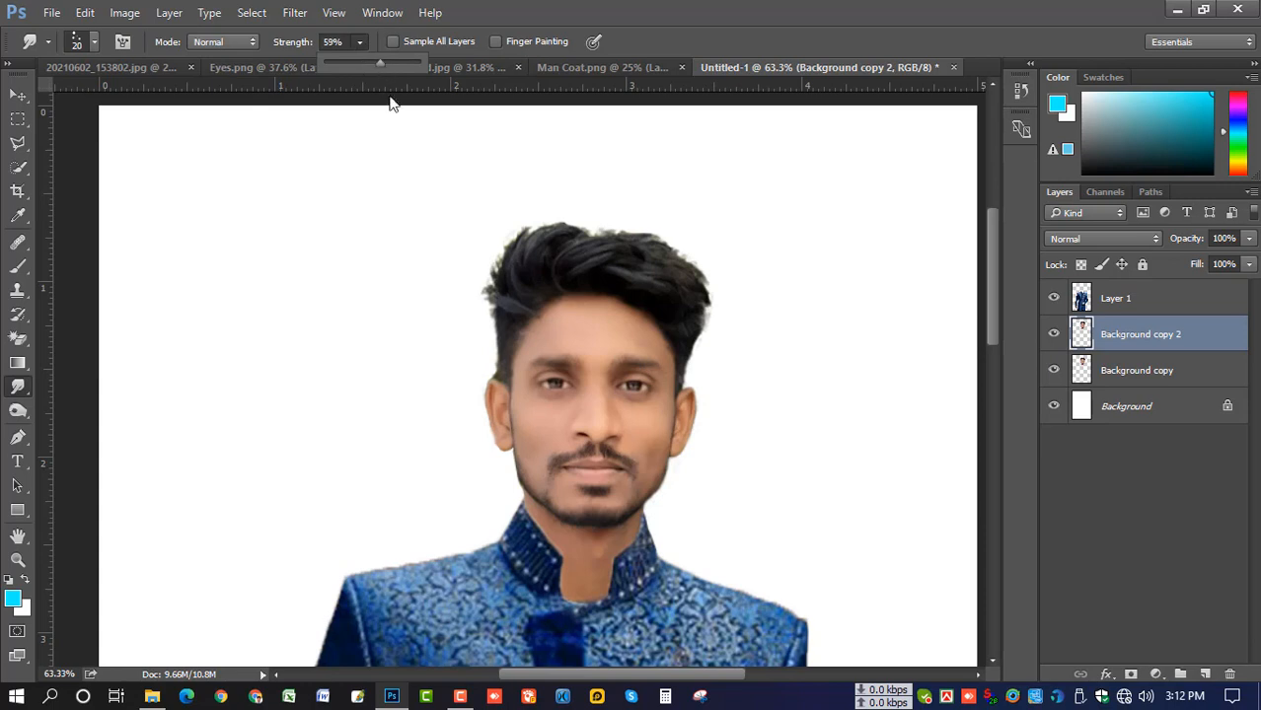
{"action": "left_click", "coordinate": [505, 297]}
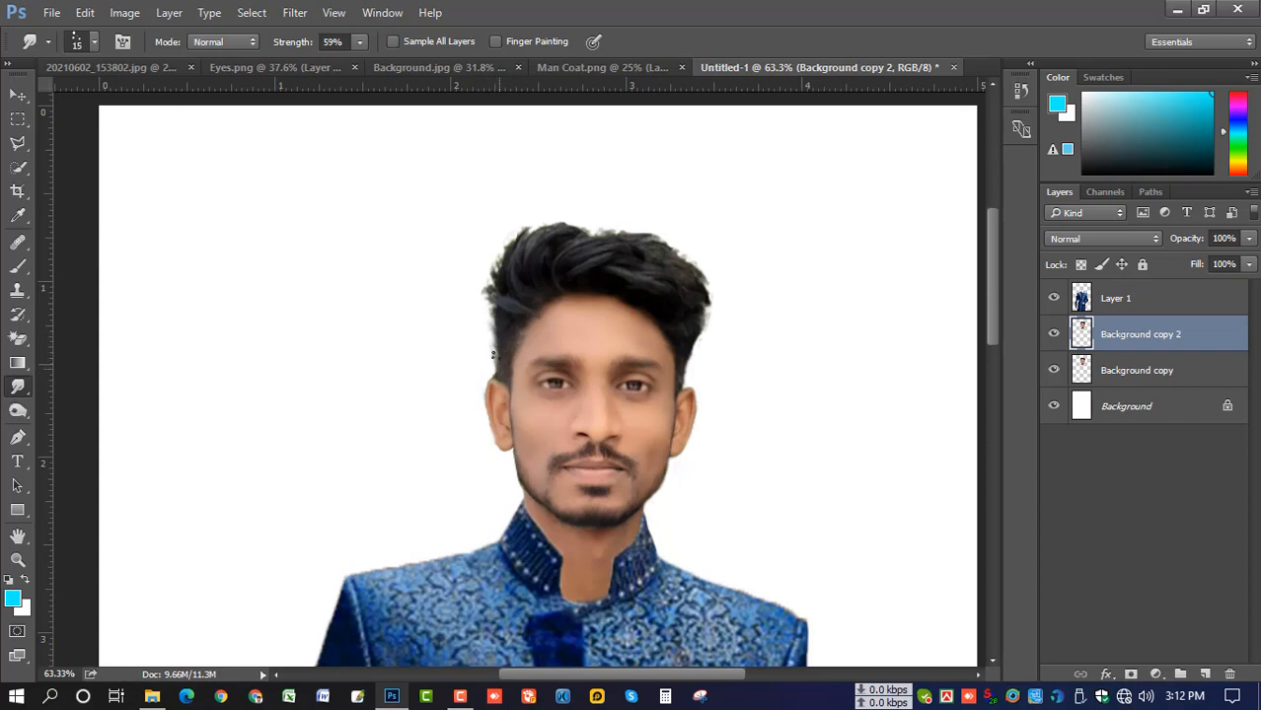
{"action": "left_click_drag", "start_coordinate": [499, 334], "coordinate": [501, 303]}
{"action": "left_click_drag", "start_coordinate": [495, 276], "coordinate": [510, 284]}
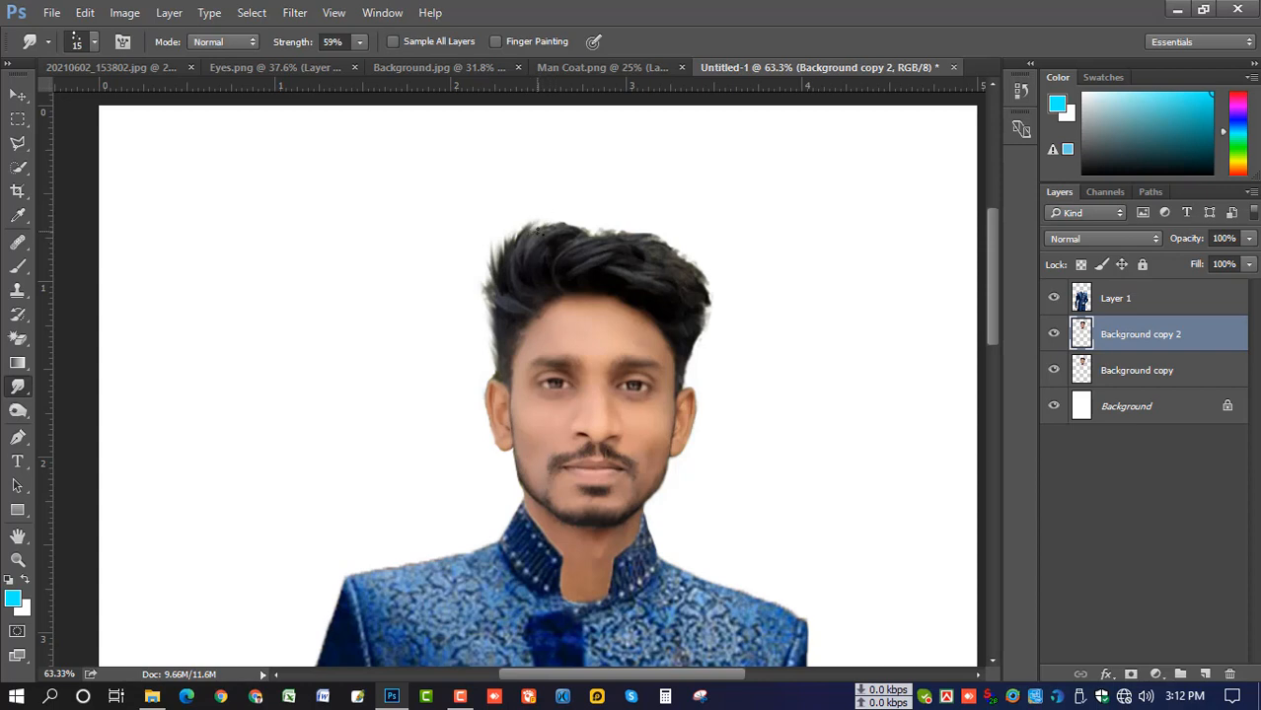
Step: Smudge the hair upward and outward along the top of the head into soft strands with a 20 px tip
{"action": "left_click_drag", "start_coordinate": [567, 213], "coordinate": [598, 222]}
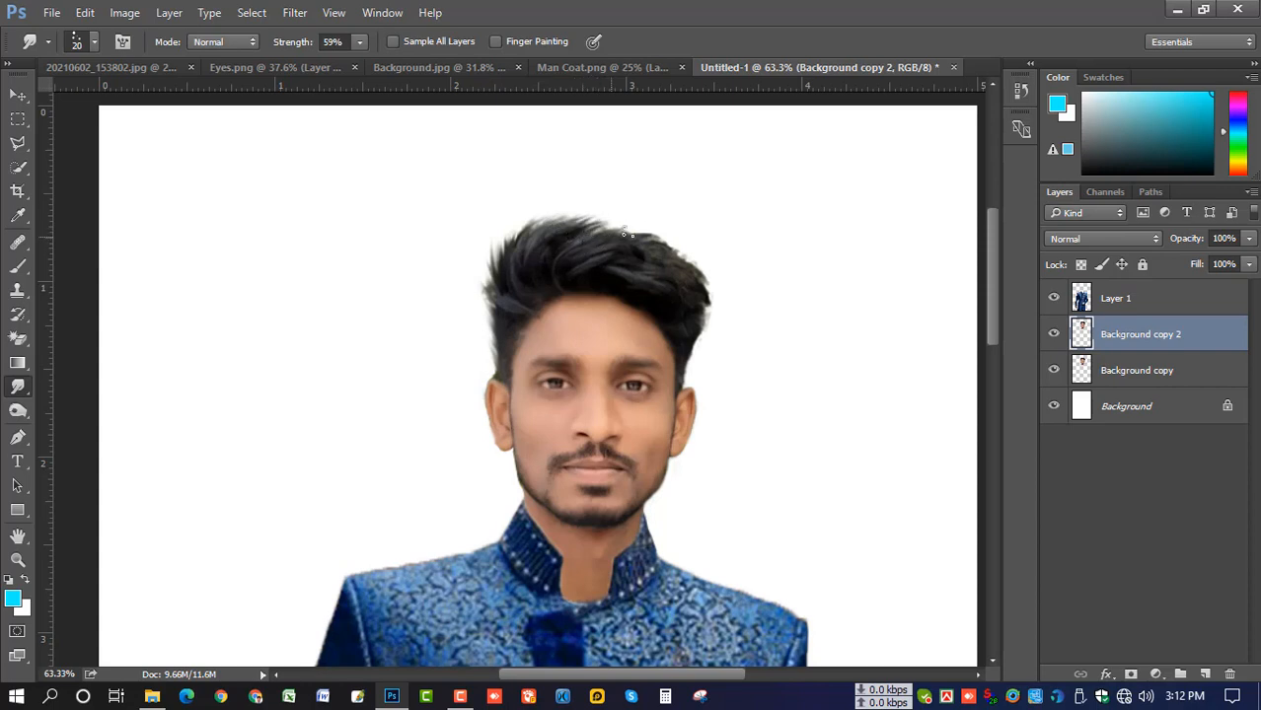
{"action": "mouse_move", "coordinate": [631, 228]}
{"action": "left_mouse_down"}
{"action": "mouse_move", "coordinate": [604, 226]}
{"action": "mouse_move", "coordinate": [612, 219]}
{"action": "mouse_move", "coordinate": [590, 233]}
{"action": "mouse_move", "coordinate": [577, 210]}
{"action": "left_mouse_up"}
{"action": "left_click_drag", "start_coordinate": [581, 238], "coordinate": [634, 219]}
{"action": "left_click_drag", "start_coordinate": [548, 235], "coordinate": [597, 205]}
{"action": "mouse_move", "coordinate": [509, 268]}
{"action": "left_mouse_down"}
{"action": "mouse_move", "coordinate": [536, 208]}
{"action": "mouse_move", "coordinate": [620, 203]}
{"action": "mouse_move", "coordinate": [612, 225]}
{"action": "mouse_move", "coordinate": [677, 238]}
{"action": "left_mouse_up"}
{"action": "key", "text": "["}
{"action": "mouse_move", "coordinate": [633, 241]}
{"action": "left_mouse_down"}
{"action": "mouse_move", "coordinate": [713, 268]}
{"action": "mouse_move", "coordinate": [693, 276]}
{"action": "mouse_move", "coordinate": [636, 216]}
{"action": "left_mouse_up"}
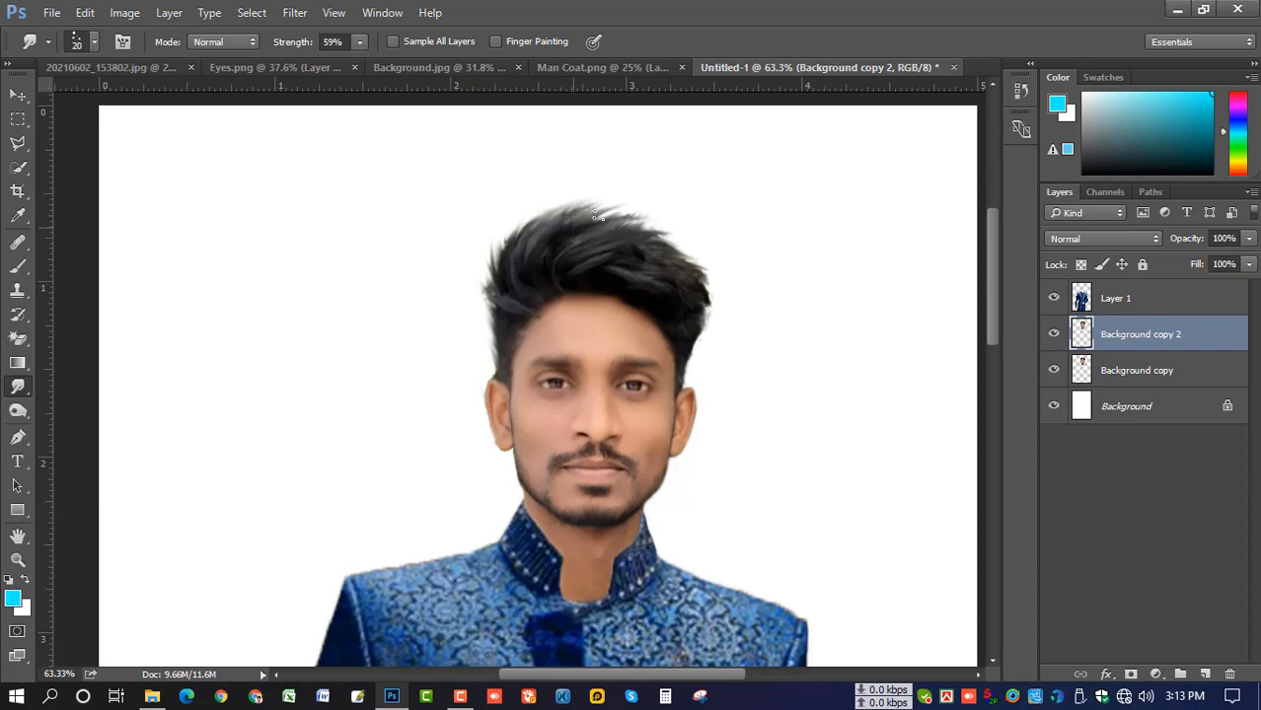
Step: Smudge strands across the crown and down the right side to the ear, and touch up the left hair edge with a 15 px tip
{"action": "mouse_move", "coordinate": [515, 260]}
{"action": "left_mouse_down"}
{"action": "mouse_move", "coordinate": [572, 208]}
{"action": "mouse_move", "coordinate": [556, 230]}
{"action": "mouse_move", "coordinate": [542, 237]}
{"action": "mouse_move", "coordinate": [564, 199]}
{"action": "mouse_move", "coordinate": [586, 201]}
{"action": "mouse_move", "coordinate": [550, 225]}
{"action": "mouse_move", "coordinate": [557, 202]}
{"action": "mouse_move", "coordinate": [566, 215]}
{"action": "mouse_move", "coordinate": [531, 228]}
{"action": "mouse_move", "coordinate": [564, 208]}
{"action": "mouse_move", "coordinate": [563, 227]}
{"action": "mouse_move", "coordinate": [542, 225]}
{"action": "mouse_move", "coordinate": [544, 214]}
{"action": "mouse_move", "coordinate": [625, 210]}
{"action": "mouse_move", "coordinate": [603, 213]}
{"action": "mouse_move", "coordinate": [618, 219]}
{"action": "mouse_move", "coordinate": [611, 231]}
{"action": "mouse_move", "coordinate": [663, 237]}
{"action": "mouse_move", "coordinate": [635, 240]}
{"action": "mouse_move", "coordinate": [652, 233]}
{"action": "mouse_move", "coordinate": [642, 241]}
{"action": "mouse_move", "coordinate": [670, 261]}
{"action": "mouse_move", "coordinate": [656, 252]}
{"action": "mouse_move", "coordinate": [691, 248]}
{"action": "mouse_move", "coordinate": [654, 249]}
{"action": "mouse_move", "coordinate": [708, 276]}
{"action": "left_mouse_up"}
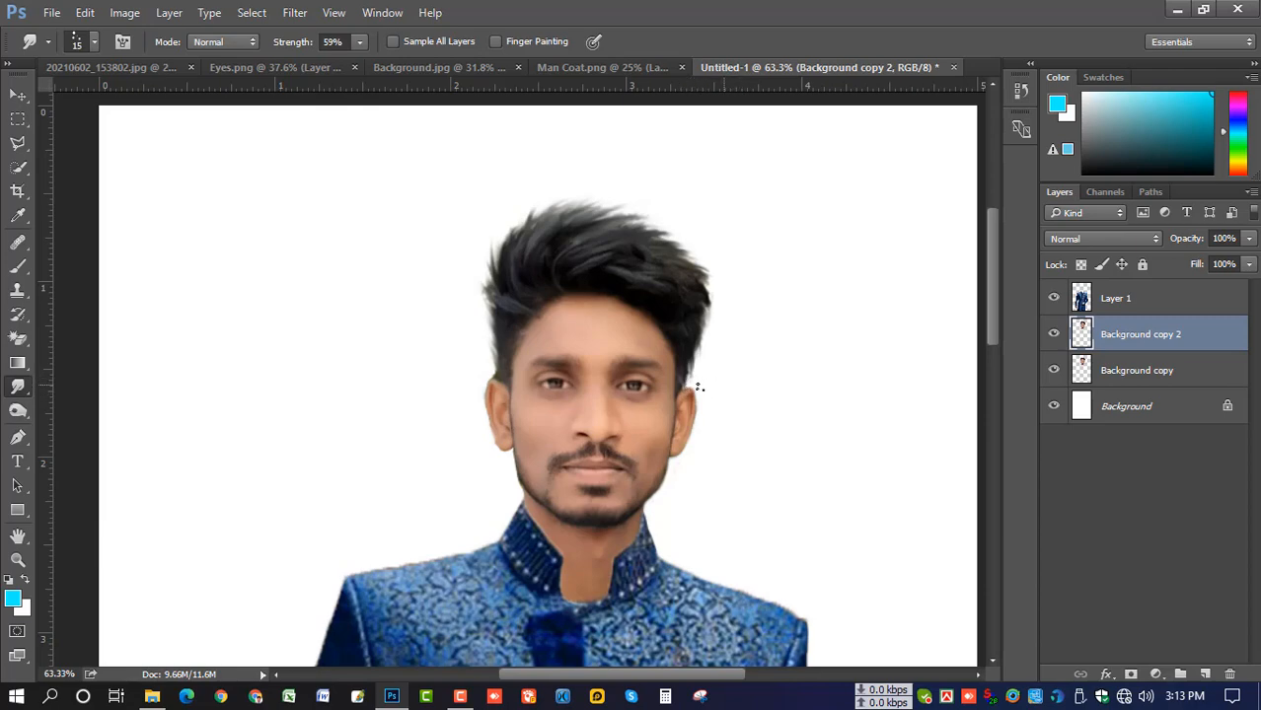
{"action": "scroll", "coordinate": [558, 369], "scroll_direction": "down", "scroll_amount": 3}
{"action": "scroll", "coordinate": [544, 352], "scroll_direction": "up", "scroll_amount": 3}
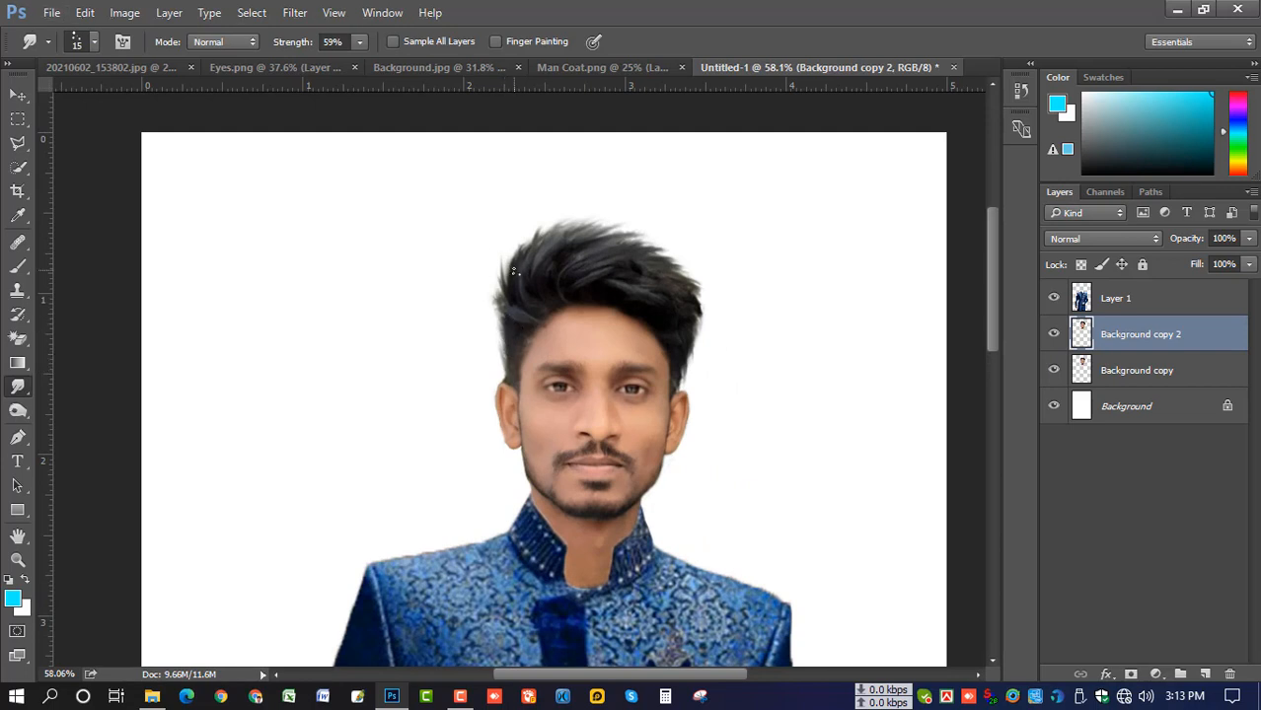
{"action": "key", "text": "bracketright"}
{"action": "key", "text": "bracketleft"}
Step: Smudge the hairline at the left temple and touch up the right eyebrow, reducing the tip to 9 px
{"action": "scroll", "coordinate": [592, 254], "scroll_direction": "down", "scroll_amount": 4}
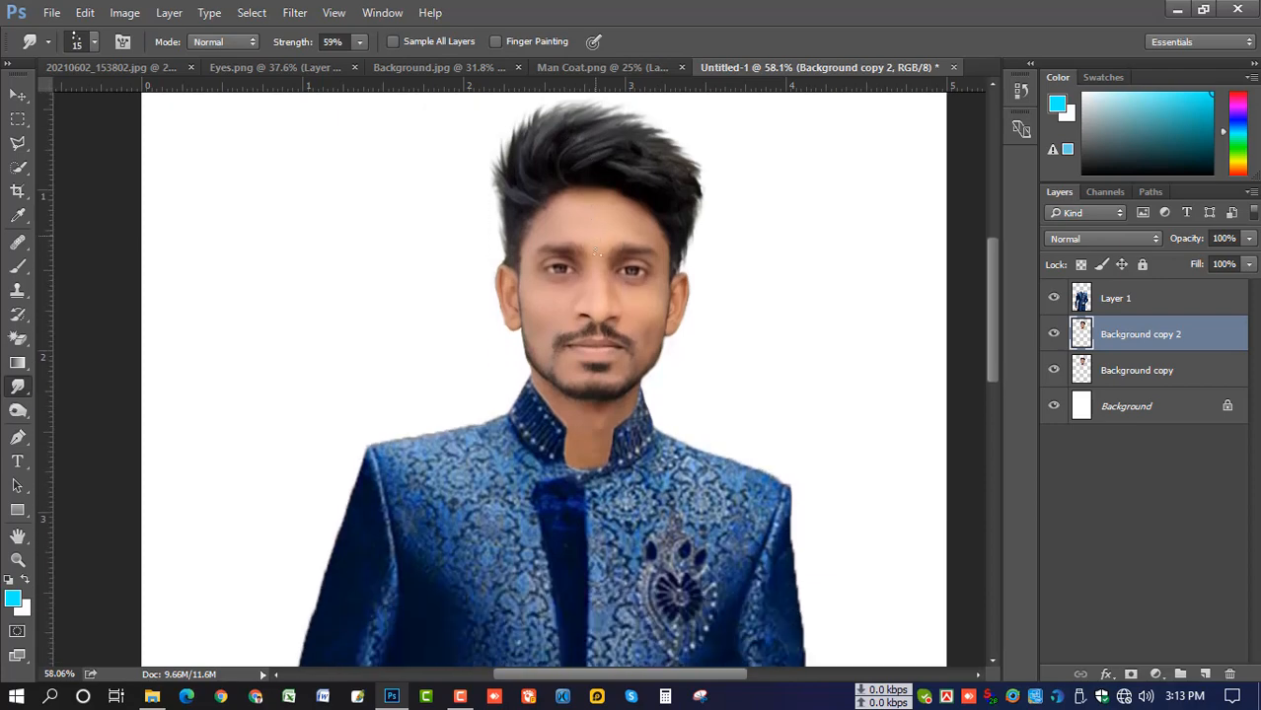
{"action": "scroll", "coordinate": [603, 248], "scroll_direction": "down", "scroll_amount": 2}
{"action": "scroll", "coordinate": [645, 240], "scroll_direction": "down", "scroll_amount": 3}
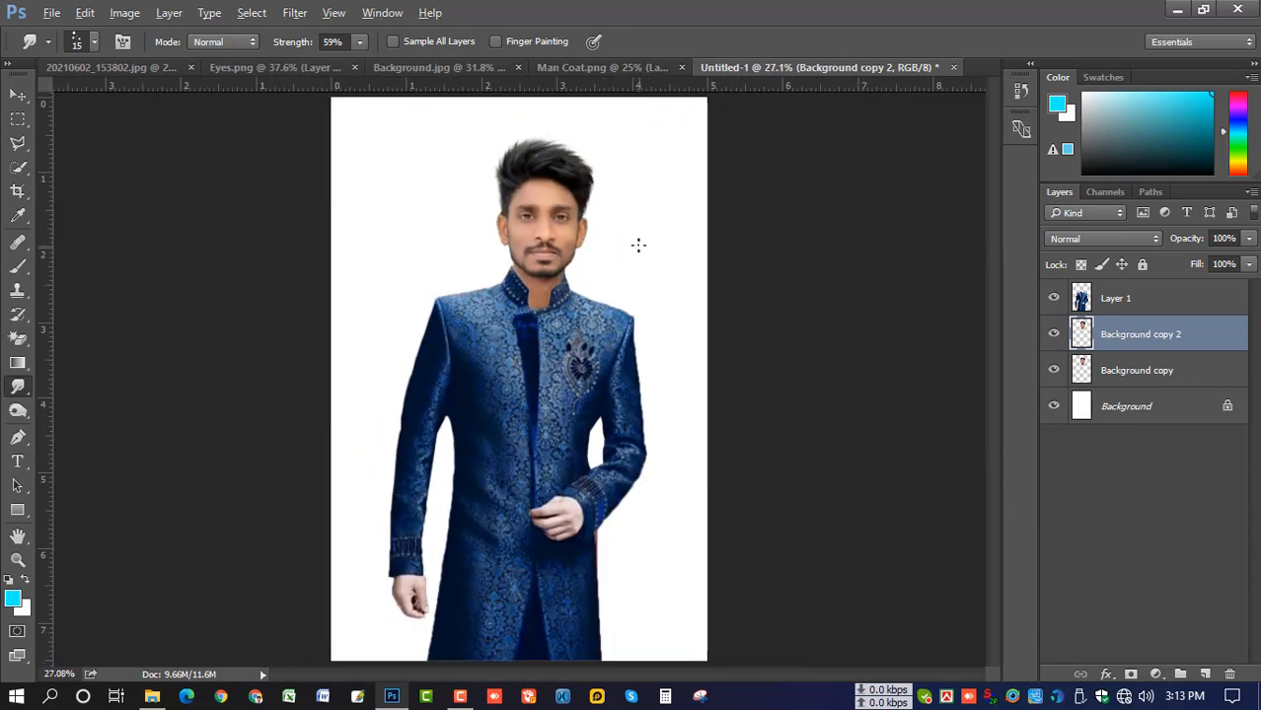
{"action": "scroll", "coordinate": [516, 242], "scroll_direction": "up", "scroll_amount": 2}
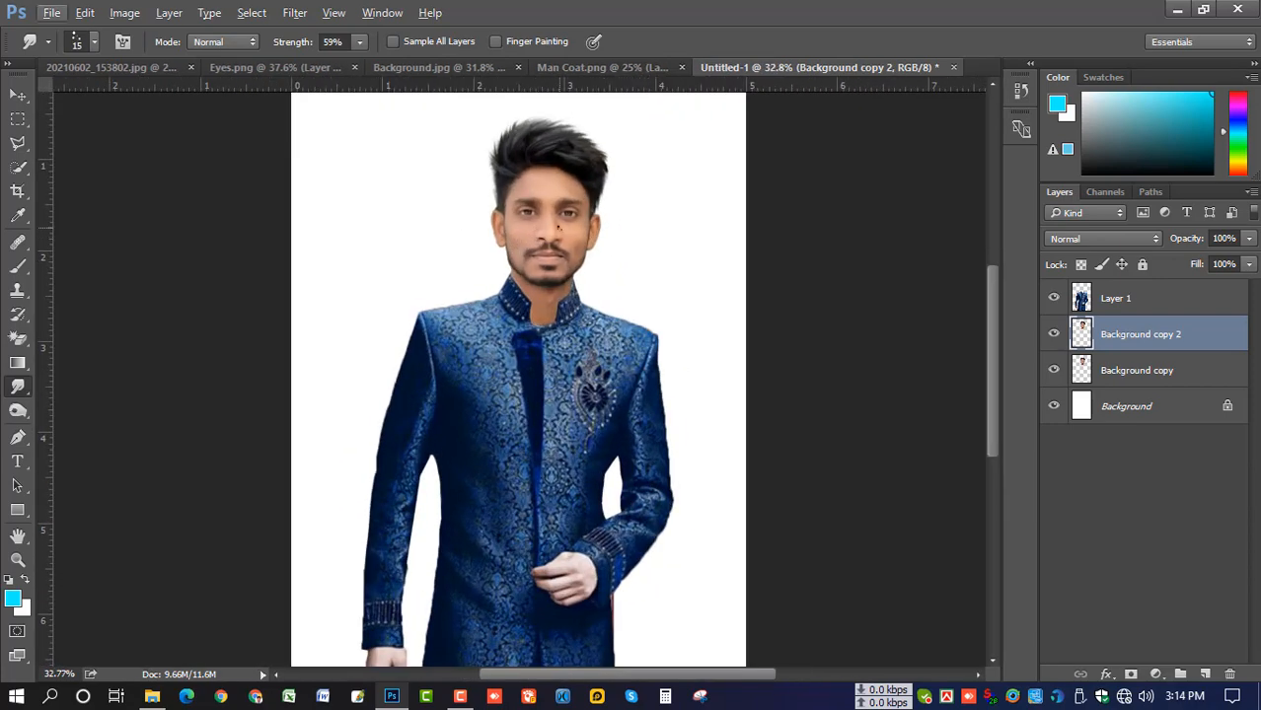
{"action": "scroll", "coordinate": [532, 232], "scroll_direction": "up", "scroll_amount": 1}
{"action": "scroll", "coordinate": [544, 226], "scroll_direction": "up", "scroll_amount": 1}
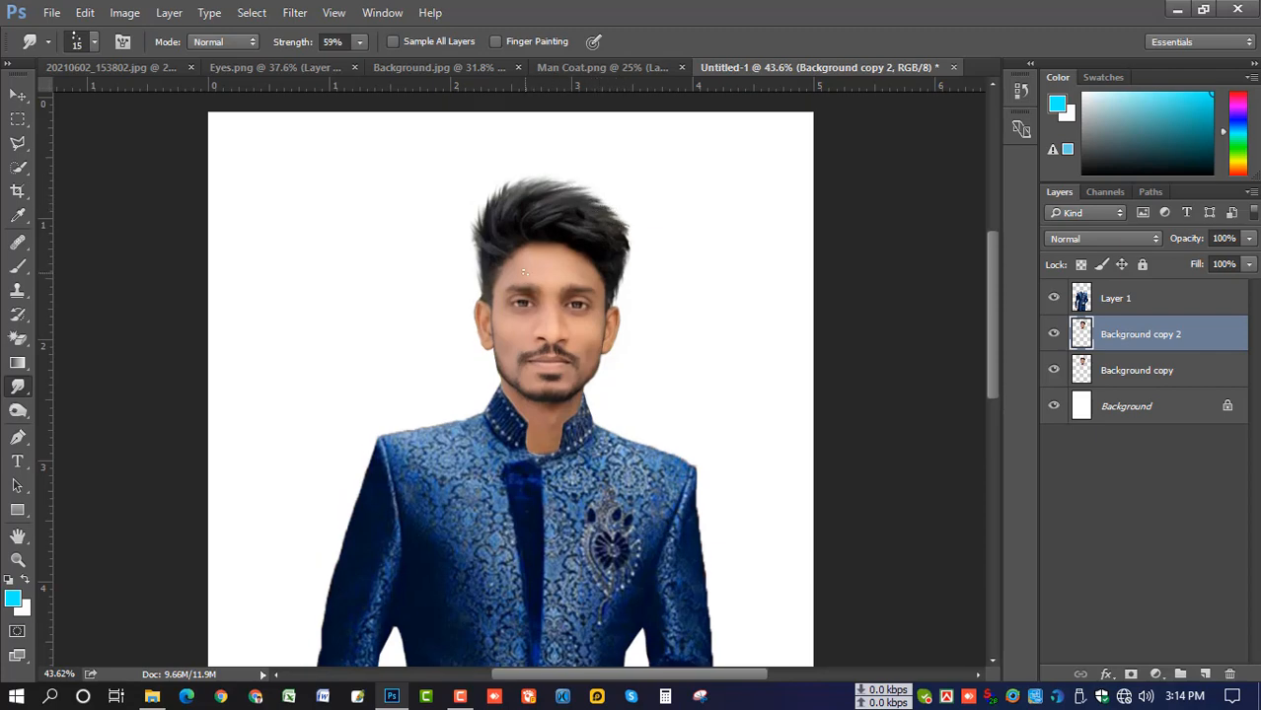
{"action": "scroll", "coordinate": [517, 268], "scroll_direction": "up", "scroll_amount": 3}
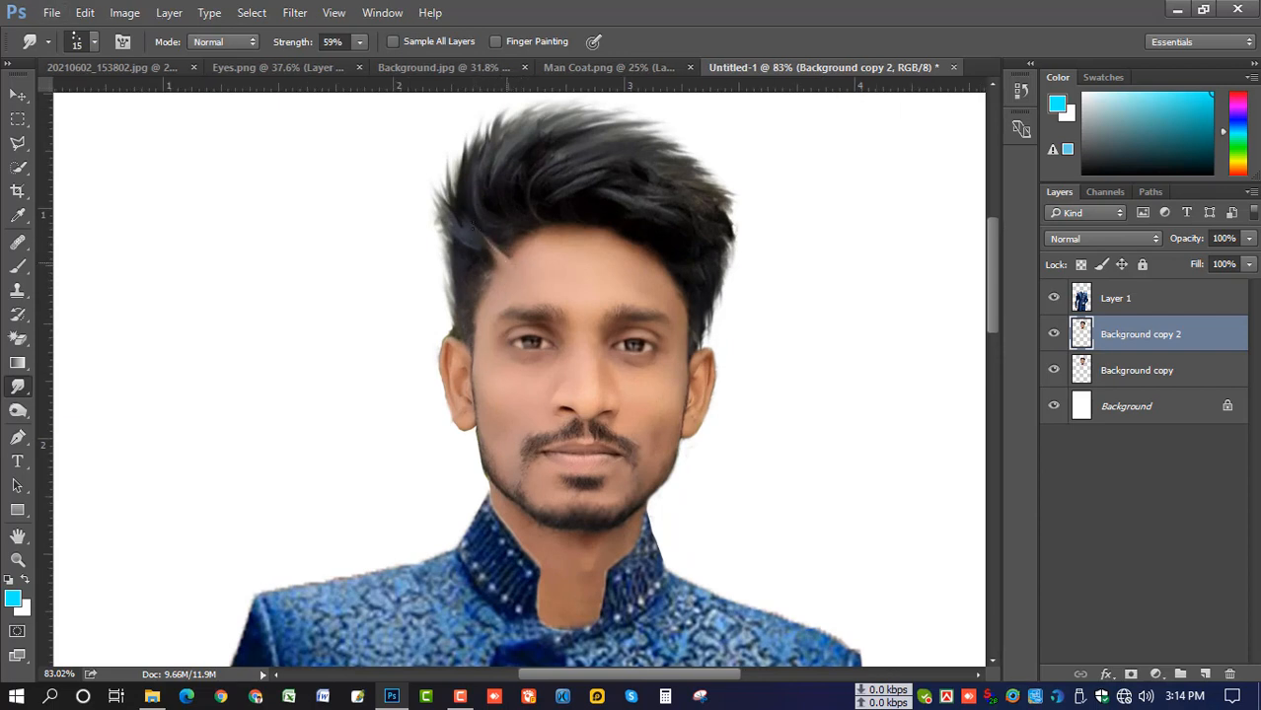
{"action": "left_click_drag", "start_coordinate": [501, 259], "coordinate": [479, 233]}
{"action": "scroll", "coordinate": [636, 308], "scroll_direction": "up", "scroll_amount": 1}
{"action": "scroll", "coordinate": [622, 306], "scroll_direction": "up", "scroll_amount": 1}
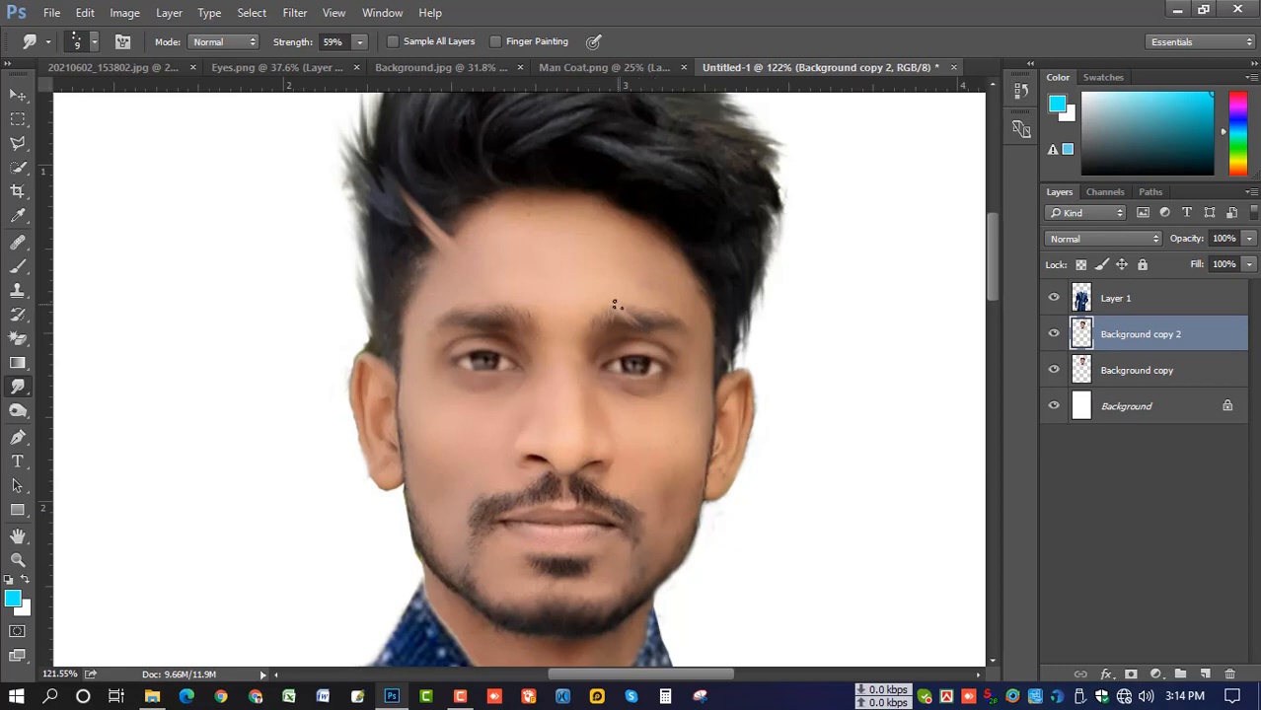
Step: Switch the Smudge tool to the round 65 px brush tip and lower its strength to 27%
{"action": "scroll", "coordinate": [730, 373], "scroll_direction": "down", "scroll_amount": 2}
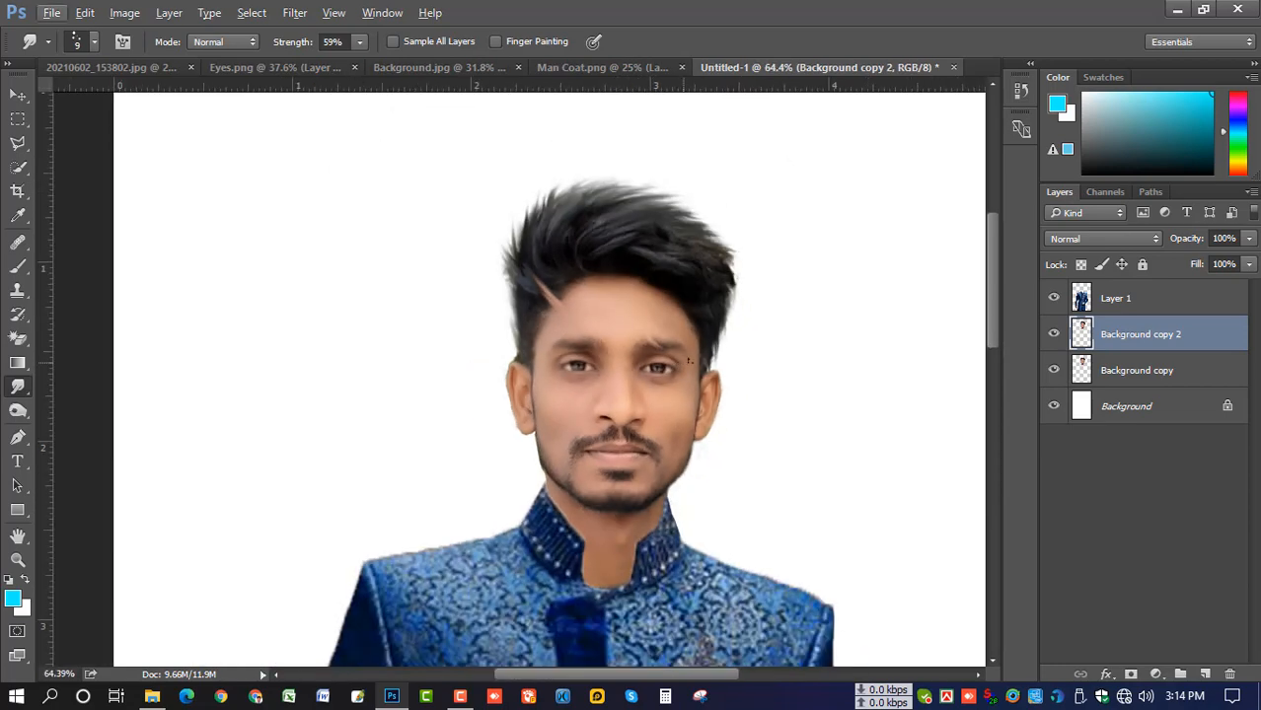
{"action": "scroll", "coordinate": [684, 355], "scroll_direction": "down", "scroll_amount": 3}
{"action": "scroll", "coordinate": [684, 355], "scroll_direction": "up", "scroll_amount": 1}
{"action": "scroll", "coordinate": [710, 355], "scroll_direction": "up", "scroll_amount": 3}
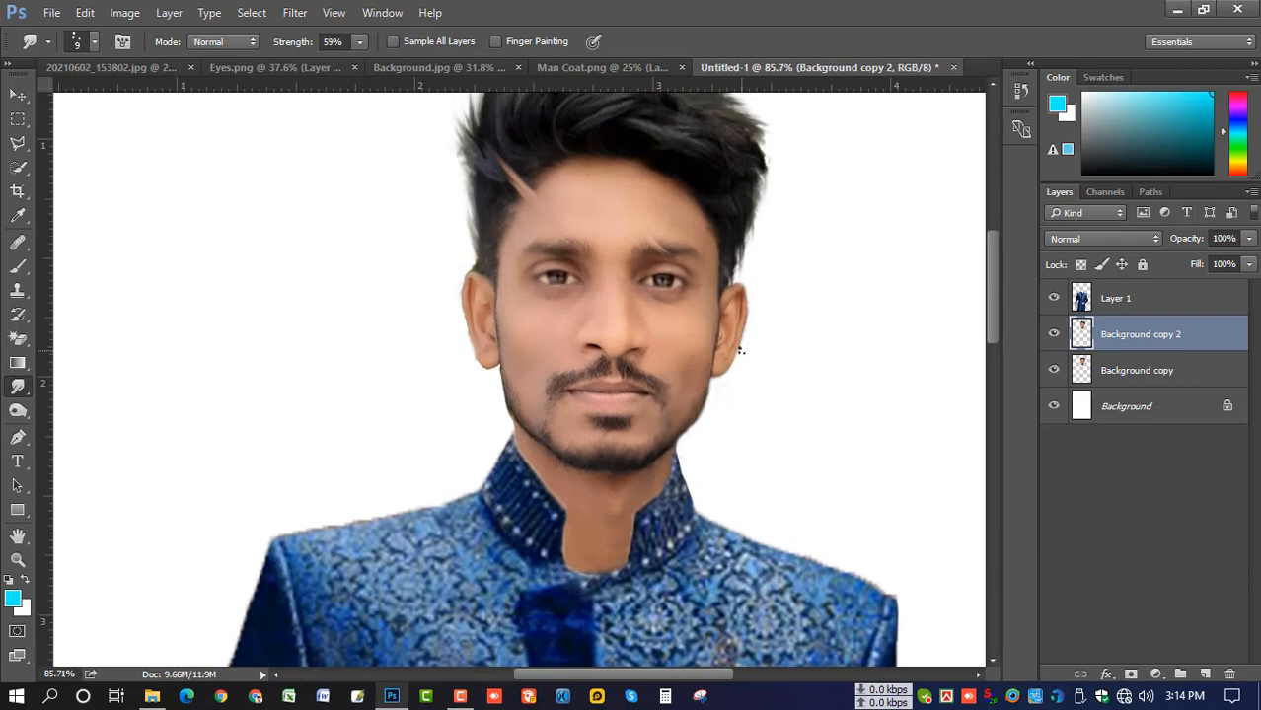
{"action": "right_click", "coordinate": [676, 311]}
{"action": "scroll", "coordinate": [801, 508], "scroll_direction": "down", "scroll_amount": 1}
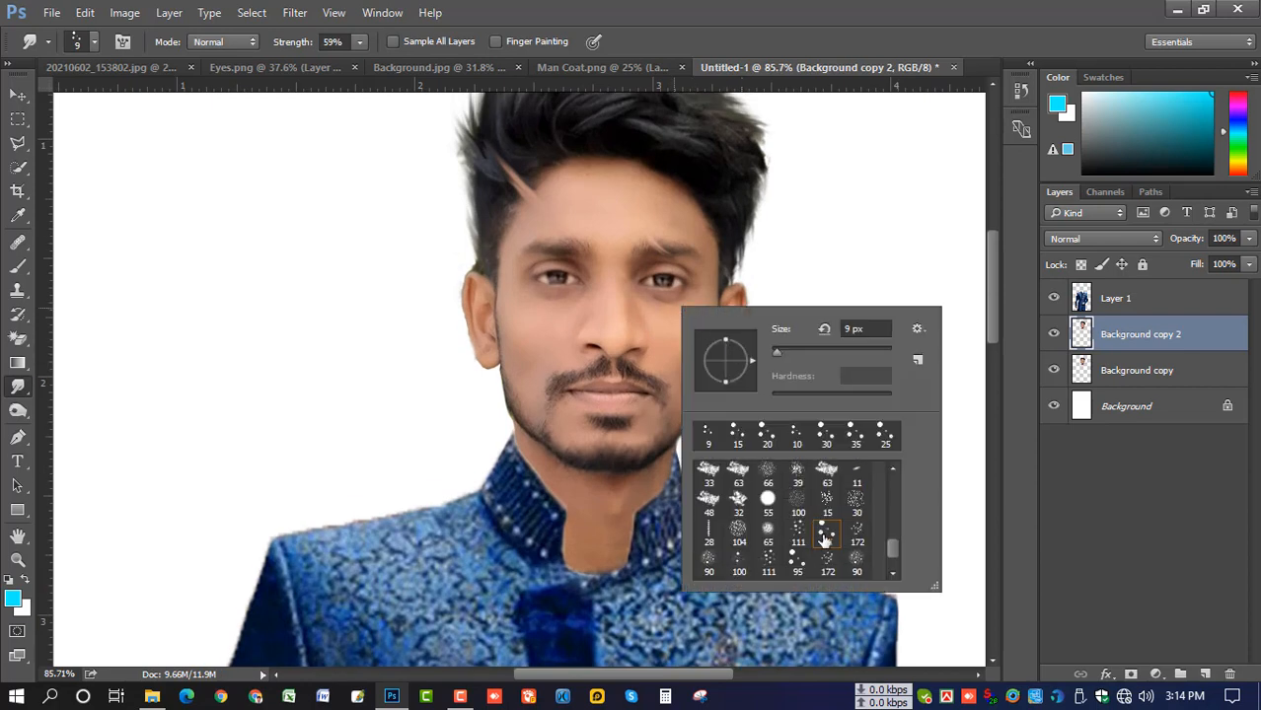
{"action": "left_click", "coordinate": [767, 530]}
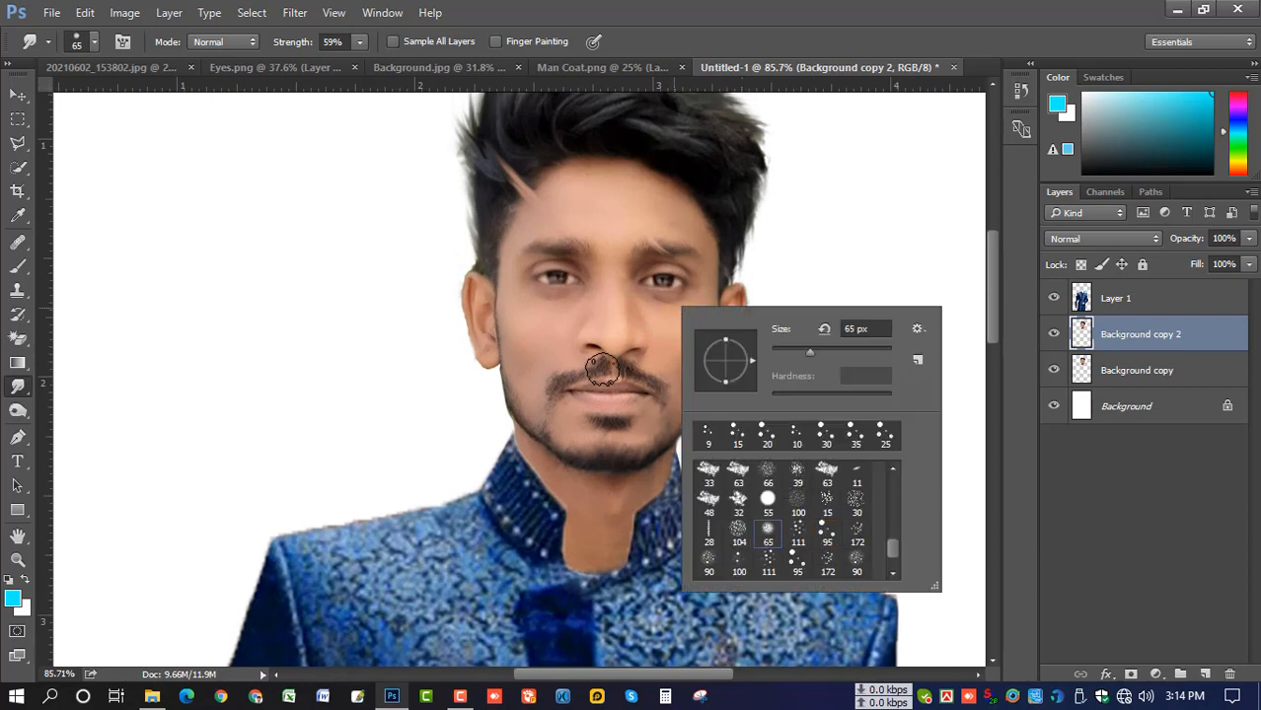
{"action": "left_click", "coordinate": [359, 42]}
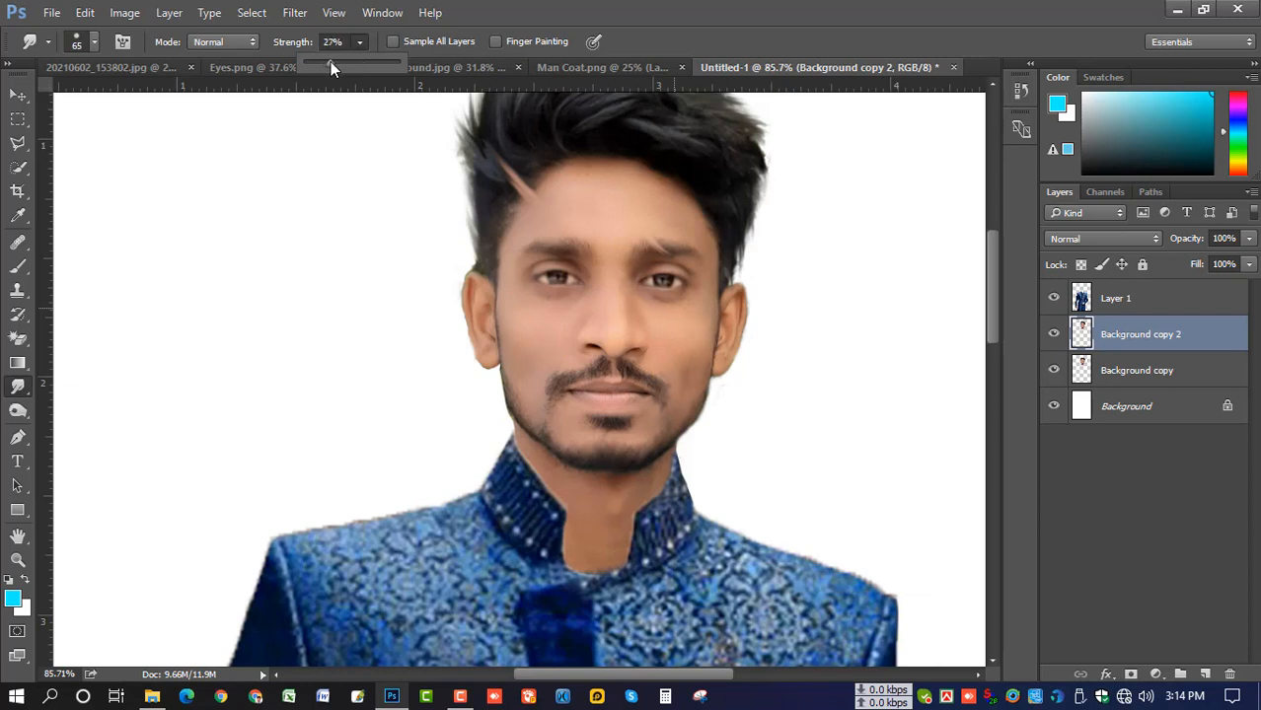
Step: Smooth the skin of the face, forehead and neck by smudging with the tip reduced to 50 and 45 px
{"action": "left_click", "coordinate": [540, 321]}
{"action": "key", "text": "bracketleft"}
{"action": "key", "text": "bracketleft"}
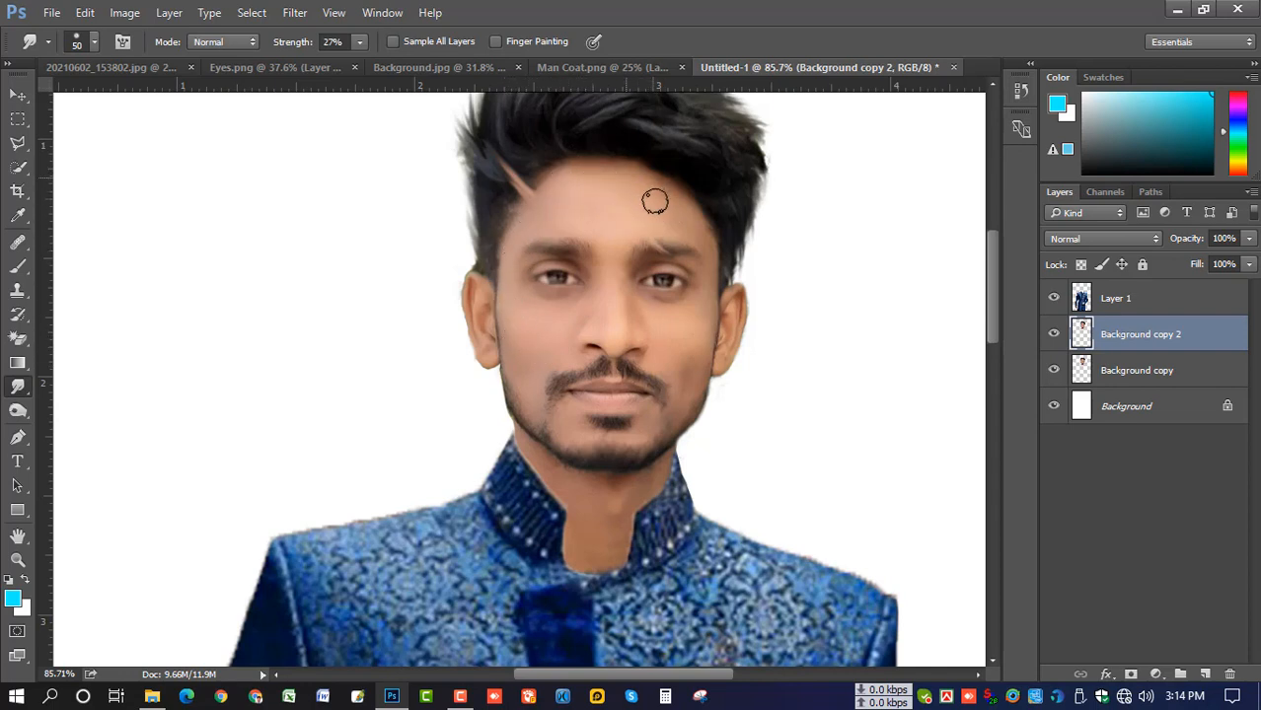
{"action": "key", "text": "bracketleft"}
{"action": "key", "text": "bracketright"}
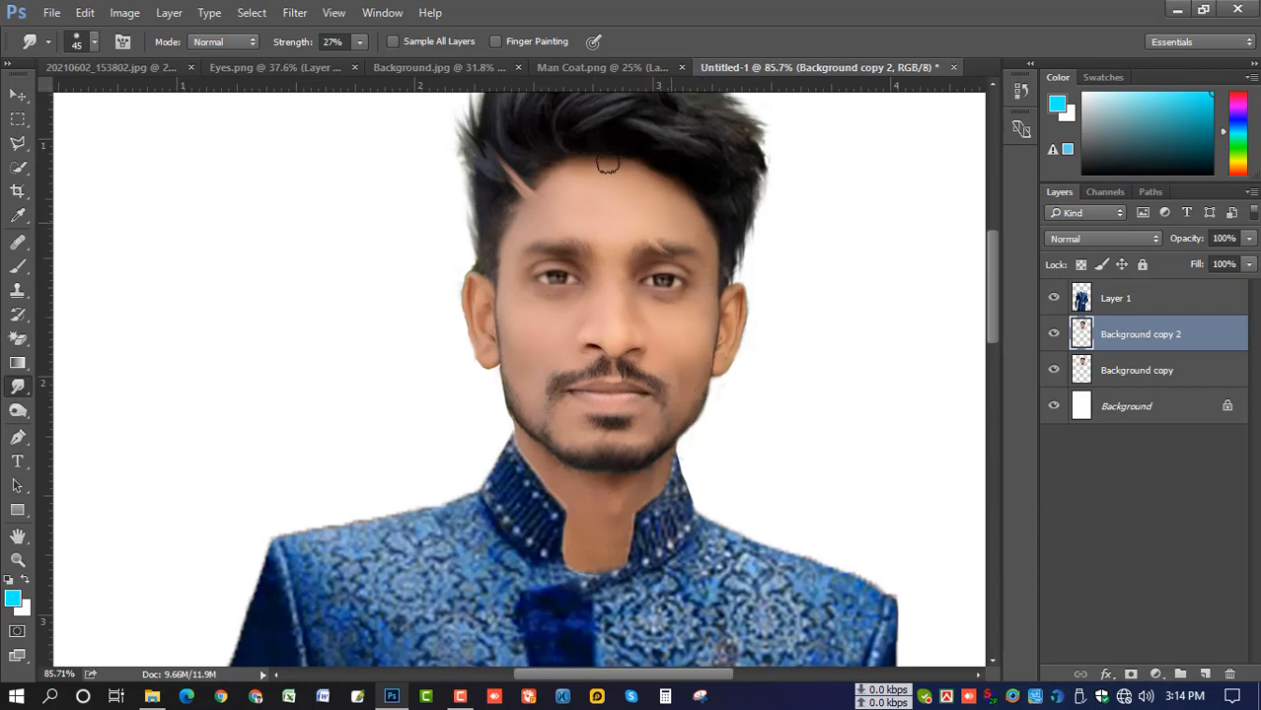
{"action": "scroll", "coordinate": [666, 286], "scroll_direction": "down", "scroll_amount": 3}
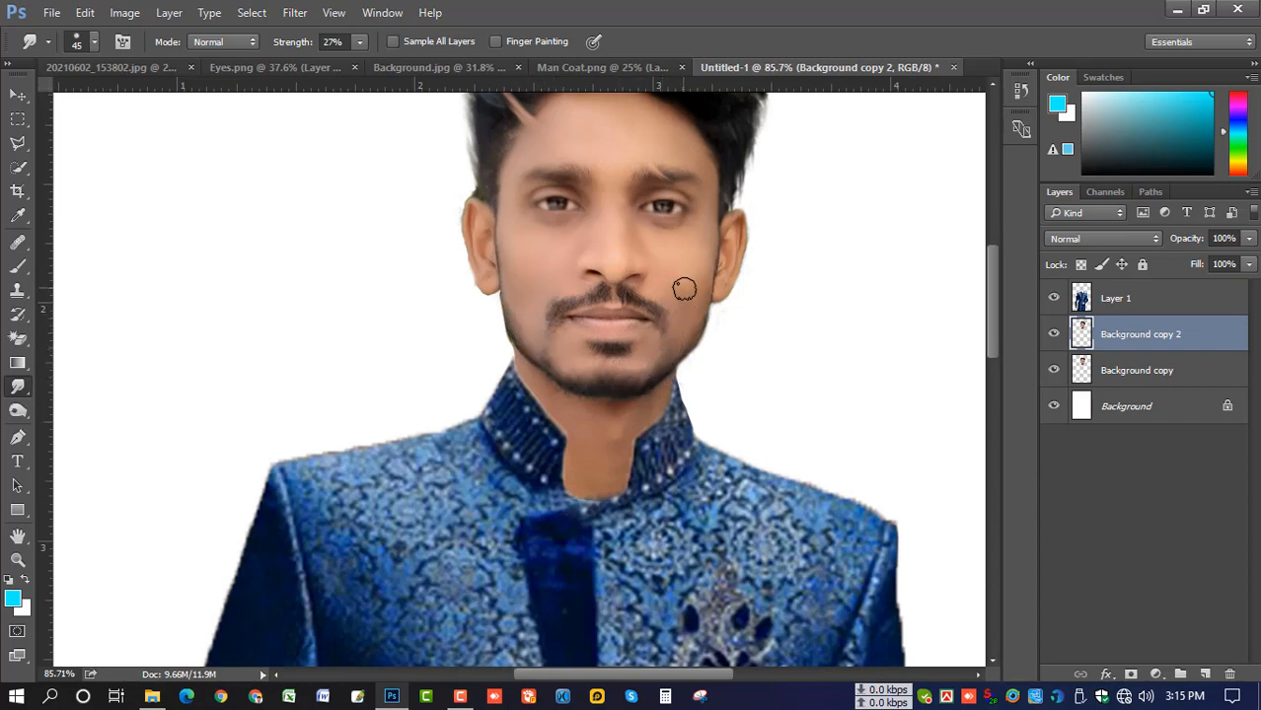
{"action": "scroll", "coordinate": [660, 316], "scroll_direction": "down", "scroll_amount": 1}
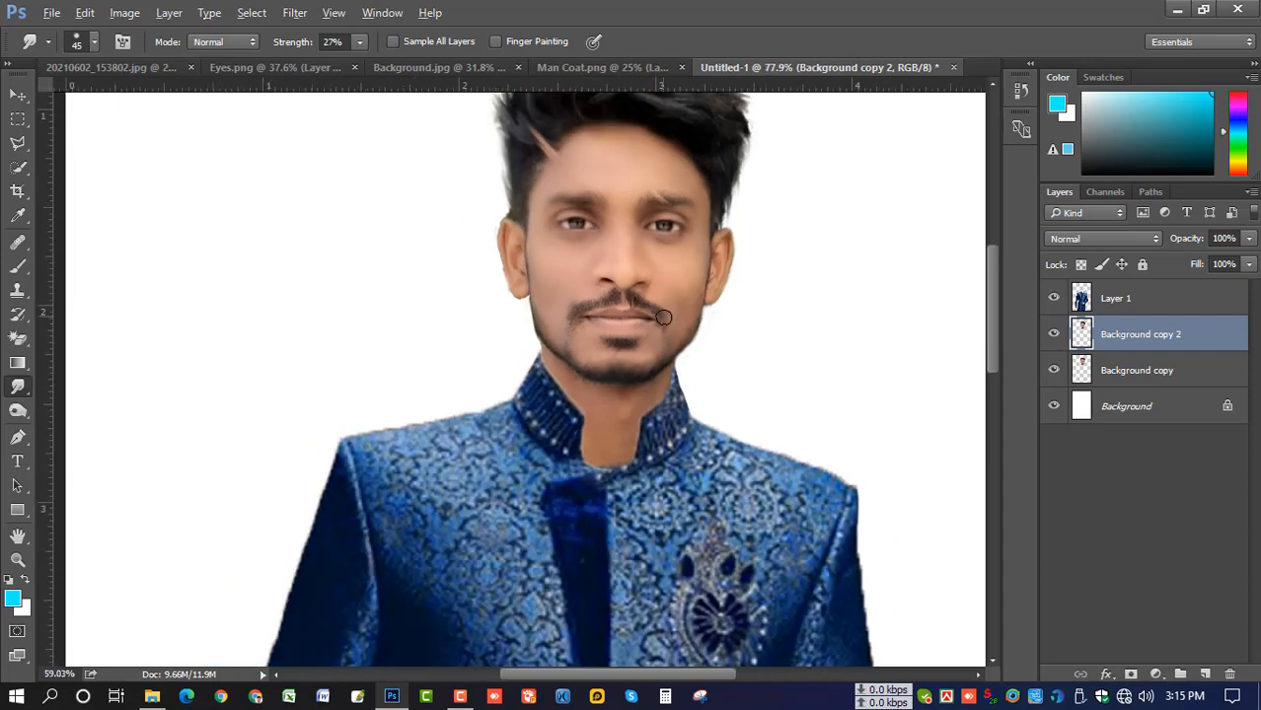
{"action": "scroll", "coordinate": [663, 317], "scroll_direction": "down", "scroll_amount": 2}
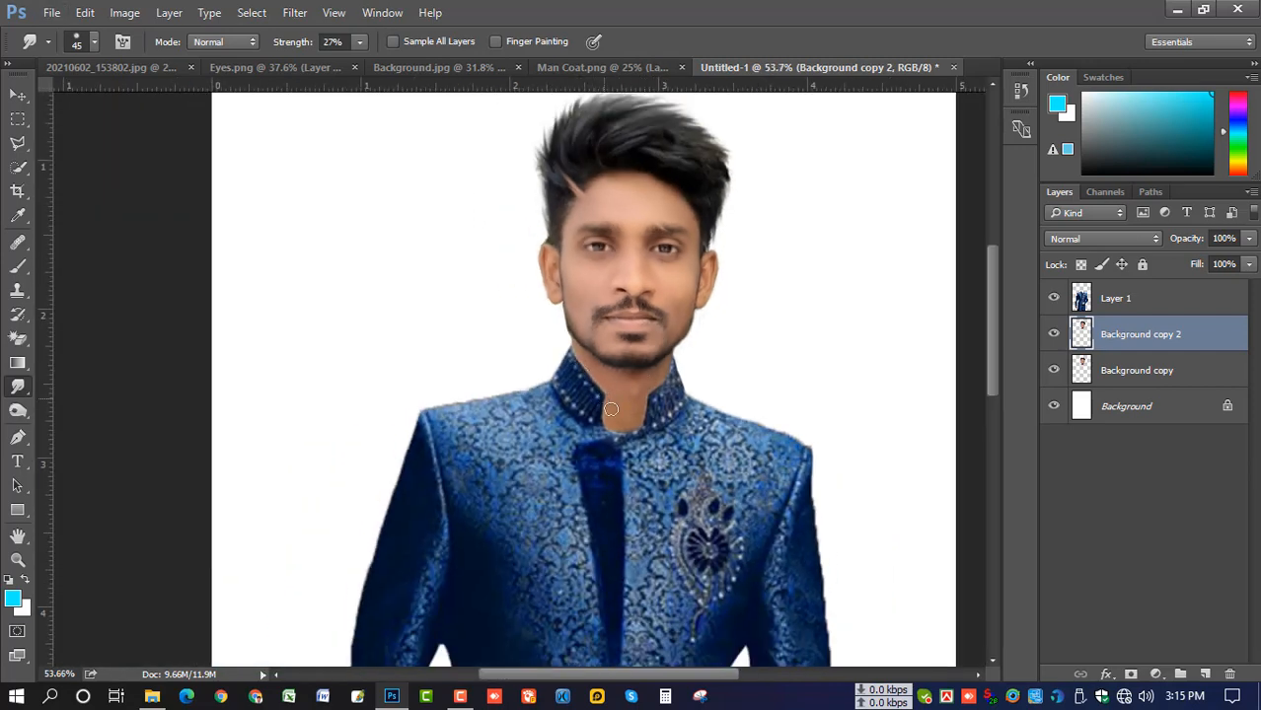
{"action": "mouse_move", "coordinate": [611, 408]}
{"action": "left_mouse_down"}
{"action": "mouse_move", "coordinate": [656, 428]}
{"action": "mouse_move", "coordinate": [661, 395]}
{"action": "mouse_move", "coordinate": [647, 397]}
{"action": "mouse_move", "coordinate": [647, 425]}
{"action": "mouse_move", "coordinate": [659, 372]}
{"action": "left_mouse_up"}
{"action": "scroll", "coordinate": [666, 367], "scroll_direction": "down", "scroll_amount": 1}
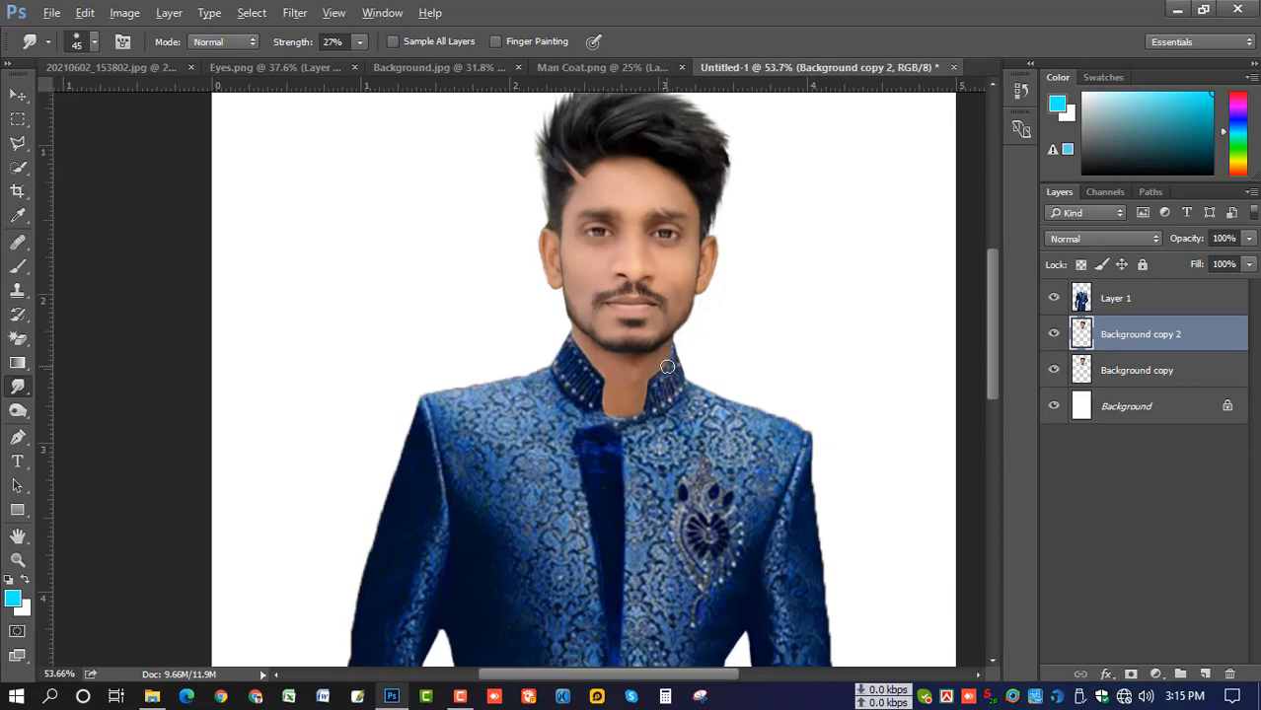
Step: Apply Selective Color to the head layer, setting Black to +15% for the Blacks
{"action": "scroll", "coordinate": [666, 367], "scroll_direction": "down", "scroll_amount": 4}
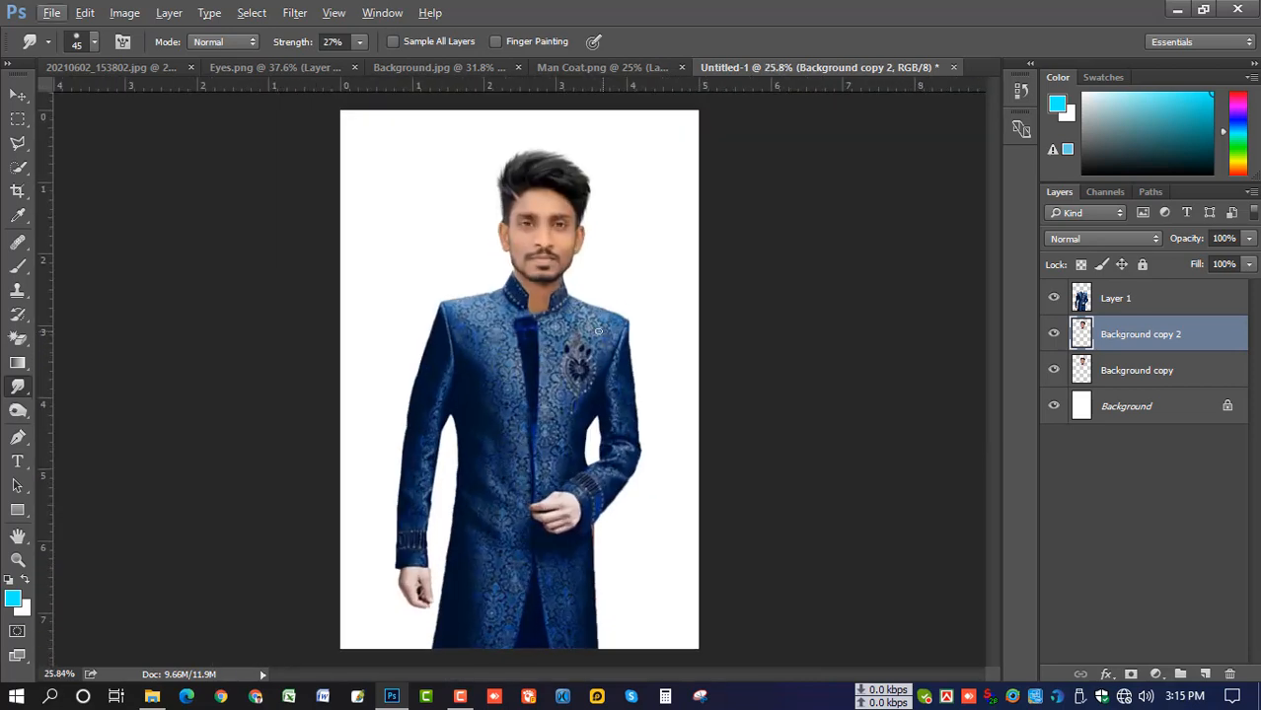
{"action": "left_click", "coordinate": [124, 12]}
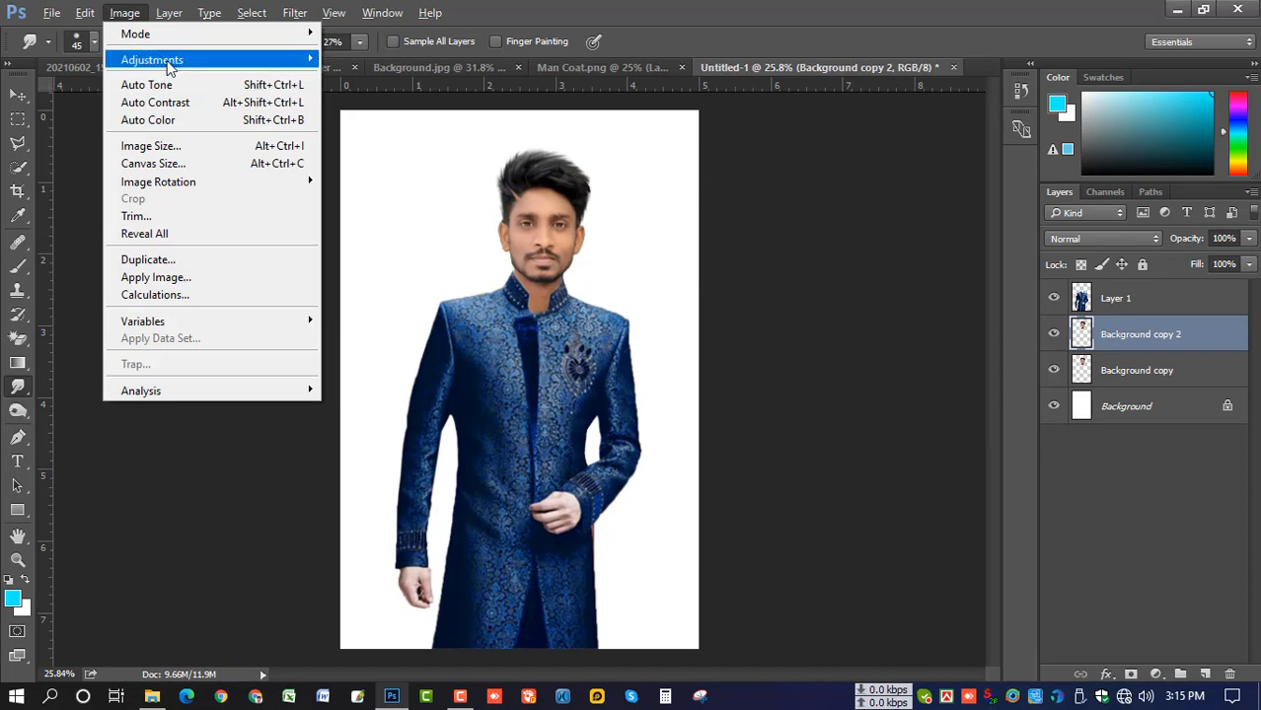
{"action": "mouse_move", "coordinate": [167, 63]}
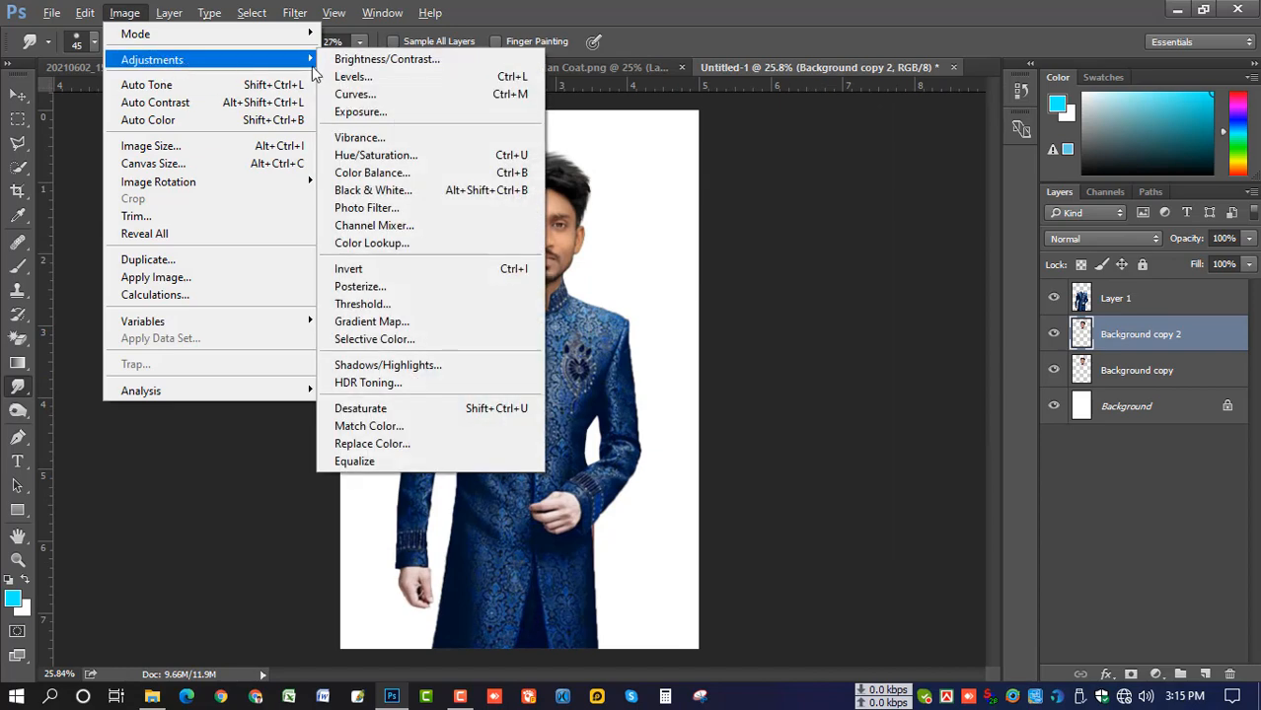
{"action": "left_click", "coordinate": [455, 344]}
{"action": "left_click", "coordinate": [955, 172]}
{"action": "left_click", "coordinate": [904, 333]}
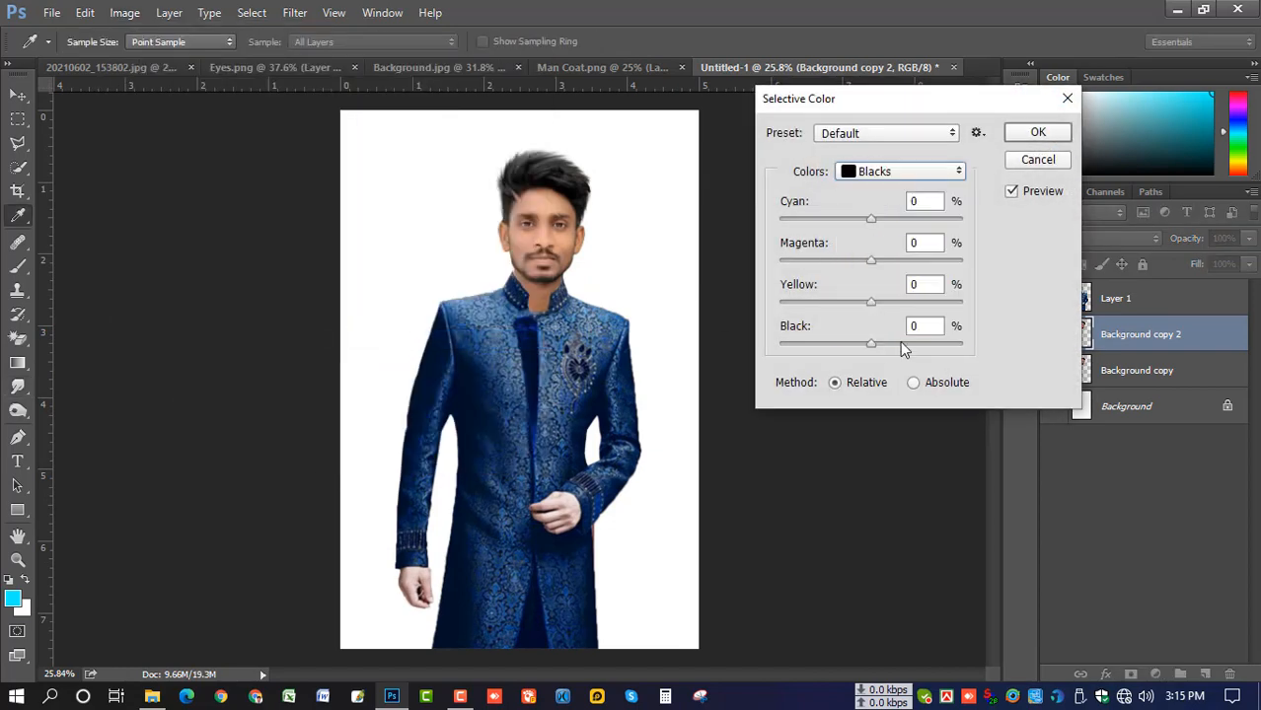
{"action": "left_click_drag", "start_coordinate": [868, 341], "coordinate": [885, 352]}
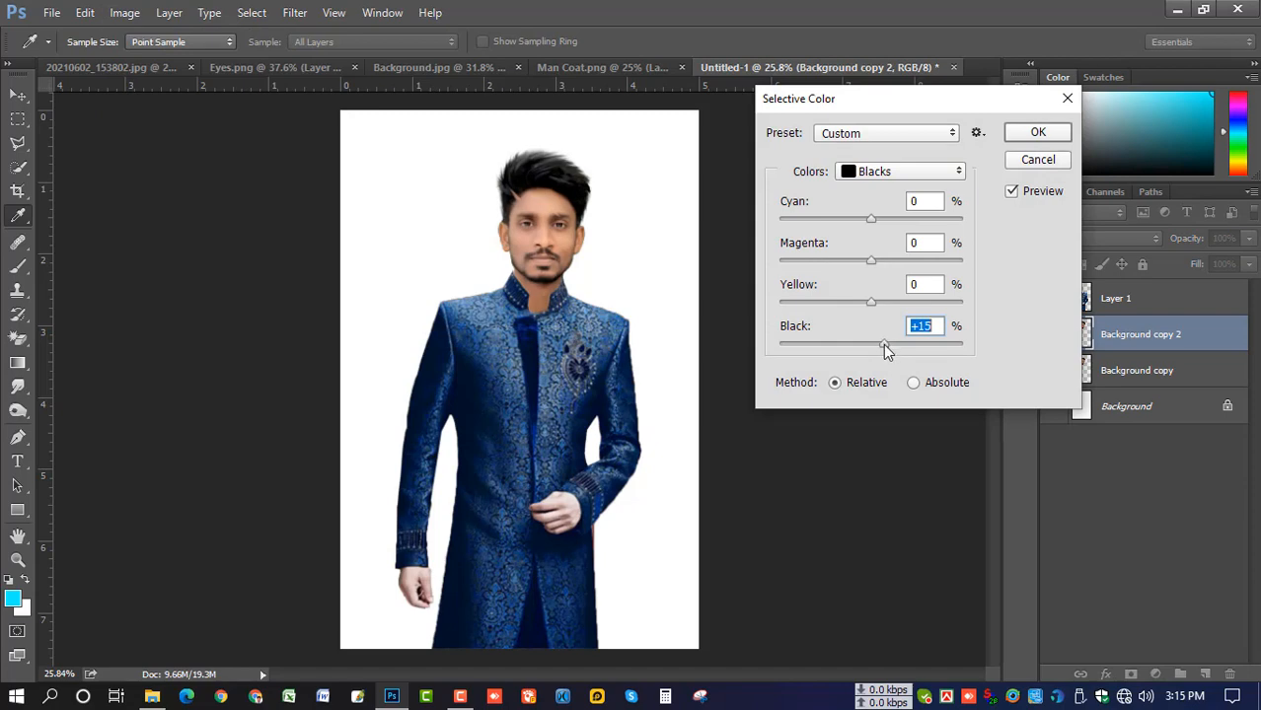
{"action": "left_click", "coordinate": [1038, 132]}
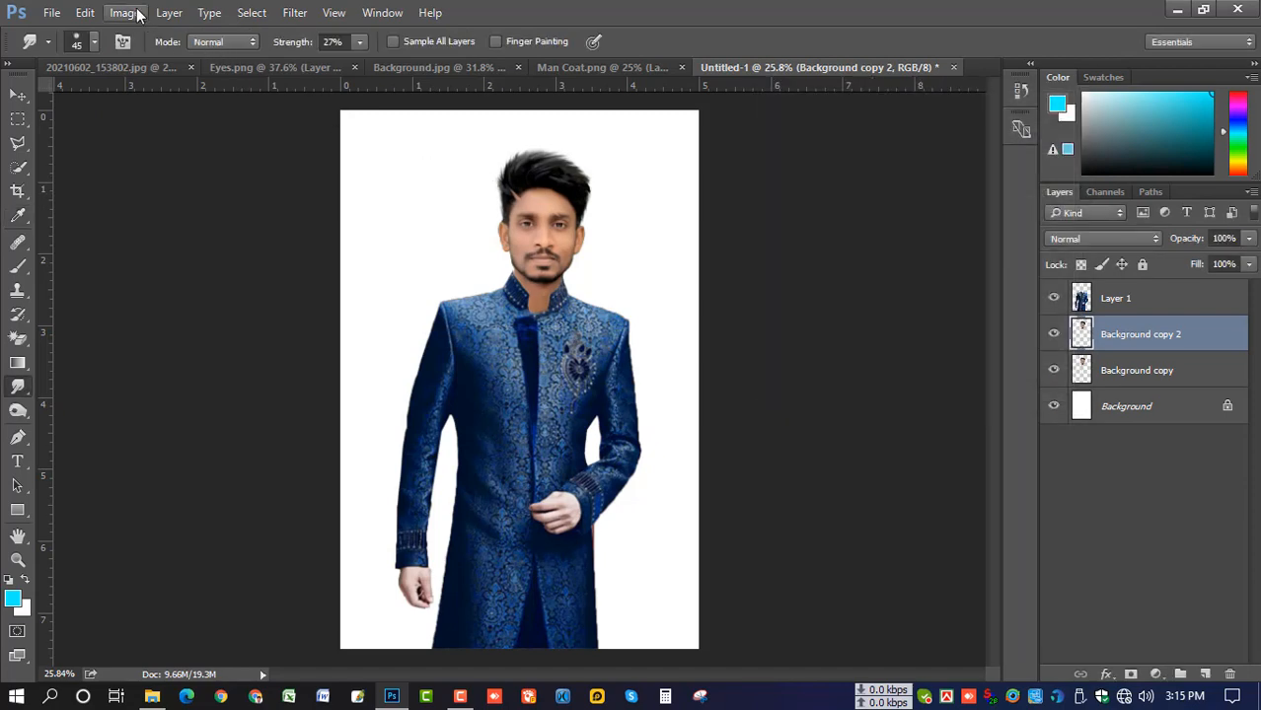
Step: Apply Brightness/Contrast to the head layer with brightness 11 and slightly raised contrast
{"action": "left_click", "coordinate": [137, 14]}
{"action": "mouse_move", "coordinate": [177, 56]}
{"action": "left_click", "coordinate": [400, 56]}
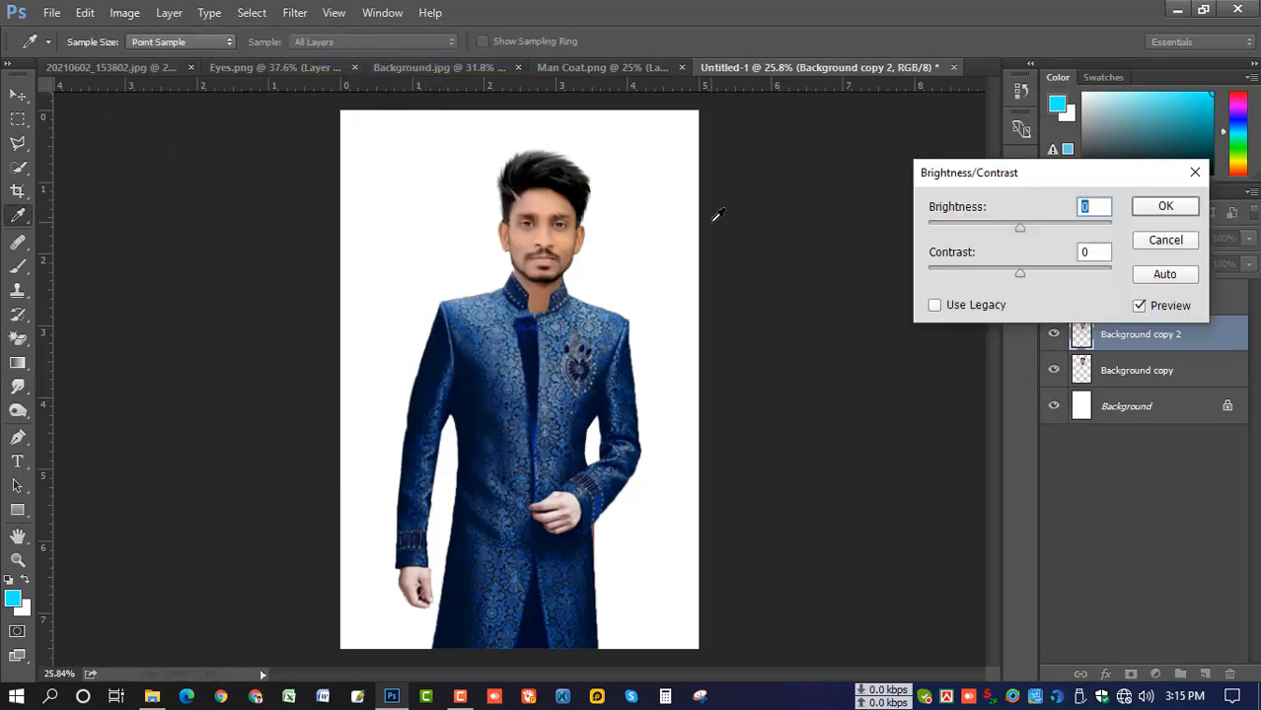
{"action": "left_click_drag", "start_coordinate": [1020, 229], "coordinate": [1026, 228]}
{"action": "left_click", "coordinate": [1021, 275]}
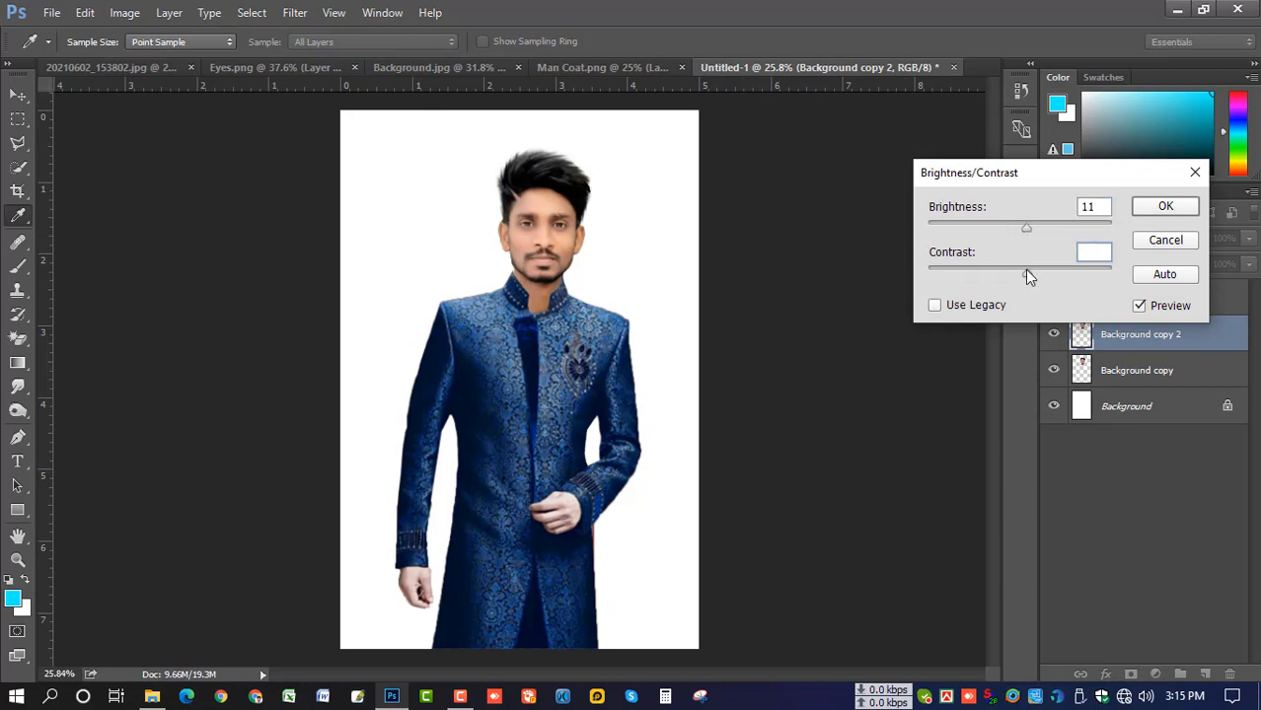
{"action": "left_click_drag", "start_coordinate": [1027, 275], "coordinate": [1032, 273]}
{"action": "left_click", "coordinate": [1164, 206]}
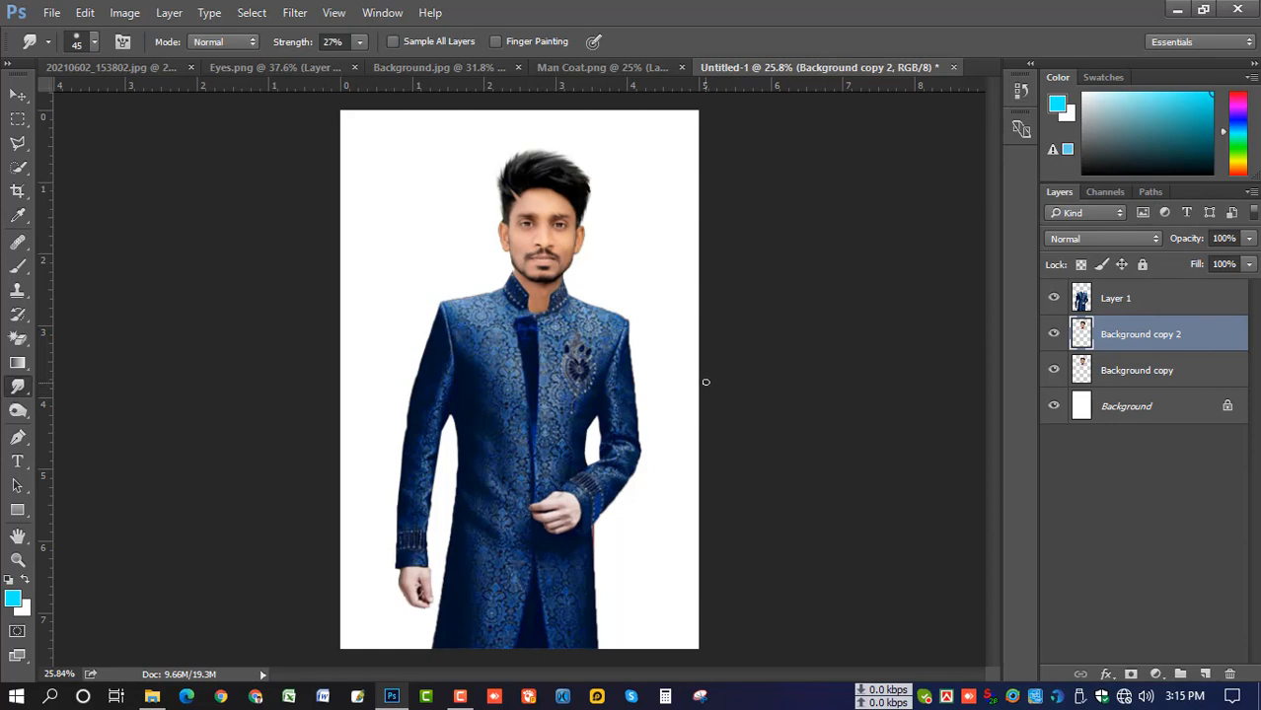
Step: Adjust the head layer's midtones with Color Balance, shifting them toward blue
{"action": "left_click", "coordinate": [124, 12]}
{"action": "mouse_move", "coordinate": [197, 59]}
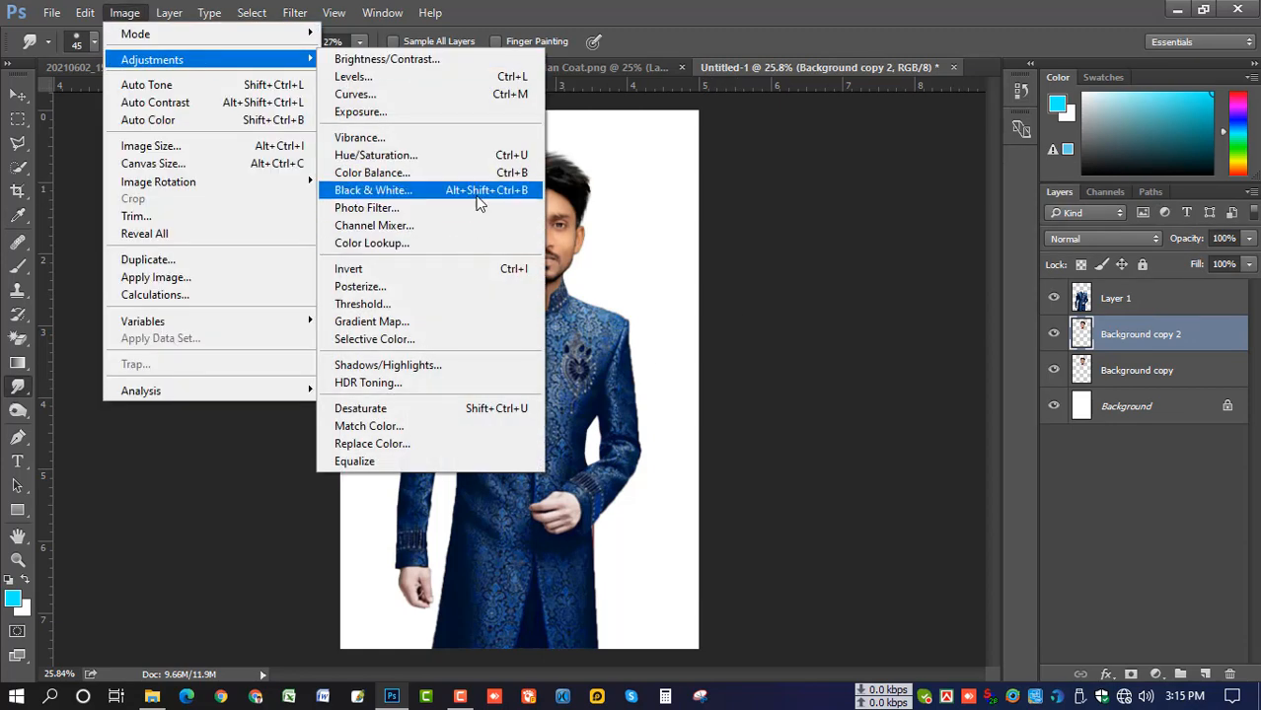
{"action": "left_click", "coordinate": [515, 173]}
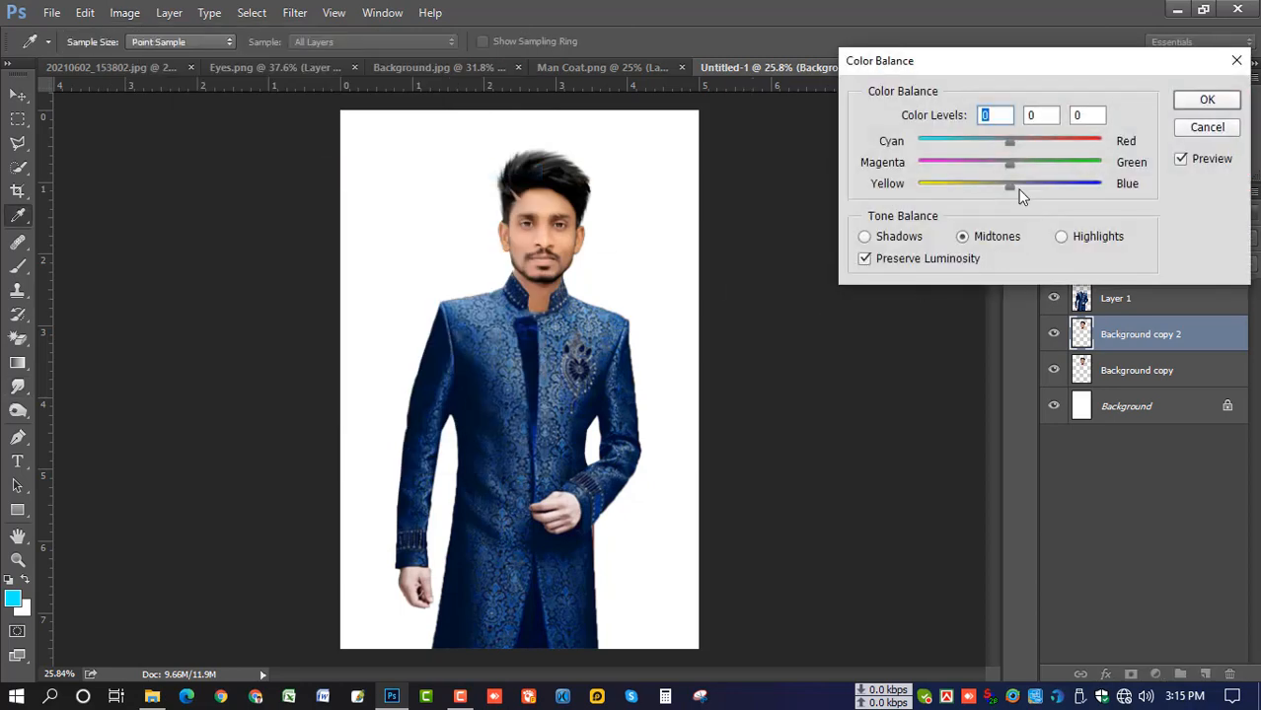
{"action": "left_click_drag", "start_coordinate": [1001, 142], "coordinate": [1000, 142]}
{"action": "left_click_drag", "start_coordinate": [1011, 187], "coordinate": [1022, 188]}
{"action": "left_click", "coordinate": [1206, 100]}
{"action": "key", "text": "r"}
Step: Raise the contrast of the coat on Layer 1 to 38 with Brightness/Contrast
{"action": "left_click", "coordinate": [1154, 298]}
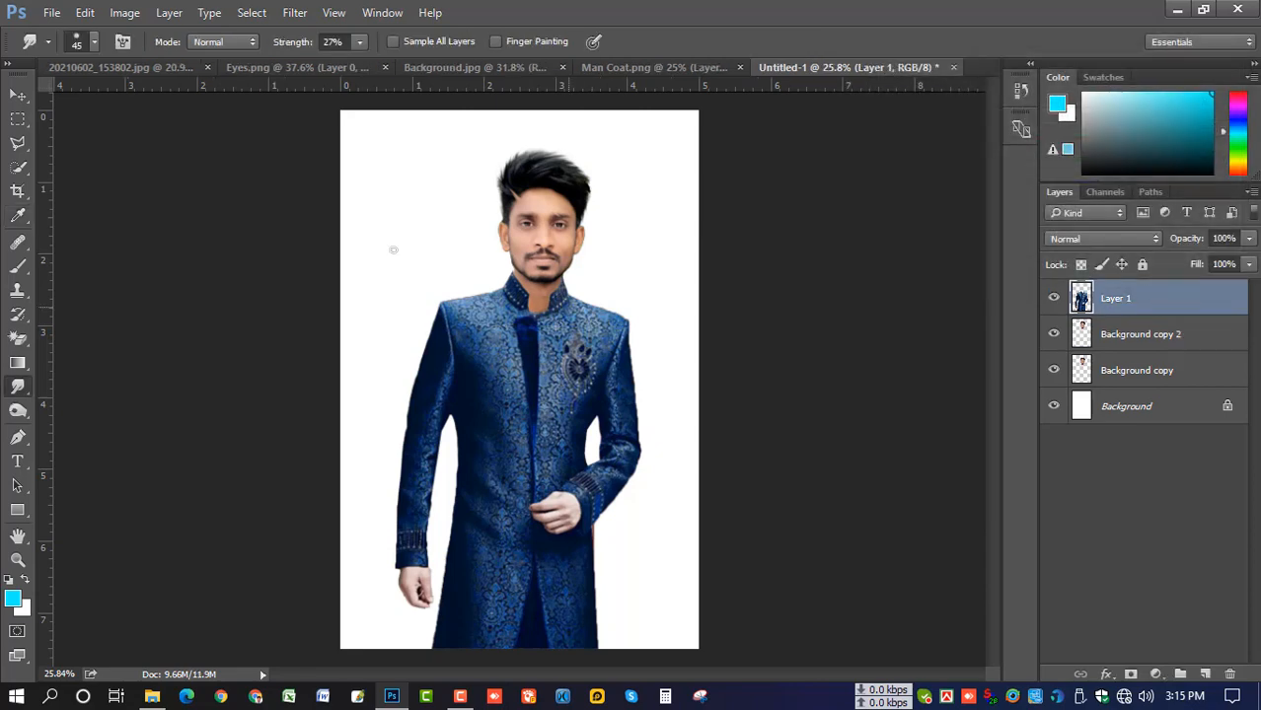
{"action": "left_click", "coordinate": [125, 12]}
{"action": "mouse_move", "coordinate": [148, 56]}
{"action": "left_click", "coordinate": [394, 59]}
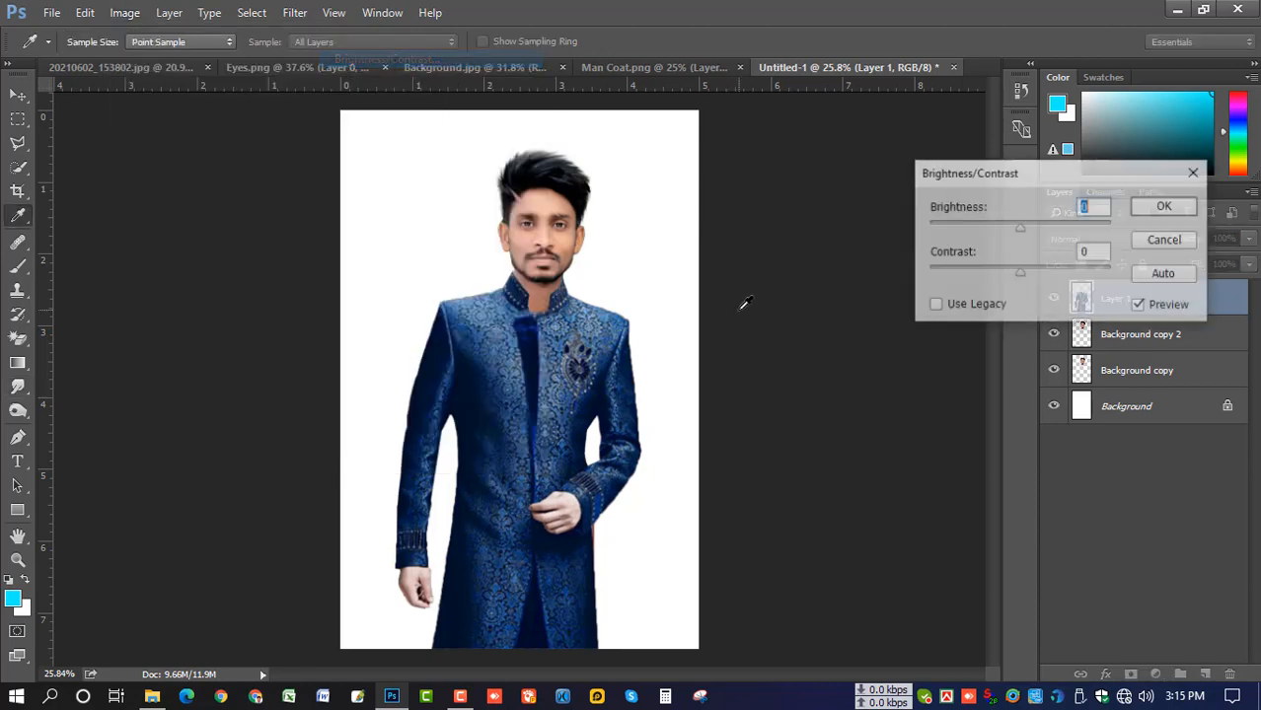
{"action": "left_click_drag", "start_coordinate": [1021, 277], "coordinate": [1053, 277]}
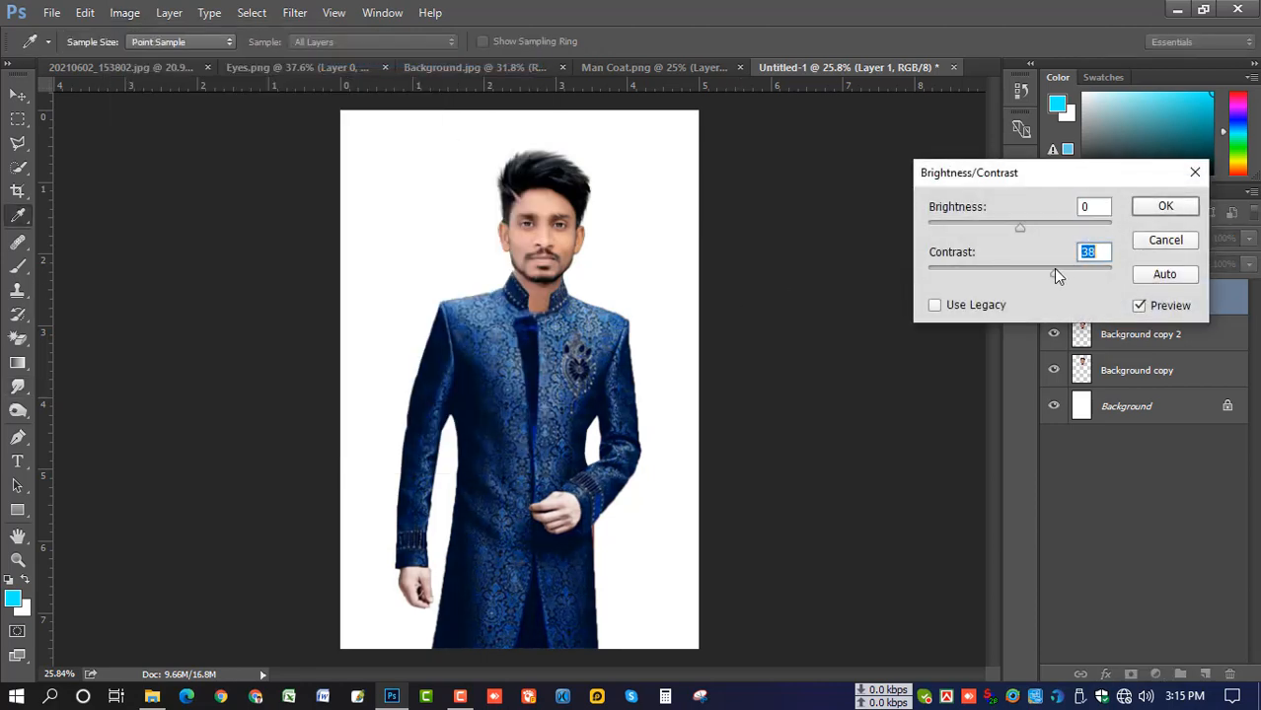
{"action": "left_click", "coordinate": [1161, 211]}
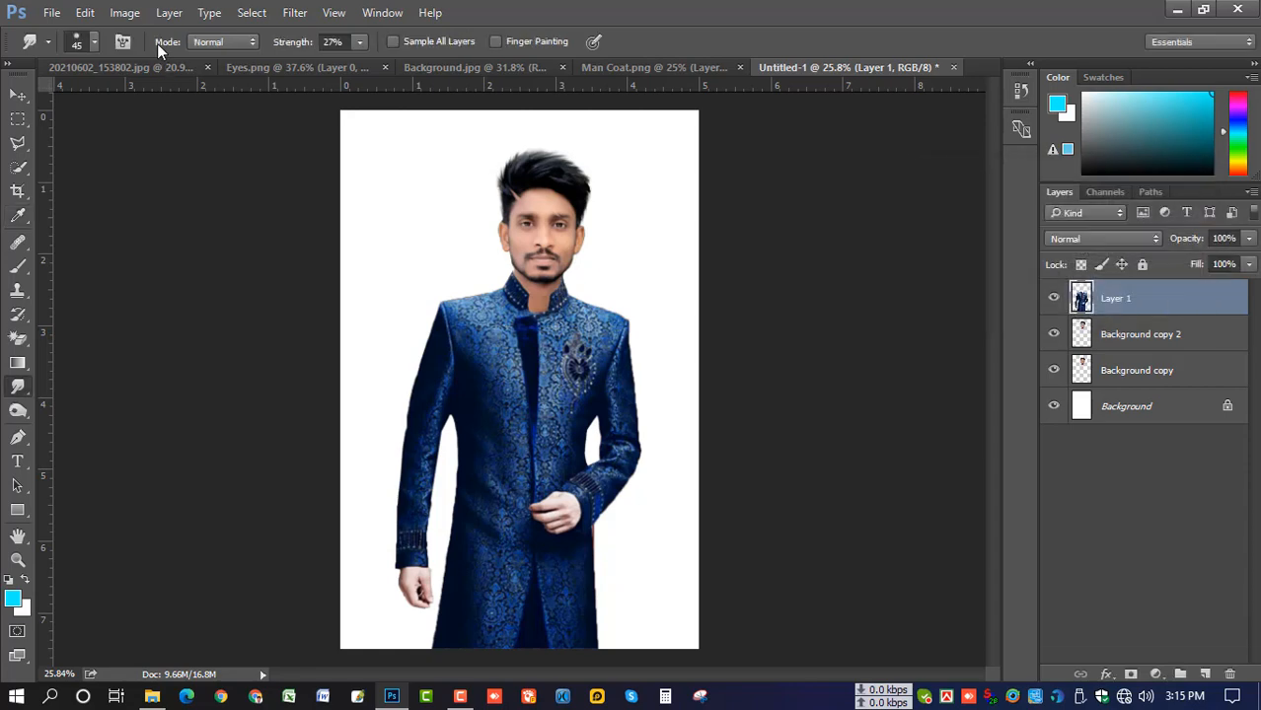
Step: Apply Color Balance to the coat's midtones with color levels +28, +3 and +12
{"action": "left_click", "coordinate": [128, 12]}
{"action": "mouse_move", "coordinate": [172, 61]}
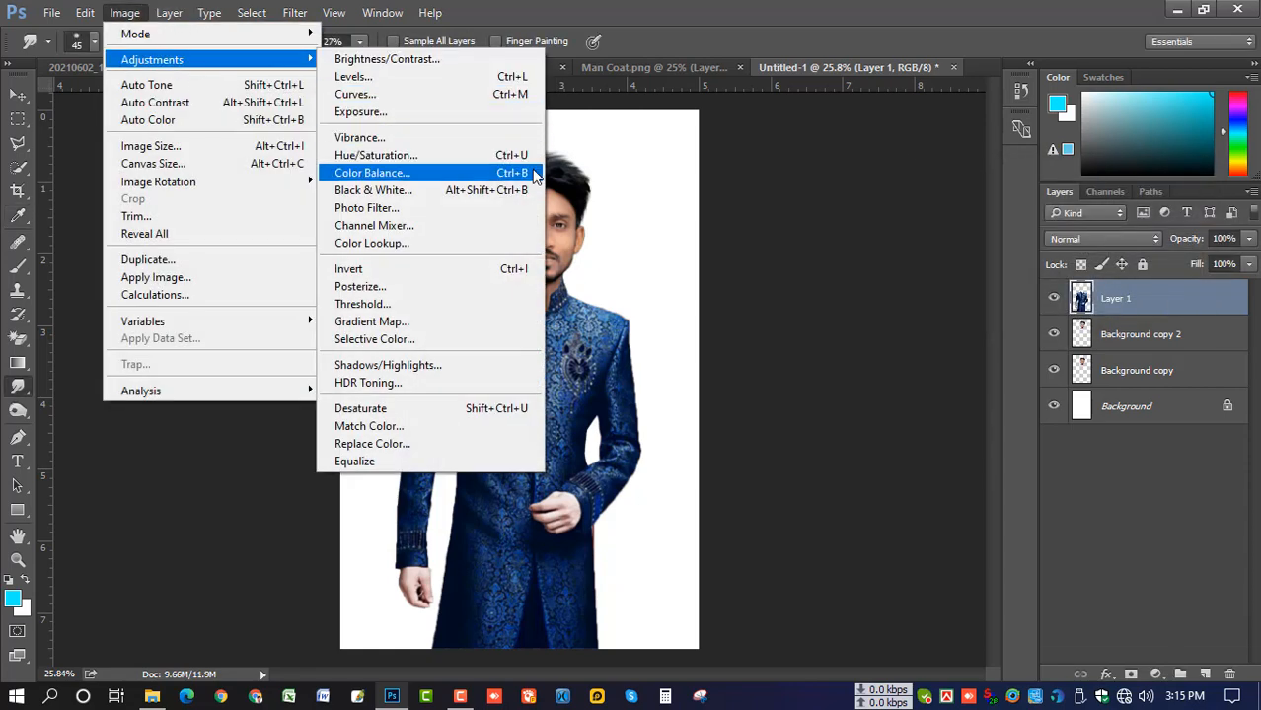
{"action": "left_click", "coordinate": [372, 172]}
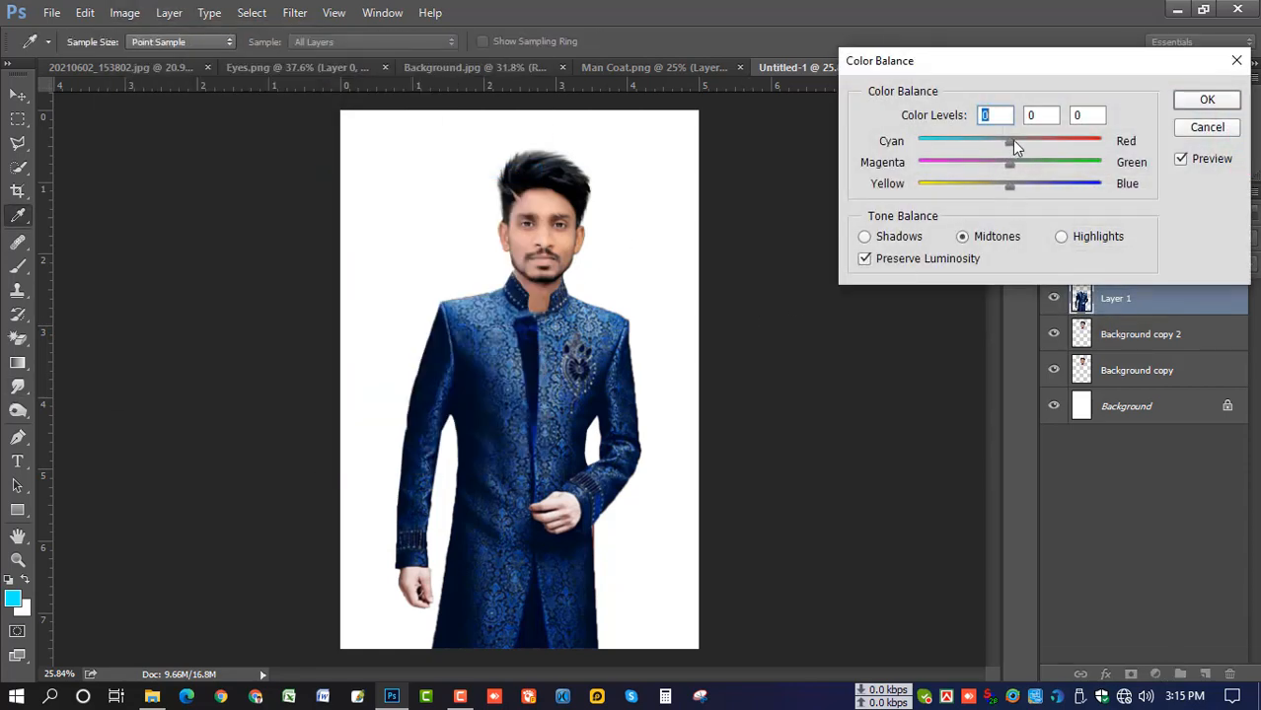
{"action": "left_click_drag", "start_coordinate": [1010, 143], "coordinate": [1038, 145]}
{"action": "mouse_move", "coordinate": [1008, 189]}
{"action": "left_mouse_down"}
{"action": "mouse_move", "coordinate": [1027, 183]}
{"action": "mouse_move", "coordinate": [1010, 169]}
{"action": "left_mouse_up"}
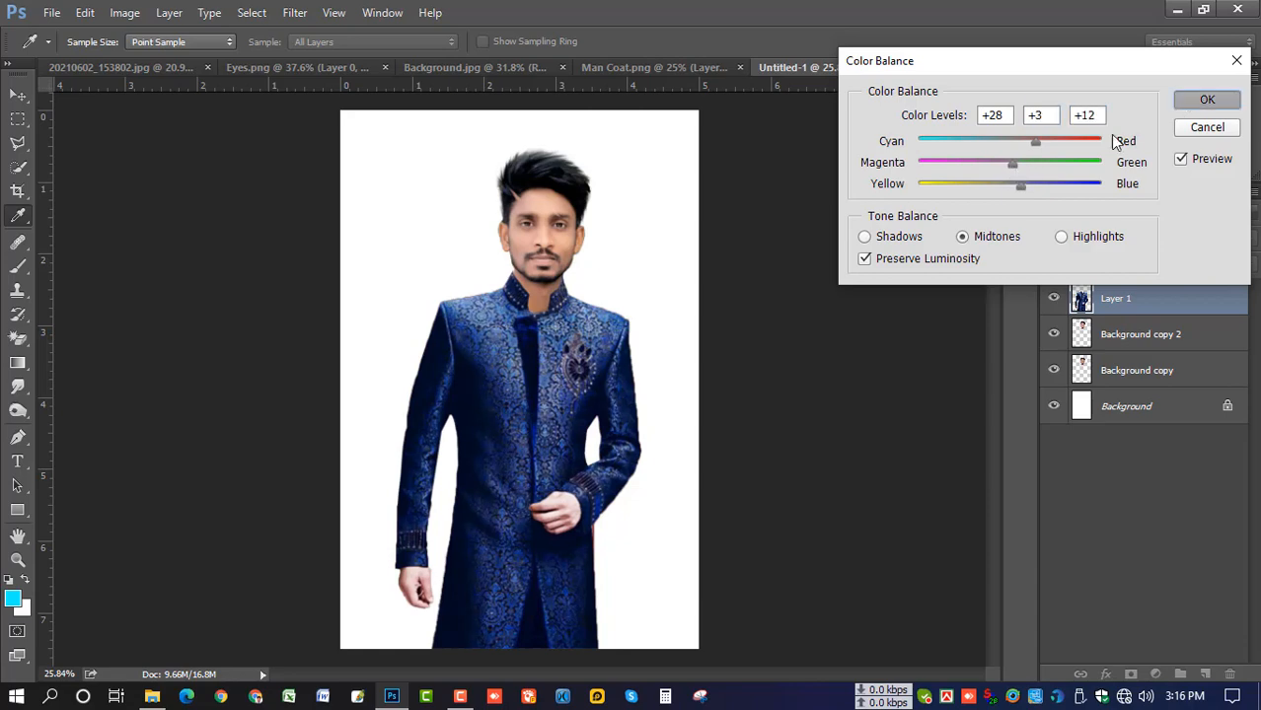
{"action": "left_click", "coordinate": [1207, 100]}
{"action": "key", "text": "o"}
Step: Select the skin of both hands on the coat layer with the Magic Wand
{"action": "scroll", "coordinate": [595, 452], "scroll_direction": "up", "scroll_amount": 3}
{"action": "scroll", "coordinate": [595, 452], "scroll_direction": "down", "scroll_amount": 2}
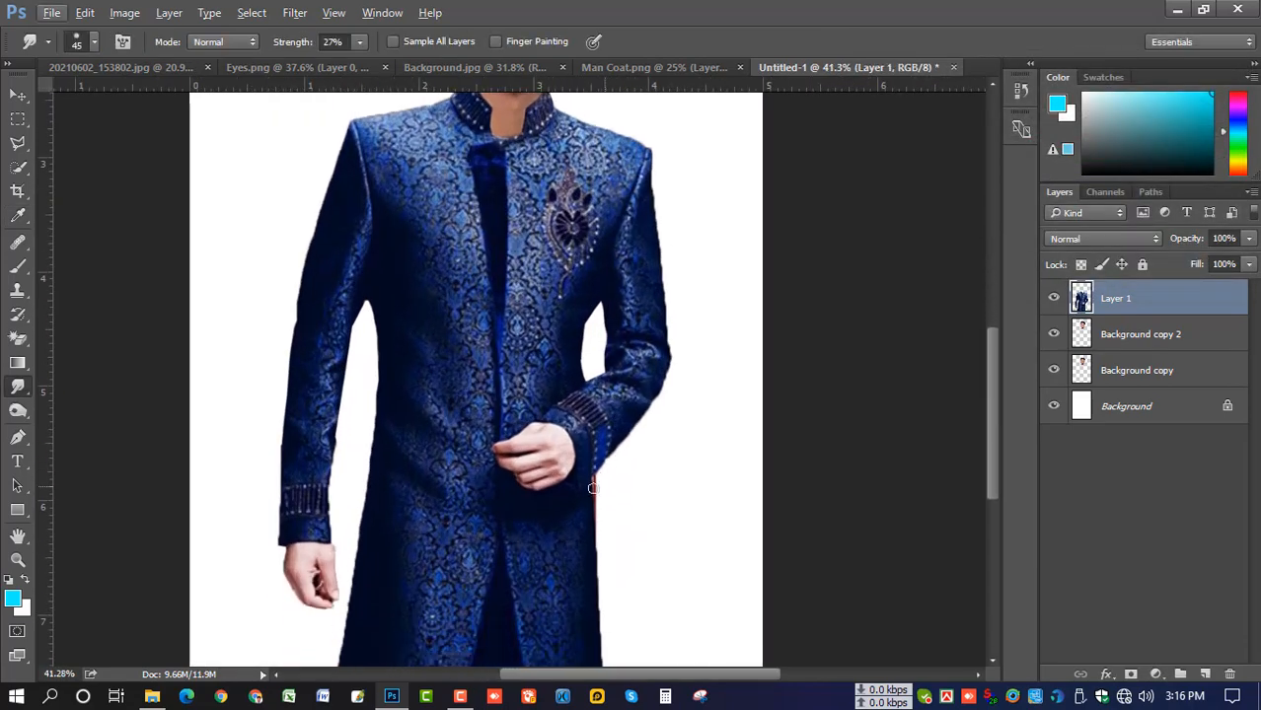
{"action": "left_click_drag", "start_coordinate": [18, 168], "coordinate": [85, 185]}
{"action": "left_click", "coordinate": [543, 434]}
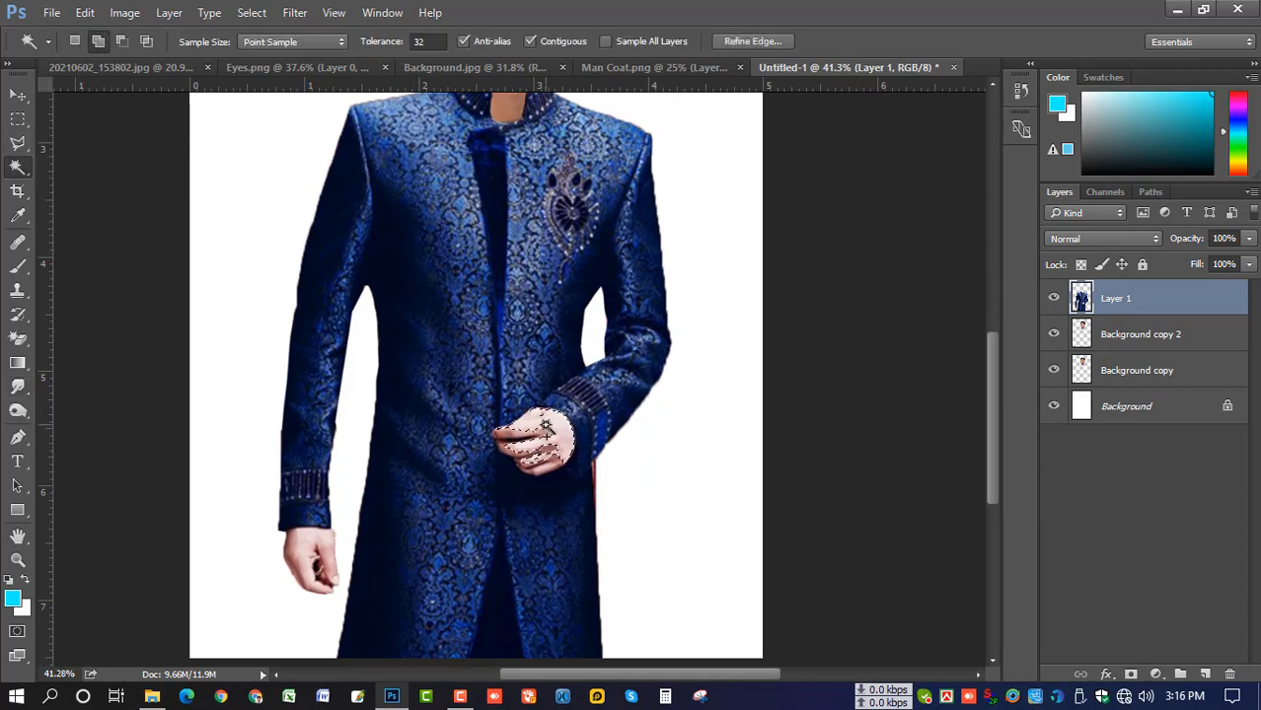
{"action": "left_click", "coordinate": [289, 551], "text": "shift"}
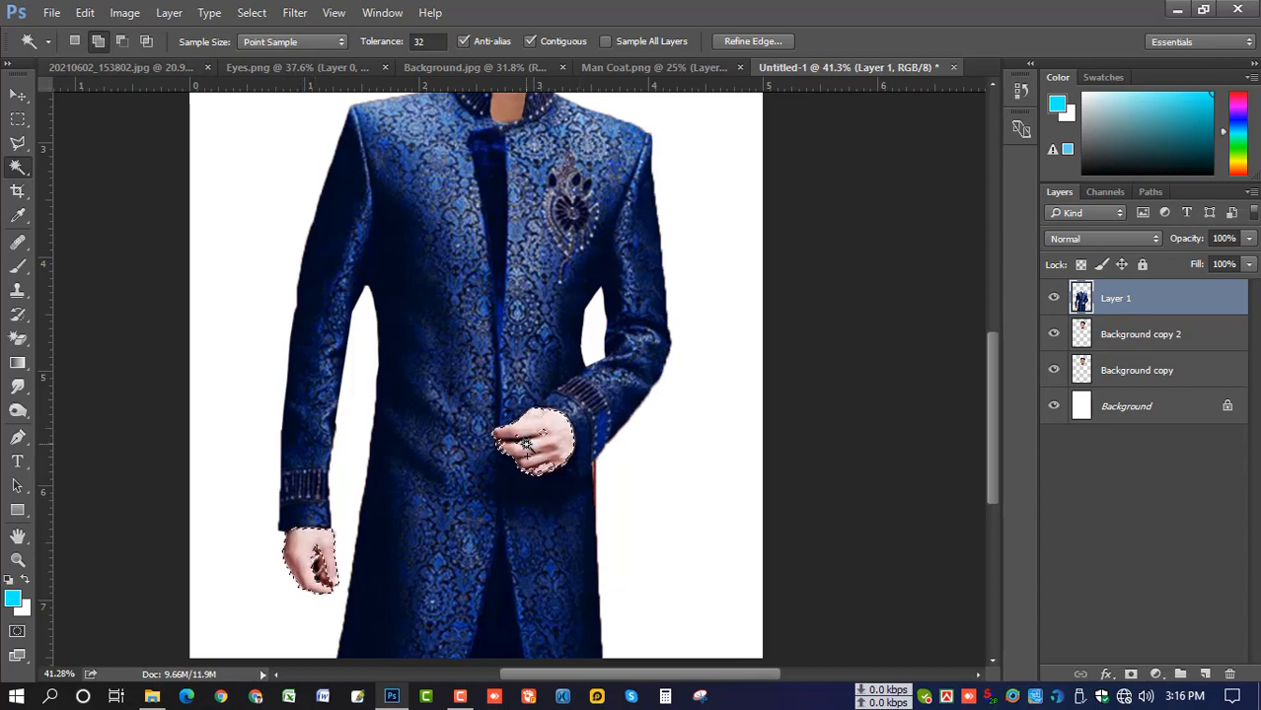
Step: Feather the hand selection with a radius of 10 pixels
{"action": "right_click", "coordinate": [542, 444]}
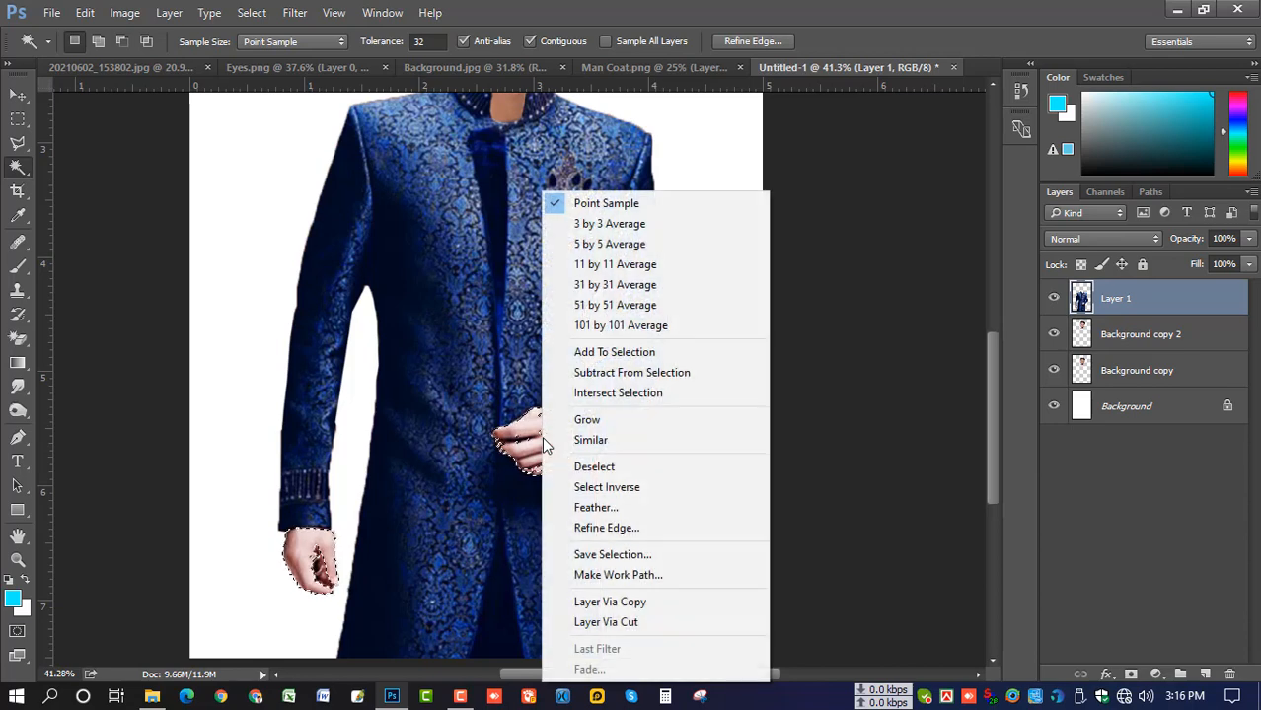
{"action": "left_click", "coordinate": [631, 508]}
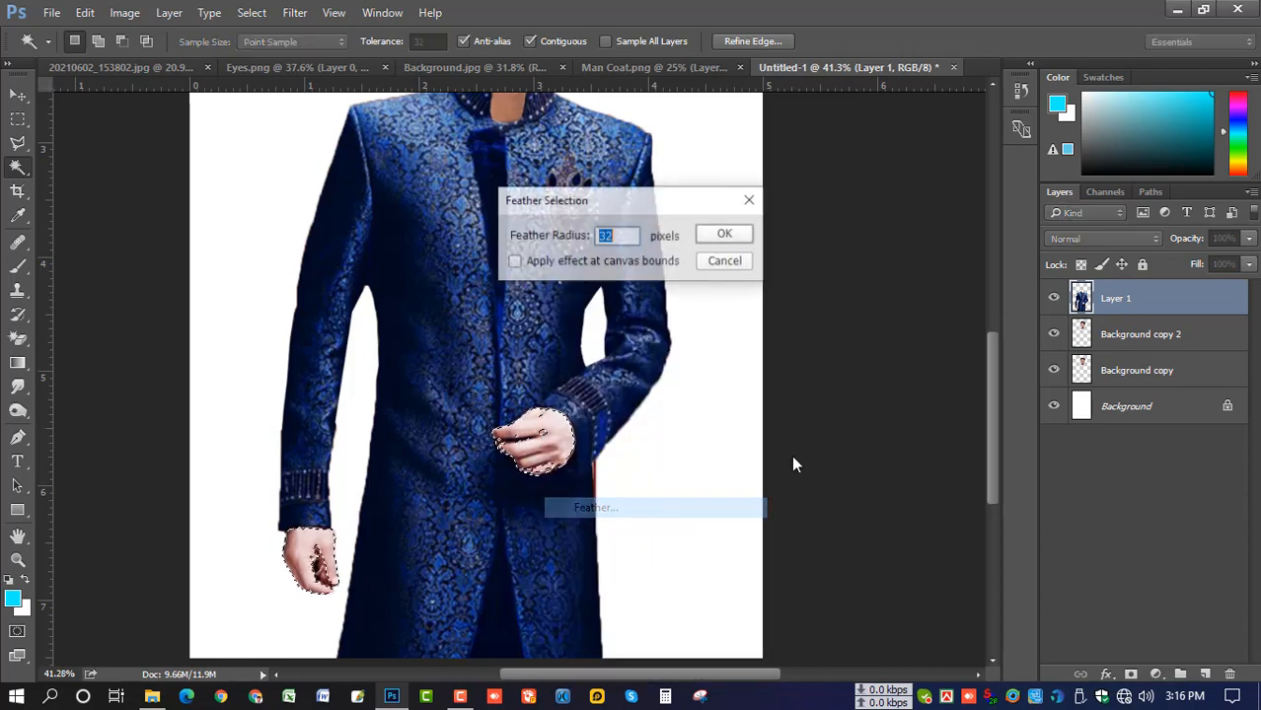
{"action": "type", "text": "10"}
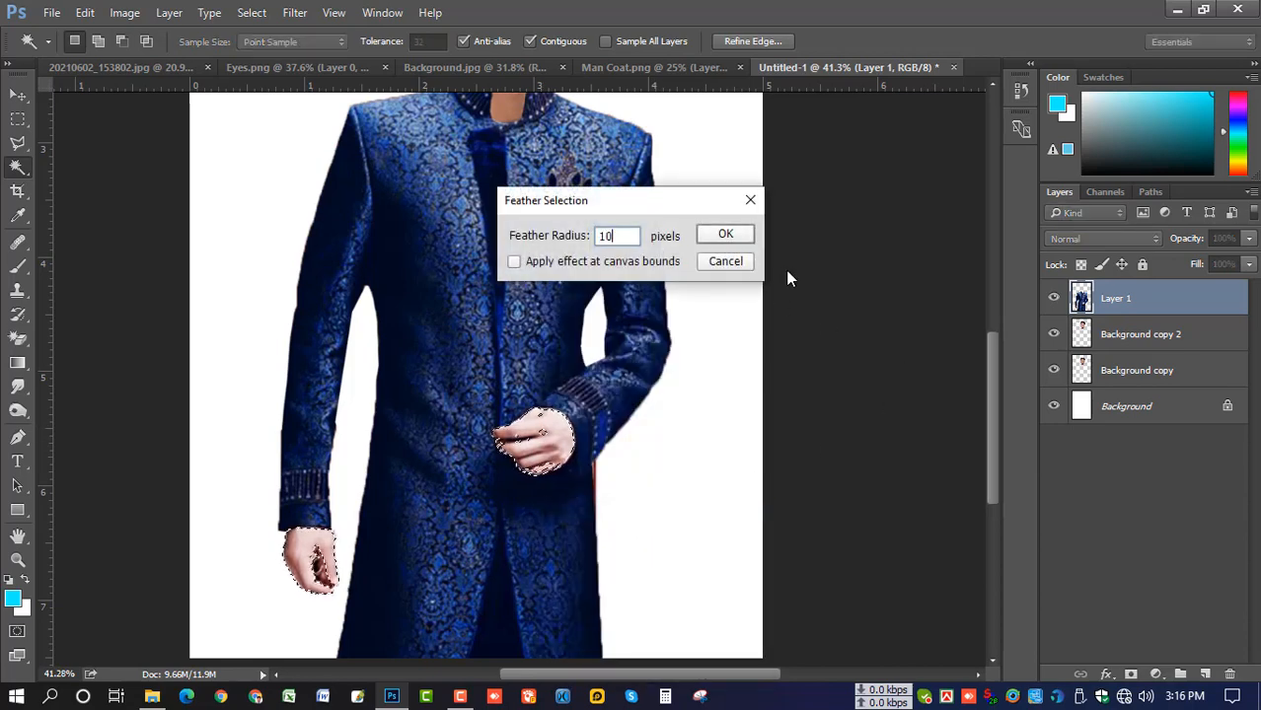
{"action": "left_click", "coordinate": [735, 237]}
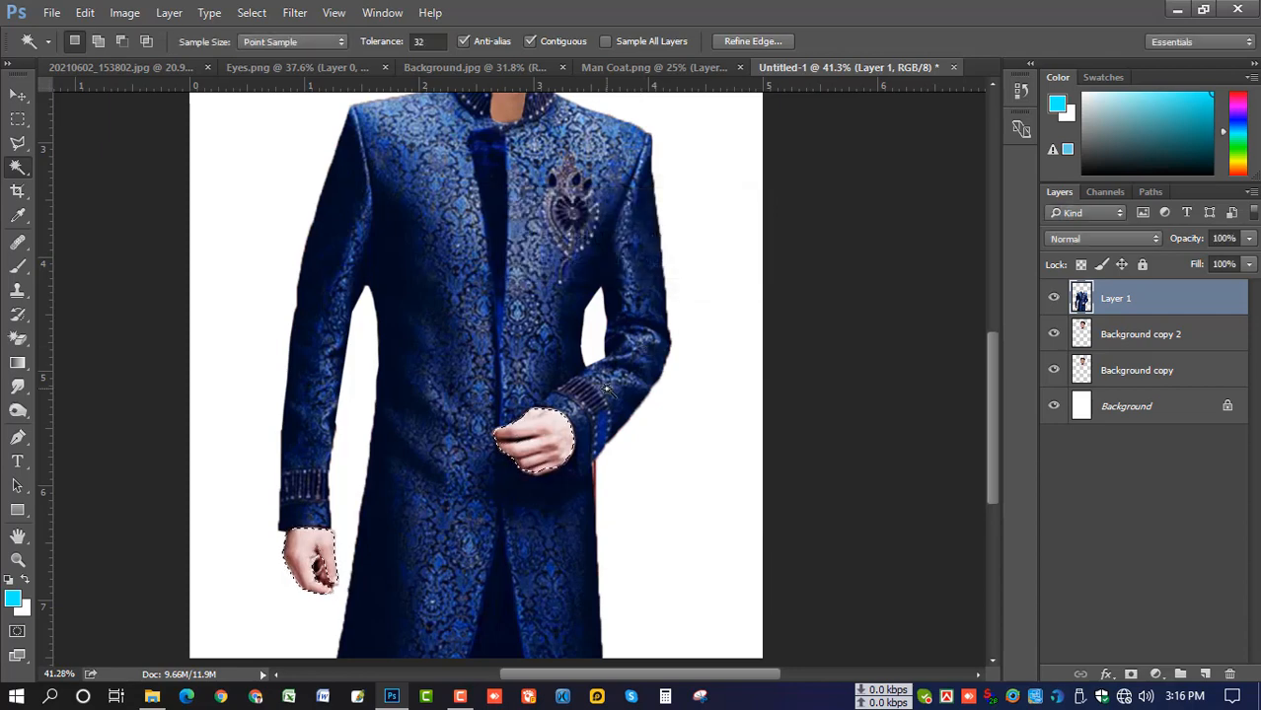
Step: Adjust the midtones and highlights of the selected hands with Color Balance, and clear the selection
{"action": "scroll", "coordinate": [606, 391], "scroll_direction": "down", "scroll_amount": 1}
{"action": "key", "text": "alt"}
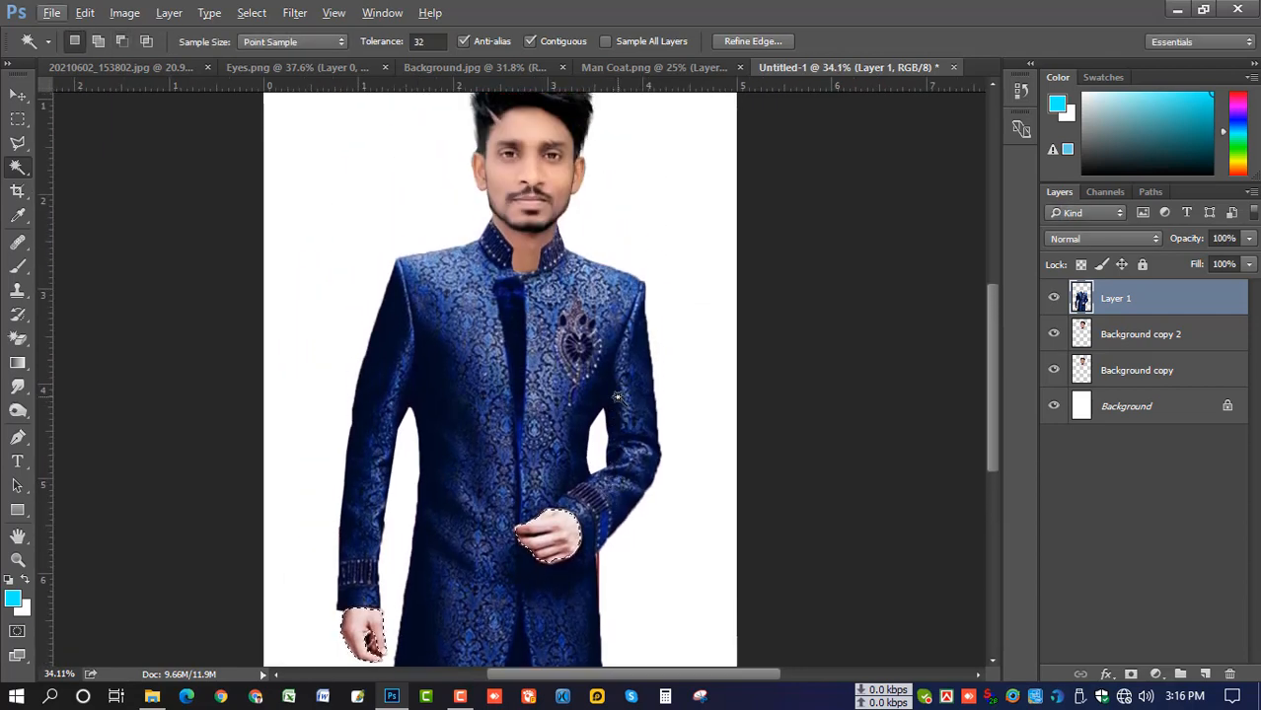
{"action": "left_click", "coordinate": [124, 12]}
{"action": "mouse_move", "coordinate": [158, 61]}
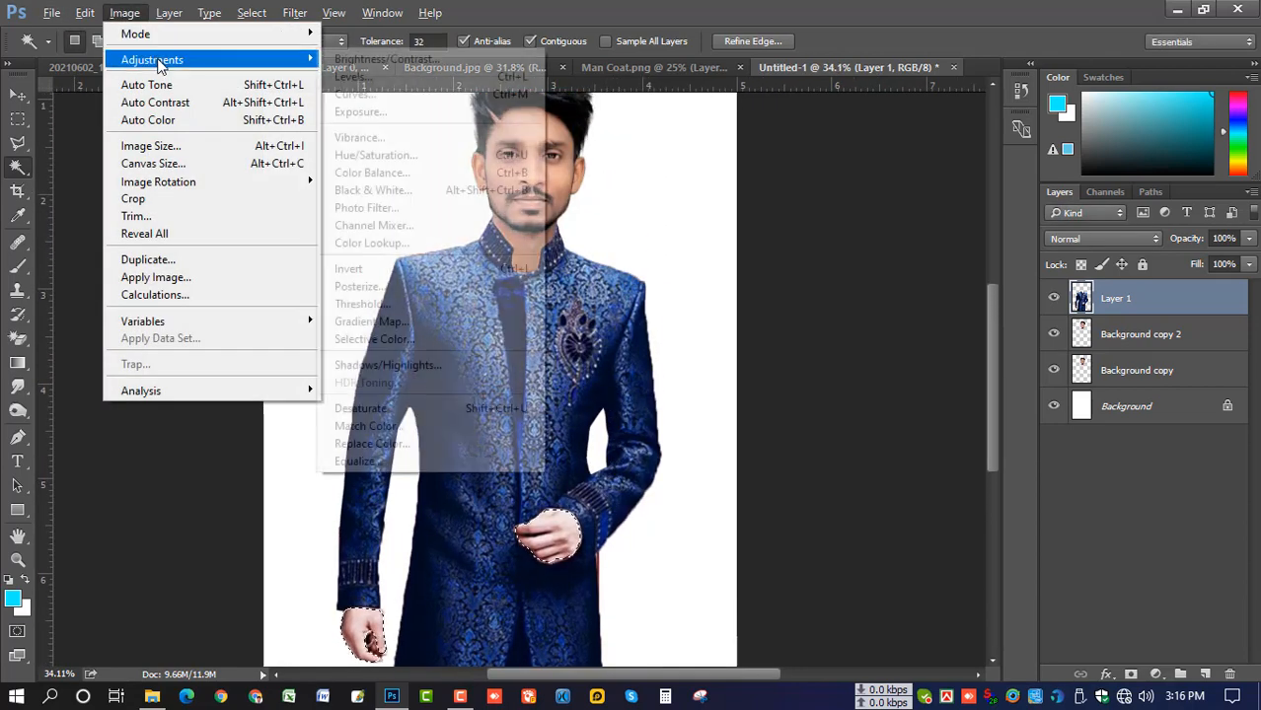
{"action": "left_click", "coordinate": [479, 174]}
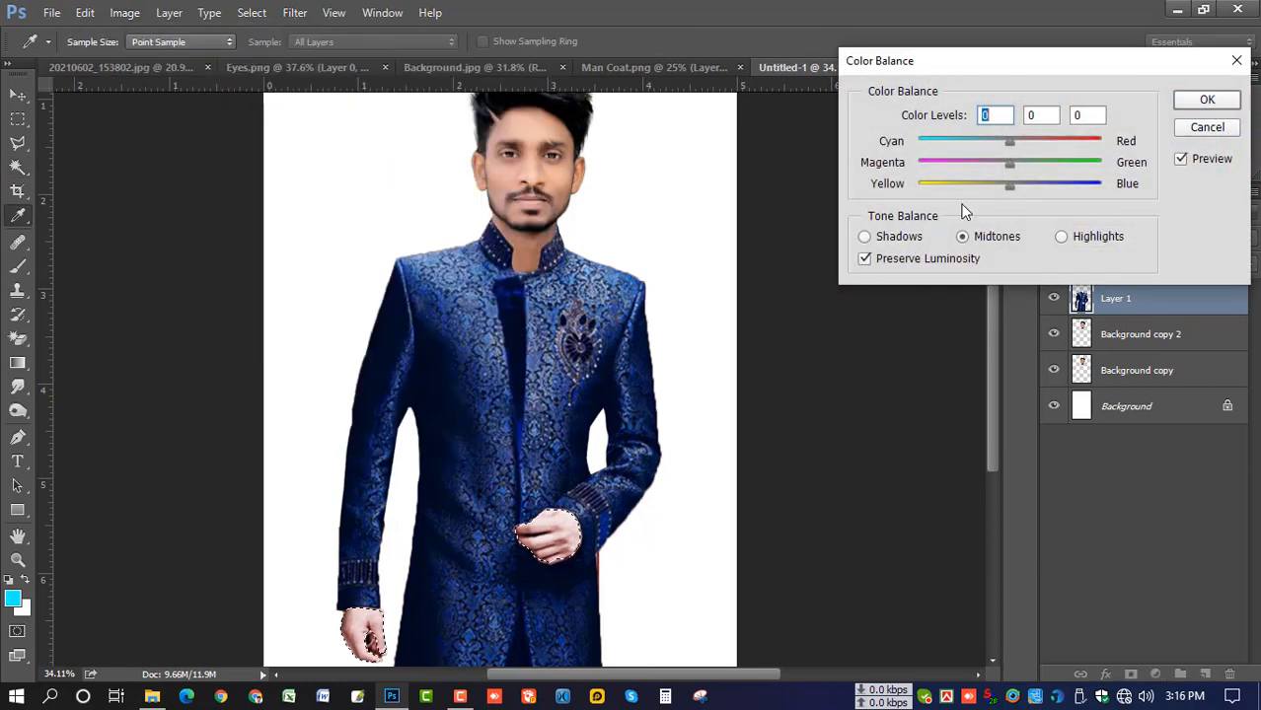
{"action": "left_click_drag", "start_coordinate": [1008, 140], "coordinate": [1014, 193]}
{"action": "left_click", "coordinate": [1060, 237]}
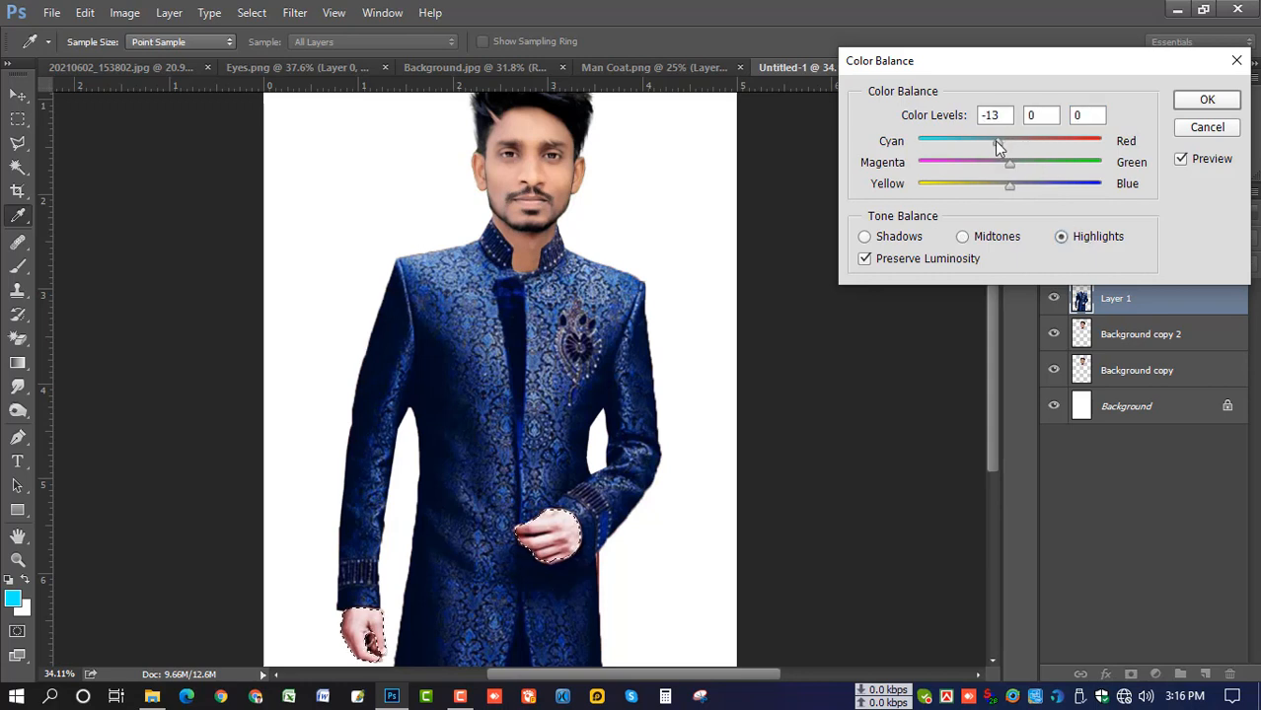
{"action": "left_click_drag", "start_coordinate": [1035, 143], "coordinate": [1010, 193]}
{"action": "left_click", "coordinate": [1207, 102]}
{"action": "key", "text": "w"}
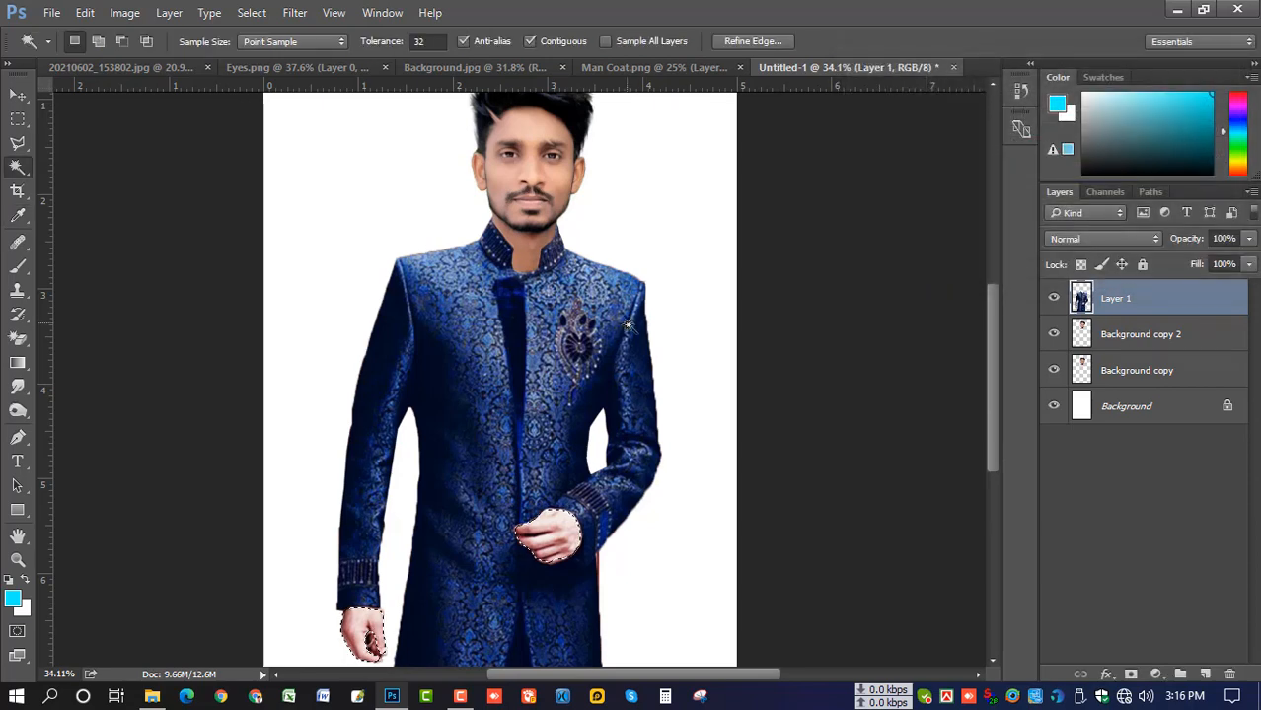
{"action": "scroll", "coordinate": [632, 368], "scroll_direction": "up", "scroll_amount": 3}
{"action": "key", "text": "ctrl+d"}
{"action": "scroll", "coordinate": [612, 355], "scroll_direction": "down", "scroll_amount": 2}
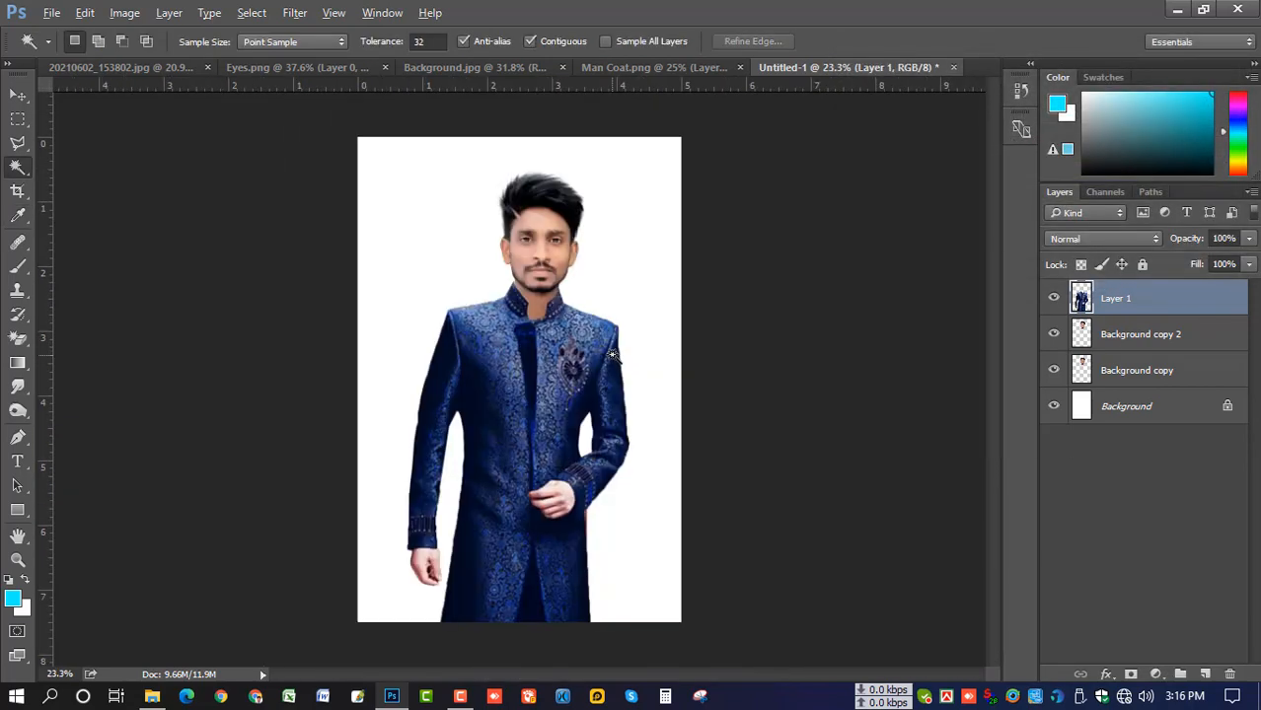
Step: Fine-tune the yellow–blue midtone balance of the Background copy 2 head layer with Color Balance
{"action": "scroll", "coordinate": [611, 355], "scroll_direction": "up", "scroll_amount": 1}
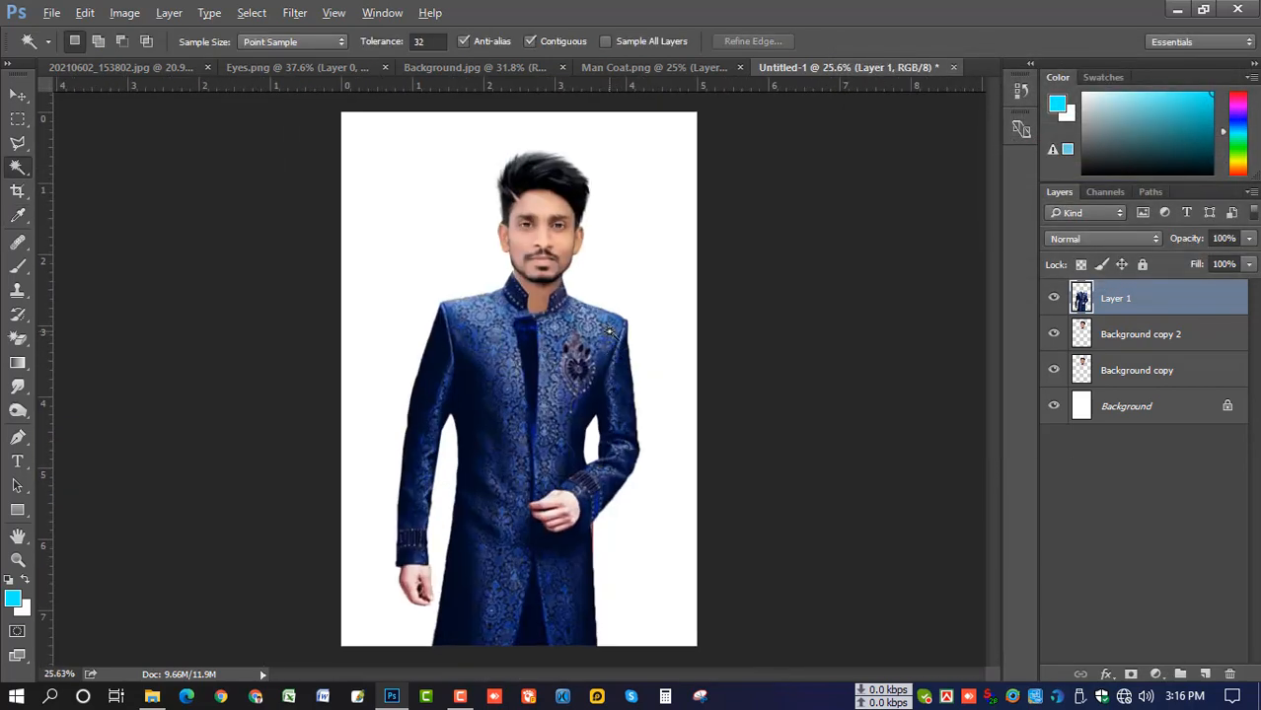
{"action": "key", "text": "alt"}
{"action": "left_click", "coordinate": [1132, 336]}
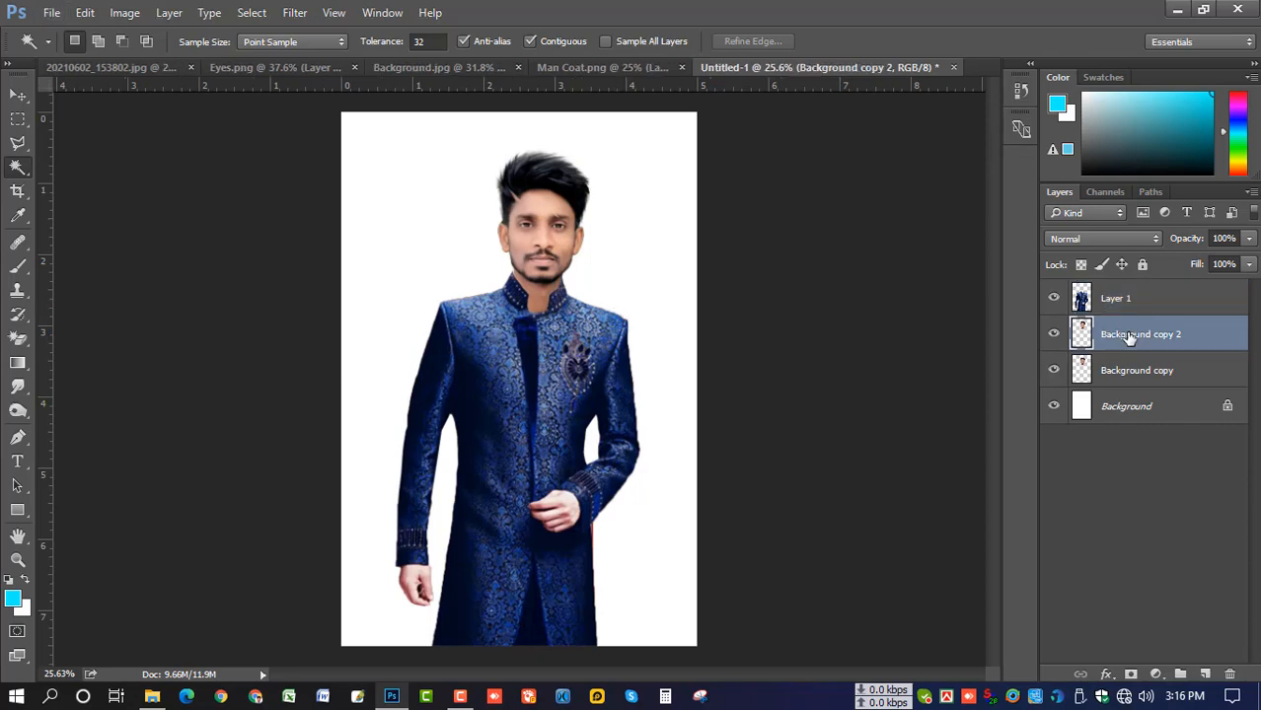
{"action": "key", "text": "ctrl+b"}
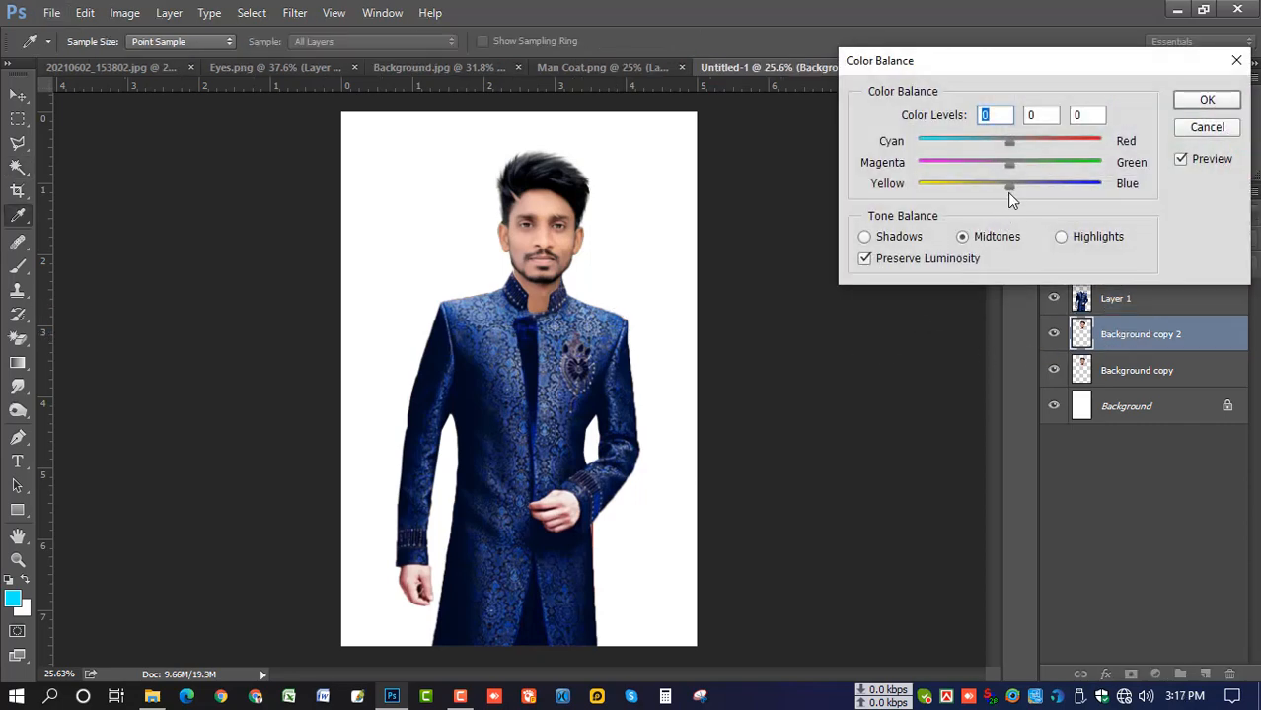
{"action": "mouse_move", "coordinate": [1008, 184]}
{"action": "left_mouse_down"}
{"action": "mouse_move", "coordinate": [998, 185]}
{"action": "mouse_move", "coordinate": [1029, 185]}
{"action": "mouse_move", "coordinate": [1011, 183]}
{"action": "left_mouse_up"}
{"action": "left_click", "coordinate": [1204, 102]}
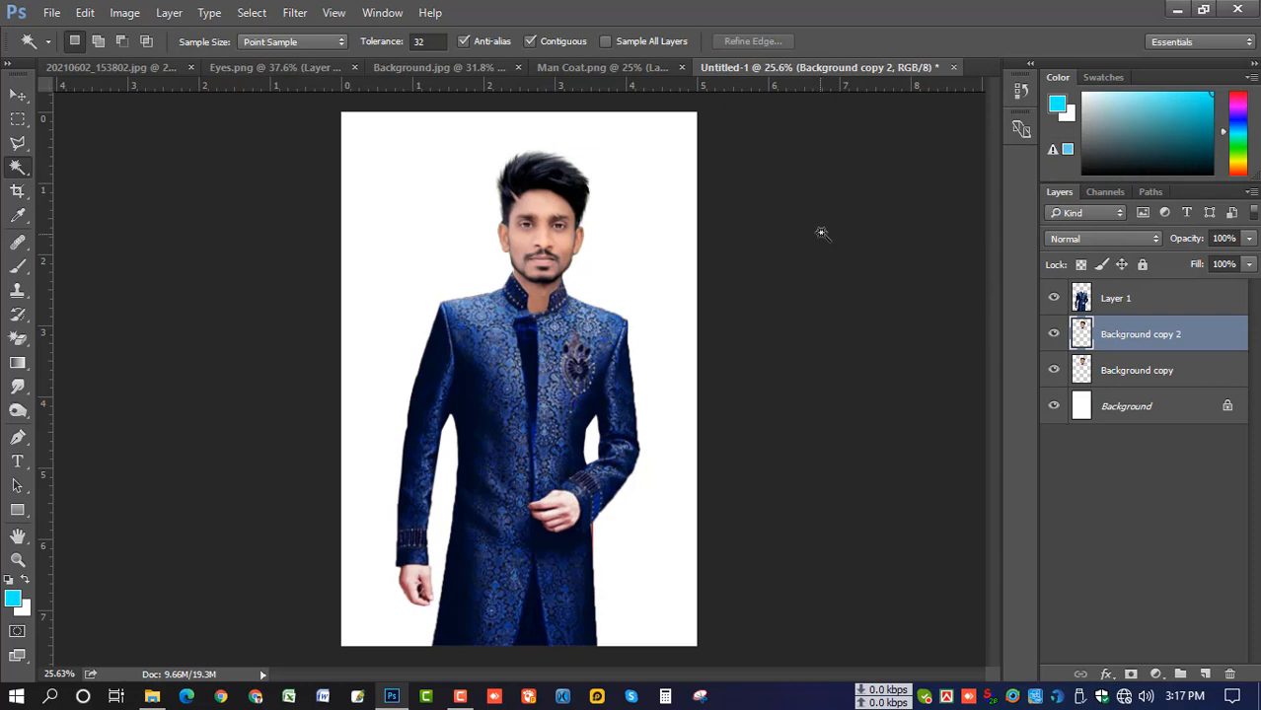
Step: Bring the Background.jpg image into the Untitled-1 composite and place its layer beneath the Background copy layer
{"action": "scroll", "coordinate": [549, 246], "scroll_direction": "up", "scroll_amount": 2}
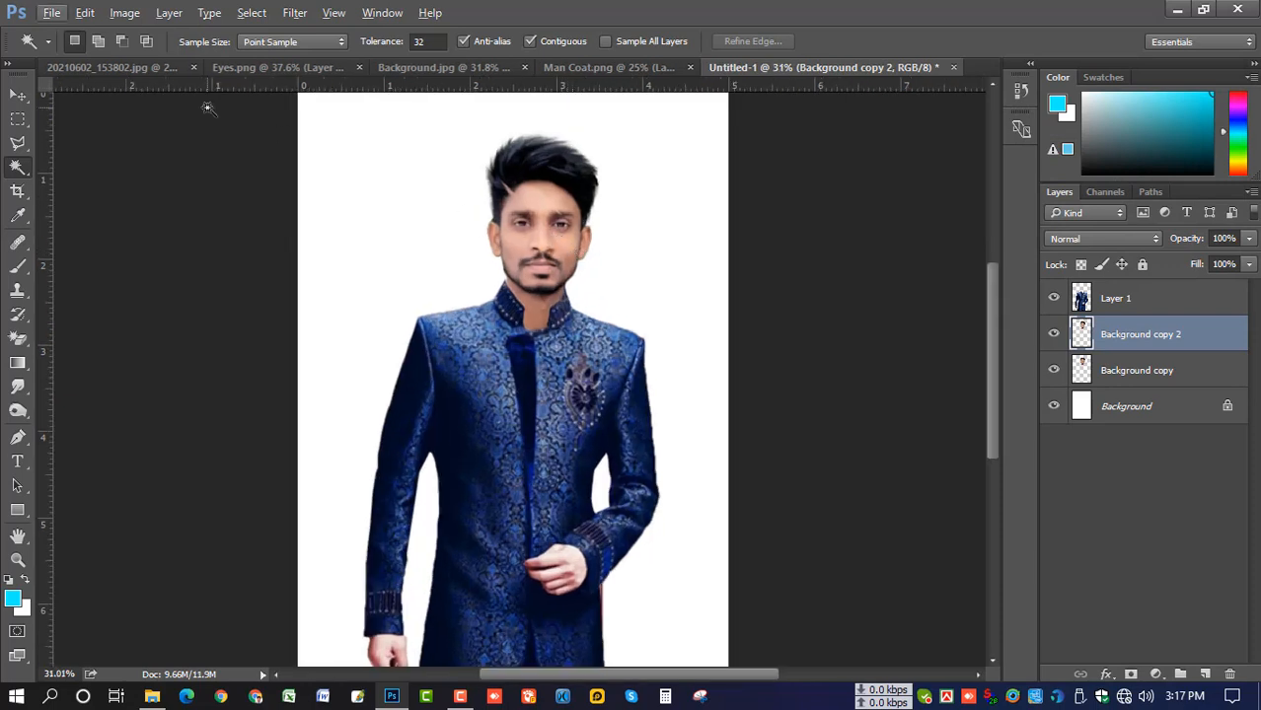
{"action": "left_click", "coordinate": [19, 96]}
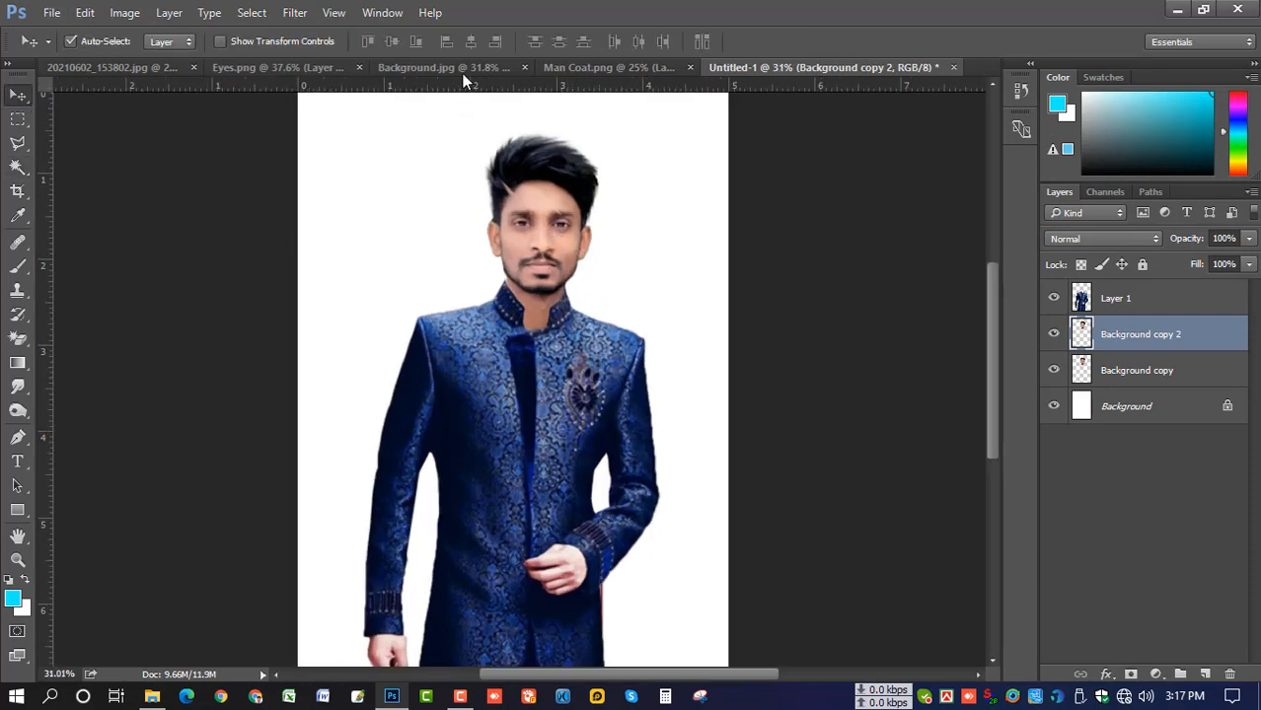
{"action": "left_click", "coordinate": [455, 66]}
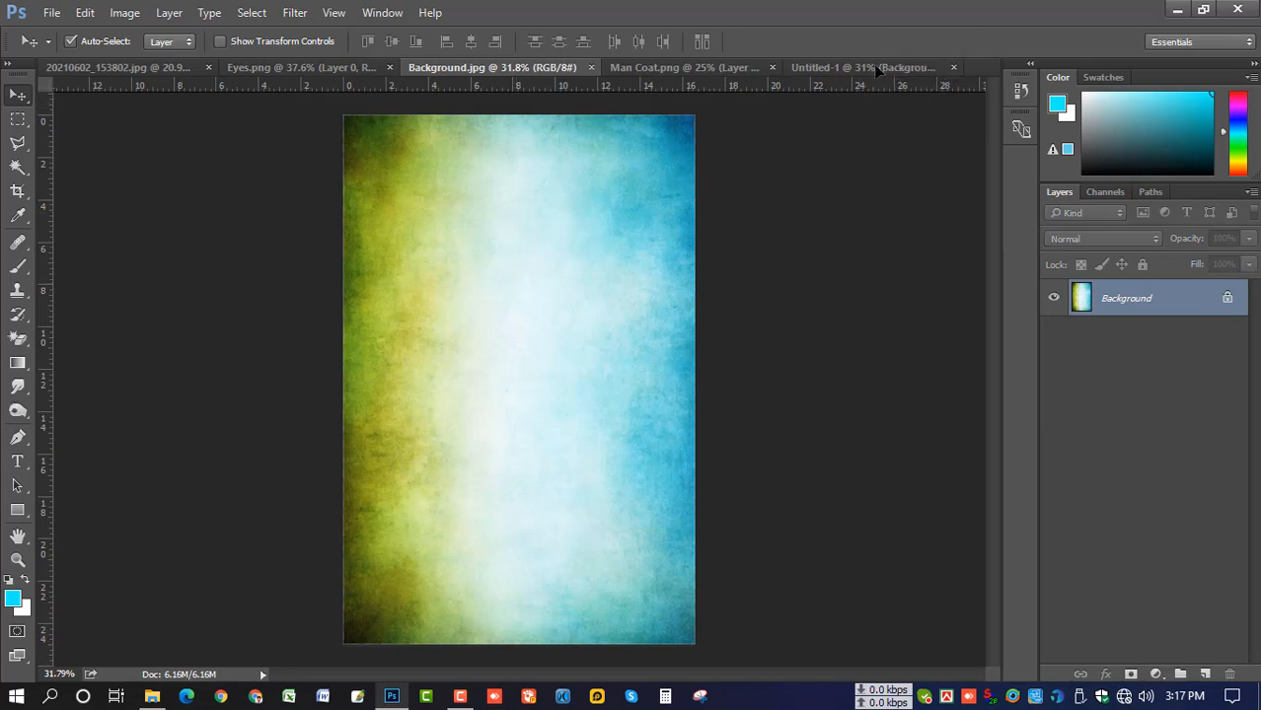
{"action": "left_click_drag", "start_coordinate": [876, 61], "coordinate": [519, 269]}
{"action": "scroll", "coordinate": [636, 269], "scroll_direction": "down", "scroll_amount": 2}
{"action": "left_click_drag", "start_coordinate": [1139, 296], "coordinate": [1135, 395]}
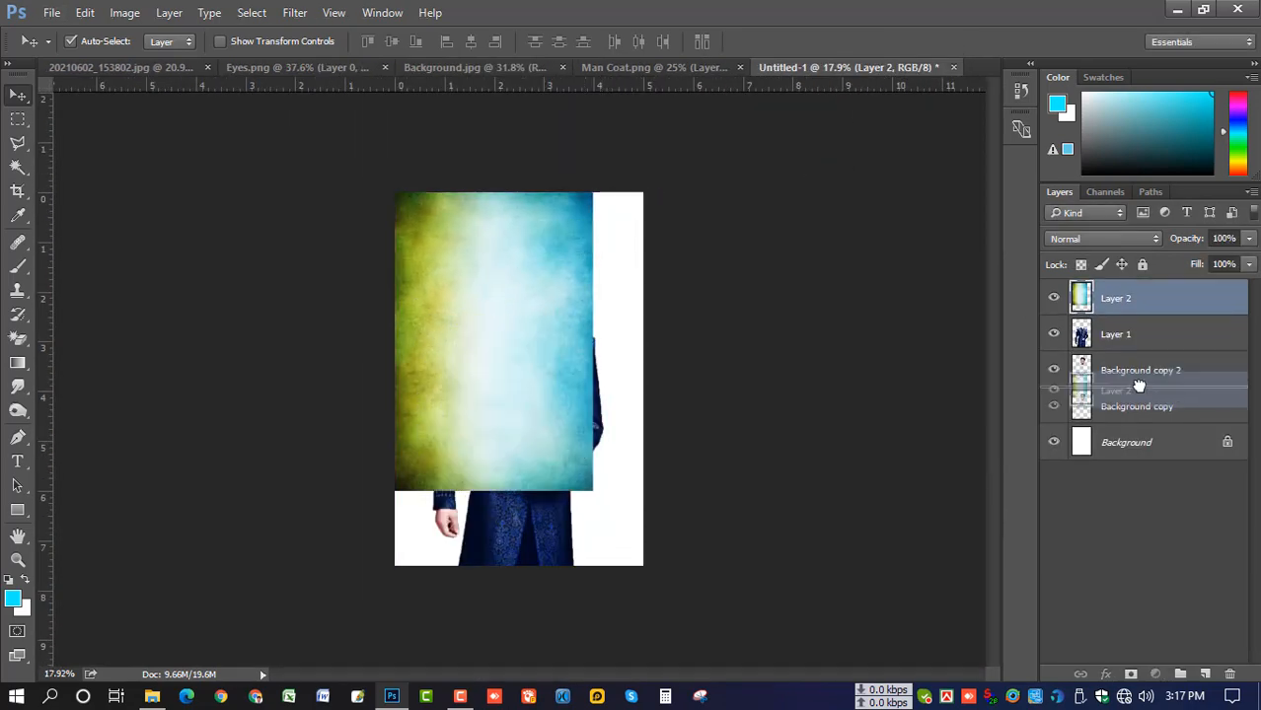
Step: Merge the Background copy 2 head layer down into the Background copy layer
{"action": "left_click", "coordinate": [1135, 369]}
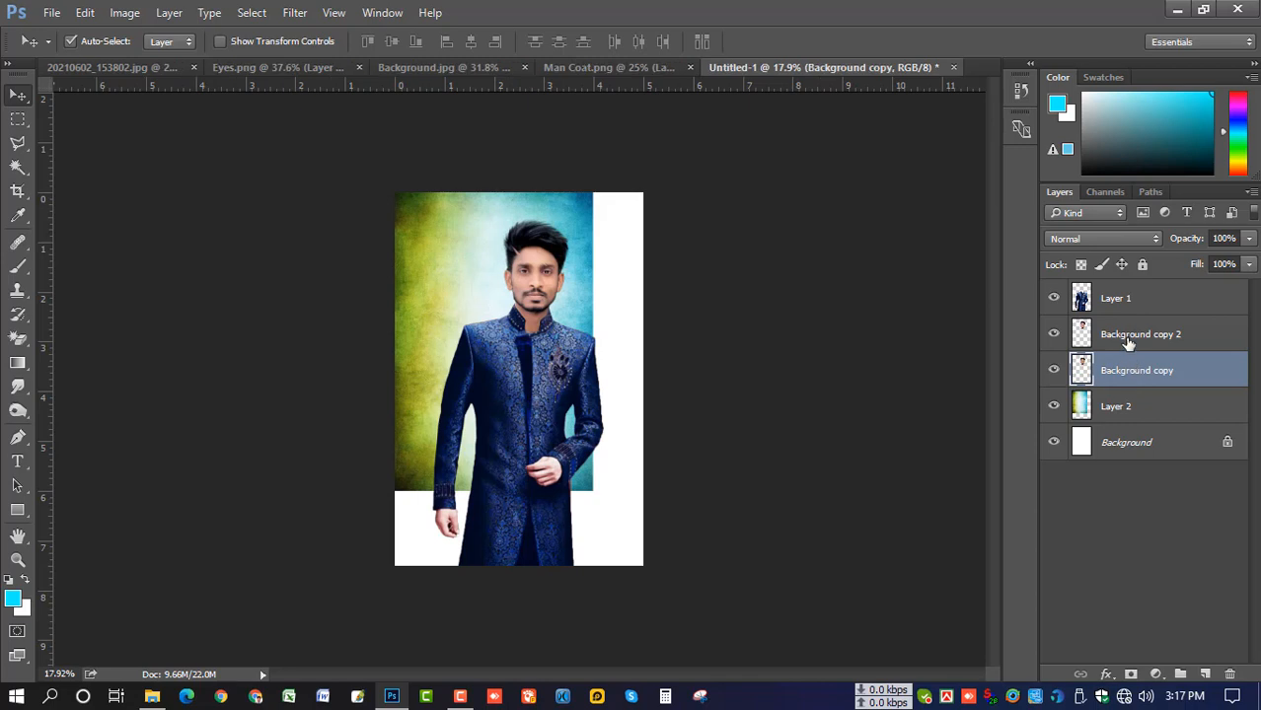
{"action": "left_click", "coordinate": [1127, 336]}
{"action": "key", "text": "ctrl+e"}
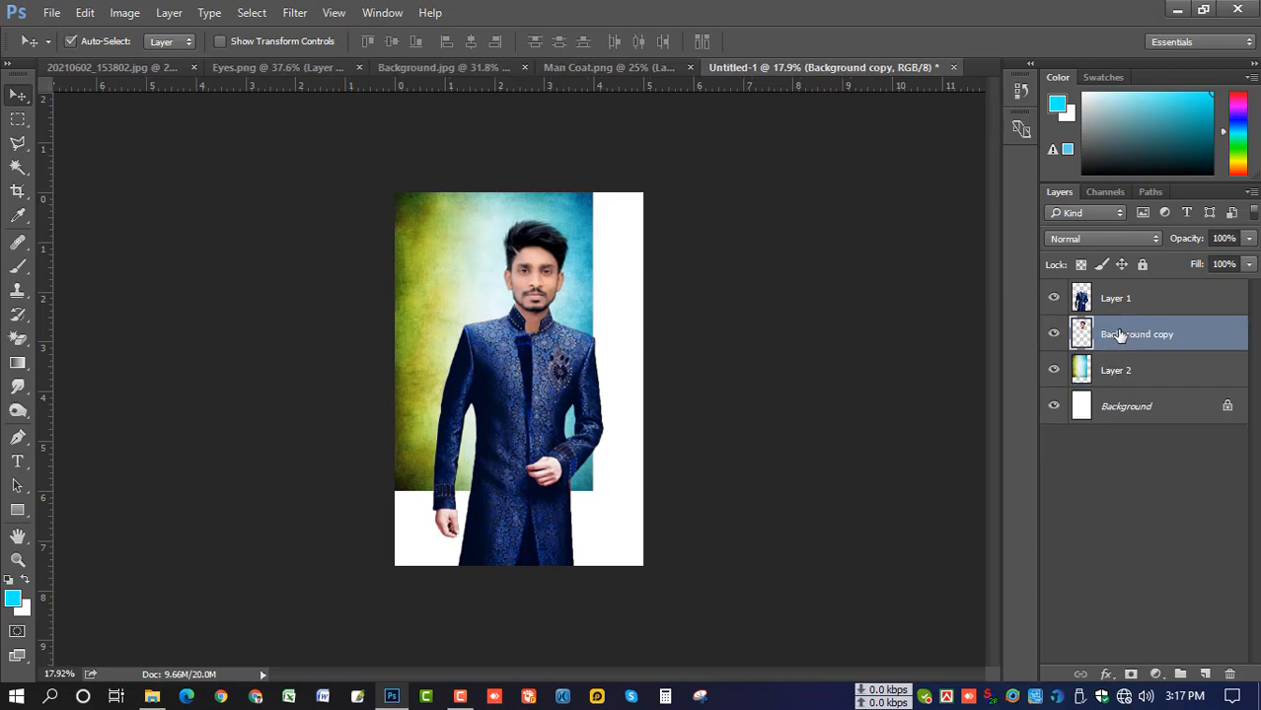
Step: Scale the gradient background layer to fill the whole canvas, stretching it past the left edge so mainly its blue part shows
{"action": "scroll", "coordinate": [544, 337], "scroll_direction": "up", "scroll_amount": 1}
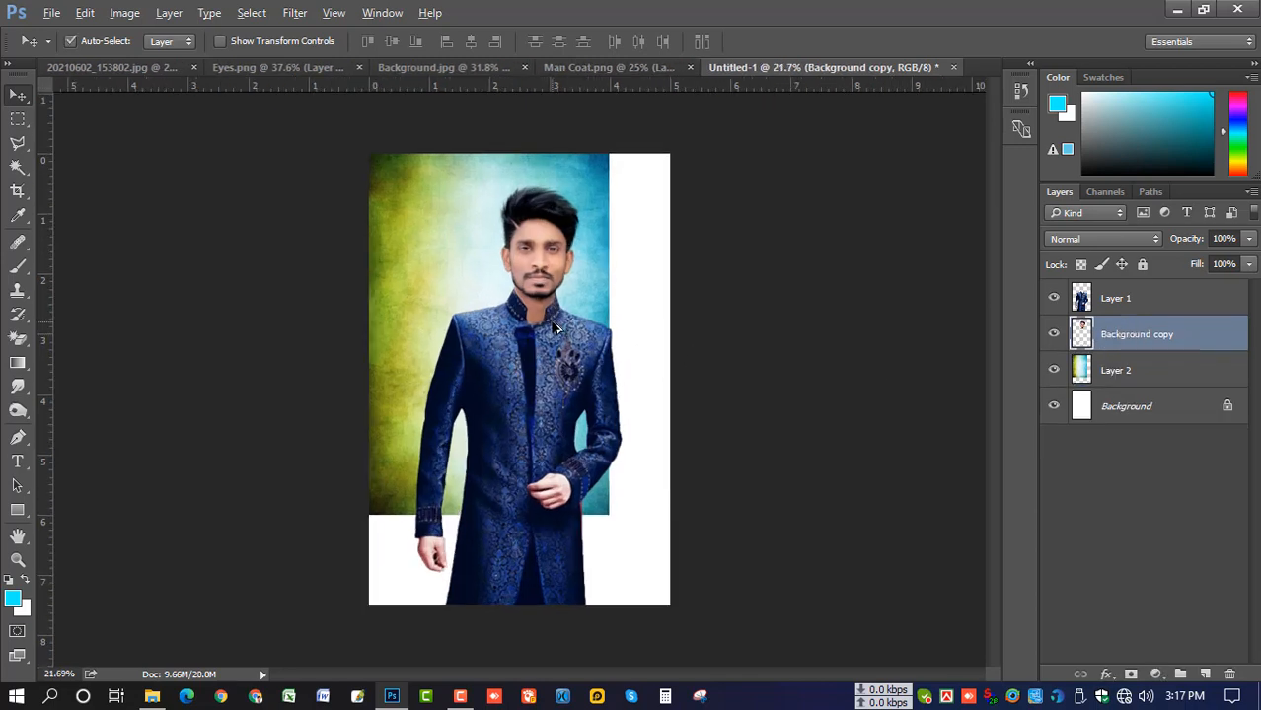
{"action": "left_click", "coordinate": [458, 271]}
{"action": "key", "text": "ctrl+t"}
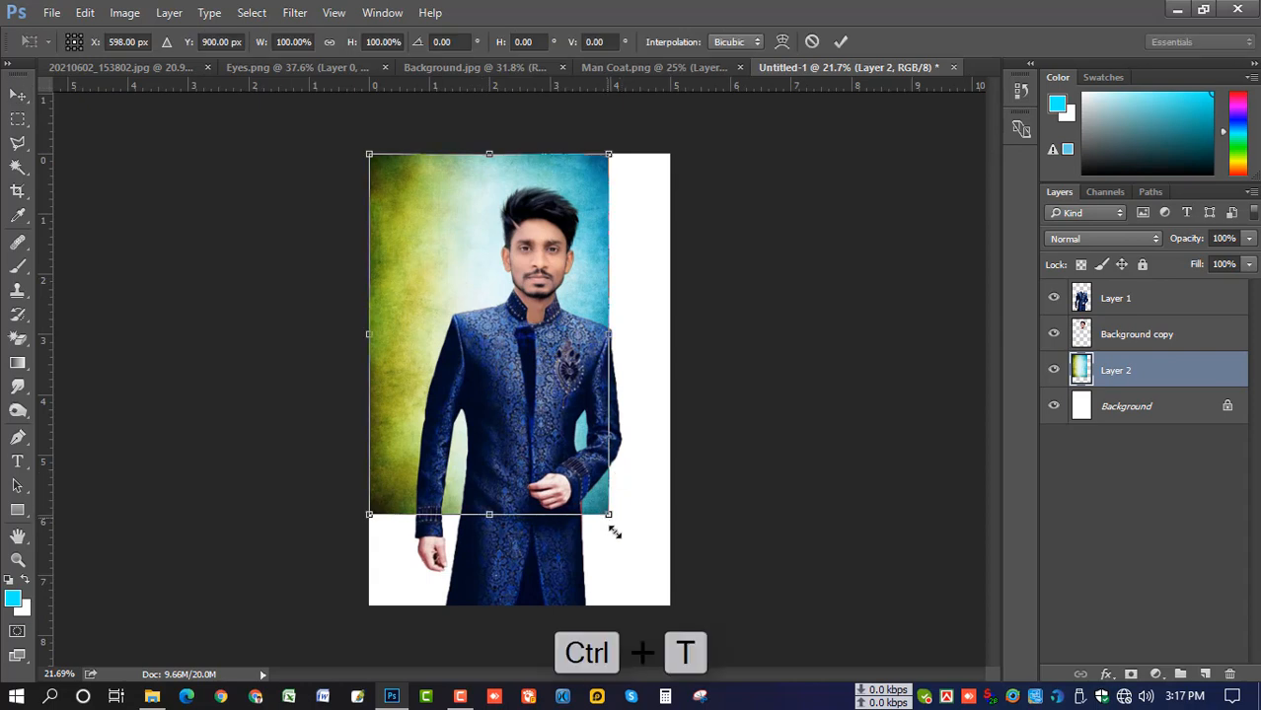
{"action": "left_click_drag", "start_coordinate": [614, 532], "coordinate": [676, 620]}
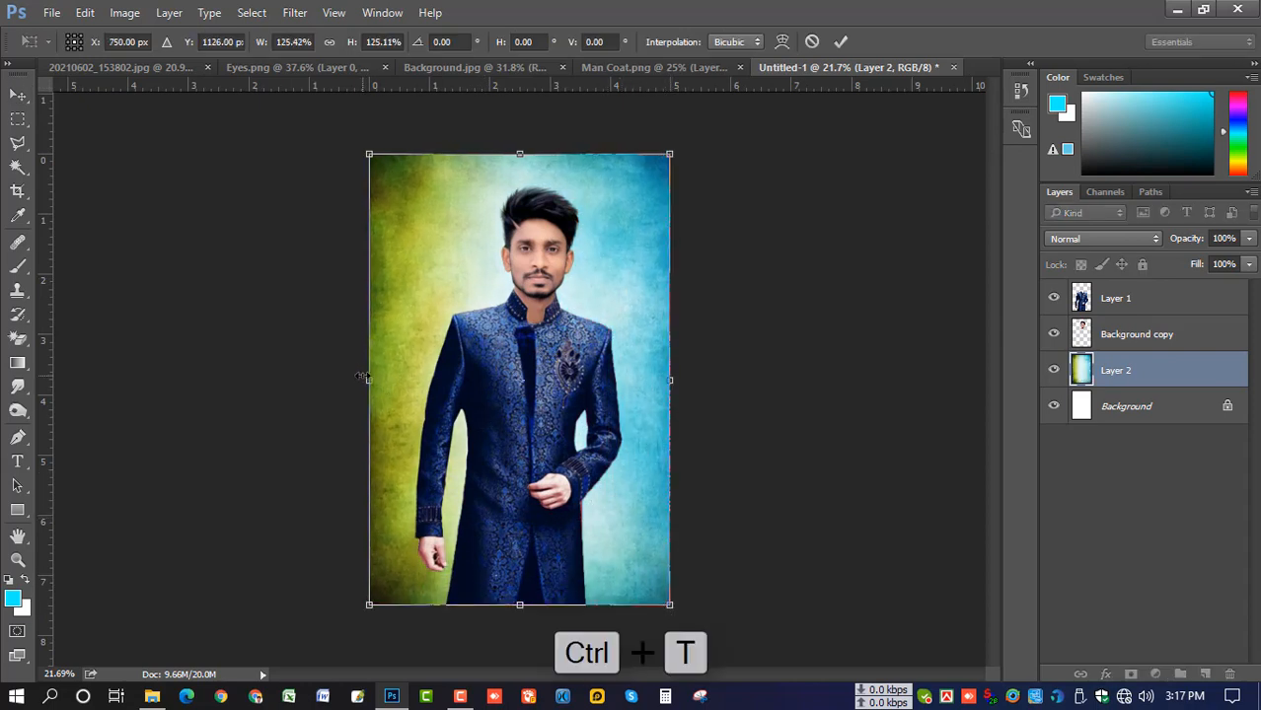
{"action": "left_click_drag", "start_coordinate": [361, 377], "coordinate": [168, 381]}
{"action": "key", "text": "Return"}
{"action": "key", "text": "ctrl+0"}
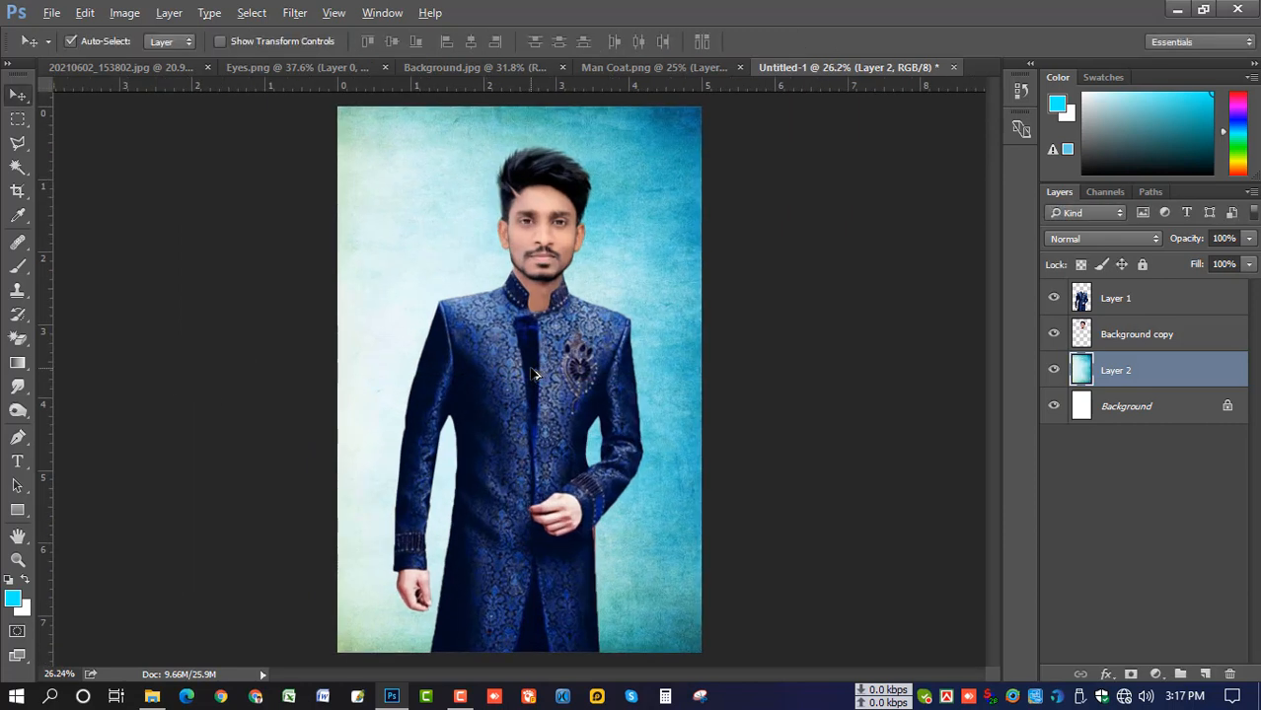
{"action": "scroll", "coordinate": [535, 366], "scroll_direction": "down", "scroll_amount": 1}
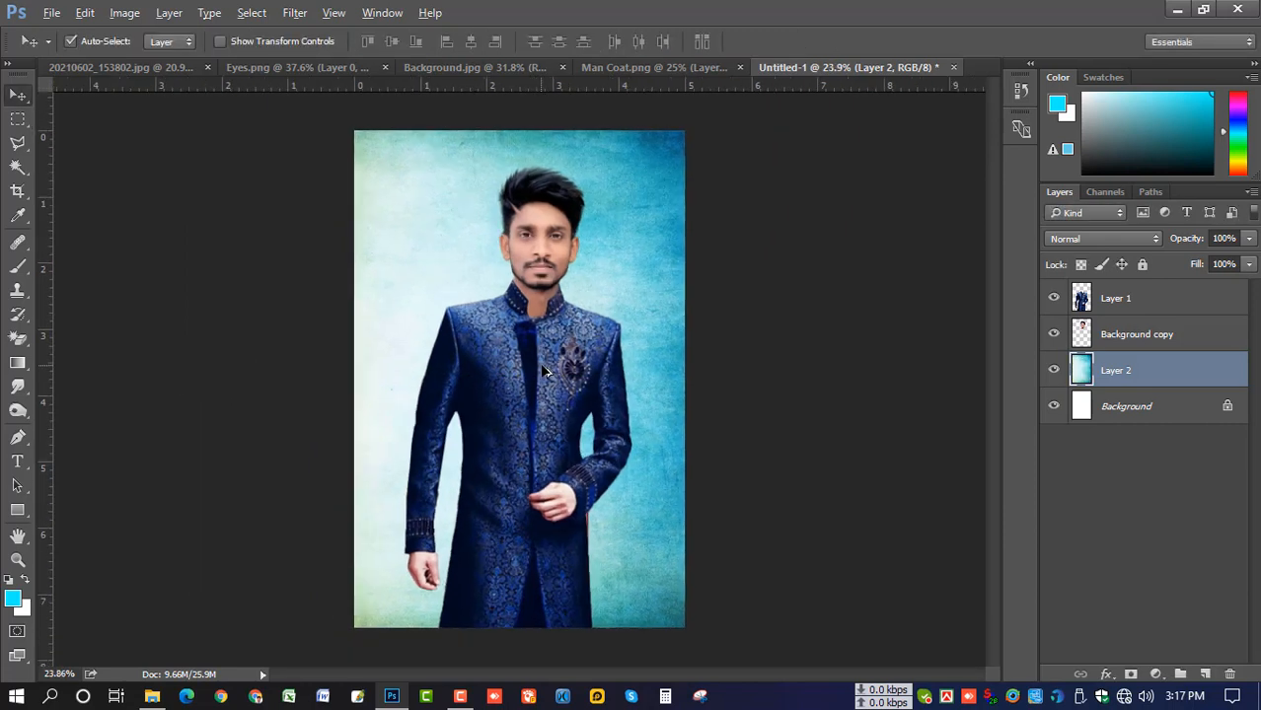
{"action": "key", "text": "alt"}
{"action": "scroll", "coordinate": [706, 311], "scroll_direction": "down", "scroll_amount": 1}
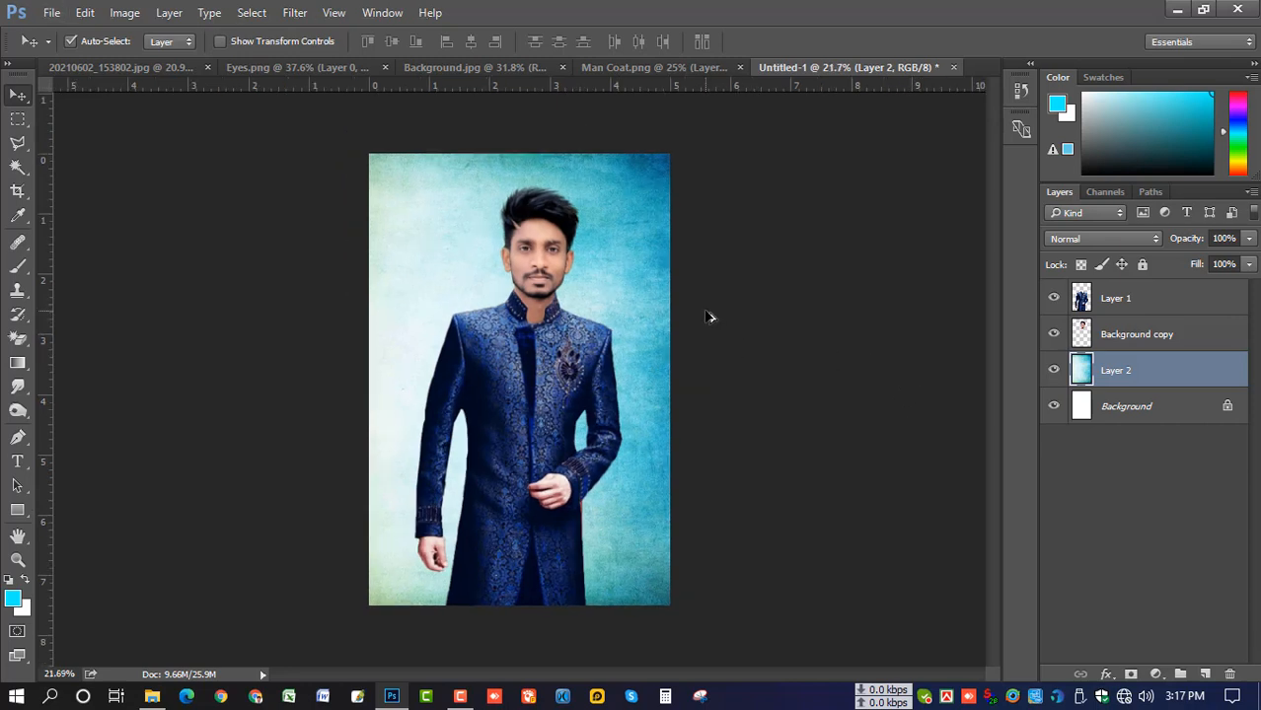
Step: Enlarge the coat on Layer 1 to about 101.7% about its center
{"action": "left_click", "coordinate": [1135, 307]}
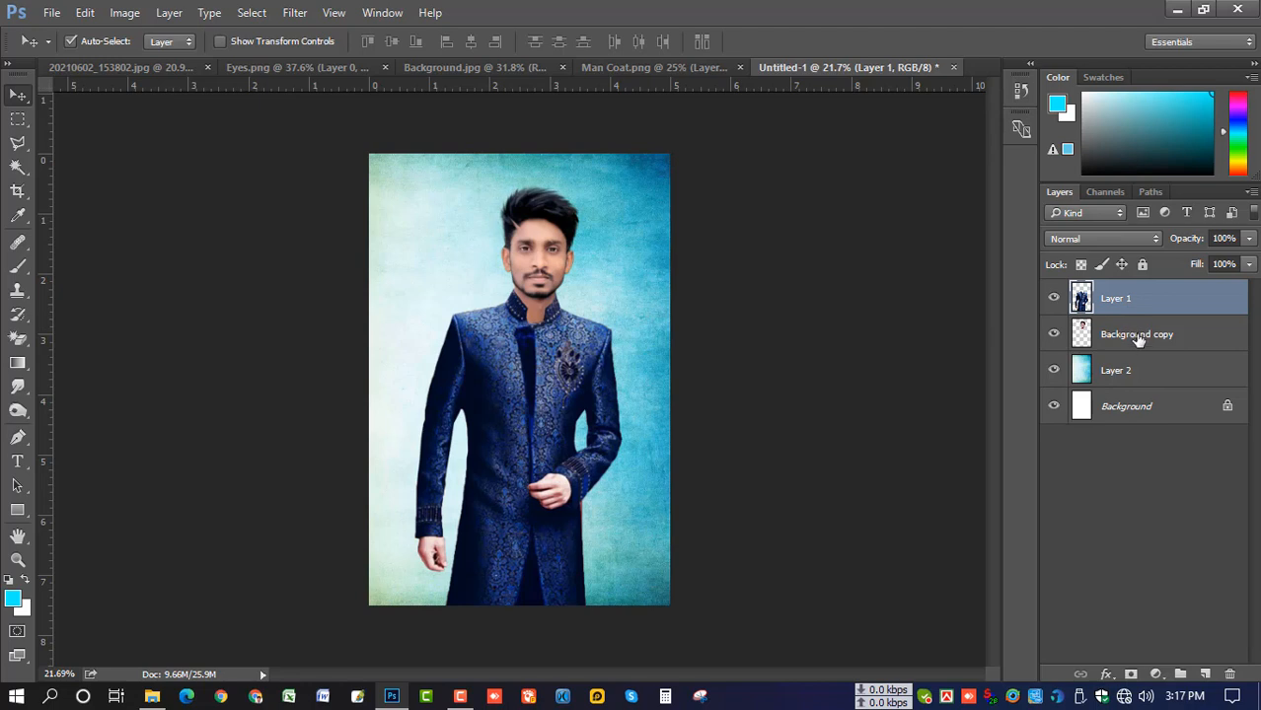
{"action": "key", "text": "ctrl+t"}
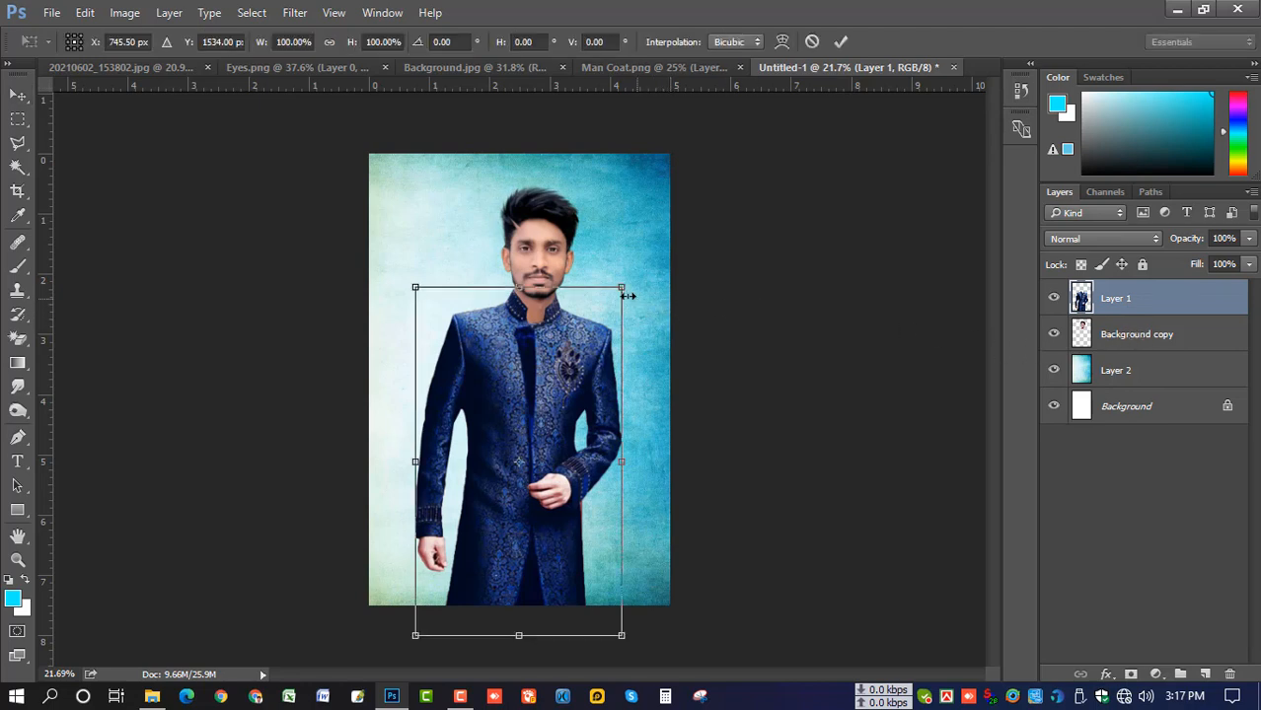
{"action": "left_click_drag", "start_coordinate": [621, 287], "coordinate": [615, 286]}
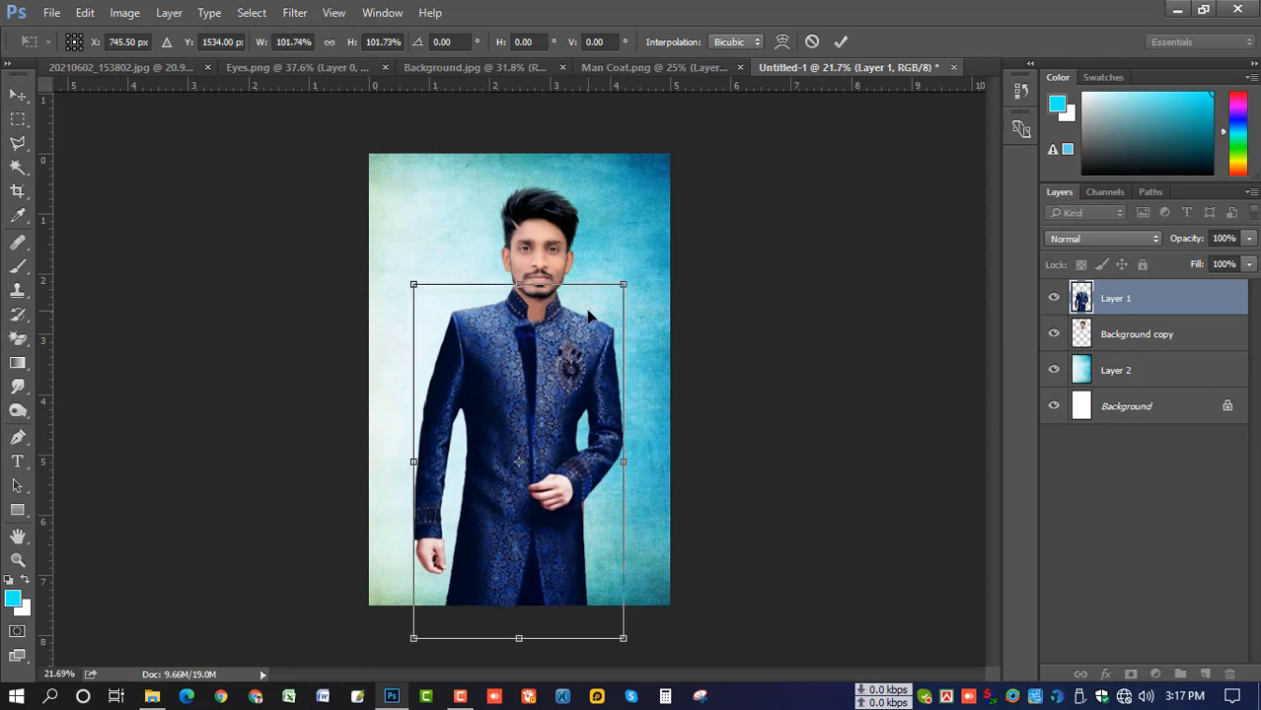
{"action": "key", "text": "Return"}
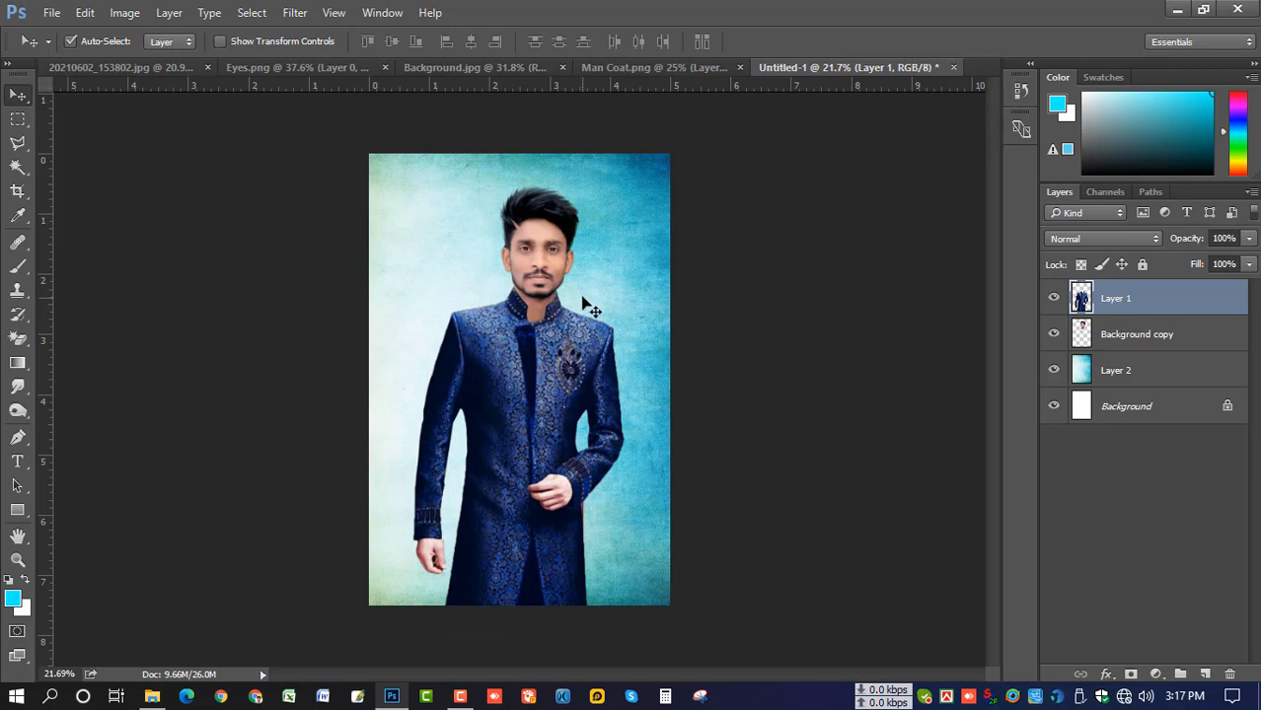
Step: Merge the coat layer with the Background copy head layer and check the merged figure by toggling its visibility
{"action": "left_click", "coordinate": [1119, 336]}
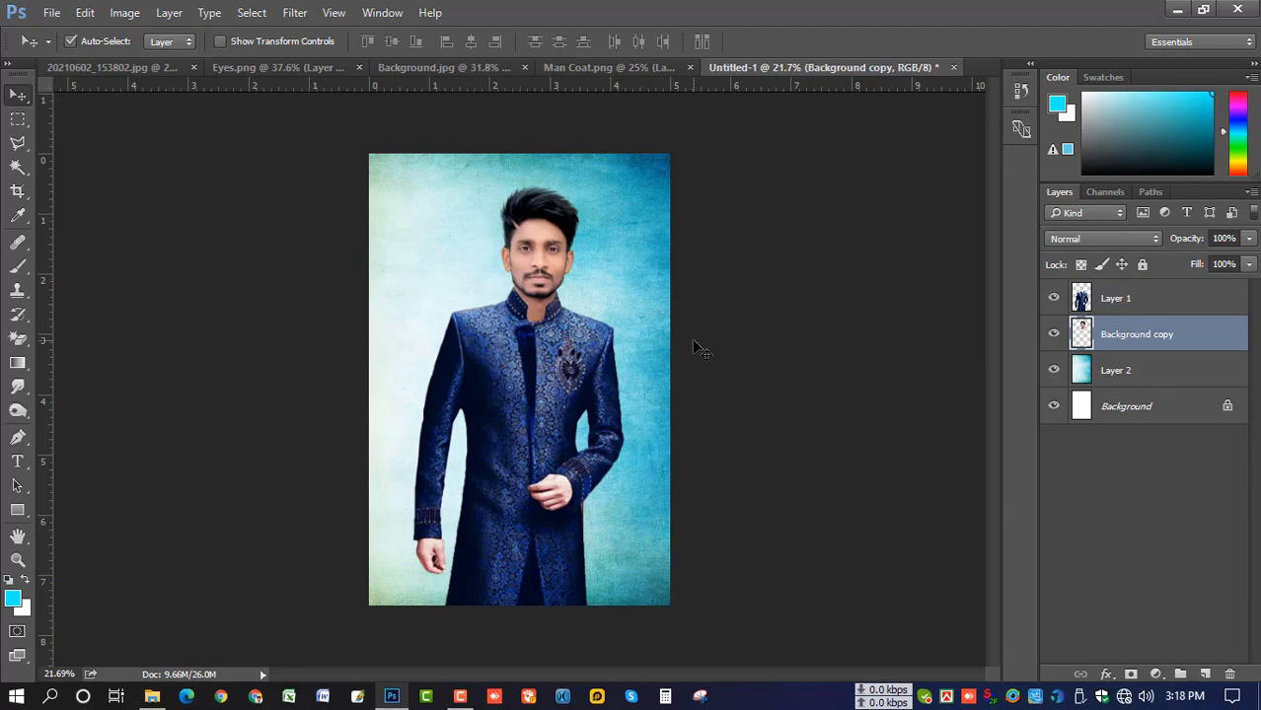
{"action": "left_click", "coordinate": [1136, 306]}
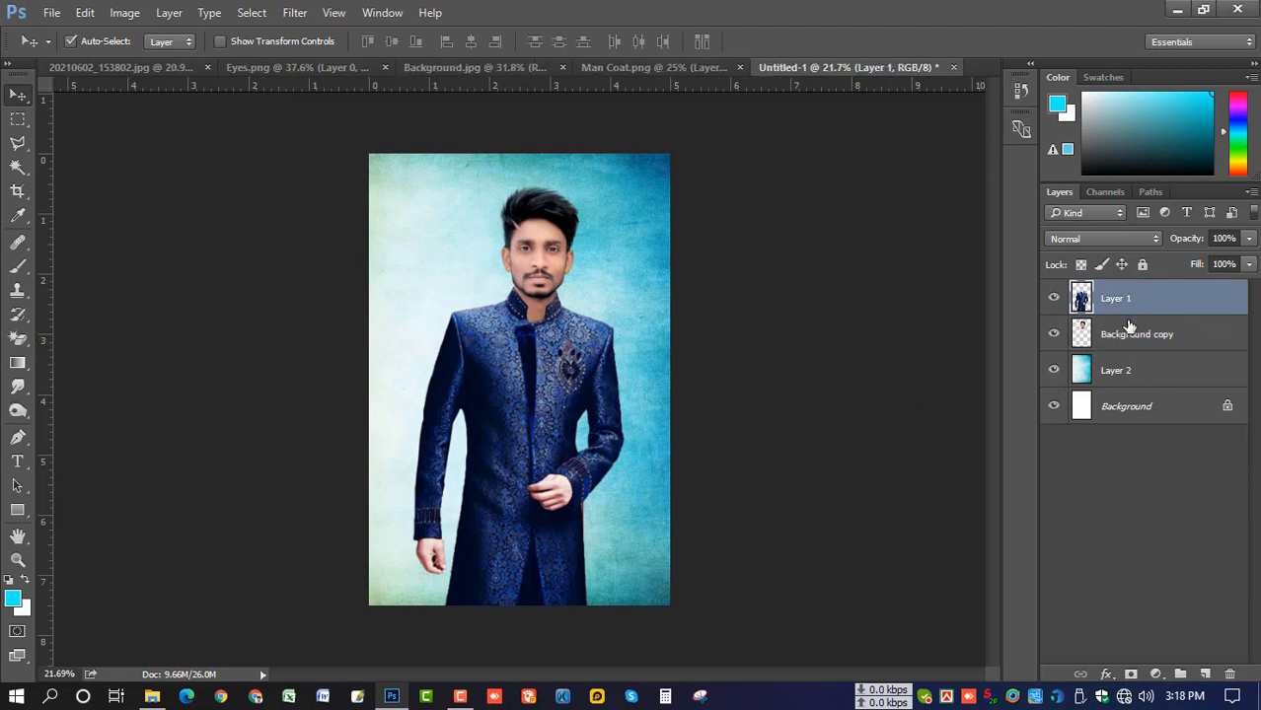
{"action": "key", "text": "ctrl+e"}
{"action": "left_click", "coordinate": [1054, 300]}
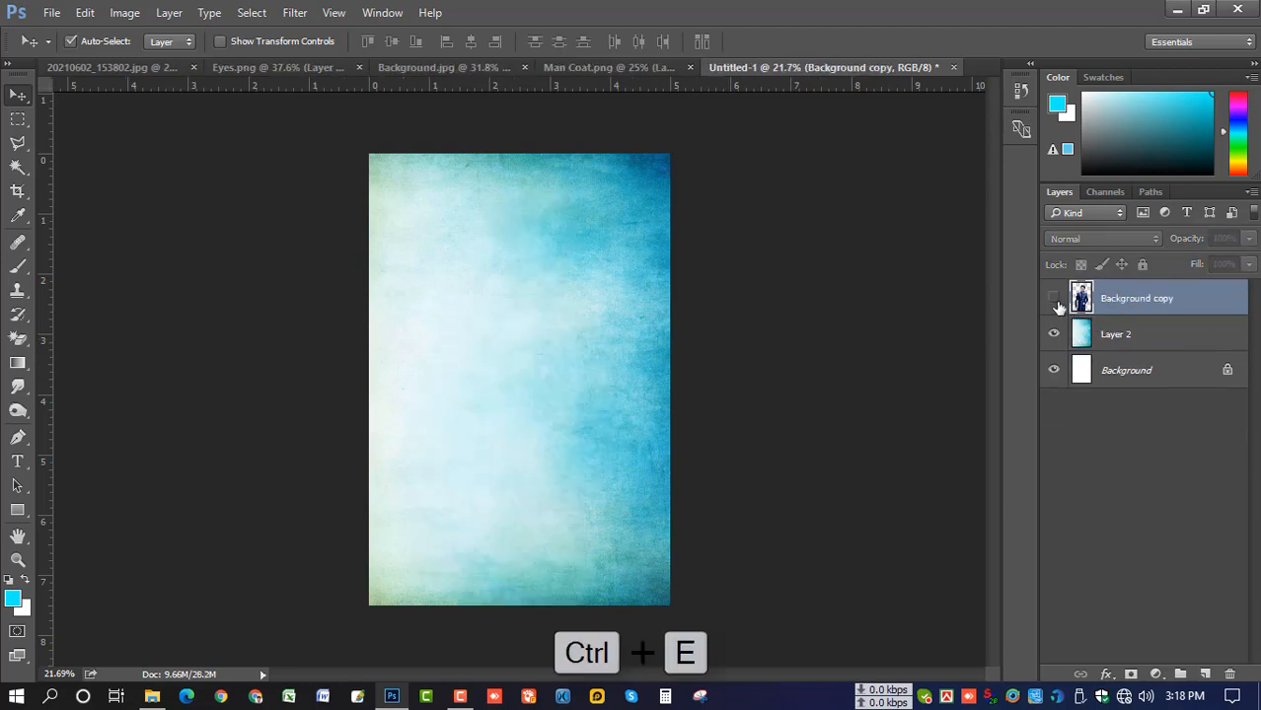
{"action": "left_click", "coordinate": [1055, 301]}
Step: Scale the merged figure down to about 99% and shift it slightly left against the background
{"action": "key", "text": "ctrl+t"}
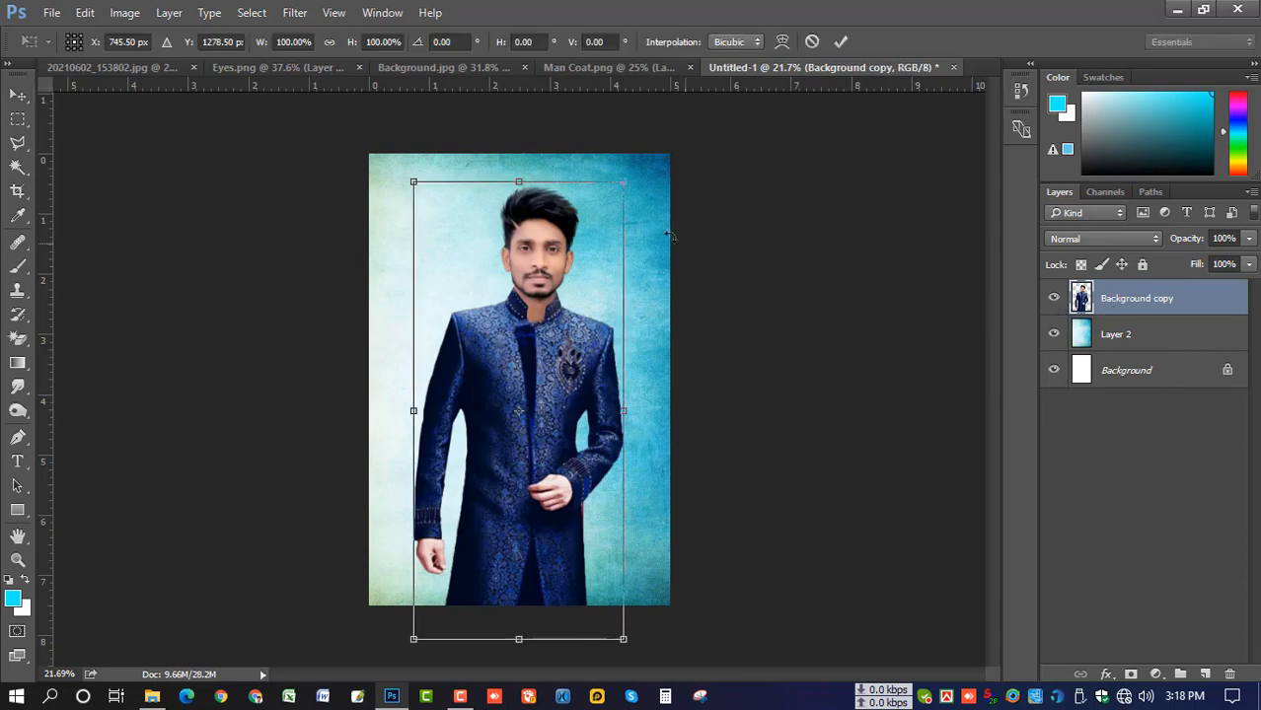
{"action": "left_click_drag", "start_coordinate": [625, 184], "coordinate": [617, 199]}
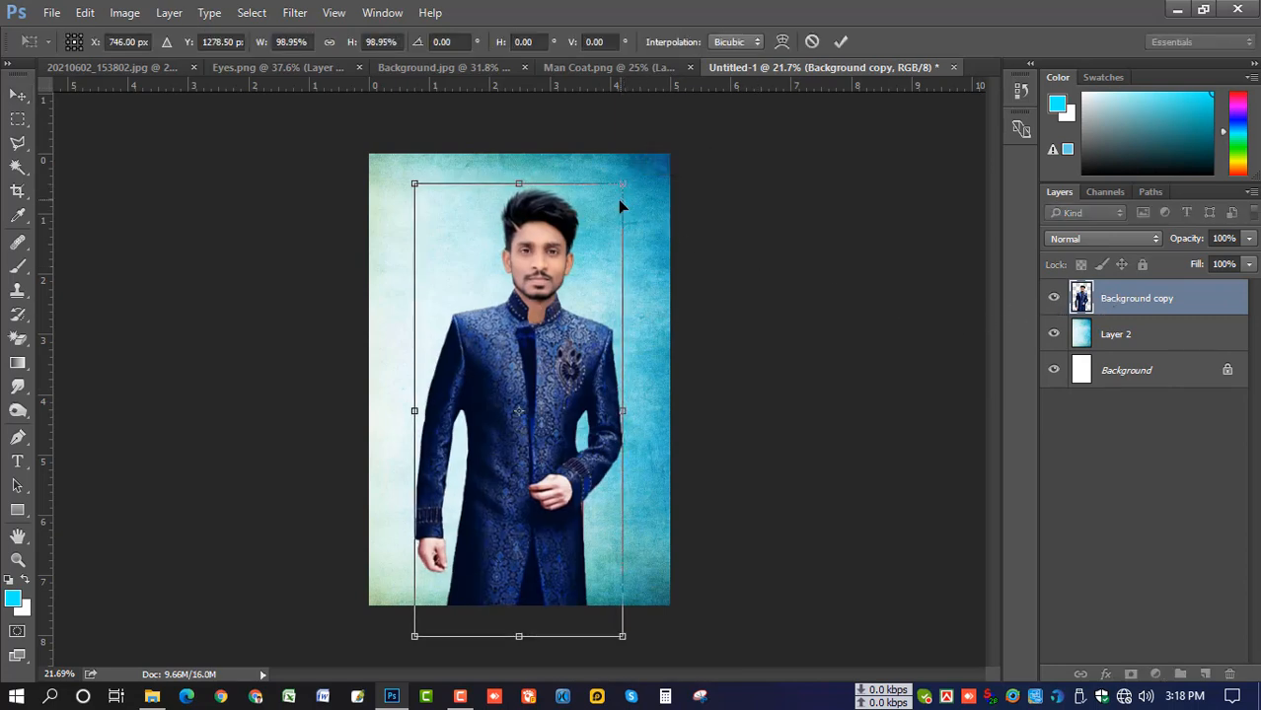
{"action": "key", "text": "Return"}
{"action": "key", "text": "ctrl+0"}
{"action": "scroll", "coordinate": [566, 264], "scroll_direction": "down", "scroll_amount": 1}
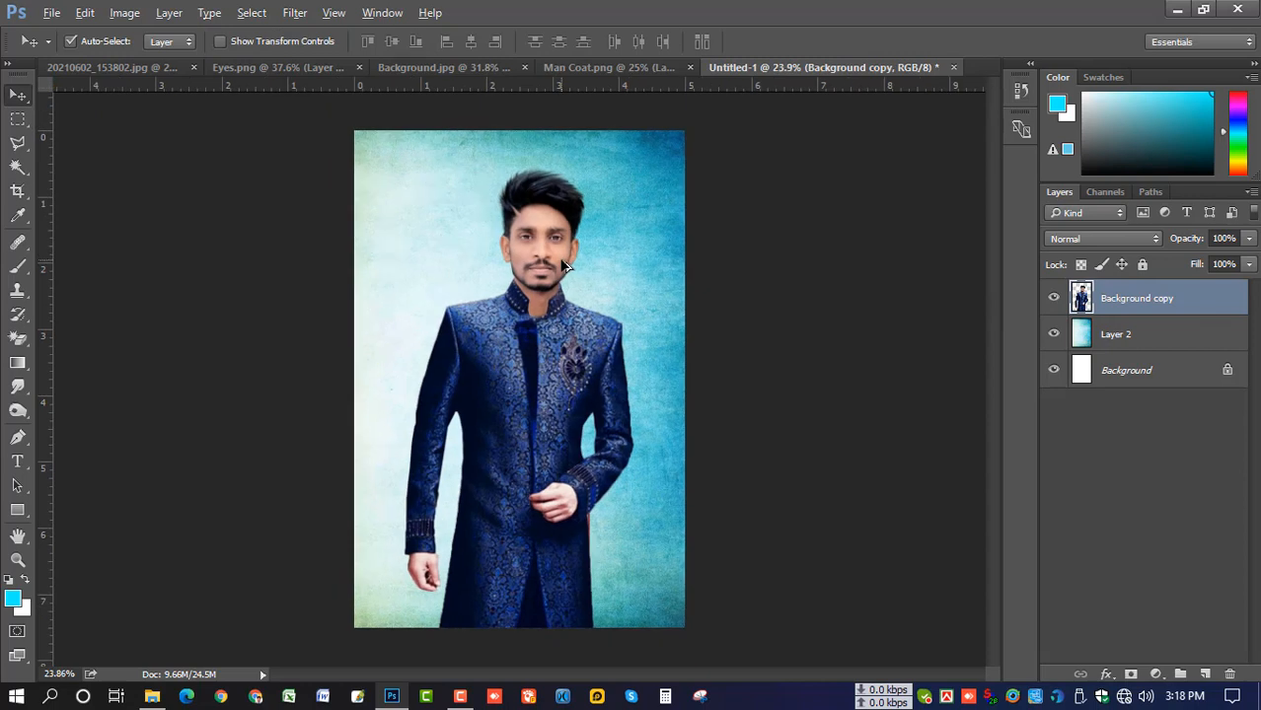
{"action": "scroll", "coordinate": [565, 265], "scroll_direction": "down", "scroll_amount": 1}
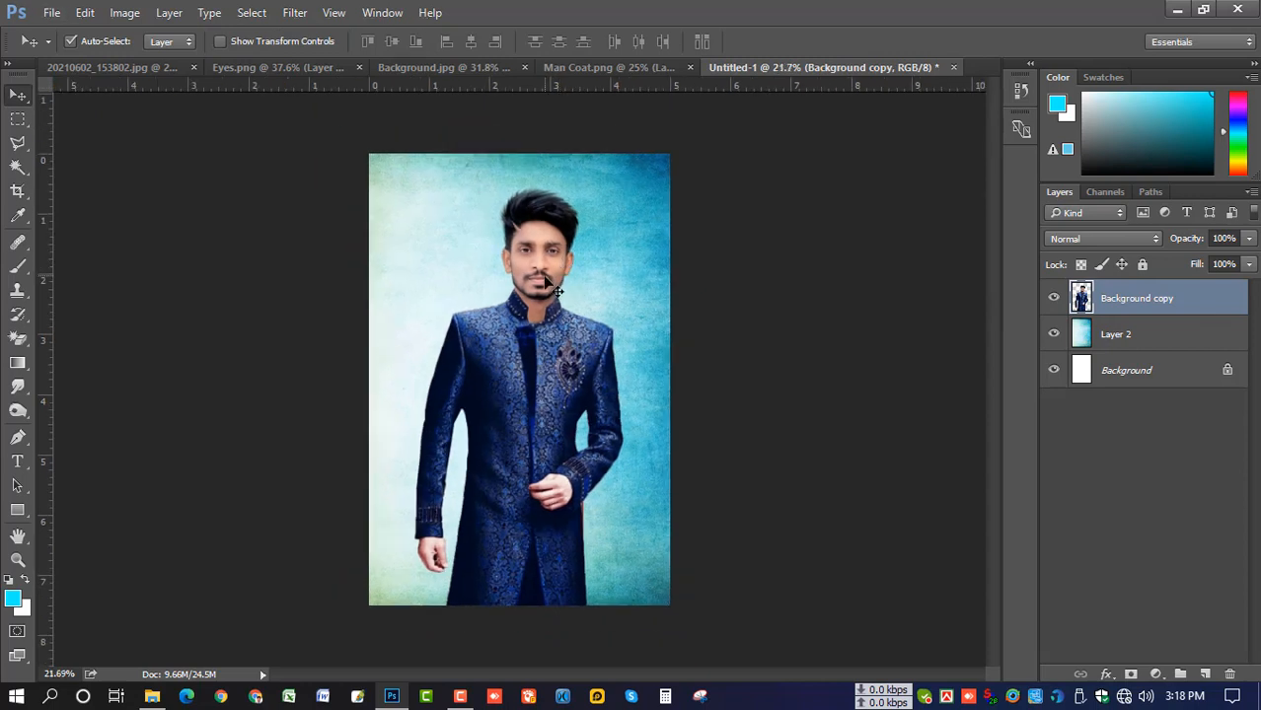
{"action": "left_click_drag", "start_coordinate": [543, 279], "coordinate": [535, 279]}
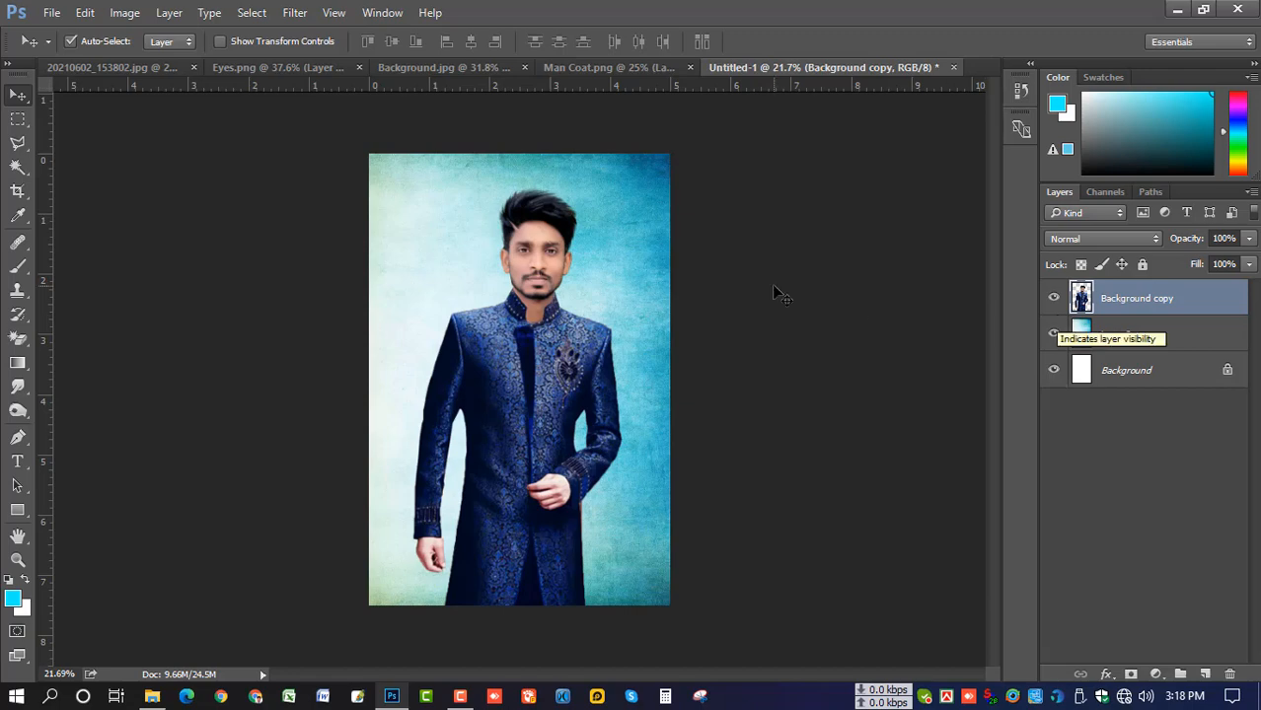
Step: Bring the blue iris from Eyes.png into the composite as a new layer over the face
{"action": "scroll", "coordinate": [553, 254], "scroll_direction": "up", "scroll_amount": 4}
{"action": "scroll", "coordinate": [551, 252], "scroll_direction": "up", "scroll_amount": 6}
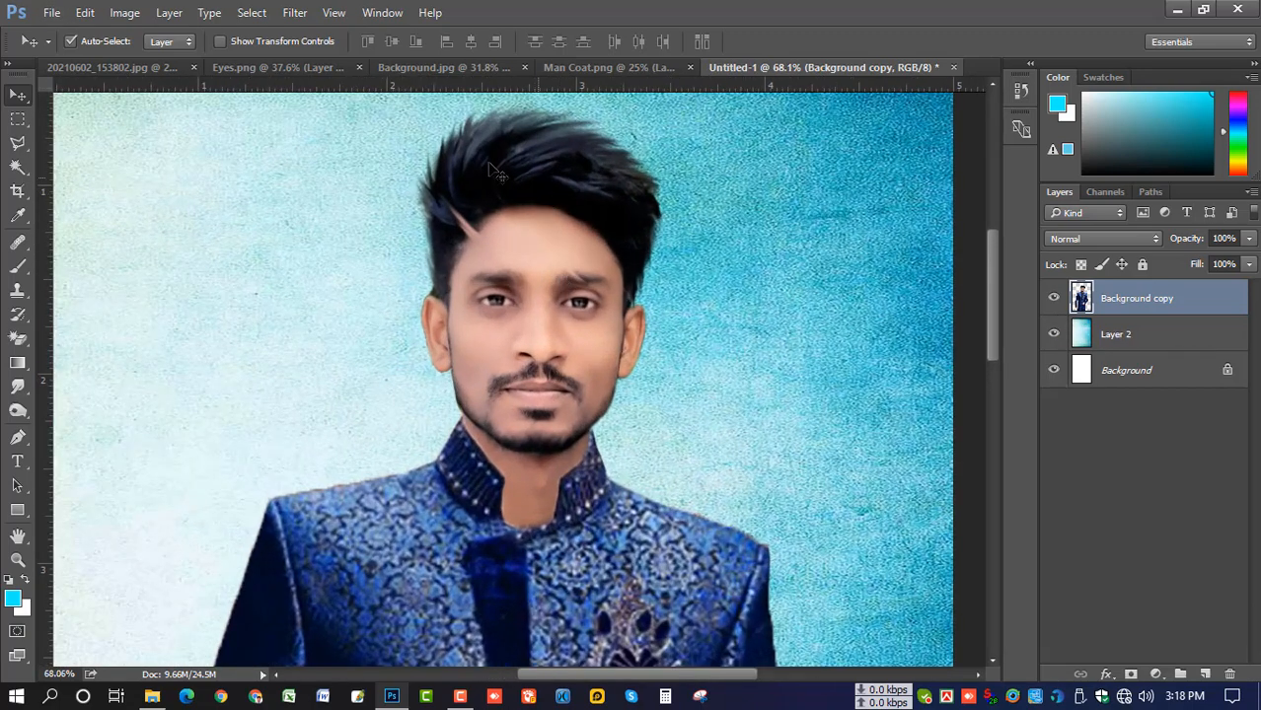
{"action": "left_click", "coordinate": [289, 67]}
{"action": "left_click_drag", "start_coordinate": [492, 332], "coordinate": [518, 309]}
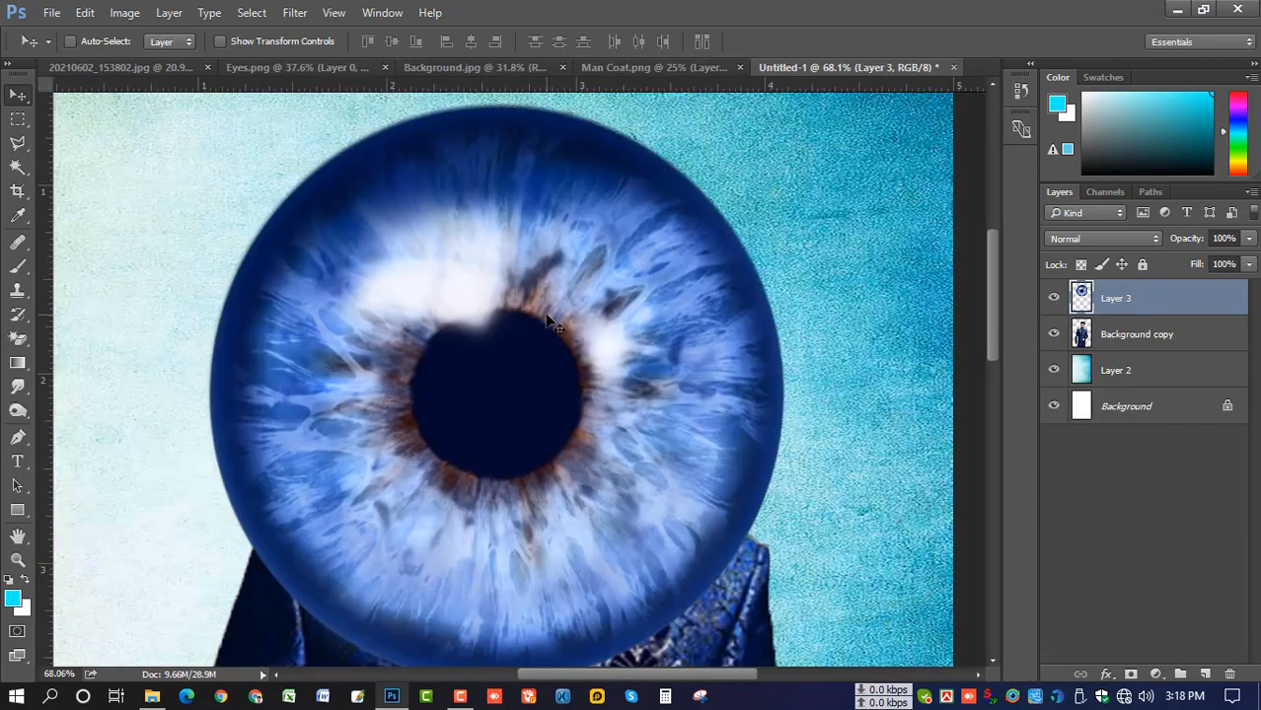
Step: Shrink the blue iris to the size of the man's own iris and fit it over the eye on the image's left side
{"action": "key", "text": "ctrl+t"}
{"action": "left_click_drag", "start_coordinate": [796, 100], "coordinate": [511, 298]}
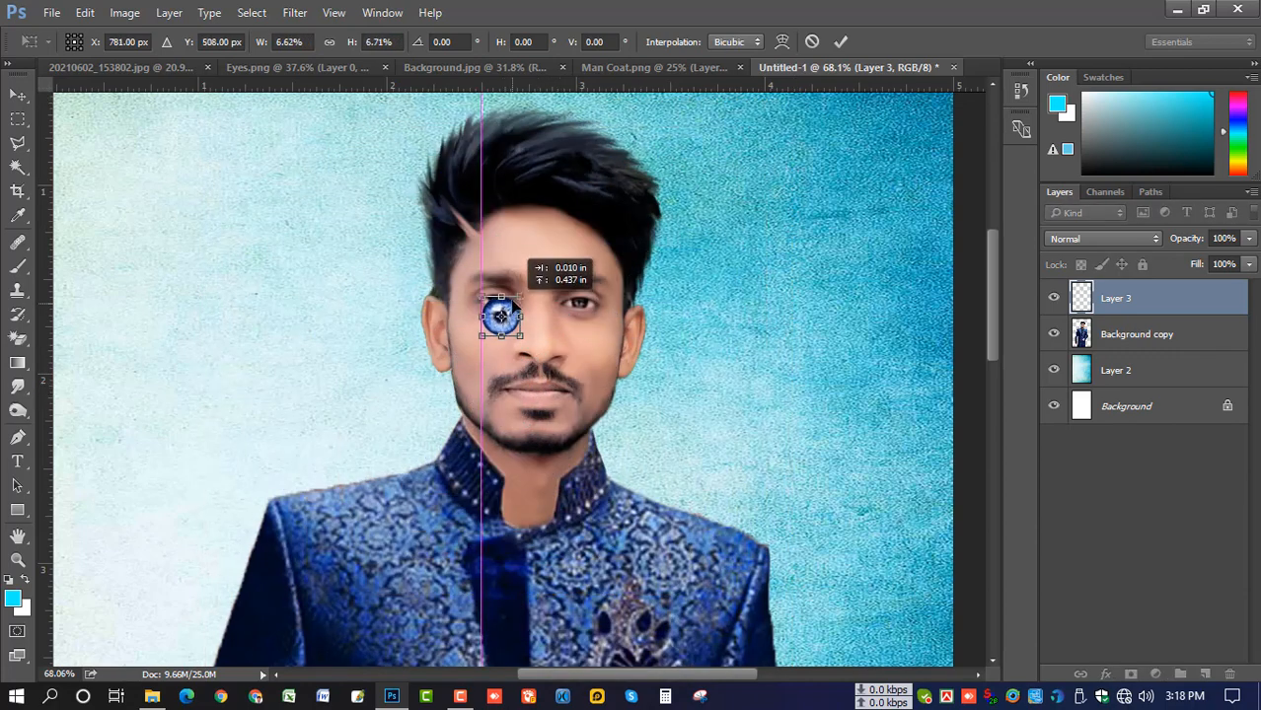
{"action": "scroll", "coordinate": [515, 304], "scroll_direction": "up", "scroll_amount": 5}
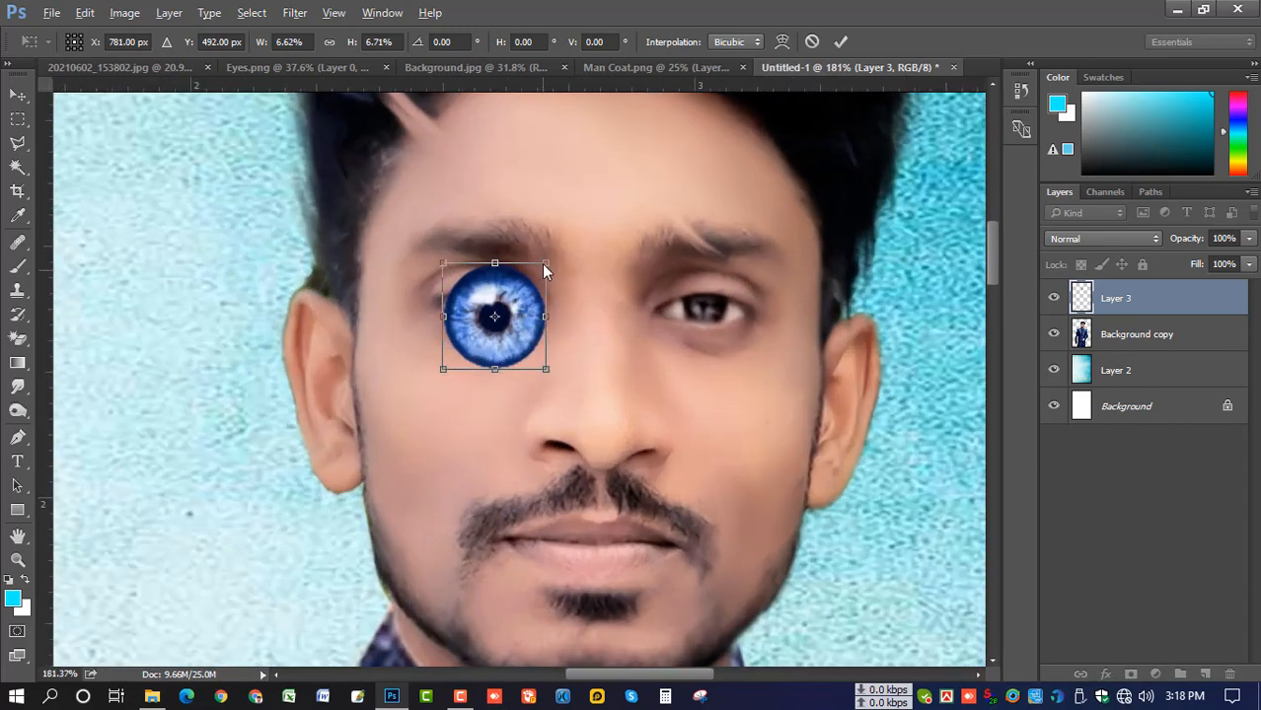
{"action": "left_click_drag", "start_coordinate": [544, 265], "coordinate": [515, 295]}
{"action": "key", "text": "Return"}
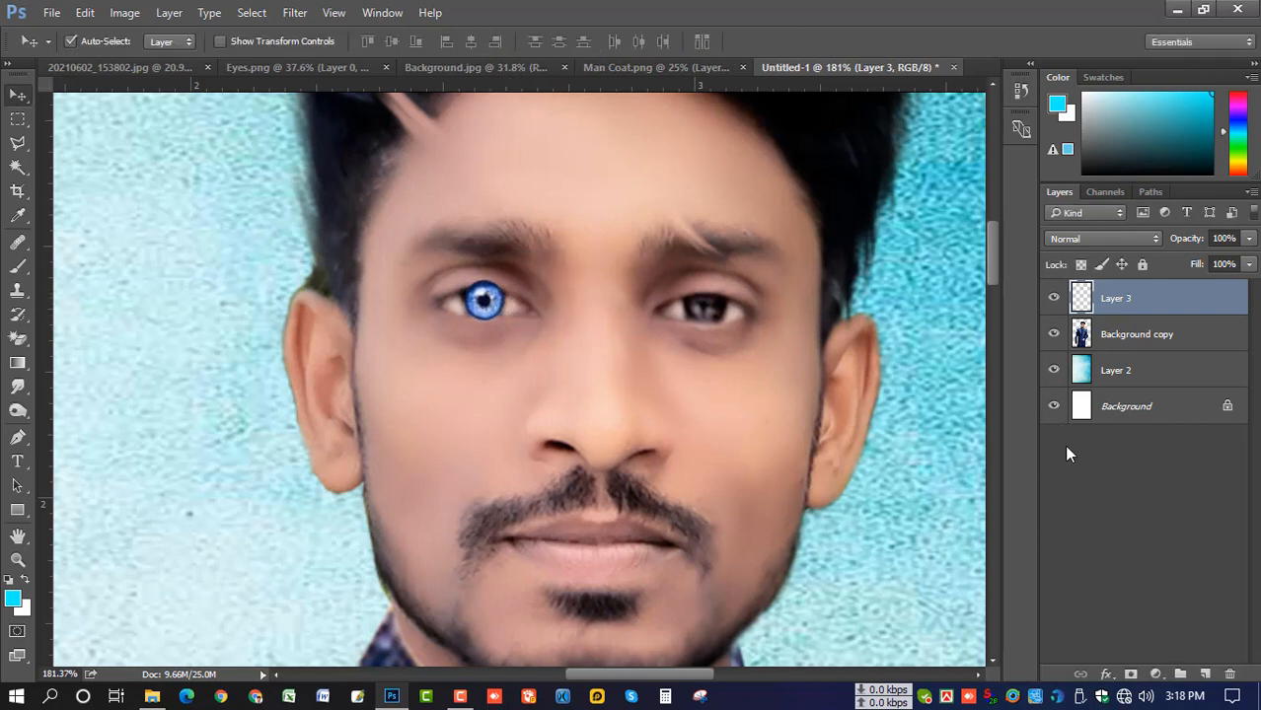
Step: Add a layer mask to the iris layer and brush black over its upper and lower edges so the eyelids show
{"action": "left_click", "coordinate": [1132, 673]}
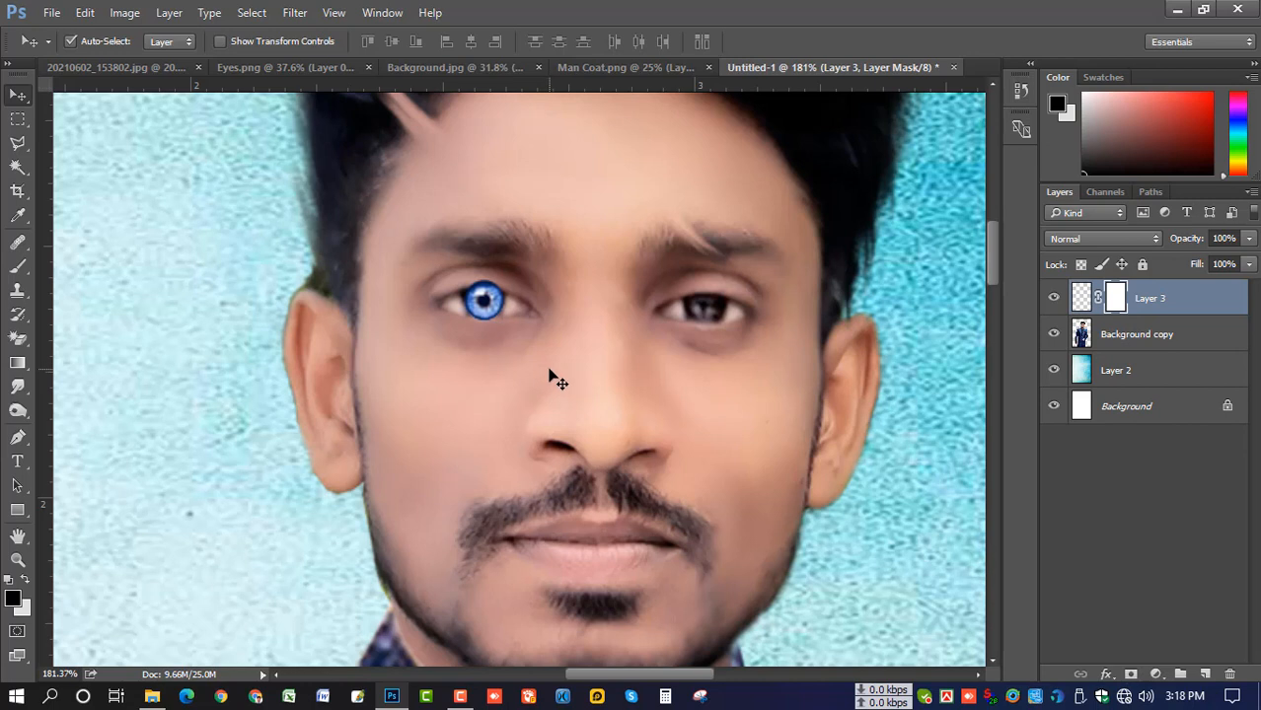
{"action": "left_click", "coordinate": [16, 266]}
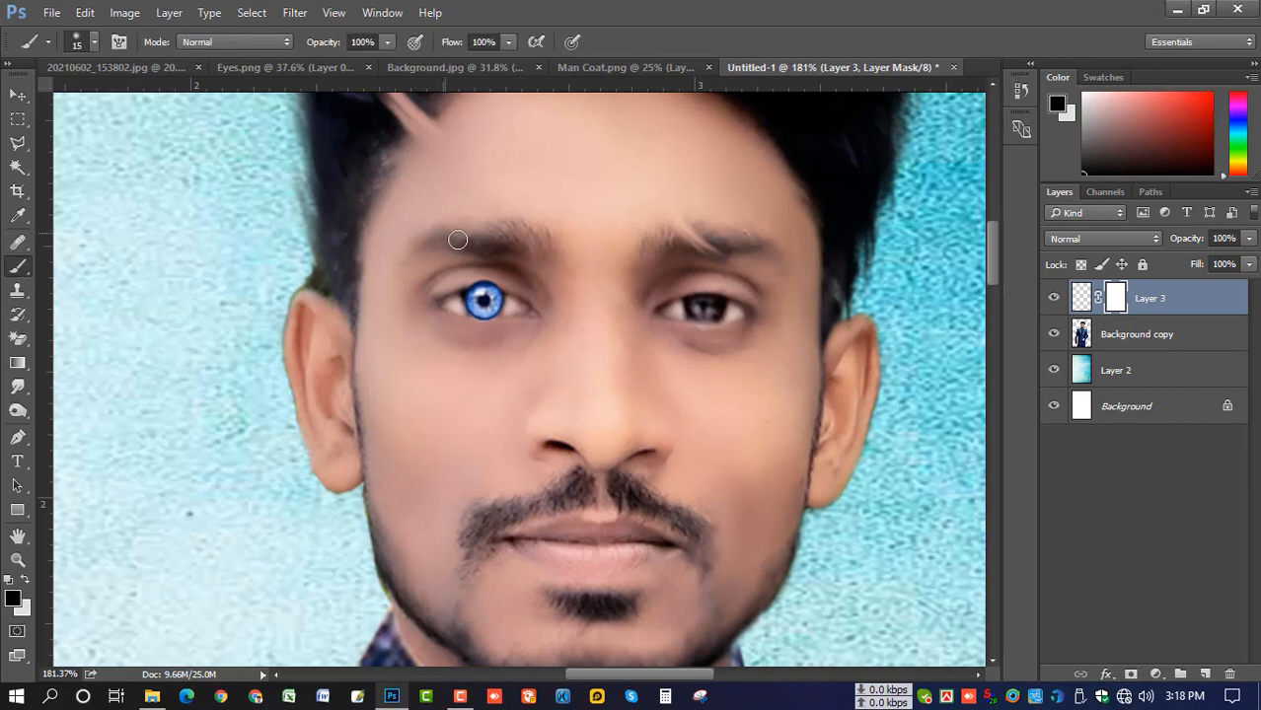
{"action": "mouse_move", "coordinate": [472, 277]}
{"action": "left_mouse_down"}
{"action": "mouse_move", "coordinate": [498, 280]}
{"action": "mouse_move", "coordinate": [457, 277]}
{"action": "left_mouse_up"}
{"action": "mouse_move", "coordinate": [493, 323]}
{"action": "left_mouse_down"}
{"action": "mouse_move", "coordinate": [463, 327]}
{"action": "mouse_move", "coordinate": [509, 324]}
{"action": "mouse_move", "coordinate": [453, 324]}
{"action": "mouse_move", "coordinate": [501, 327]}
{"action": "mouse_move", "coordinate": [470, 327]}
{"action": "left_mouse_up"}
{"action": "scroll", "coordinate": [533, 321], "scroll_direction": "down", "scroll_amount": 4}
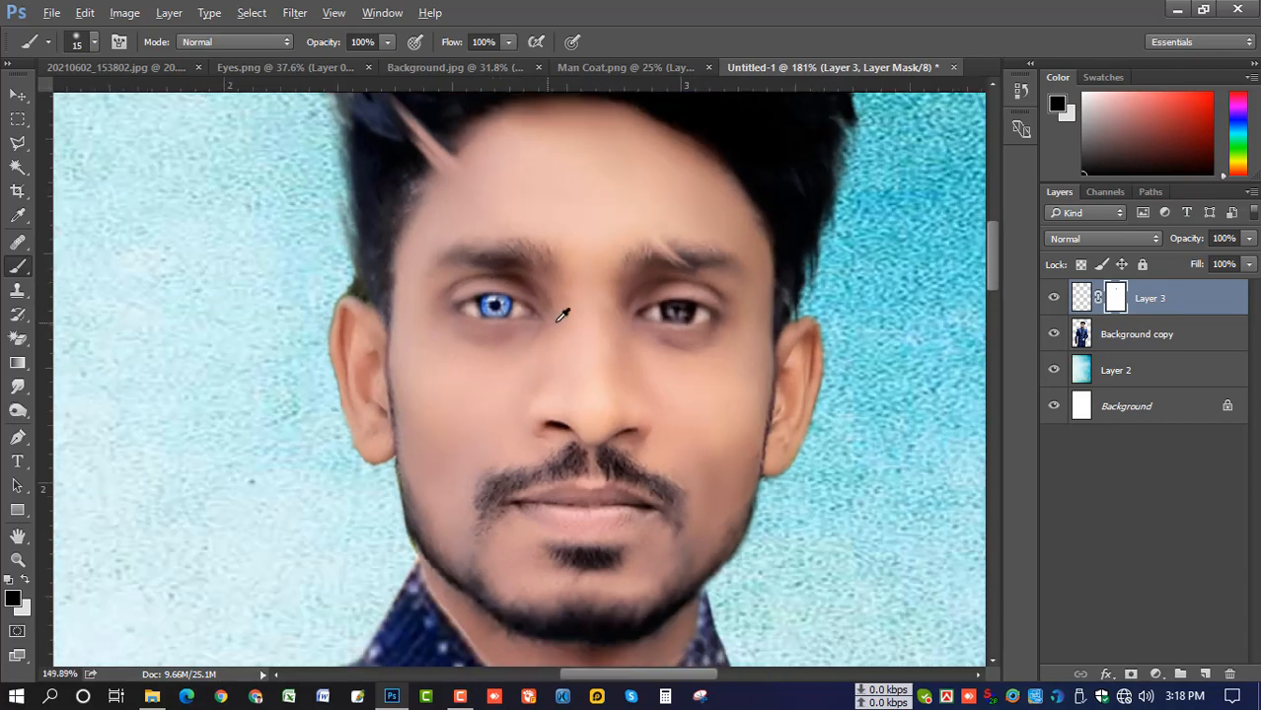
{"action": "scroll", "coordinate": [640, 296], "scroll_direction": "down", "scroll_amount": 4}
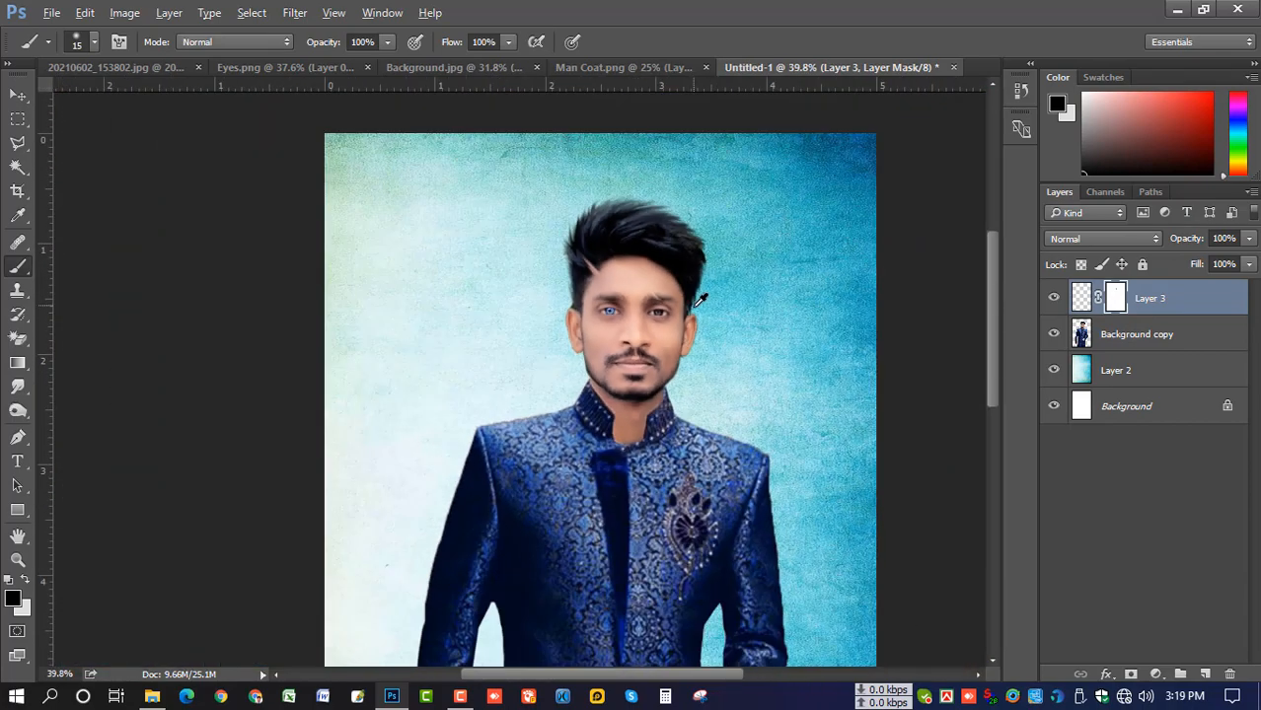
{"action": "scroll", "coordinate": [700, 298], "scroll_direction": "up", "scroll_amount": 5}
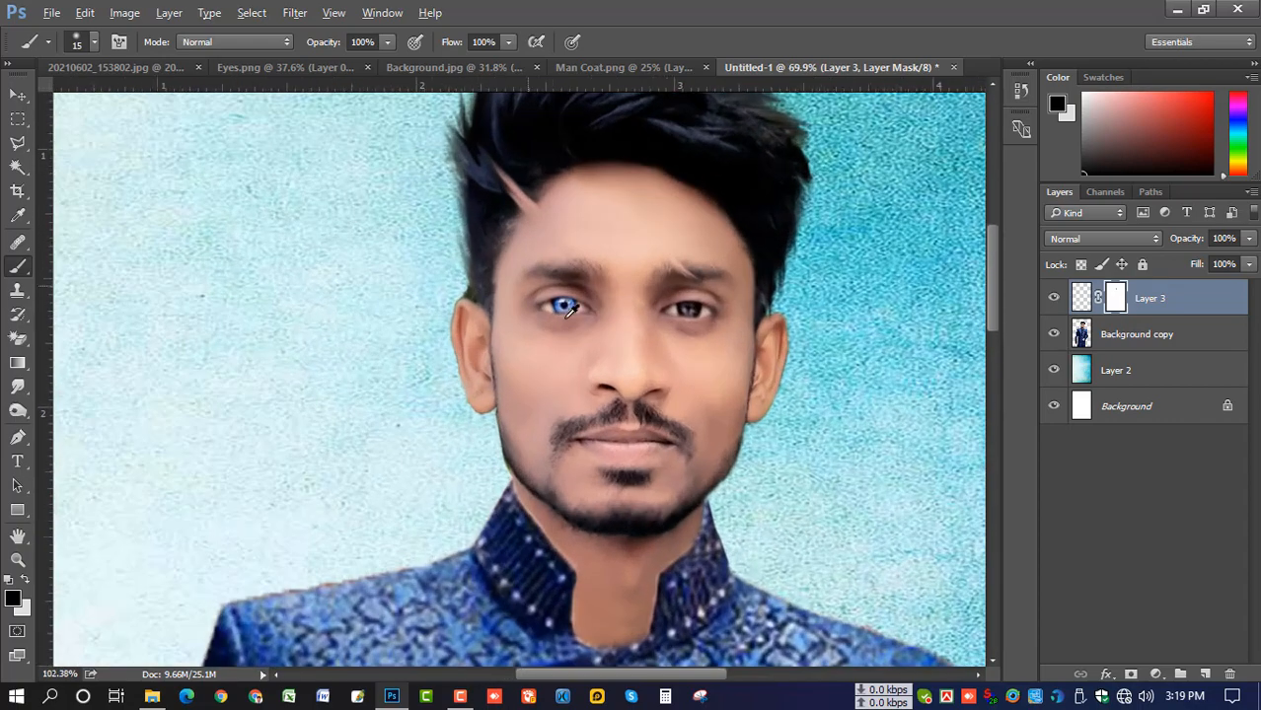
{"action": "scroll", "coordinate": [570, 309], "scroll_direction": "up", "scroll_amount": 2}
{"action": "scroll", "coordinate": [613, 304], "scroll_direction": "up", "scroll_amount": 1}
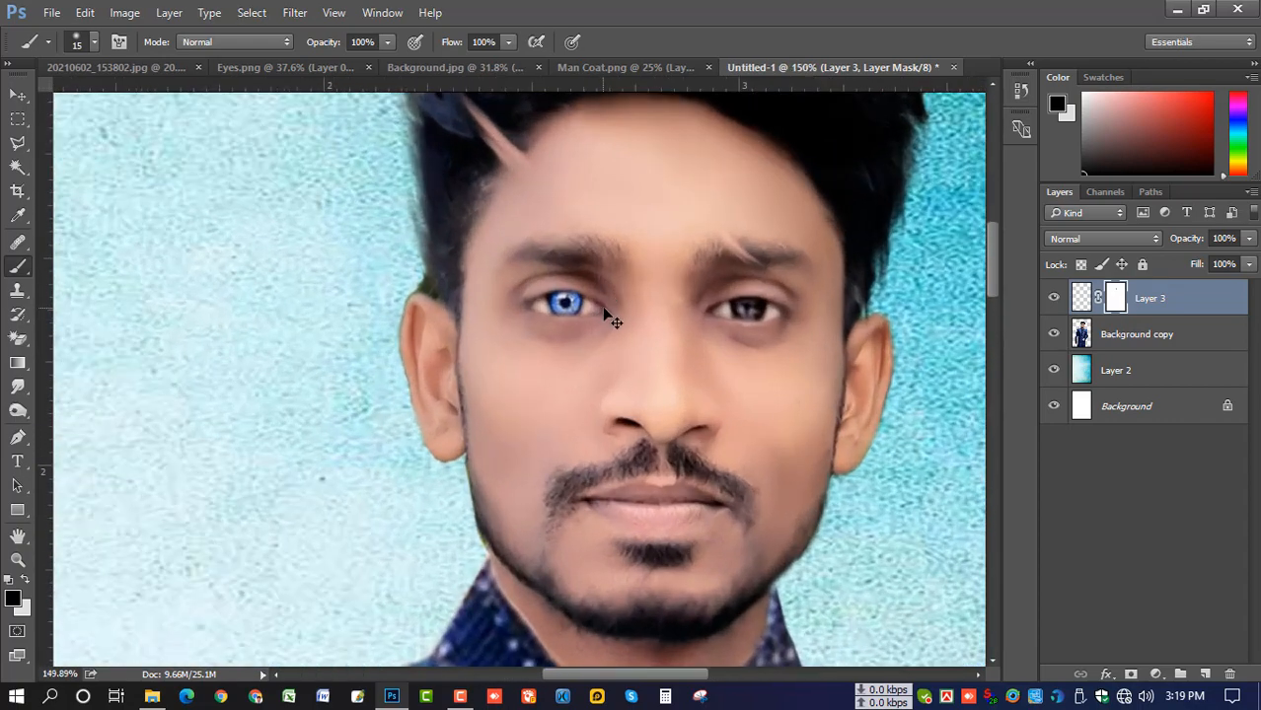
Step: Nudge the masked blue iris slightly to the right and down so it sits centred in the eye
{"action": "key", "text": "ctrl+t"}
{"action": "left_click_drag", "start_coordinate": [583, 285], "coordinate": [581, 289]}
{"action": "key", "text": "b"}
{"action": "key", "text": "Return"}
{"action": "left_click", "coordinate": [18, 94]}
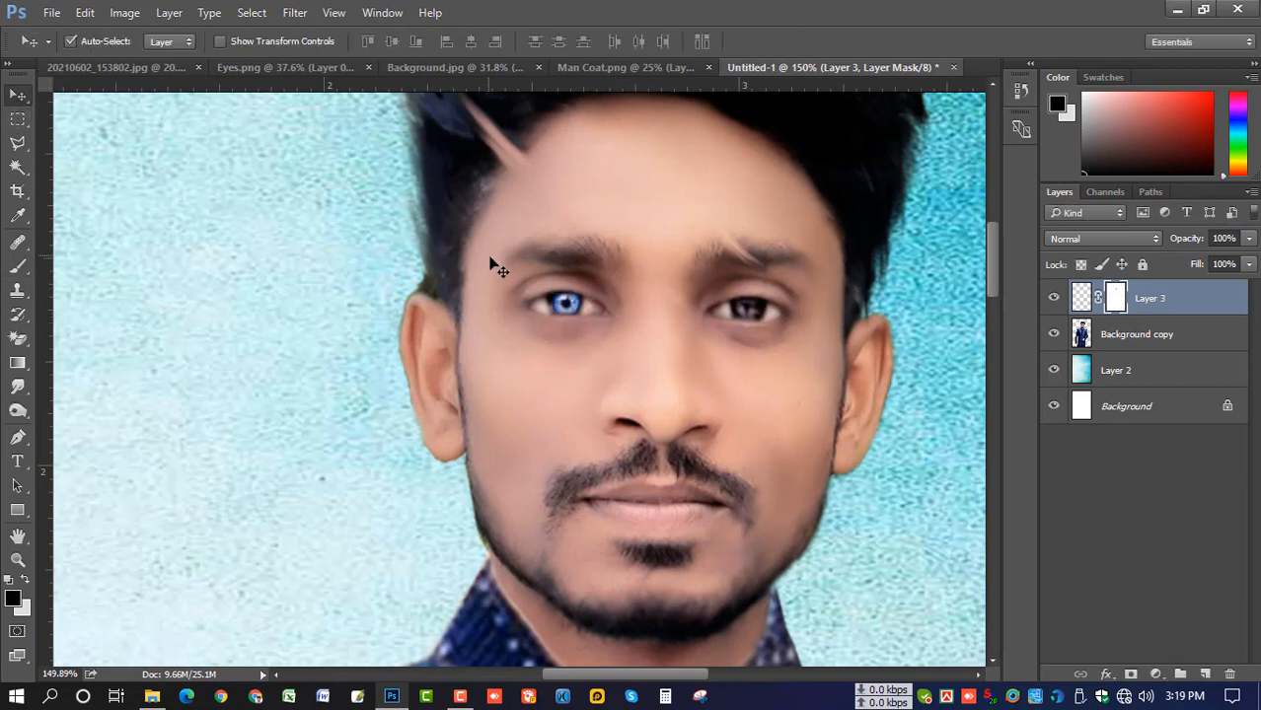
{"action": "key", "text": "Right"}
{"action": "key", "text": "Down"}
{"action": "key", "text": "Down"}
Step: Apply the iris layer's mask permanently and lower the layer's opacity to 73%
{"action": "scroll", "coordinate": [669, 312], "scroll_direction": "down", "scroll_amount": 2}
{"action": "scroll", "coordinate": [671, 312], "scroll_direction": "down", "scroll_amount": 3}
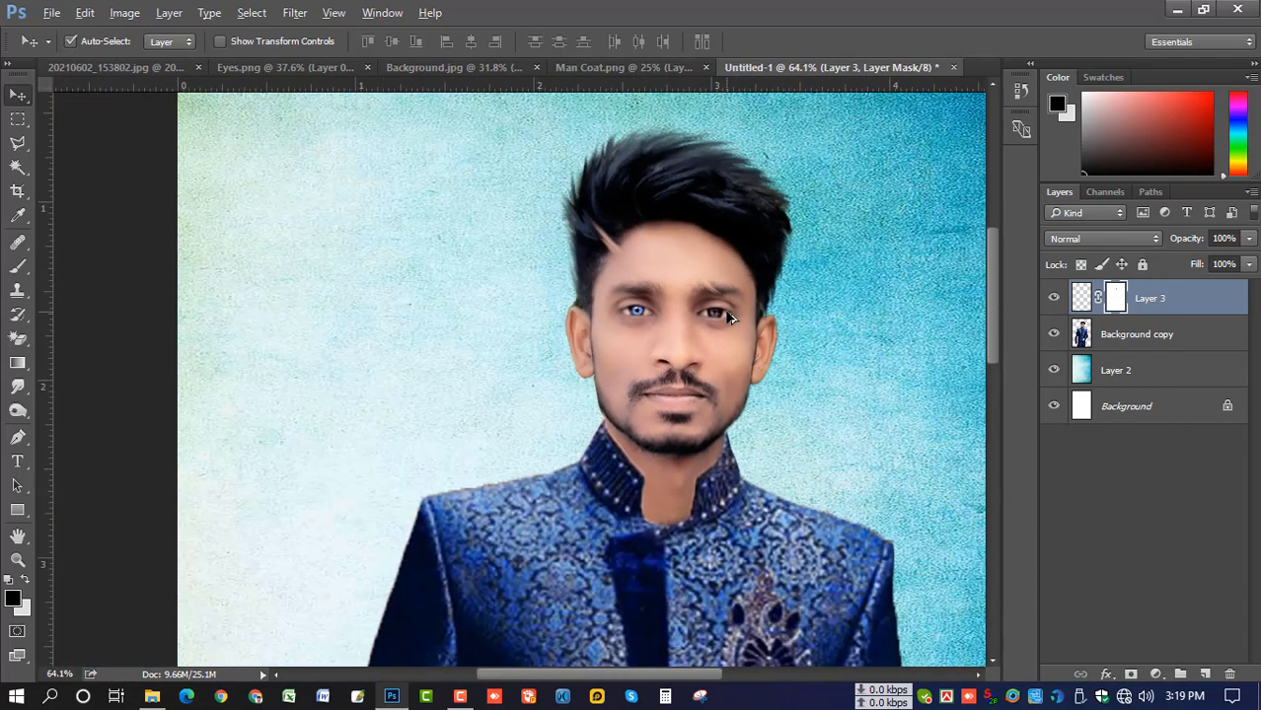
{"action": "left_click_drag", "start_coordinate": [695, 389], "coordinate": [621, 361]}
{"action": "right_click", "coordinate": [1113, 301]}
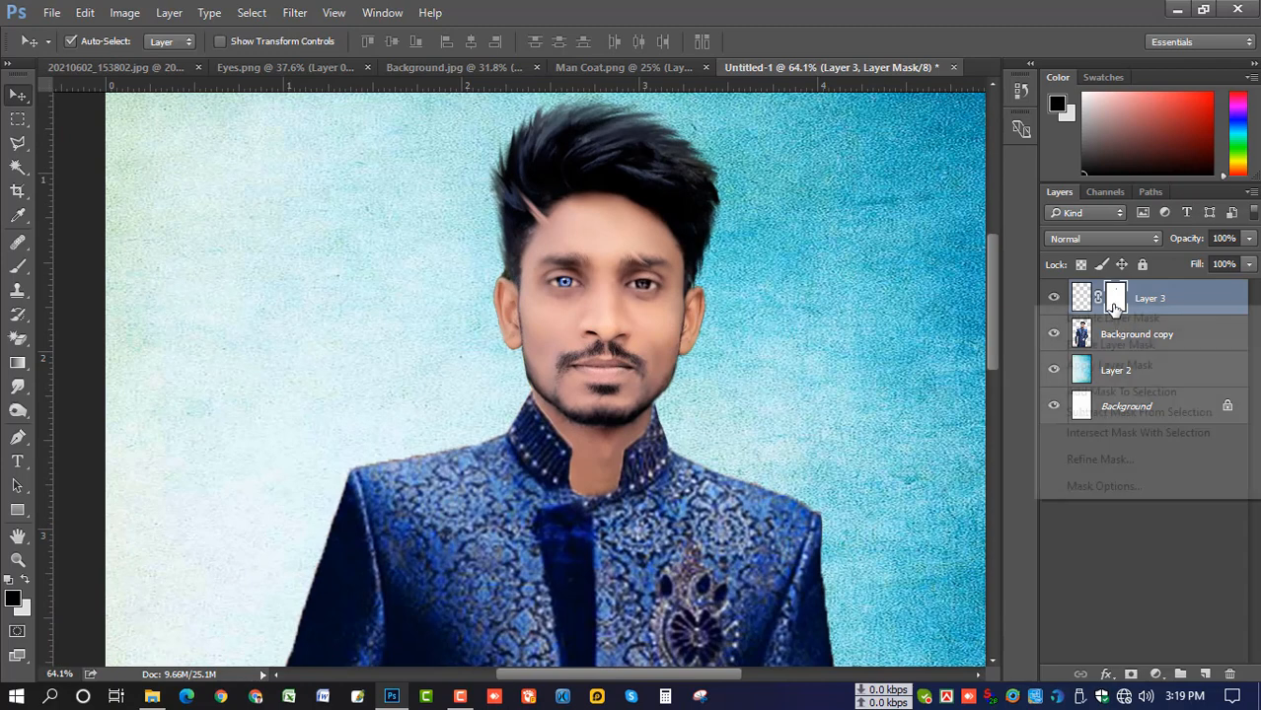
{"action": "left_click", "coordinate": [1123, 367]}
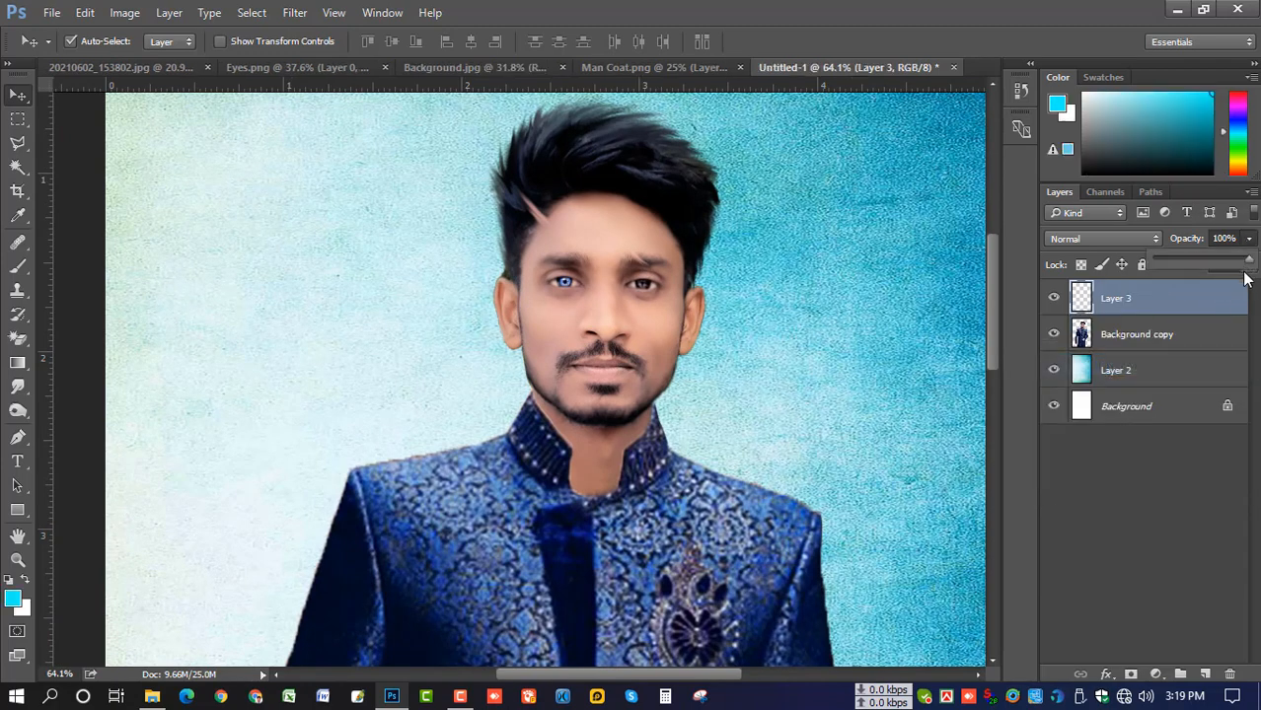
{"action": "left_click_drag", "start_coordinate": [1247, 263], "coordinate": [1234, 264]}
{"action": "left_click", "coordinate": [768, 352]}
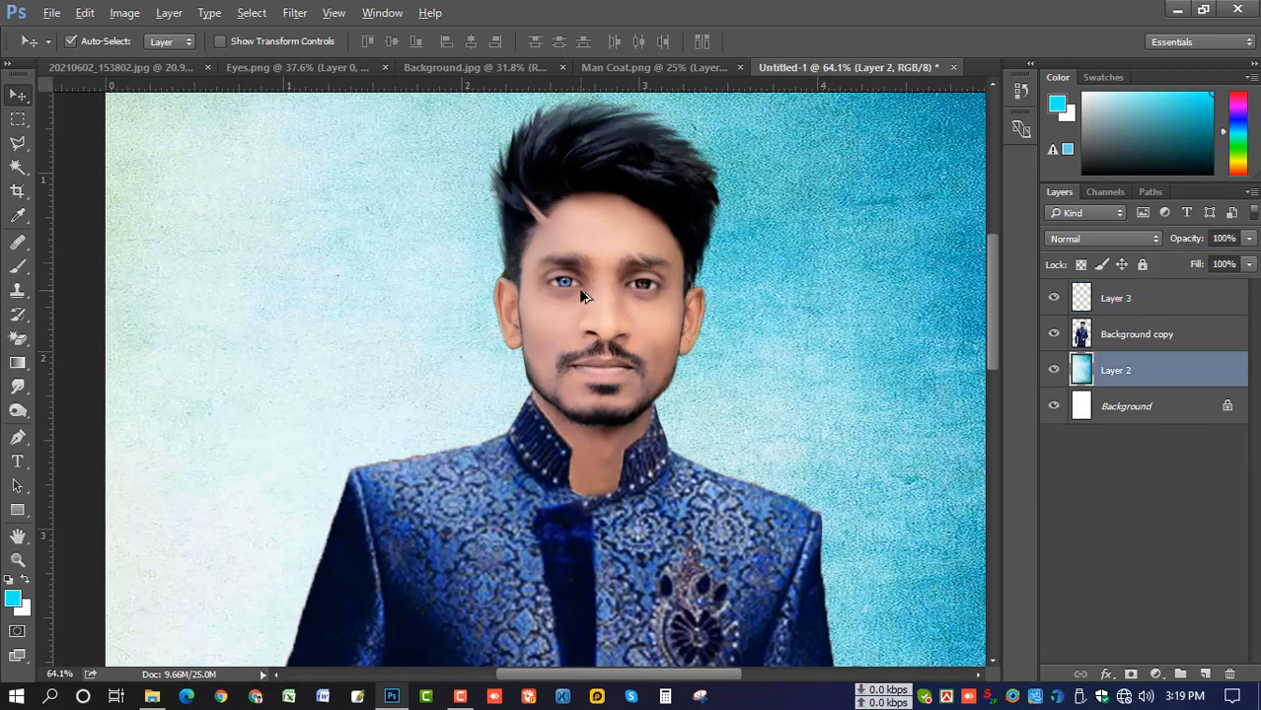
Step: Duplicate the blue iris layer and place the copy over the eye on the image's right side
{"action": "scroll", "coordinate": [597, 285], "scroll_direction": "up", "scroll_amount": 5}
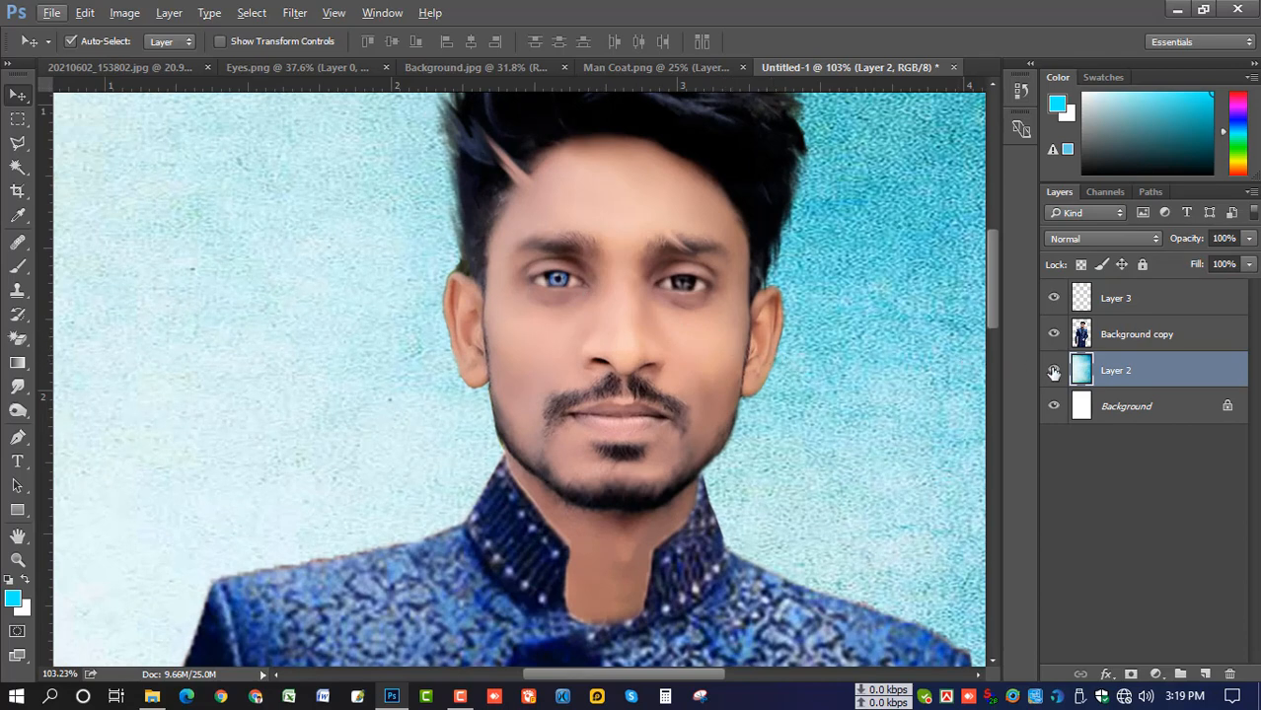
{"action": "left_click_drag", "start_coordinate": [1117, 308], "coordinate": [1204, 674]}
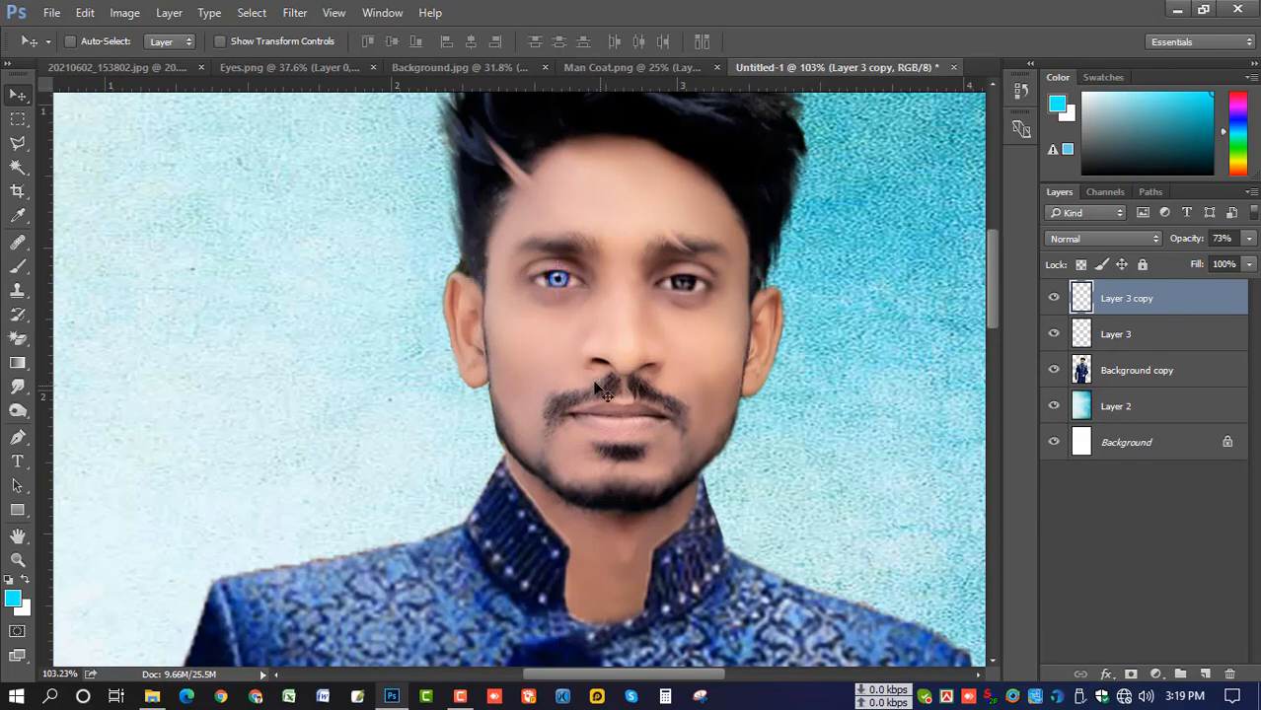
{"action": "key", "text": "ctrl+t"}
{"action": "scroll", "coordinate": [566, 288], "scroll_direction": "up", "scroll_amount": 3}
{"action": "key", "text": "ctrl+t"}
{"action": "left_click_drag", "start_coordinate": [570, 291], "coordinate": [747, 278]}
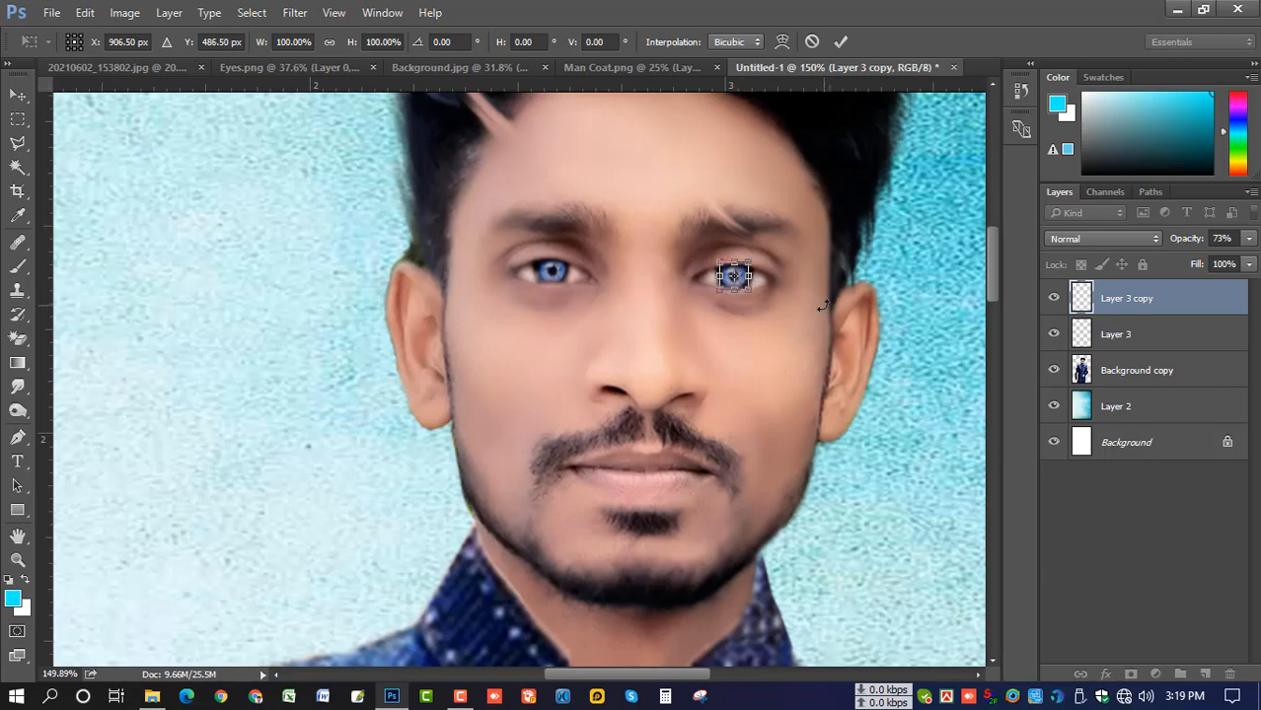
{"action": "key", "text": "Return"}
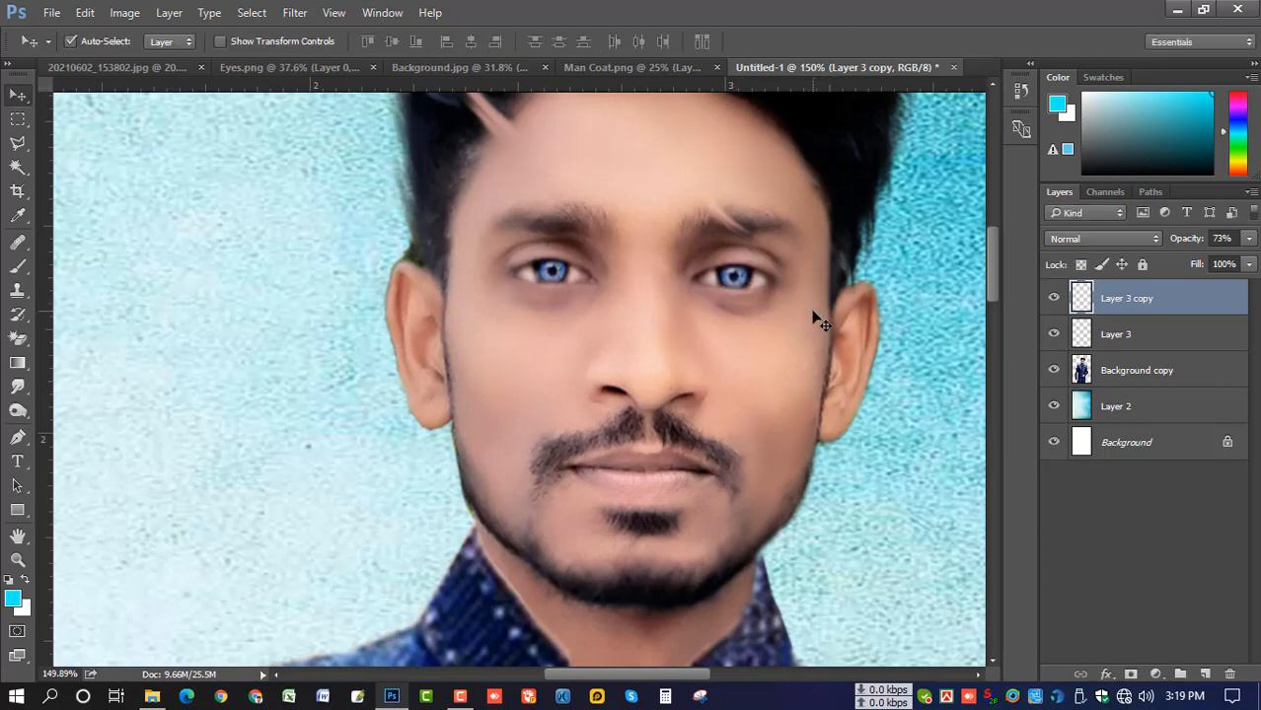
Step: Duplicate the merged figure layer so a second copy lies directly above the original
{"action": "scroll", "coordinate": [718, 318], "scroll_direction": "down", "scroll_amount": 5}
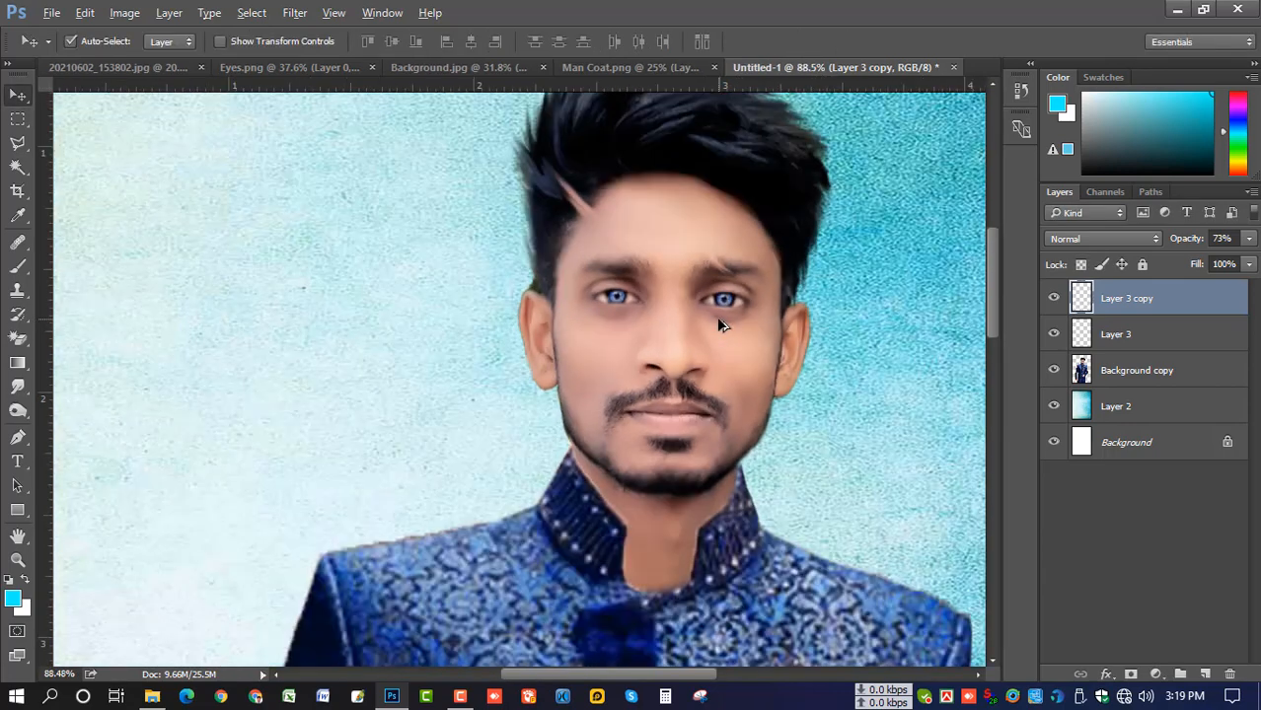
{"action": "left_click_drag", "start_coordinate": [749, 375], "coordinate": [602, 301]}
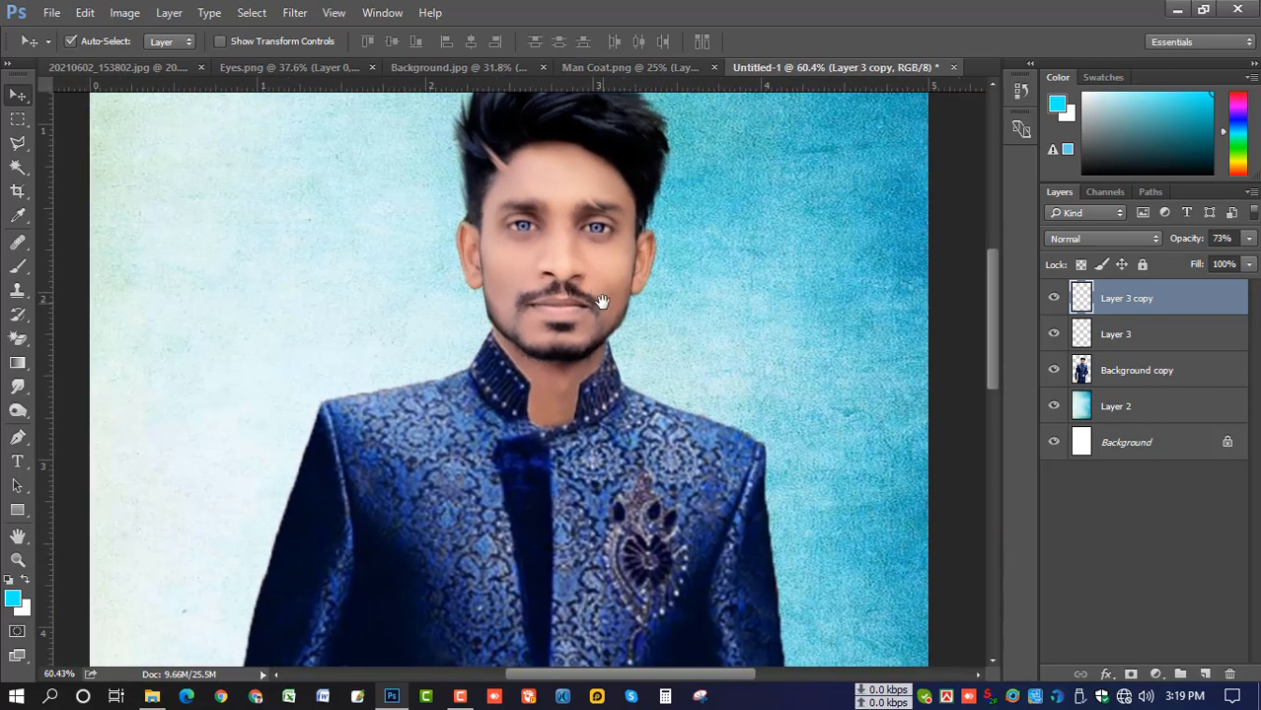
{"action": "scroll", "coordinate": [605, 306], "scroll_direction": "down", "scroll_amount": 3}
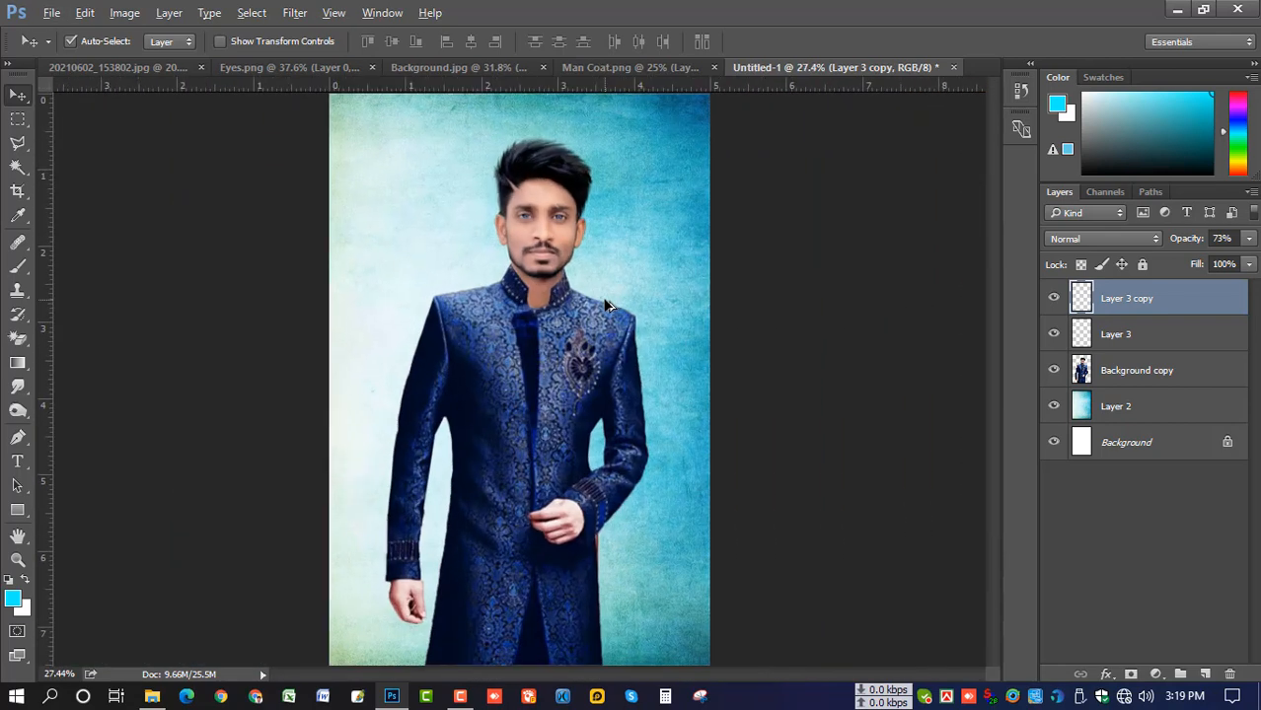
{"action": "key", "text": "alt"}
{"action": "left_click_drag", "start_coordinate": [1117, 384], "coordinate": [1204, 674]}
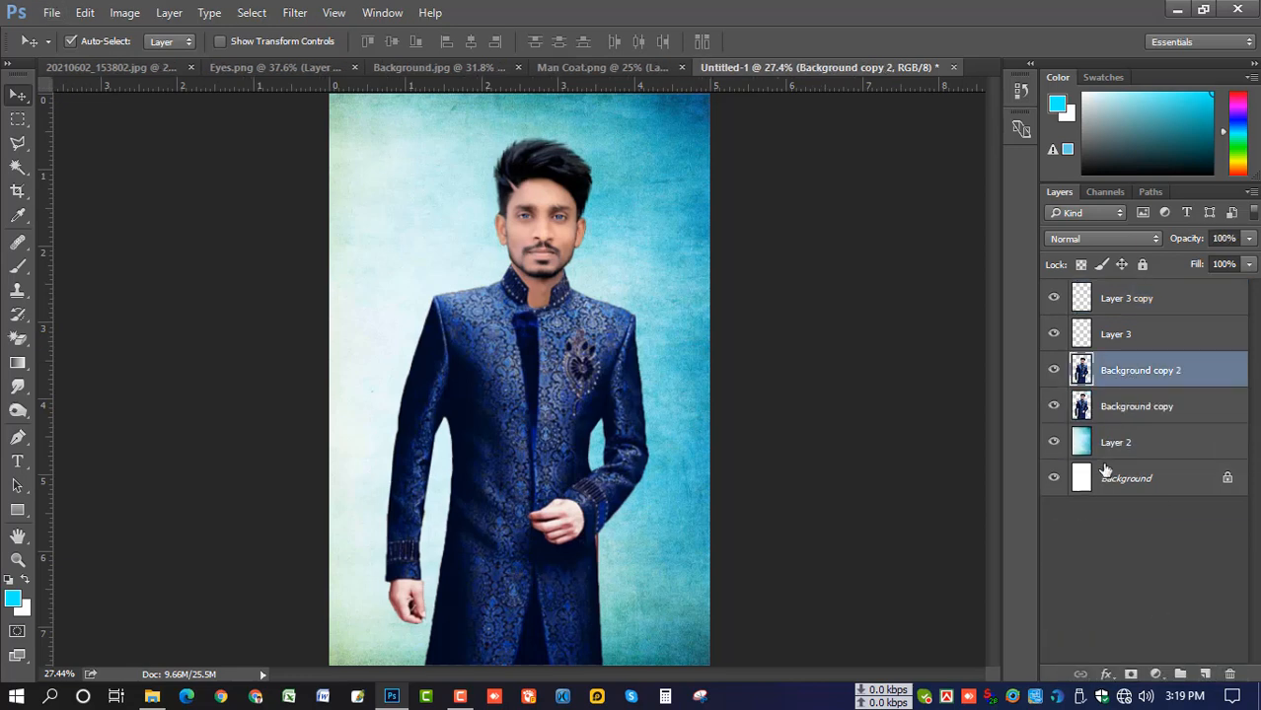
Step: Select the outline of the lower figure layer, fill it with black (000000), and deselect
{"action": "left_click", "coordinate": [1110, 408]}
{"action": "left_click", "coordinate": [1081, 408], "text": "ctrl"}
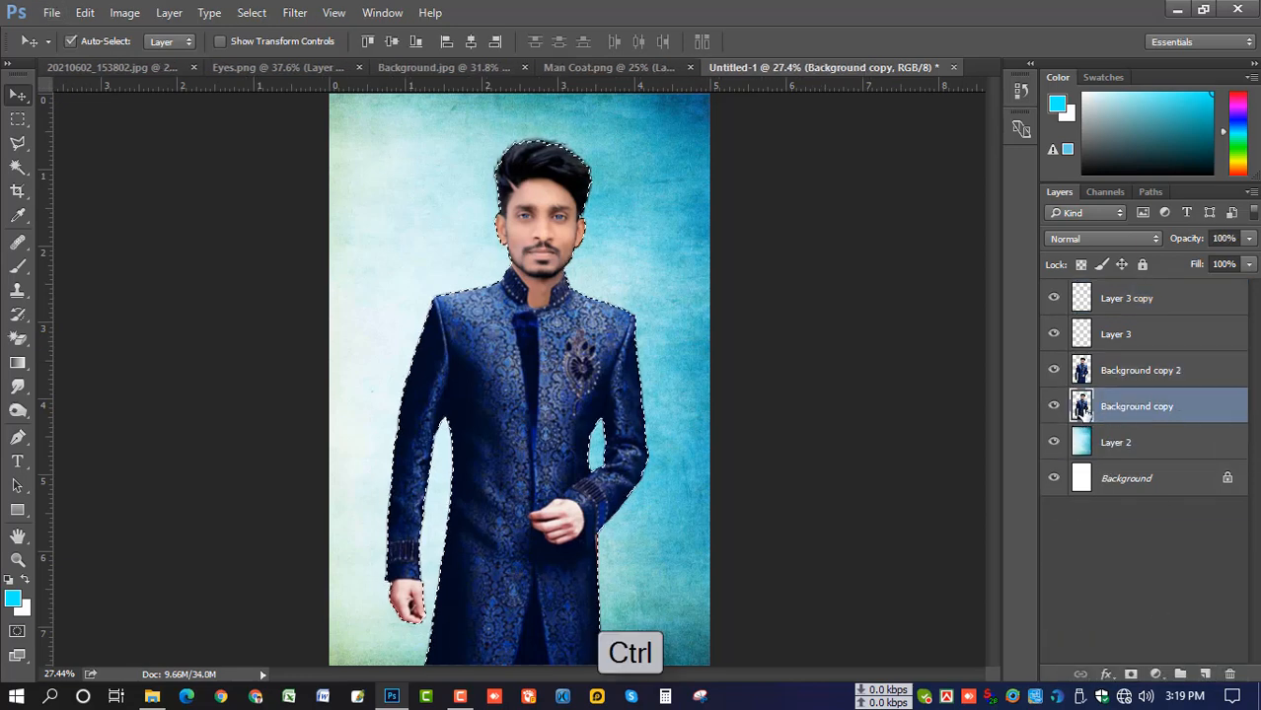
{"action": "left_click", "coordinate": [22, 609]}
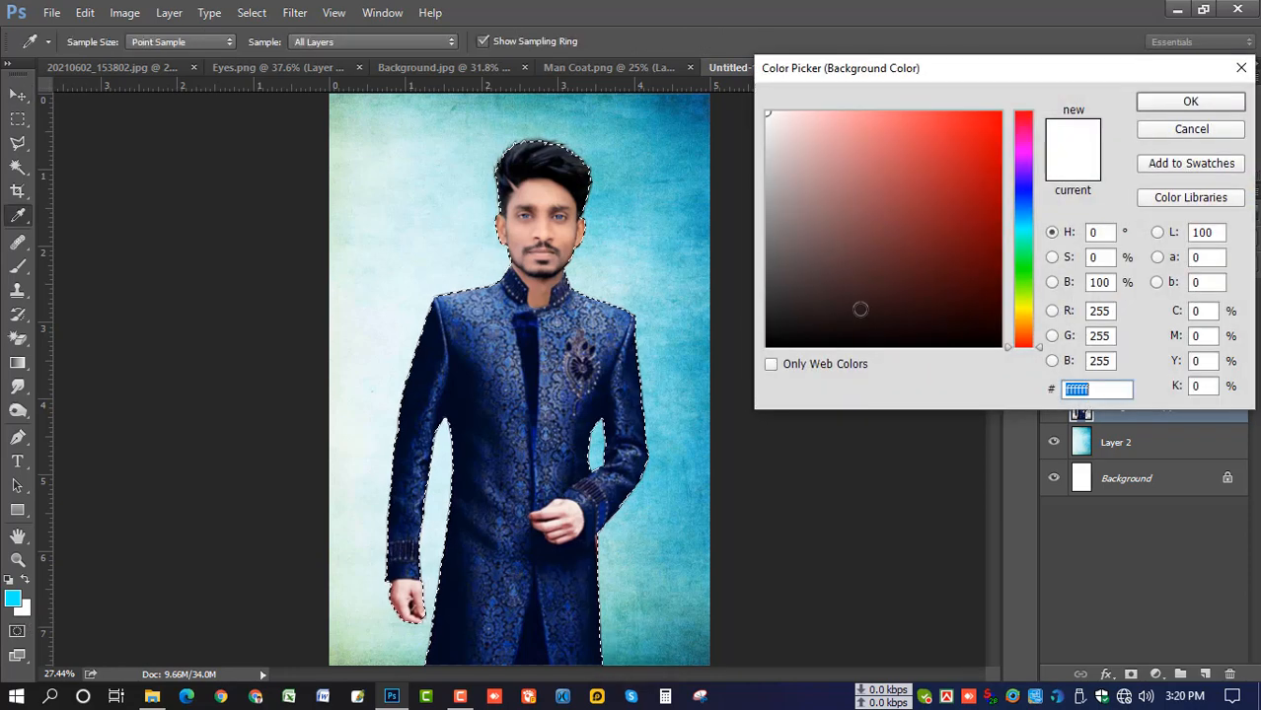
{"action": "type", "text": "000000"}
{"action": "left_click", "coordinate": [1191, 103]}
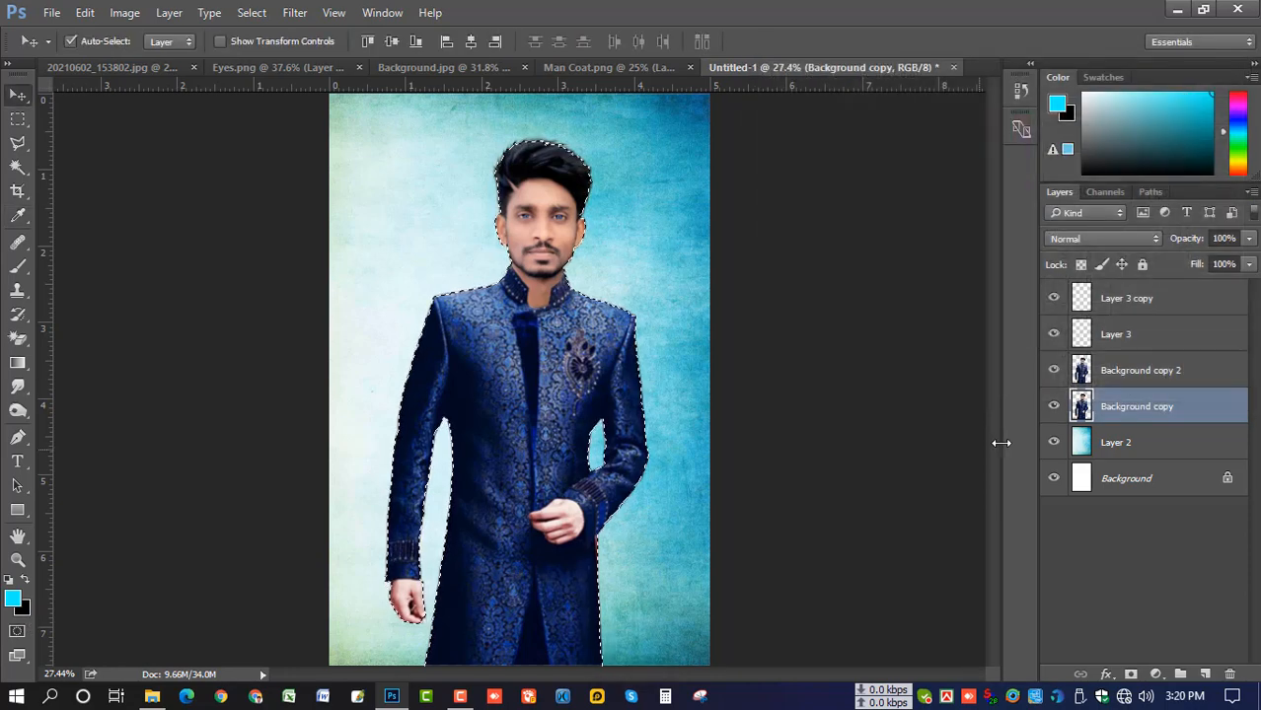
{"action": "key", "text": "ctrl+BackSpace"}
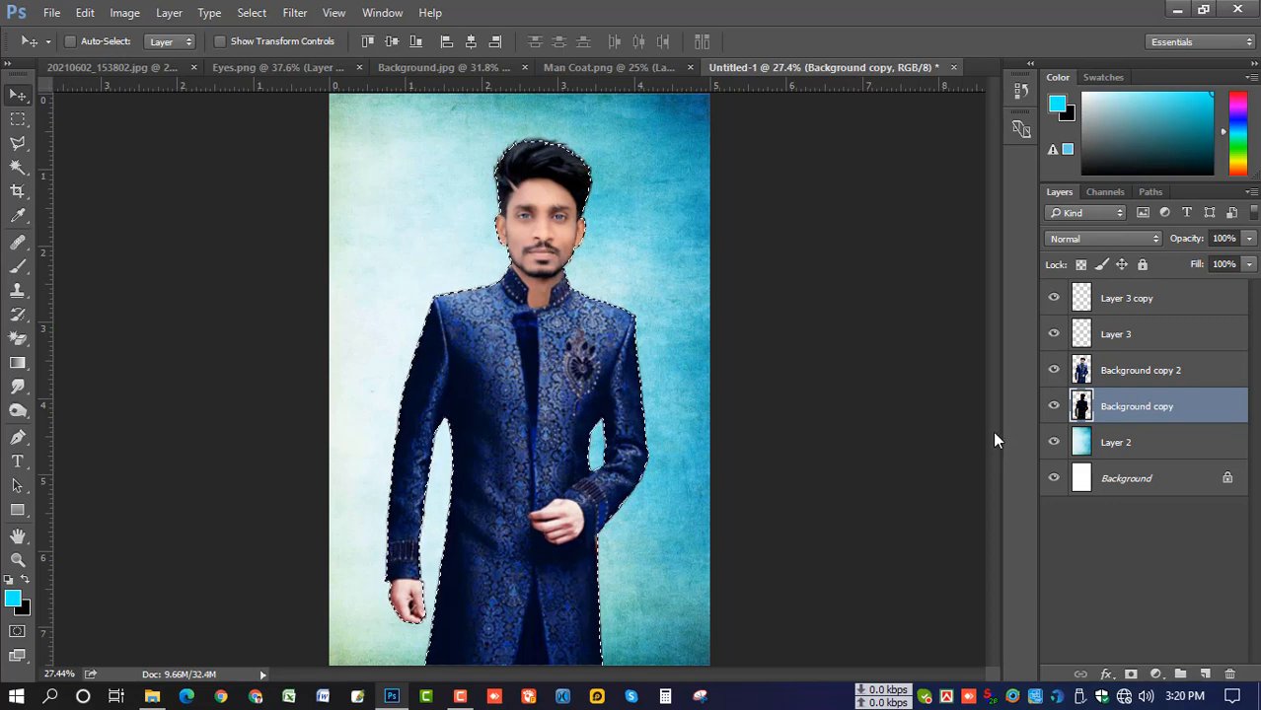
{"action": "key", "text": "ctrl+d"}
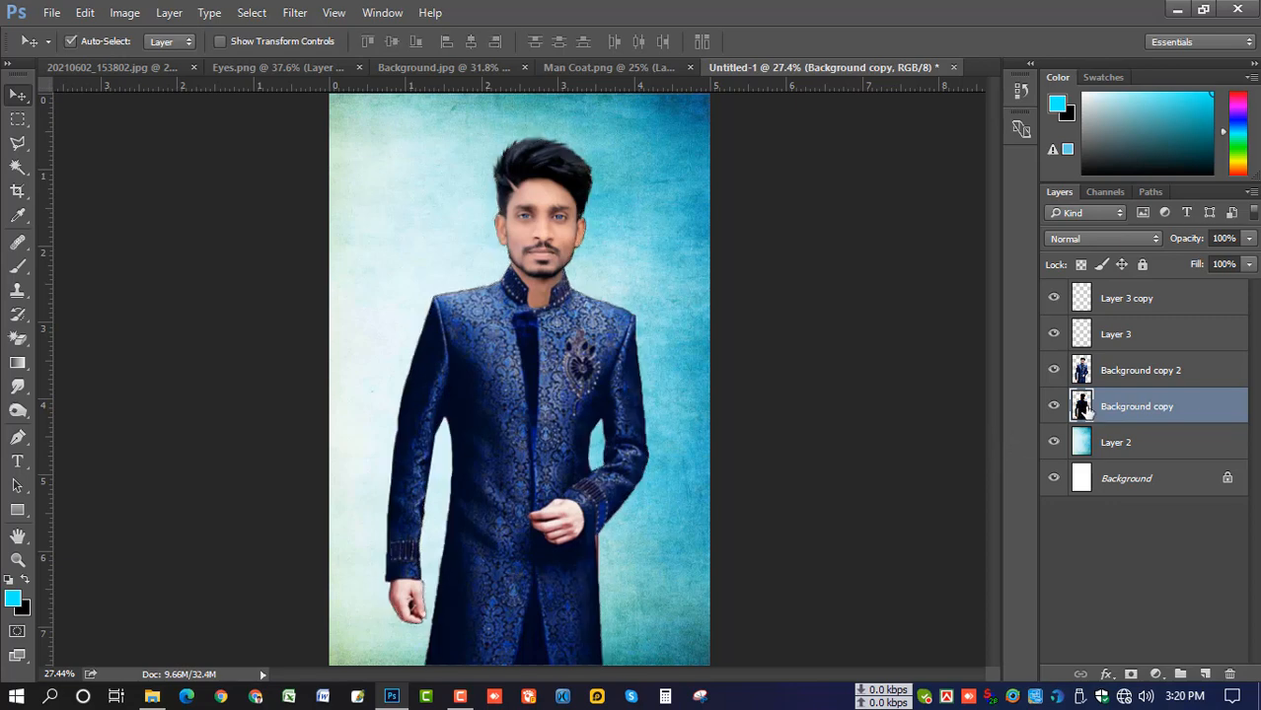
Step: Shift the black silhouette about 58 px right and 7 px down so it shows behind the figure as a shadow
{"action": "left_click", "coordinate": [1053, 370]}
{"action": "left_click", "coordinate": [1052, 370]}
{"action": "key", "text": "ctrl+t"}
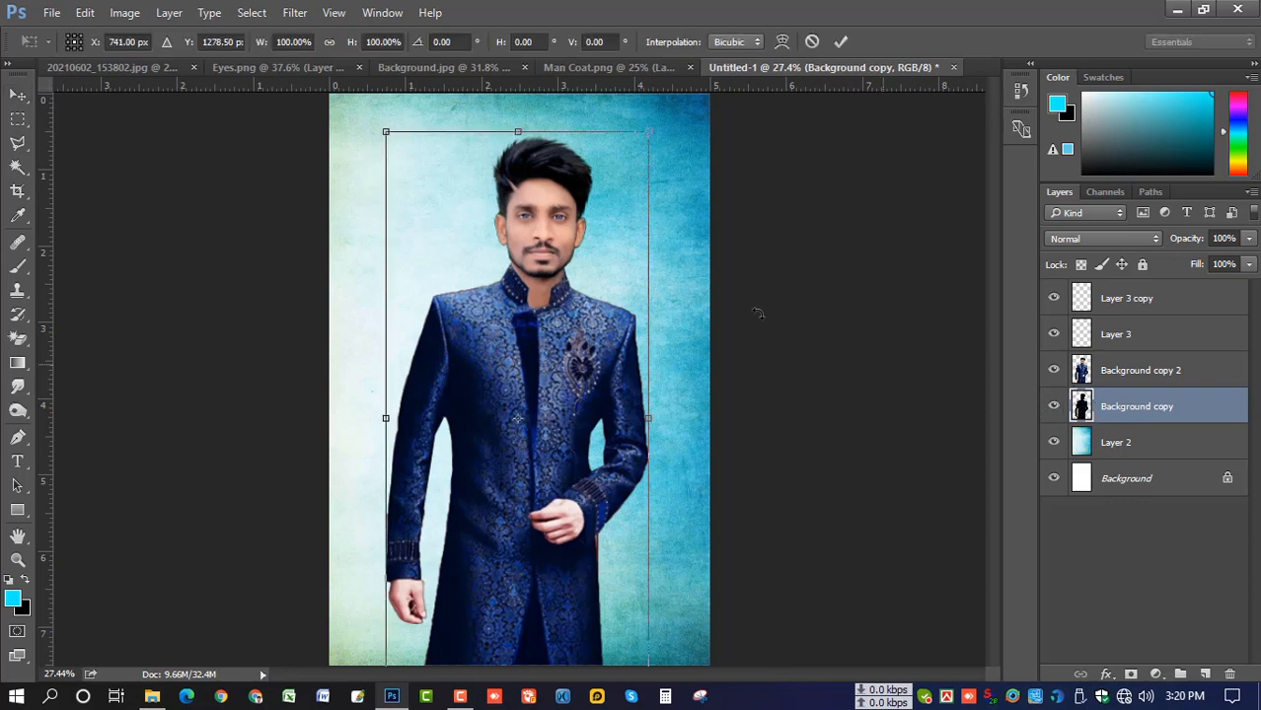
{"action": "key", "text": "Right"}
{"action": "key", "text": "Right"}
{"action": "key", "text": "Right"}
{"action": "key", "text": "Right"}
{"action": "key", "text": "Right"}
{"action": "key", "text": "Right"}
{"action": "key", "text": "Right"}
{"action": "key", "text": "Right"}
{"action": "key", "text": "Right"}
{"action": "key", "text": "Right"}
{"action": "key", "text": "Right"}
{"action": "key", "text": "Right"}
{"action": "key", "text": "Right"}
{"action": "key", "text": "Right"}
{"action": "key", "text": "Right"}
{"action": "key", "text": "Right"}
{"action": "key", "text": "Right"}
{"action": "key", "text": "Right"}
{"action": "key", "text": "Right"}
{"action": "key", "text": "Right"}
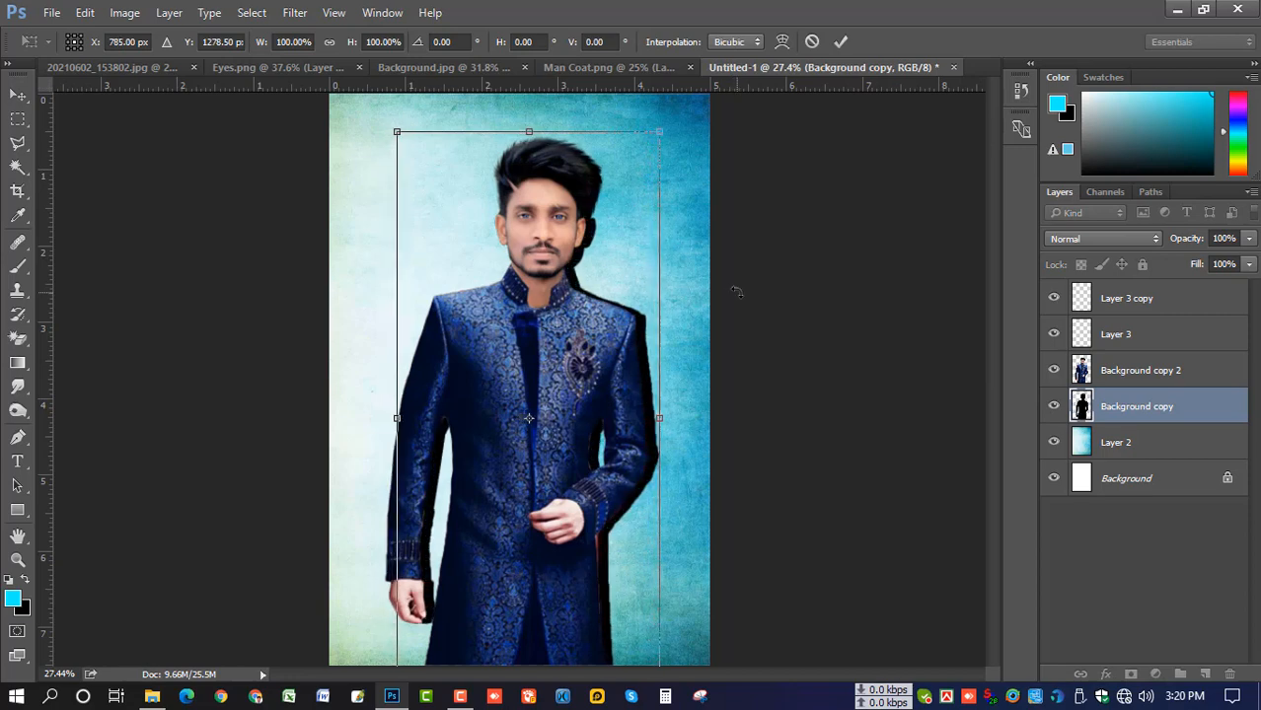
{"action": "key", "text": "Right"}
{"action": "key", "text": "Right"}
{"action": "key", "text": "Right"}
{"action": "key", "text": "Right"}
{"action": "key", "text": "Right"}
{"action": "key", "text": "Right"}
{"action": "key", "text": "Right"}
{"action": "key", "text": "Right"}
{"action": "key", "text": "Right"}
{"action": "key", "text": "Right"}
{"action": "key", "text": "Right"}
{"action": "key", "text": "Right"}
{"action": "key", "text": "Right"}
{"action": "key", "text": "Right"}
{"action": "key", "text": "Down"}
{"action": "key", "text": "Down"}
{"action": "key", "text": "Down"}
{"action": "key", "text": "Down"}
{"action": "key", "text": "Down"}
{"action": "key", "text": "Down"}
{"action": "key", "text": "Down"}
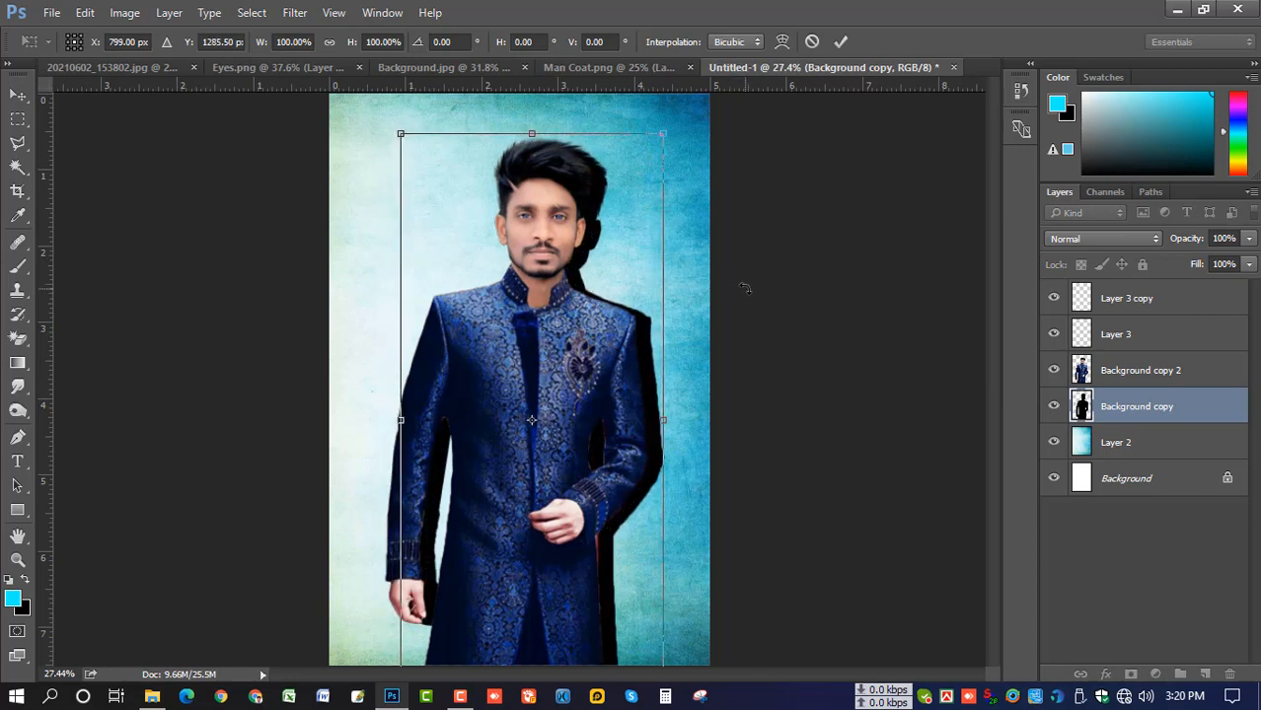
{"action": "key", "text": "Return"}
Step: Lower the black shadow layer's opacity to 38%
{"action": "left_click", "coordinate": [1248, 240]}
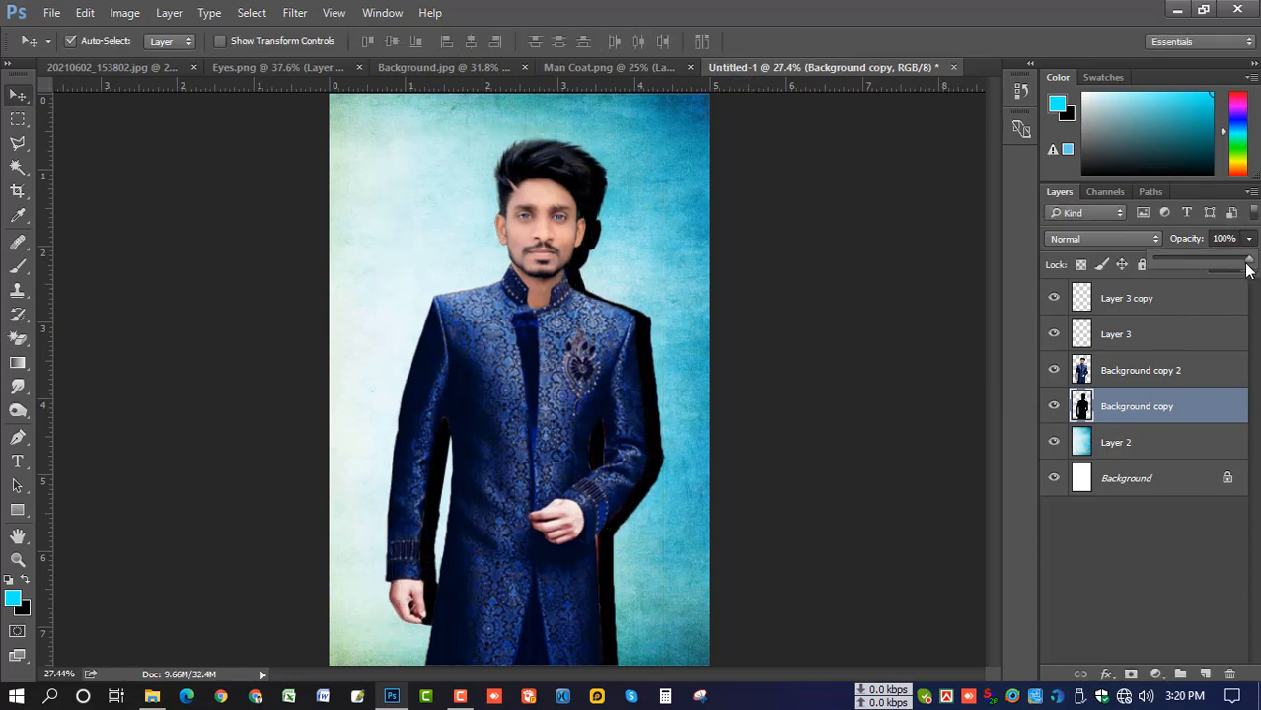
{"action": "left_click_drag", "start_coordinate": [1248, 261], "coordinate": [1193, 266]}
{"action": "left_click", "coordinate": [1154, 410]}
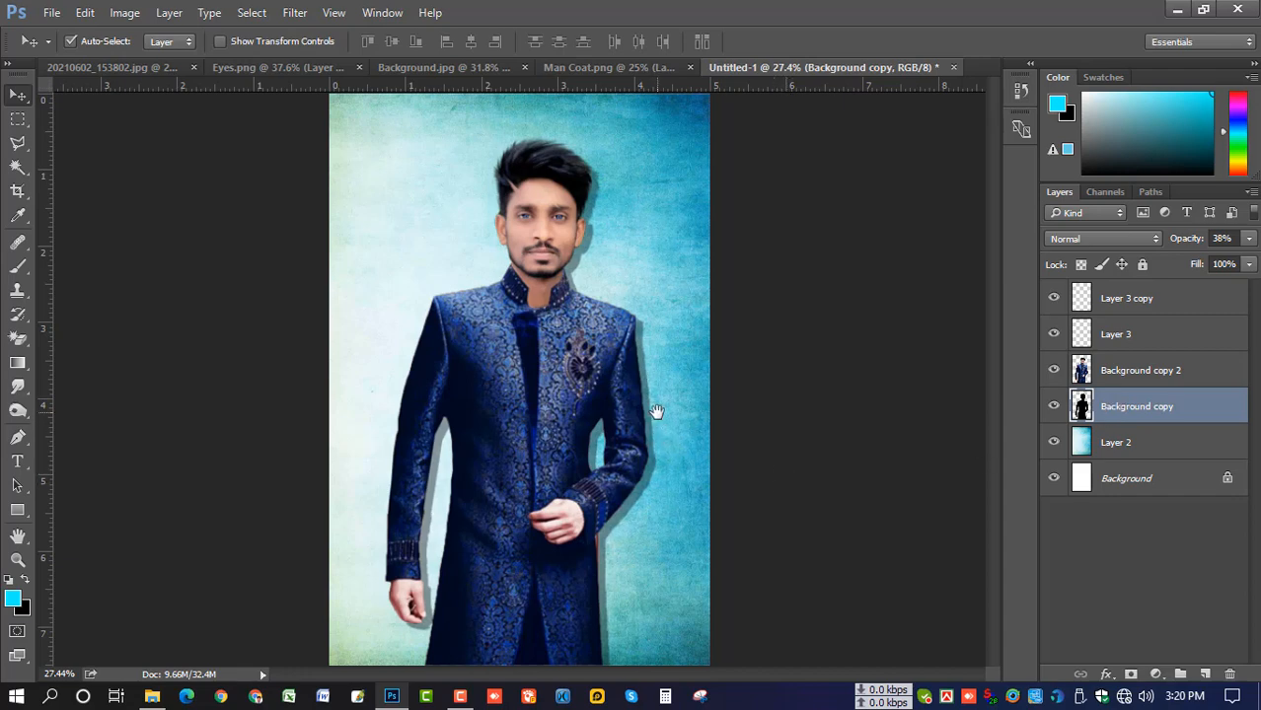
{"action": "scroll", "coordinate": [656, 411], "scroll_direction": "down", "scroll_amount": 1}
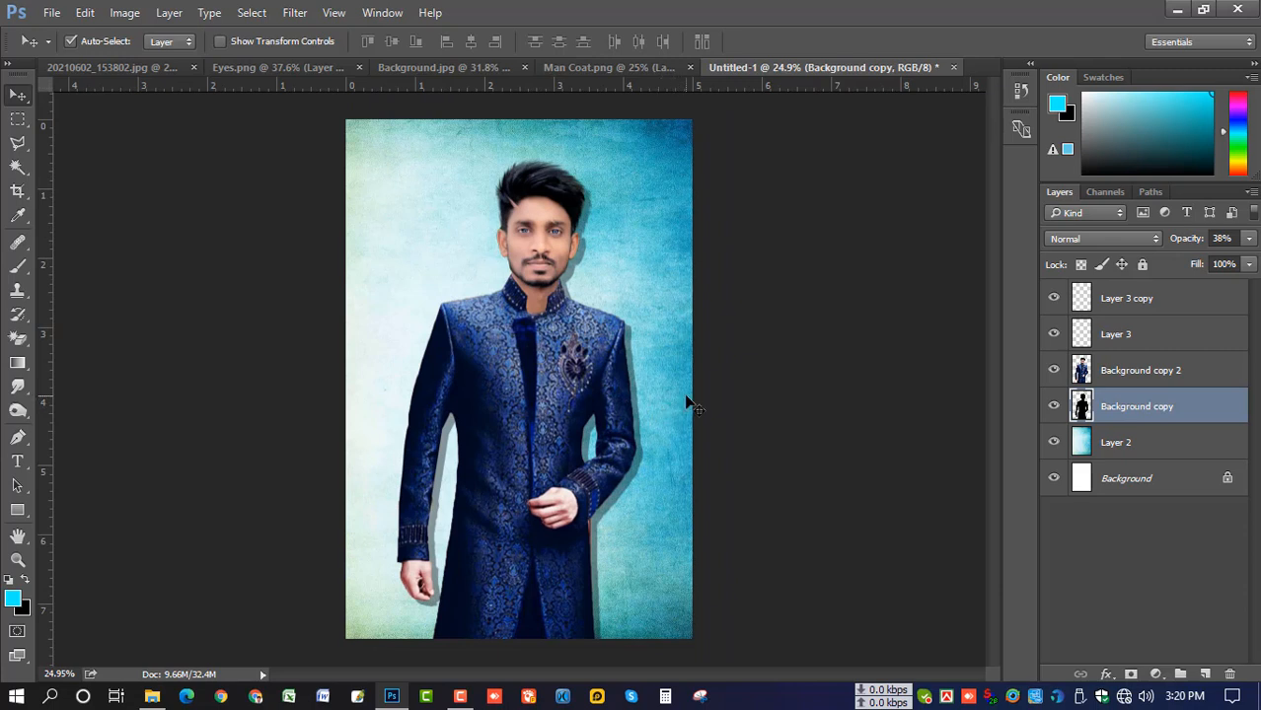
Step: Flatten all layers into one background and open the image in the Camera Raw filter
{"action": "left_click", "coordinate": [1123, 305]}
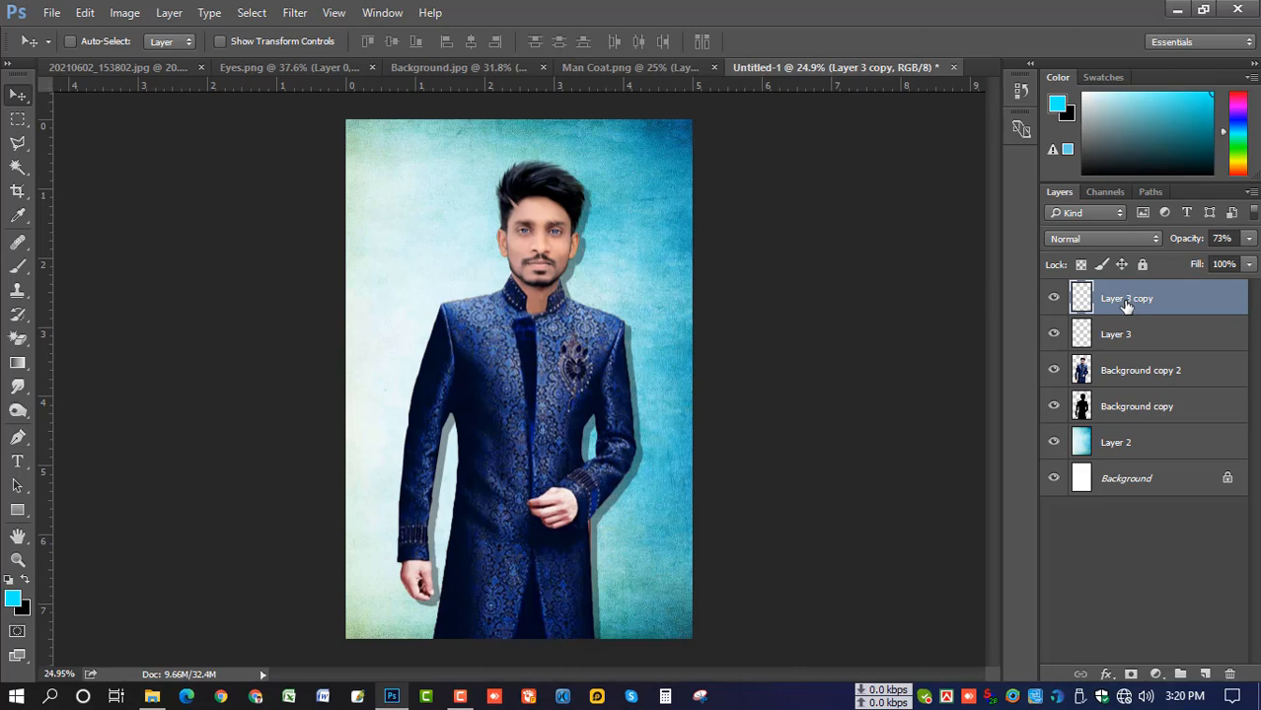
{"action": "left_click", "coordinate": [296, 13]}
{"action": "left_click", "coordinate": [379, 119]}
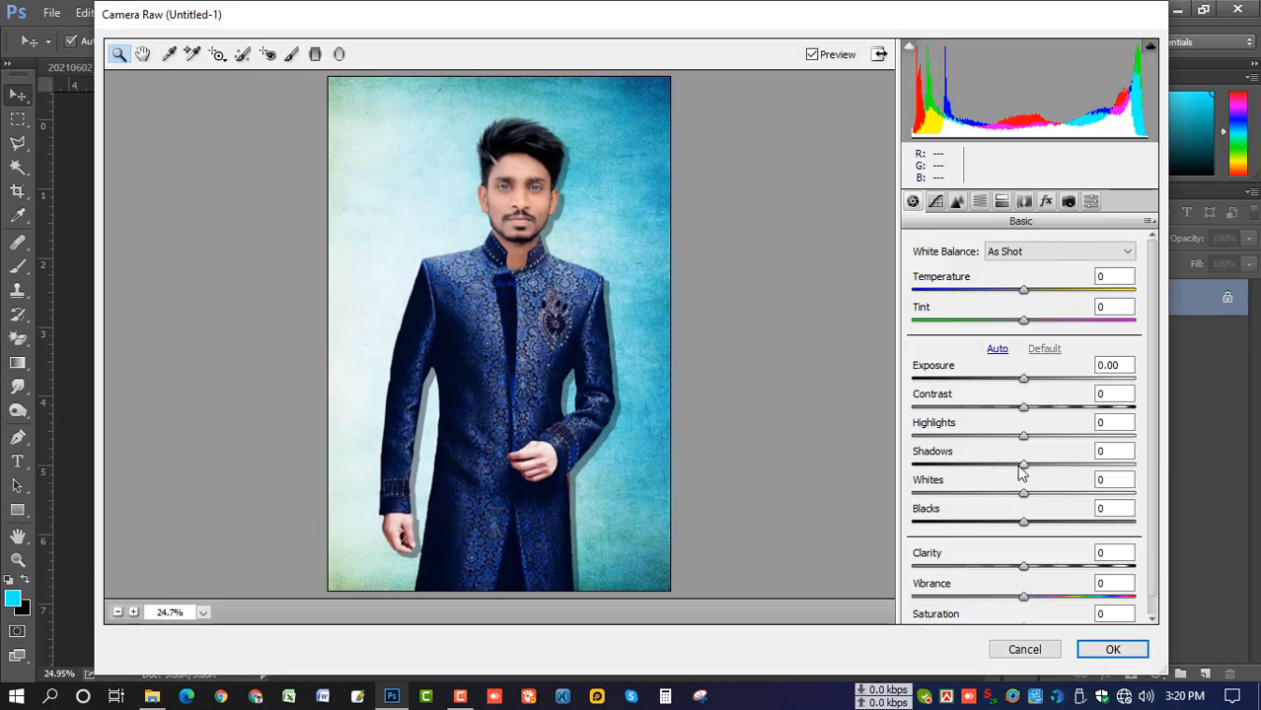
Step: Set Contrast +18, Highlights +9, Shadows +8, Blacks +27, Clarity +9, Vibrance +10 and Saturation +2 in Camera Raw's basic adjustments
{"action": "left_click_drag", "start_coordinate": [1022, 414], "coordinate": [1037, 475]}
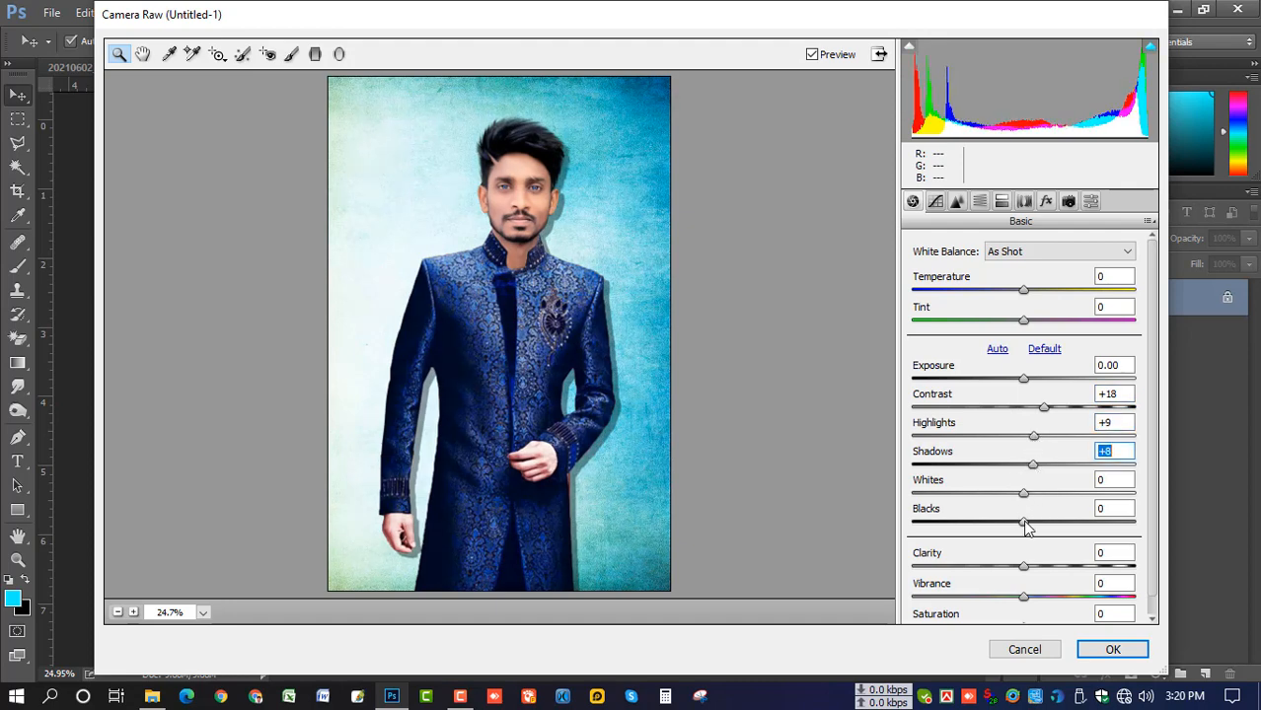
{"action": "left_click_drag", "start_coordinate": [1023, 522], "coordinate": [1055, 527]}
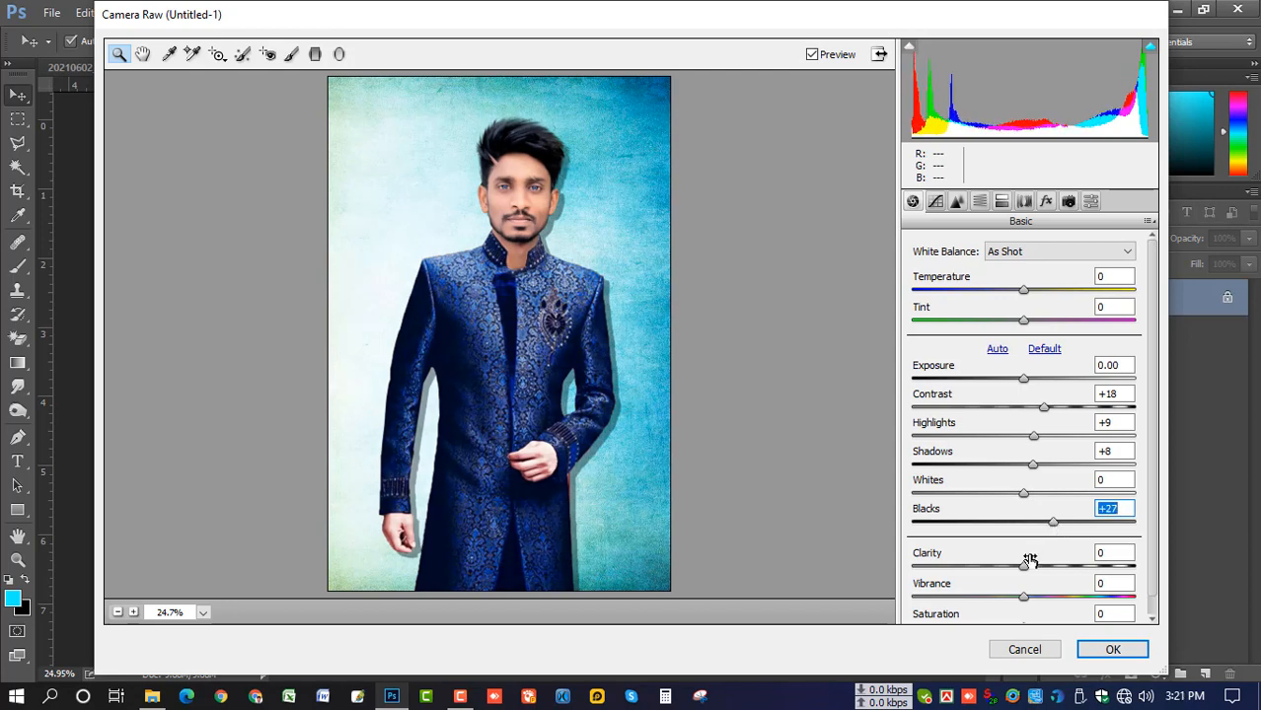
{"action": "left_click_drag", "start_coordinate": [1025, 572], "coordinate": [1029, 615]}
{"action": "scroll", "coordinate": [1038, 577], "scroll_direction": "down", "scroll_amount": 1}
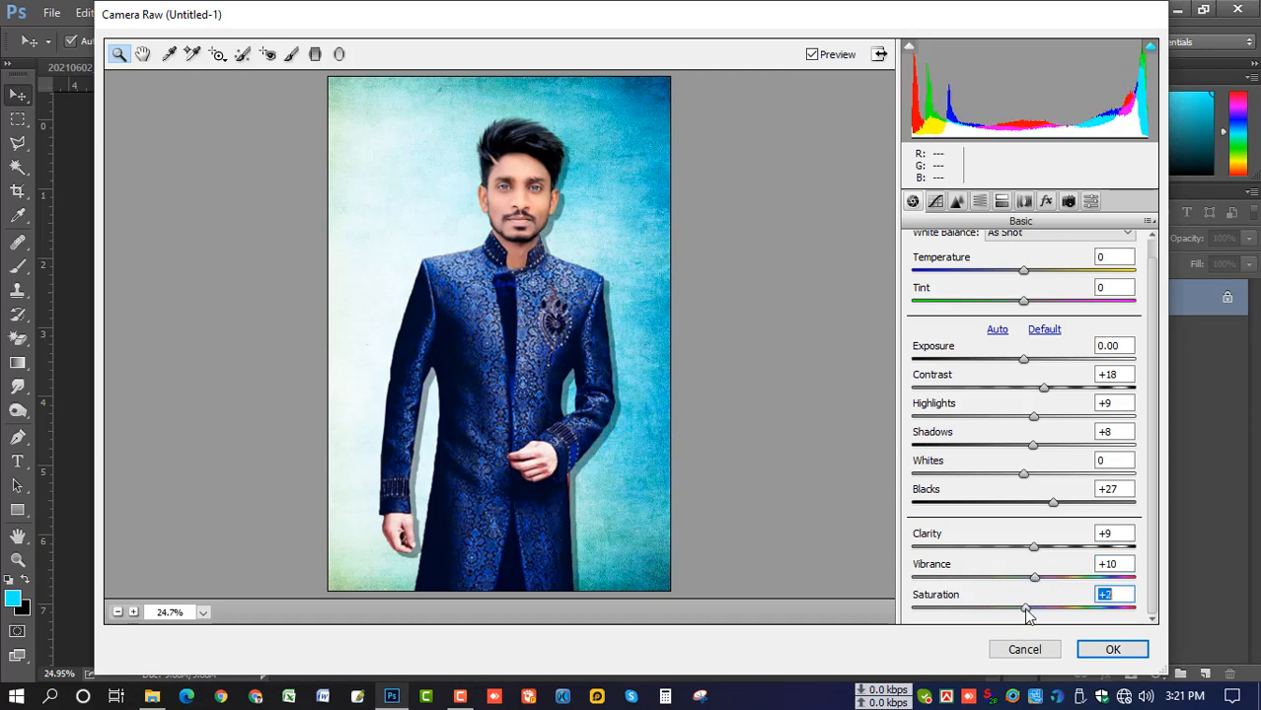
Step: Adjust the parametric tone curve to Highlights +4, Lights +1, Darks +6 and Shadows +3
{"action": "left_click", "coordinate": [935, 202]}
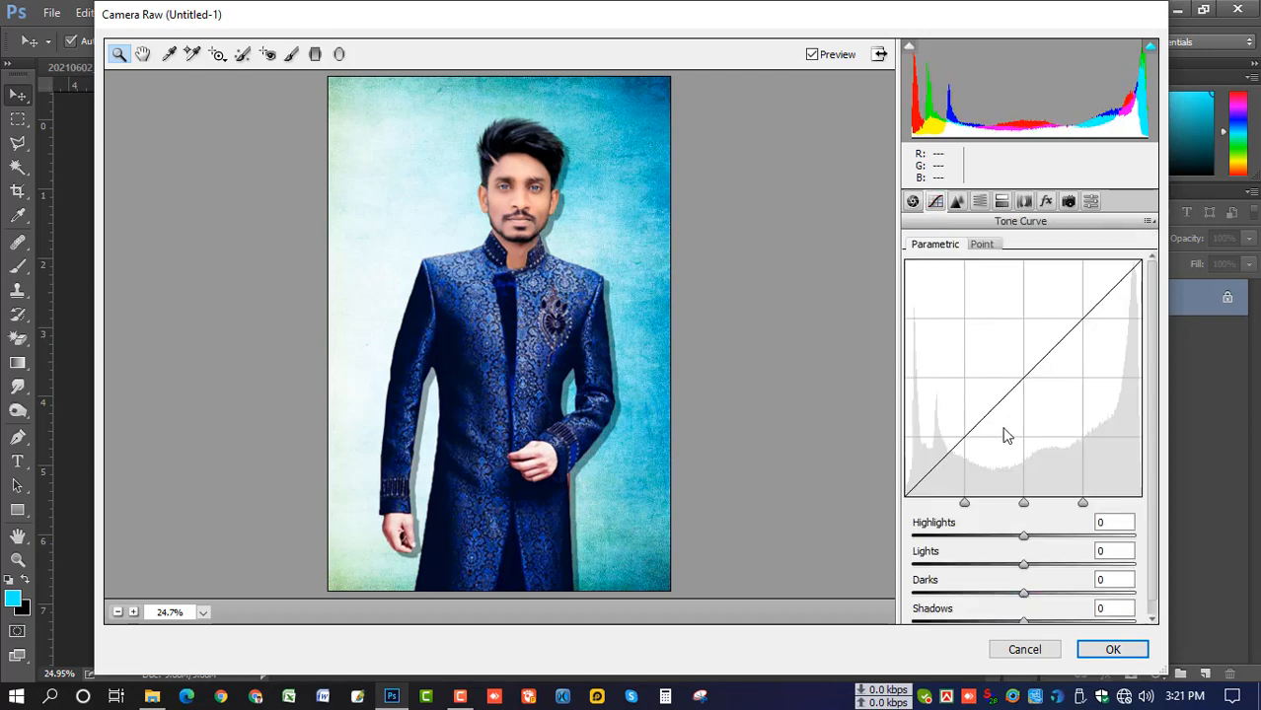
{"action": "left_click_drag", "start_coordinate": [1024, 537], "coordinate": [1026, 608]}
{"action": "scroll", "coordinate": [1025, 580], "scroll_direction": "down", "scroll_amount": 1}
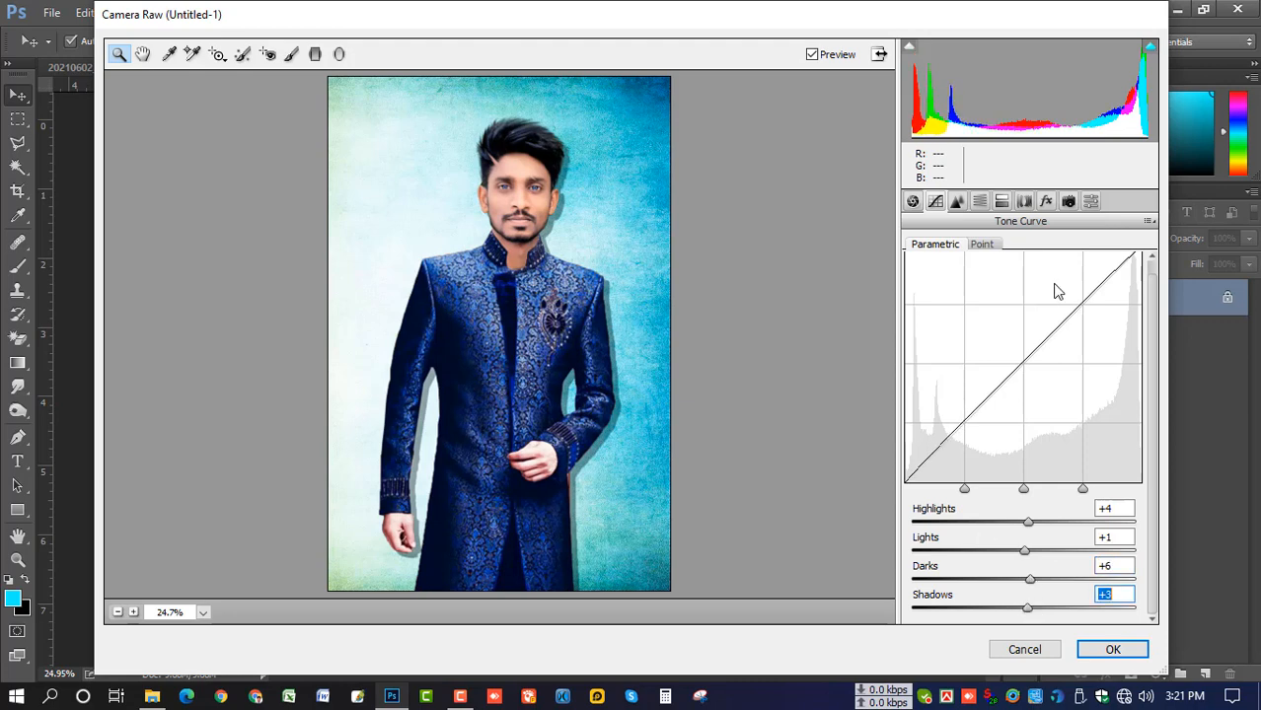
Step: Add a Highlight Priority post-crop vignette with an amount of -24 and apply the Camera Raw adjustments
{"action": "left_click", "coordinate": [1047, 203]}
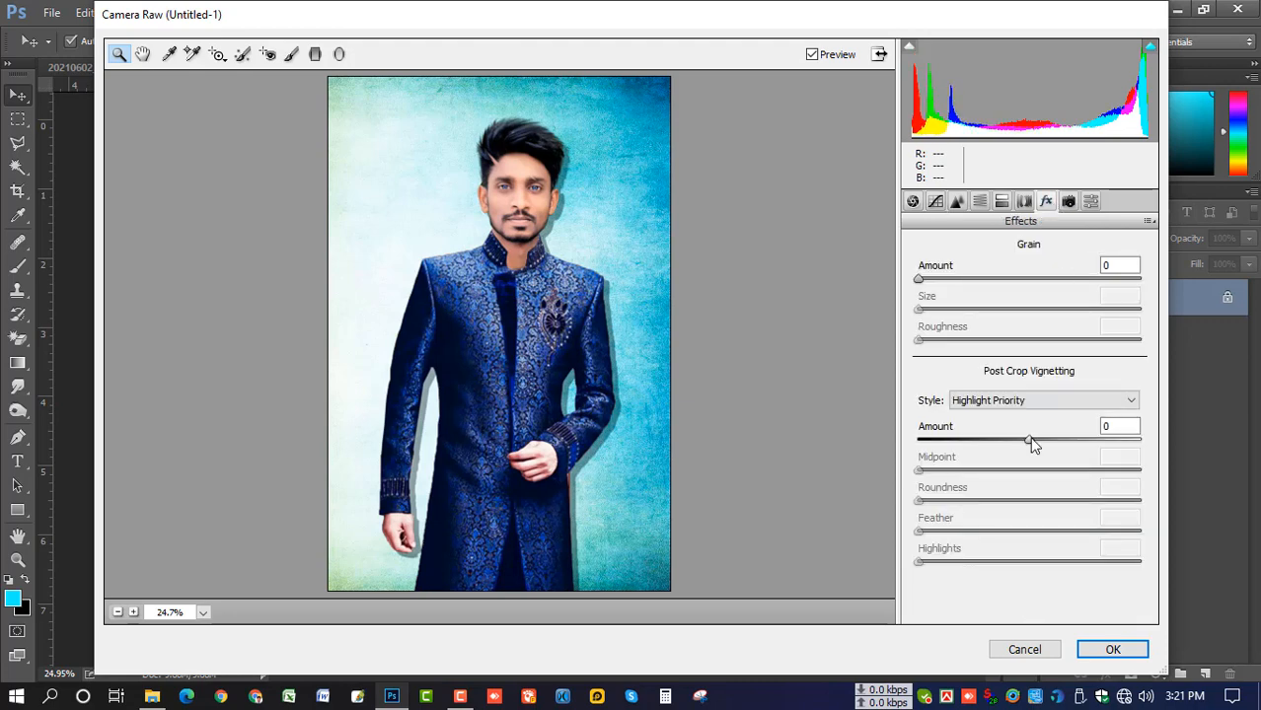
{"action": "left_click_drag", "start_coordinate": [1029, 440], "coordinate": [1002, 444]}
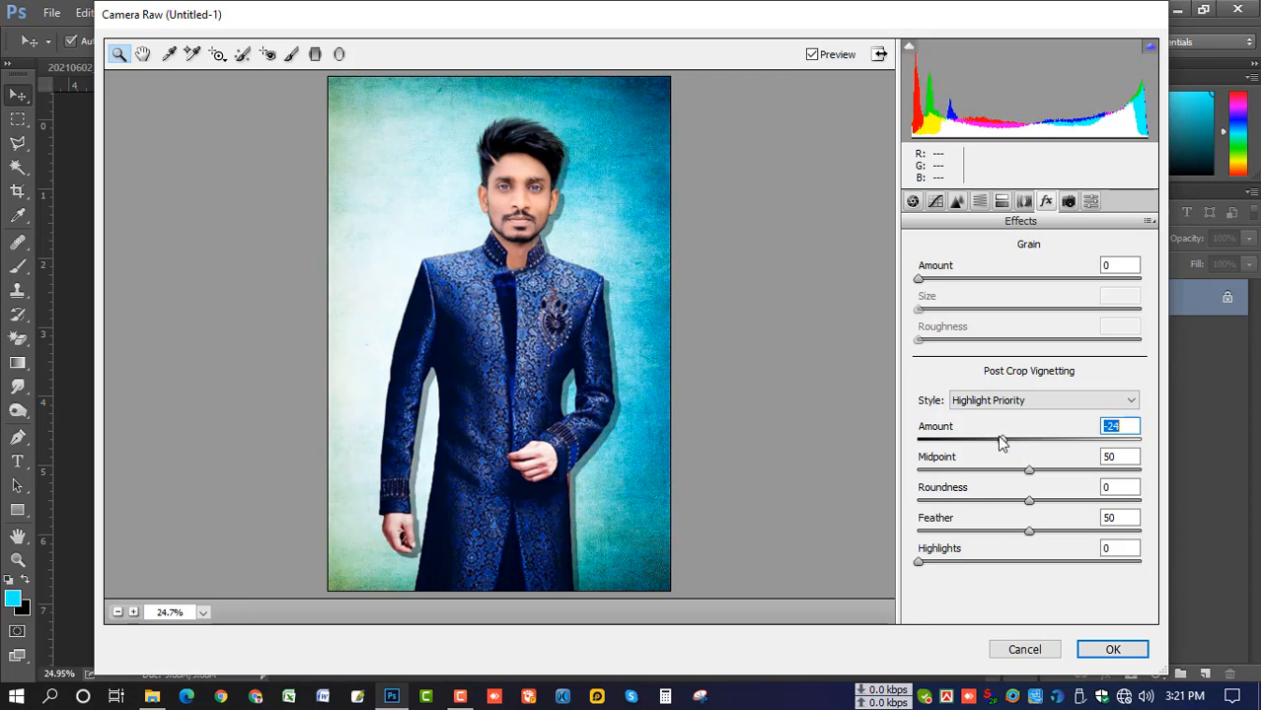
{"action": "left_click", "coordinate": [1111, 646]}
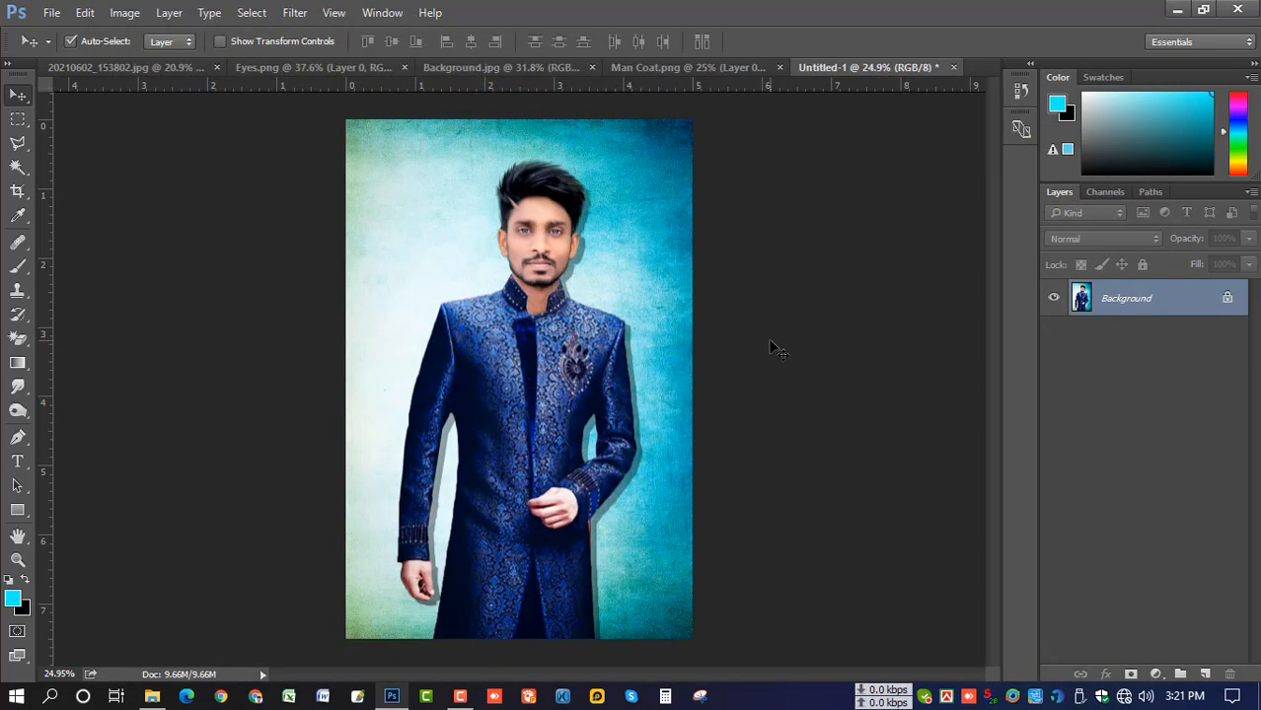
{"action": "scroll", "coordinate": [533, 296], "scroll_direction": "up", "scroll_amount": 5}
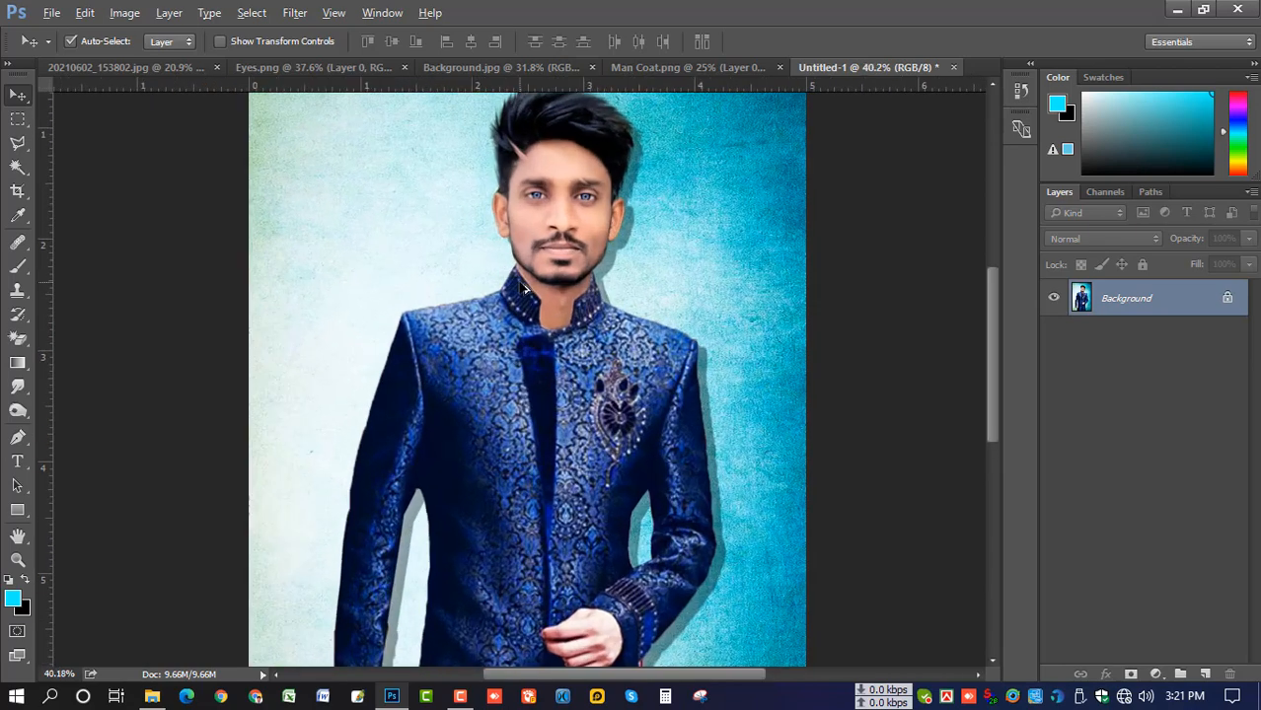
Step: Soften the edges between the neck and the coat collar using the Blur tool at size 40 and 52% strength
{"action": "scroll", "coordinate": [526, 310], "scroll_direction": "up", "scroll_amount": 2}
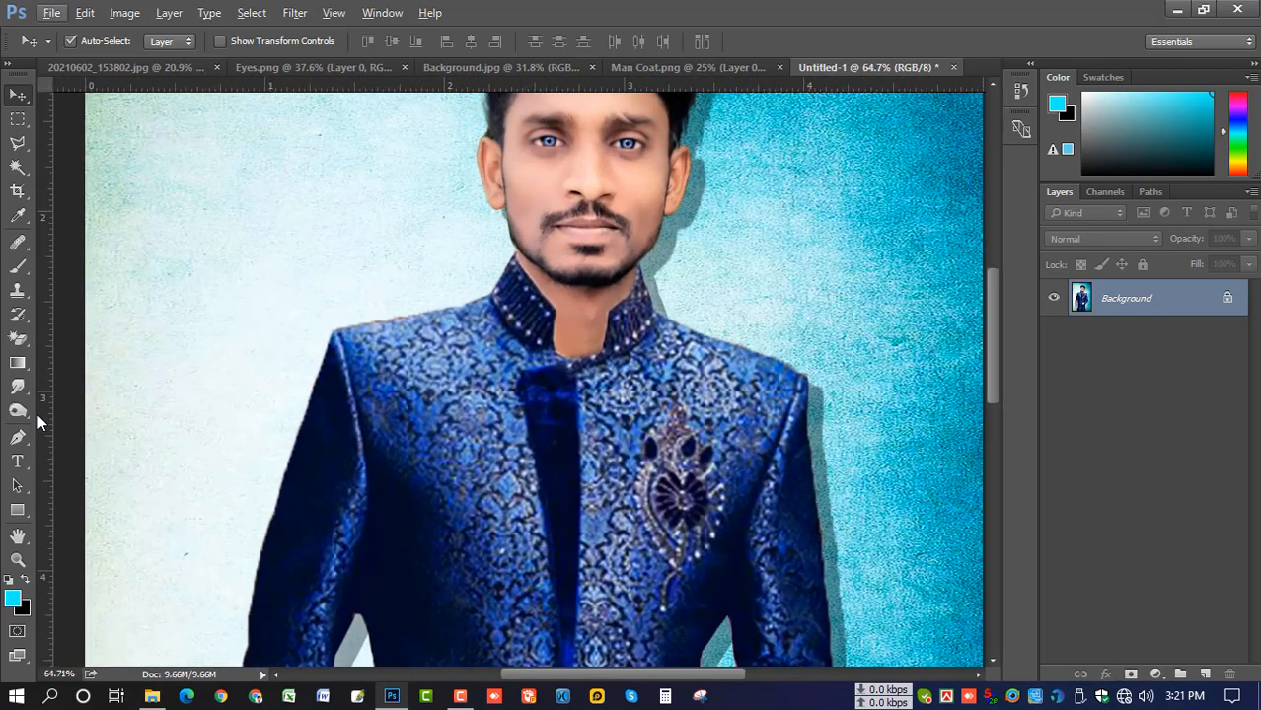
{"action": "left_click_drag", "start_coordinate": [18, 387], "coordinate": [66, 388]}
{"action": "scroll", "coordinate": [599, 301], "scroll_direction": "up", "scroll_amount": 1}
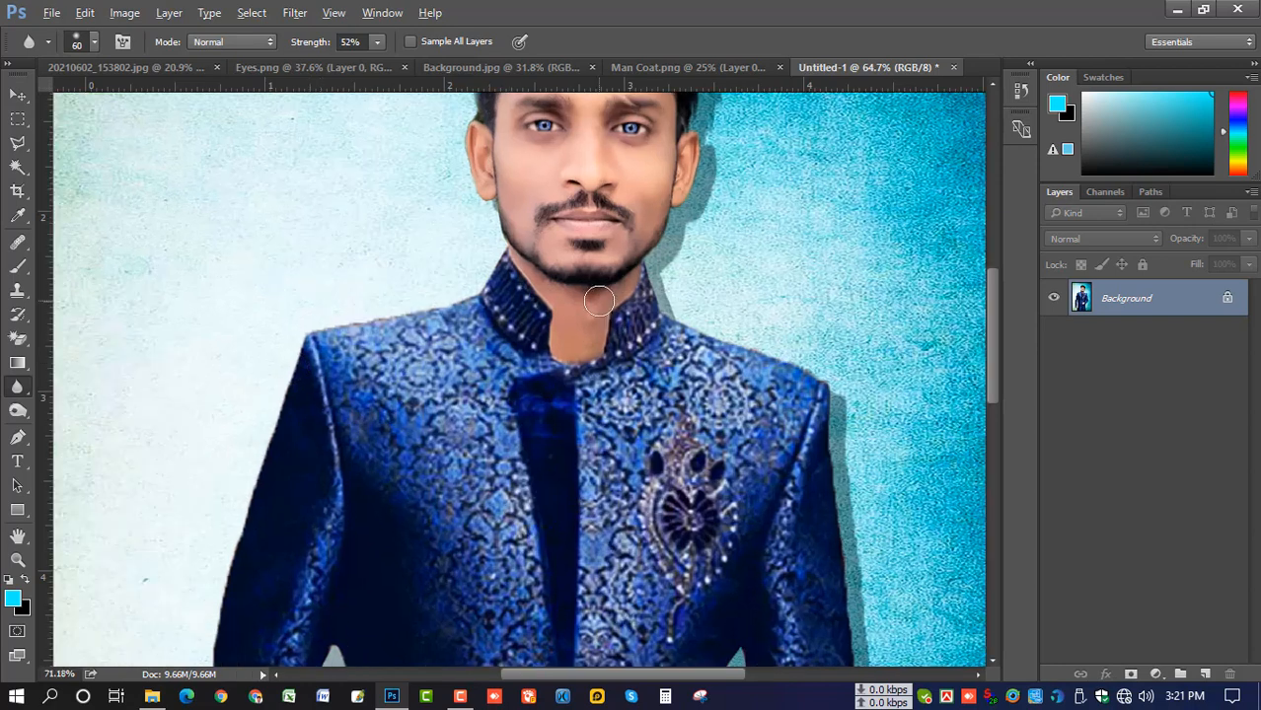
{"action": "scroll", "coordinate": [599, 302], "scroll_direction": "up", "scroll_amount": 1}
{"action": "key", "text": "bracketleft"}
{"action": "key", "text": "bracketleft"}
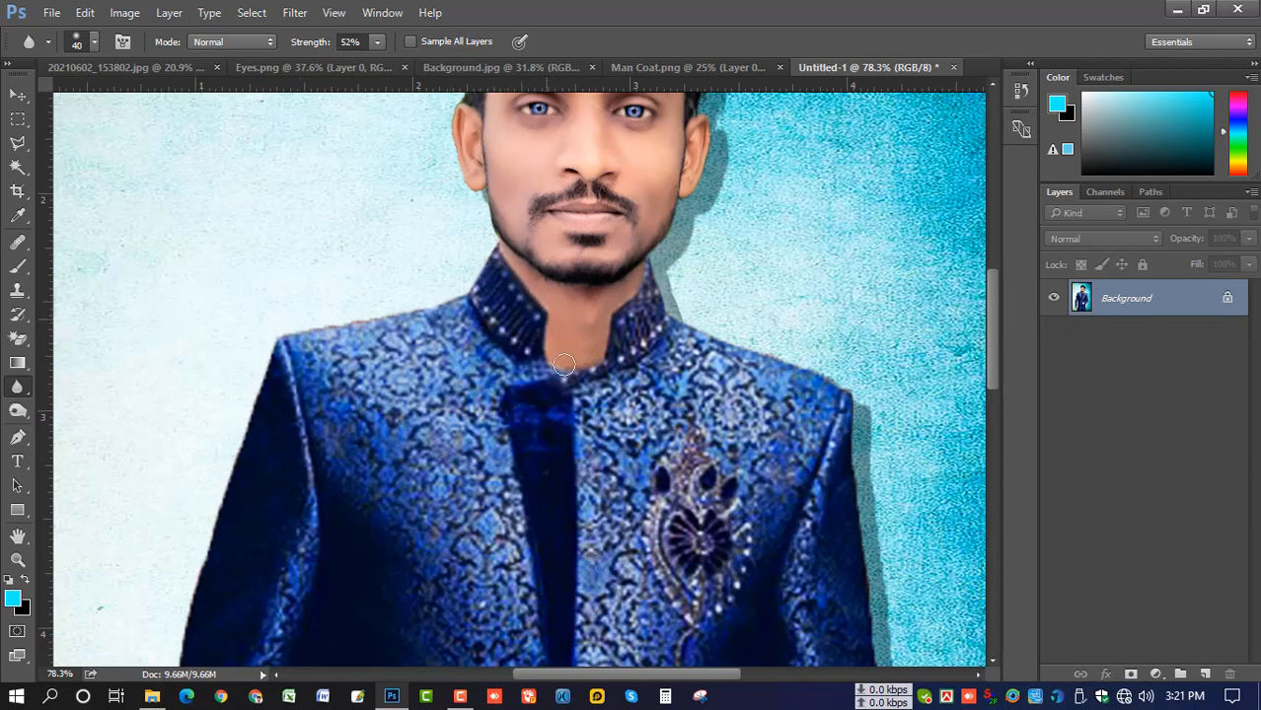
{"action": "scroll", "coordinate": [585, 374], "scroll_direction": "up", "scroll_amount": 2}
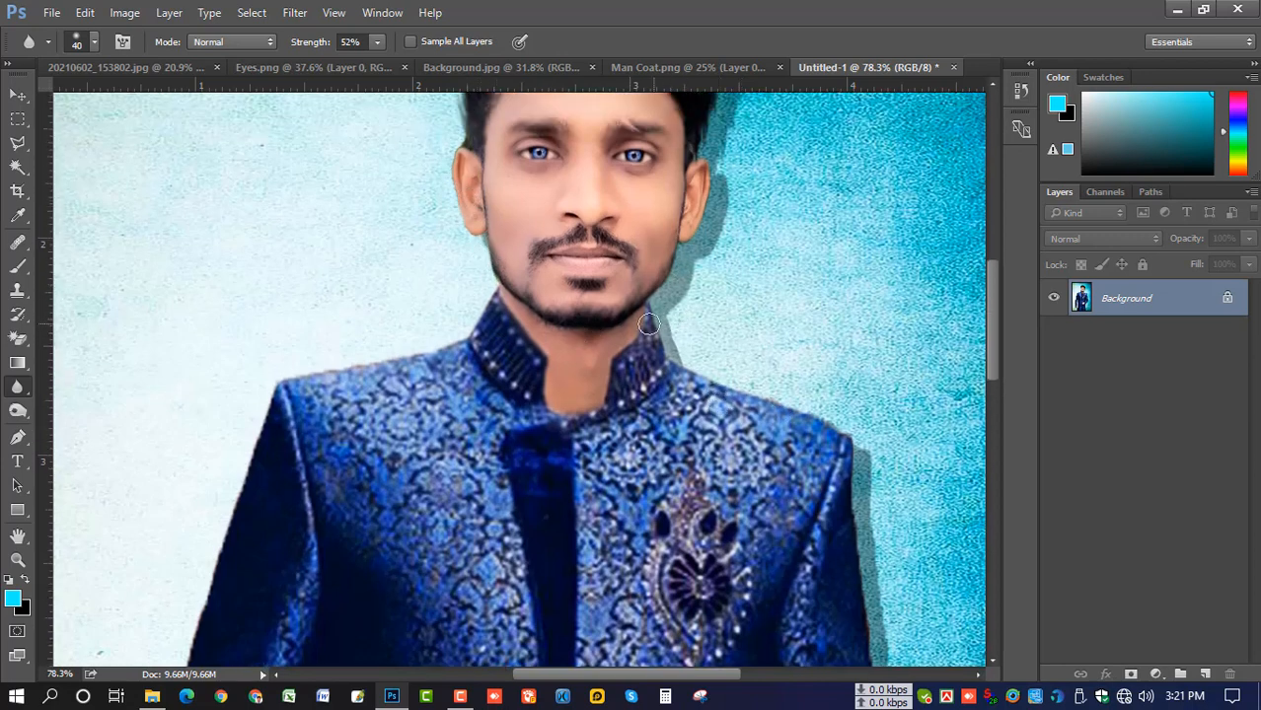
{"action": "scroll", "coordinate": [600, 399], "scroll_direction": "down", "scroll_amount": 3}
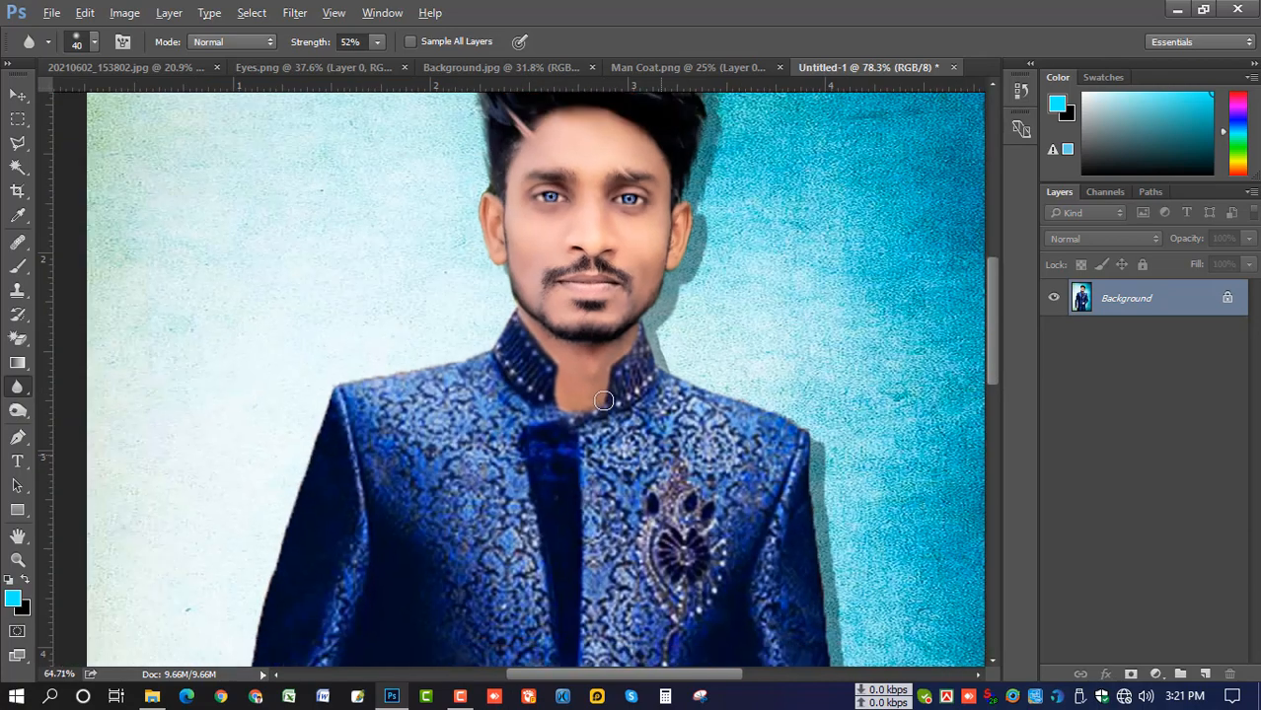
{"action": "scroll", "coordinate": [605, 377], "scroll_direction": "down", "scroll_amount": 4}
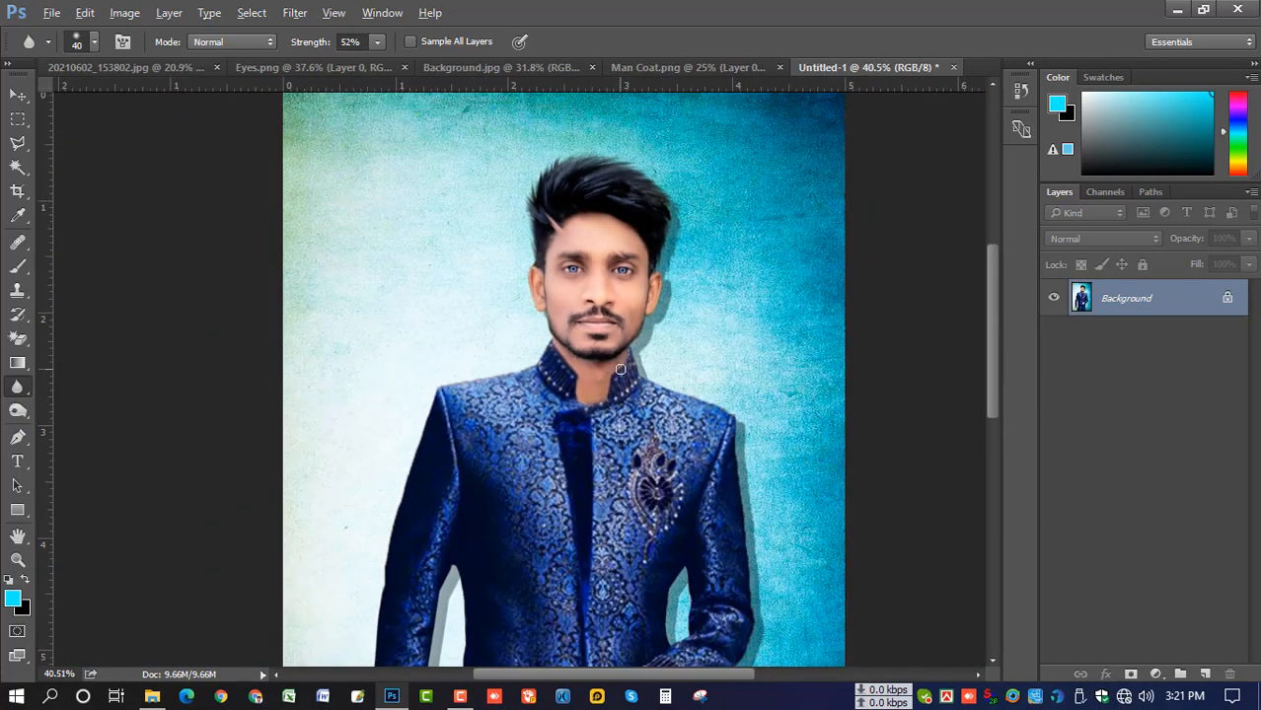
{"action": "scroll", "coordinate": [632, 357], "scroll_direction": "down", "scroll_amount": 1}
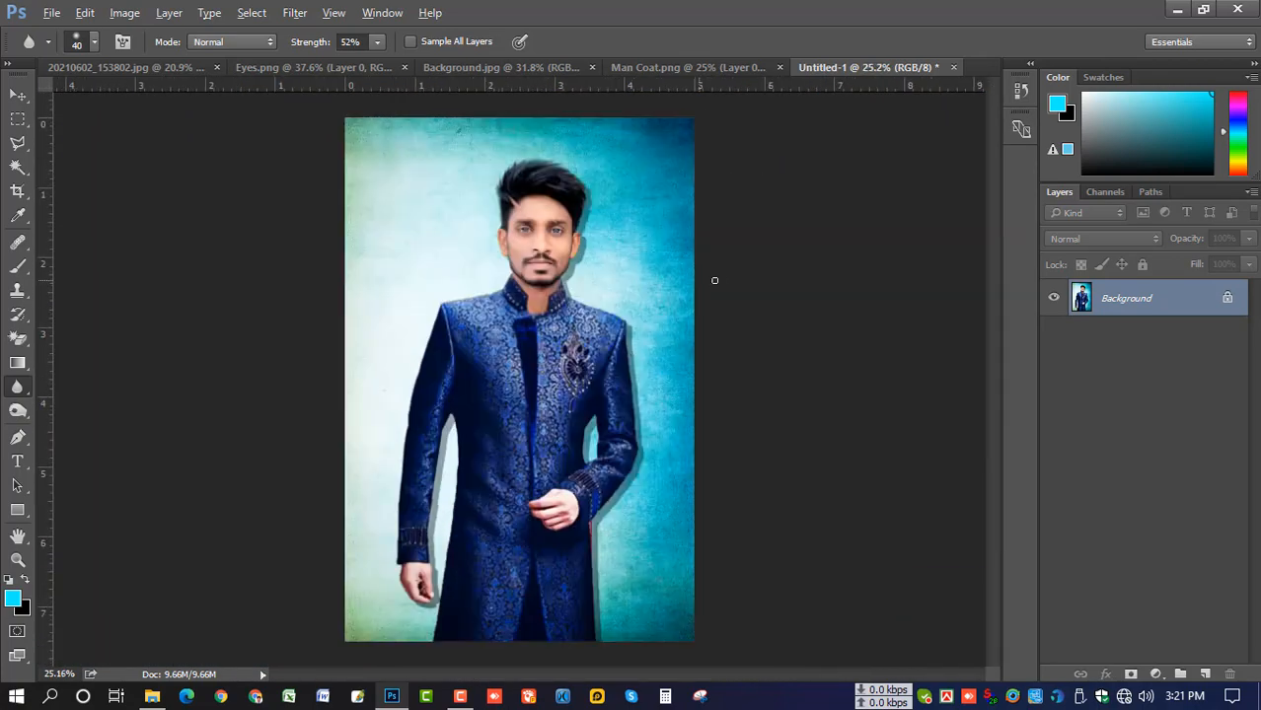